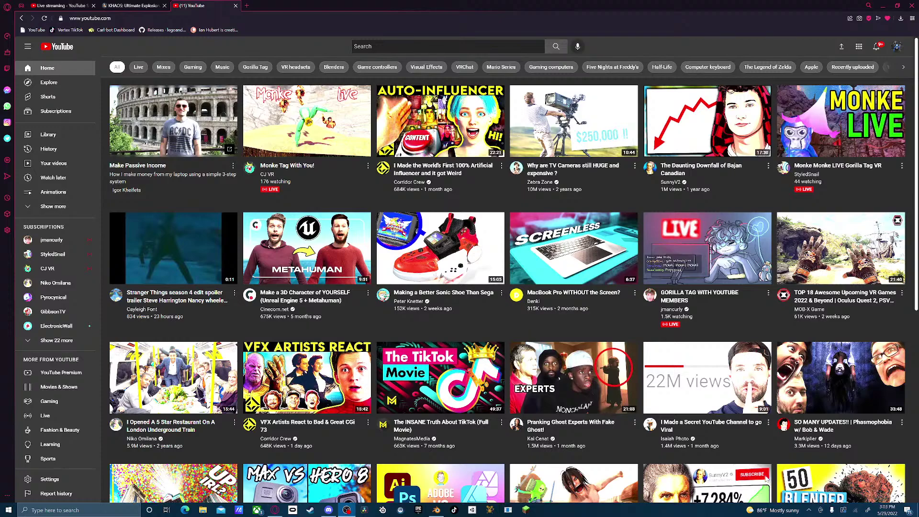
- Minimize the browser and open the list of recording devices in the Windows Sound settings
left_click(883, 6)
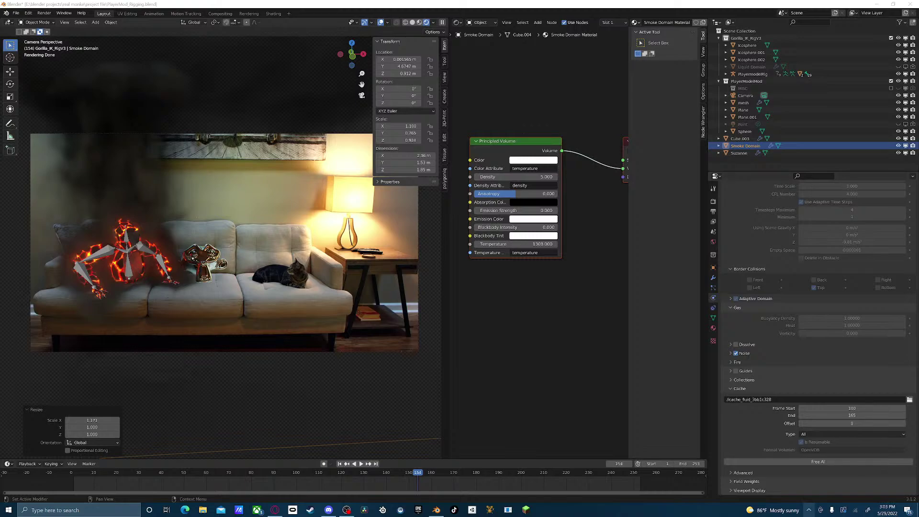
left_click(809, 509)
right_click(794, 453)
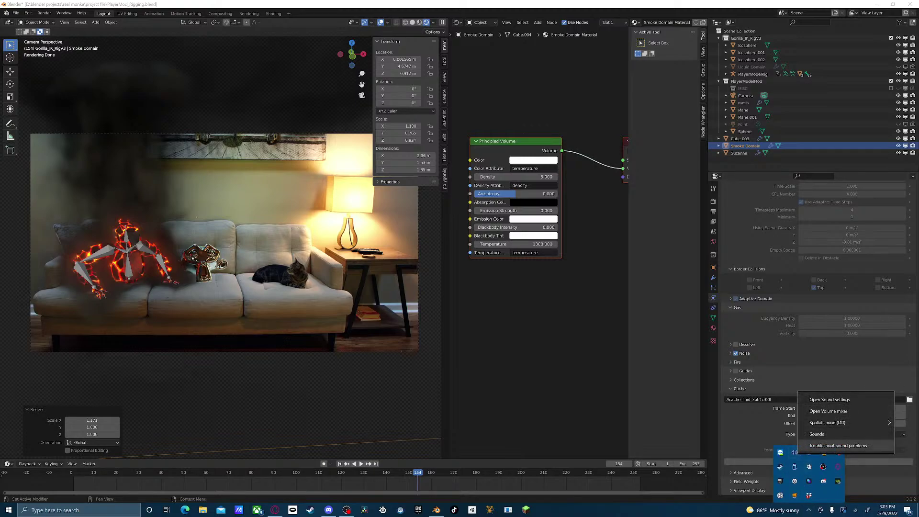
left_click(819, 434)
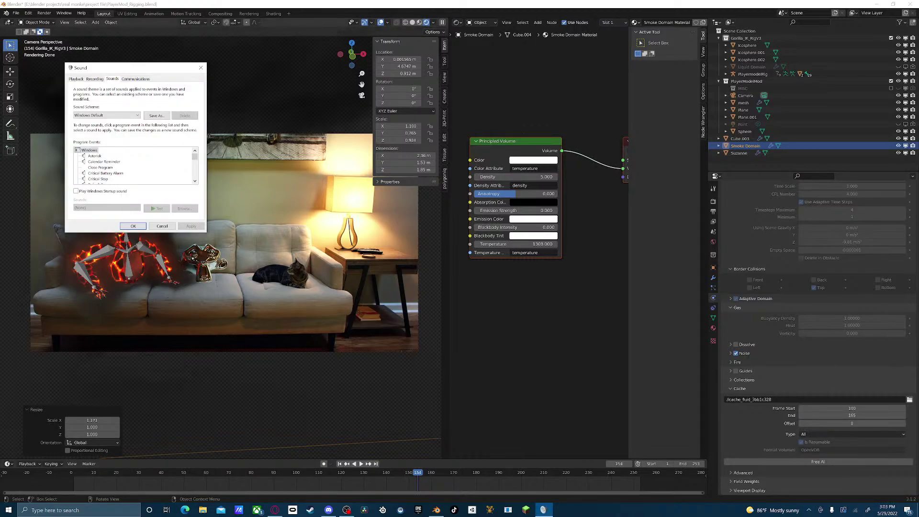
left_click(95, 79)
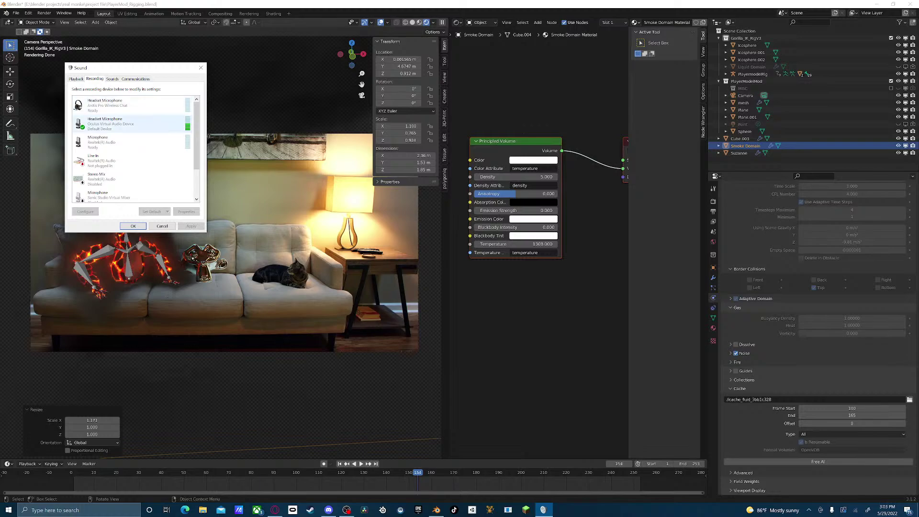
- Make the wireless chat headset microphone the default communication device and the default recording device, and close the Sound dialog
left_click(139, 103)
right_click(139, 104)
left_click(185, 129)
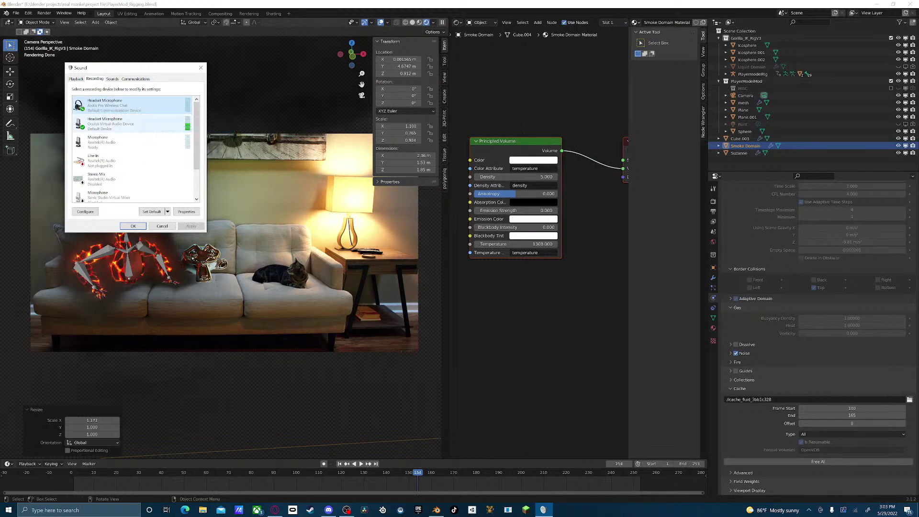
right_click(136, 103)
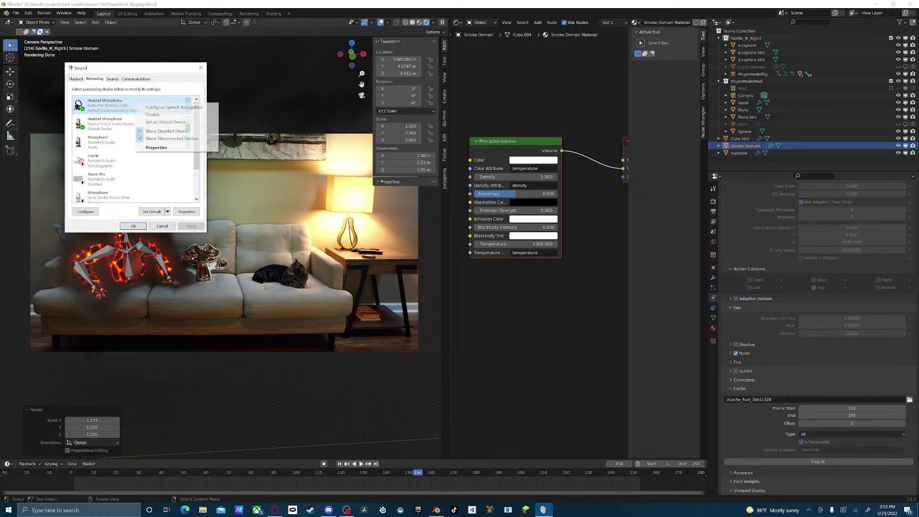
left_click(165, 121)
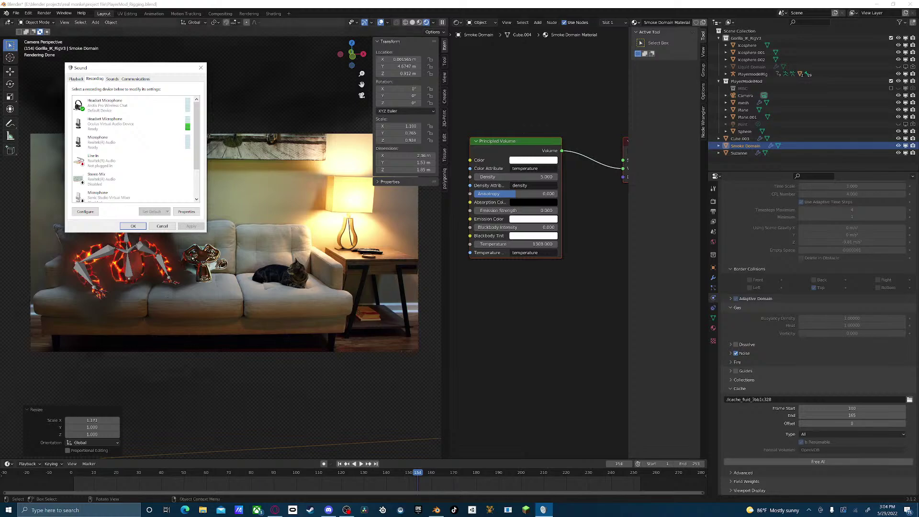
left_click(201, 68)
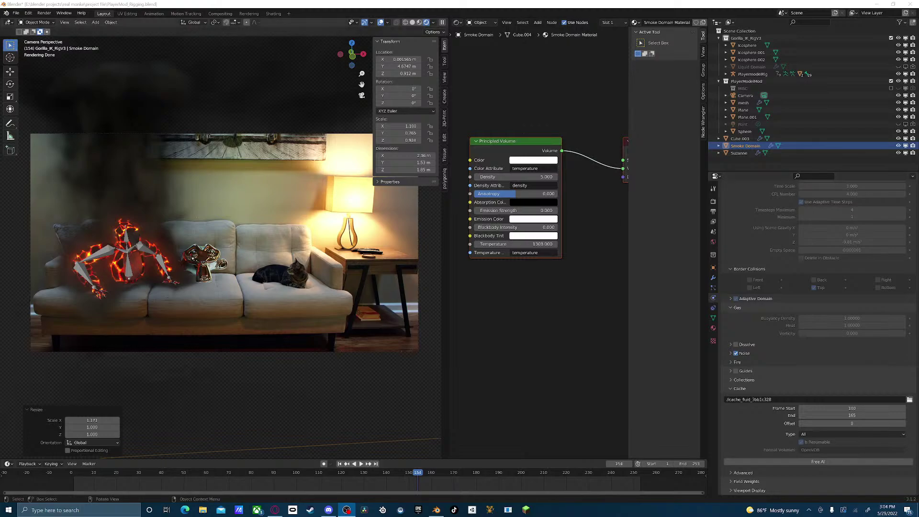
- Play the fire simulation in solid shading from about frame 82 and stop at frame 138
left_click(412, 22)
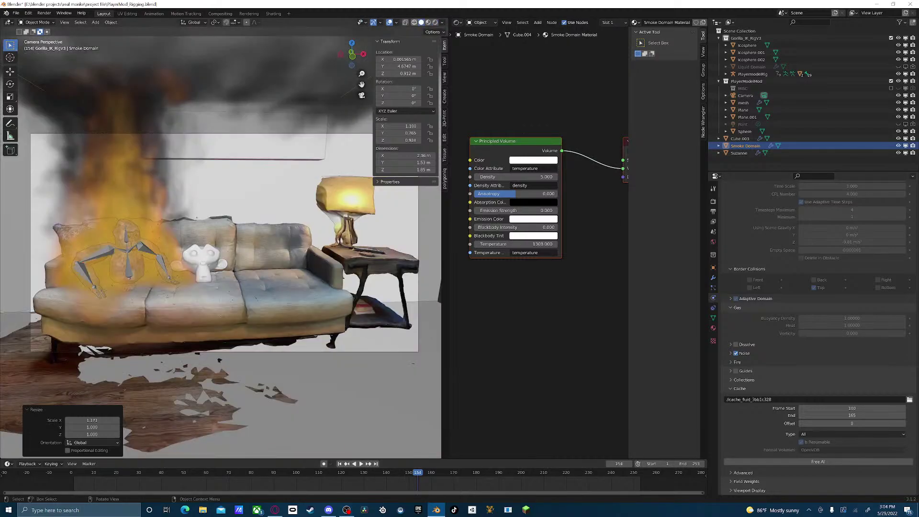
left_click_drag(417, 472, 256, 473)
key("space")
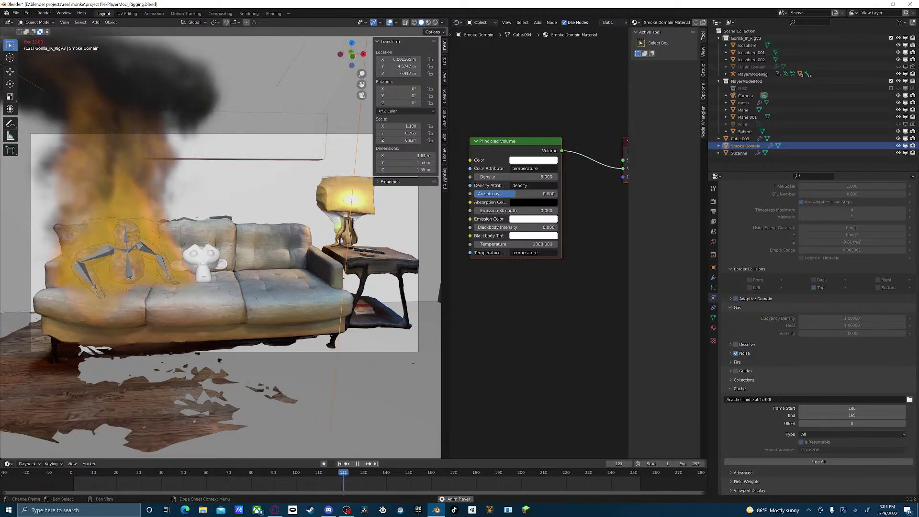
key("space")
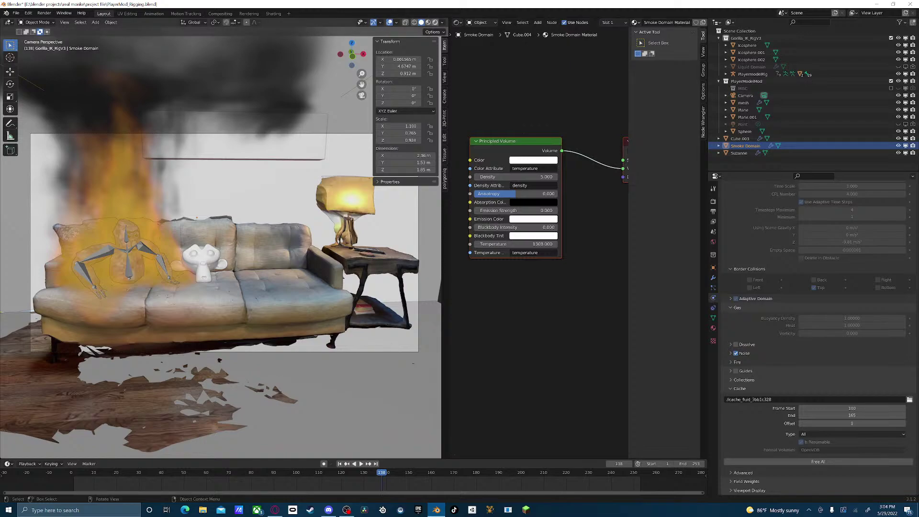
- Preview the smoke in rendered shading by playing from frame 34 to frame 130 and checking frames 229 and 219
left_click(435, 23)
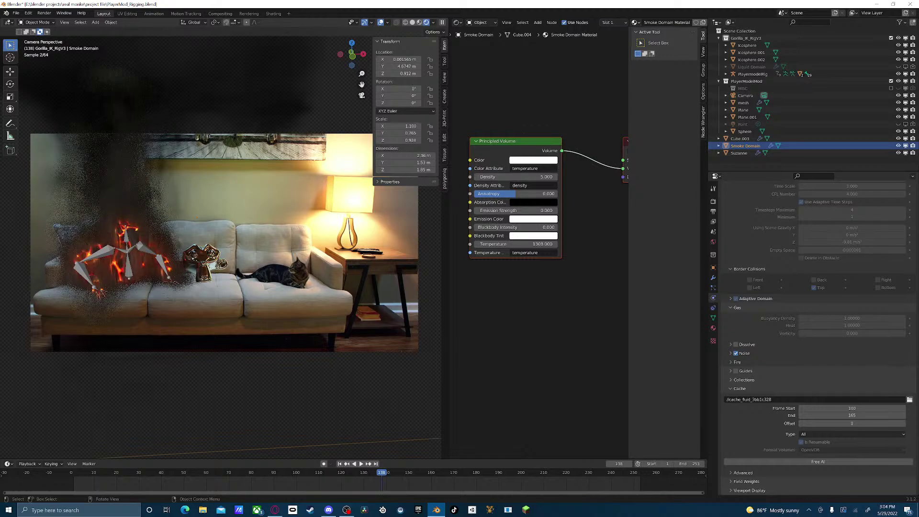
left_click_drag(381, 472, 148, 472)
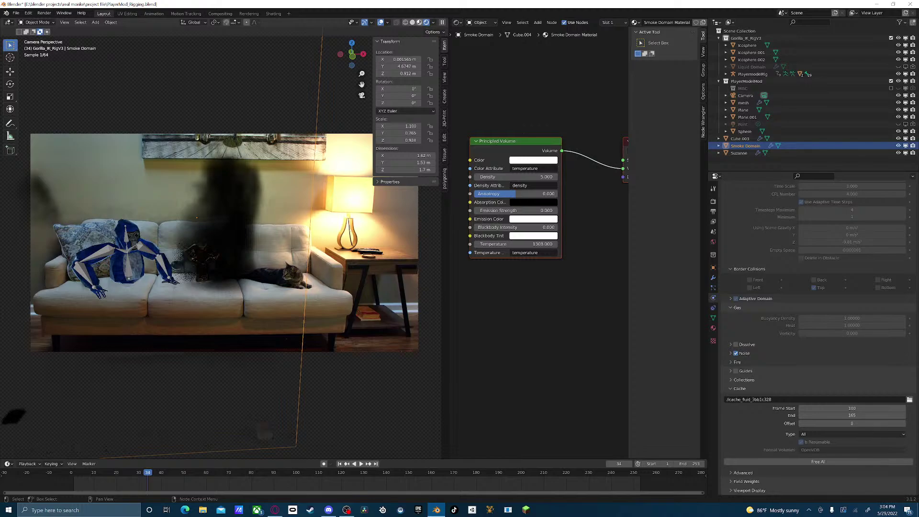
key("space")
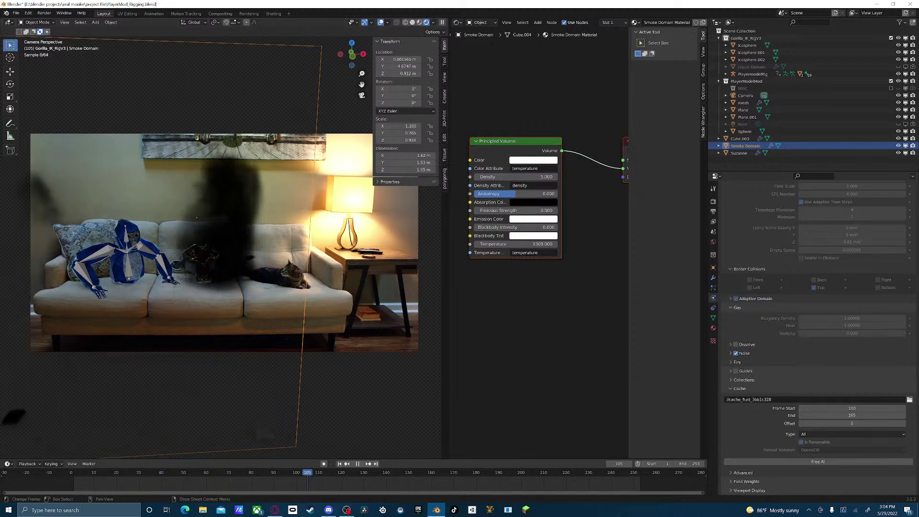
key("space")
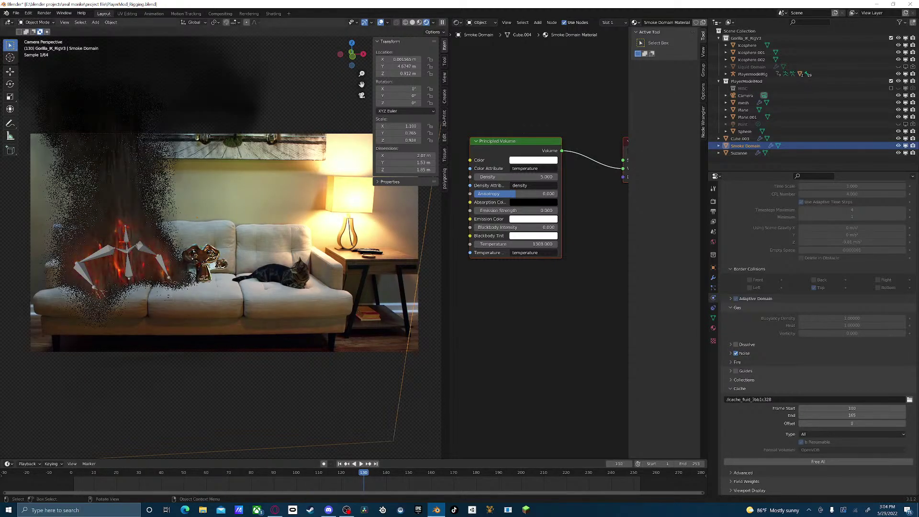
left_click(586, 474)
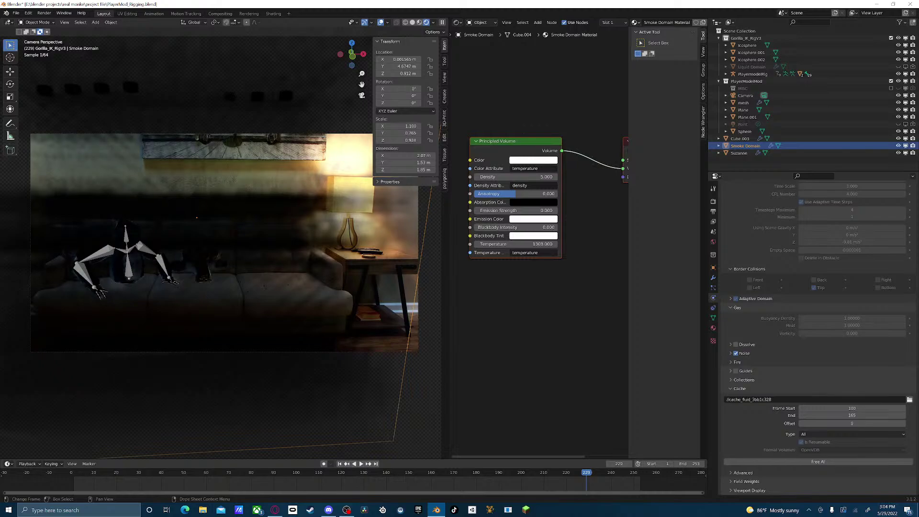
left_click_drag(586, 473, 564, 473)
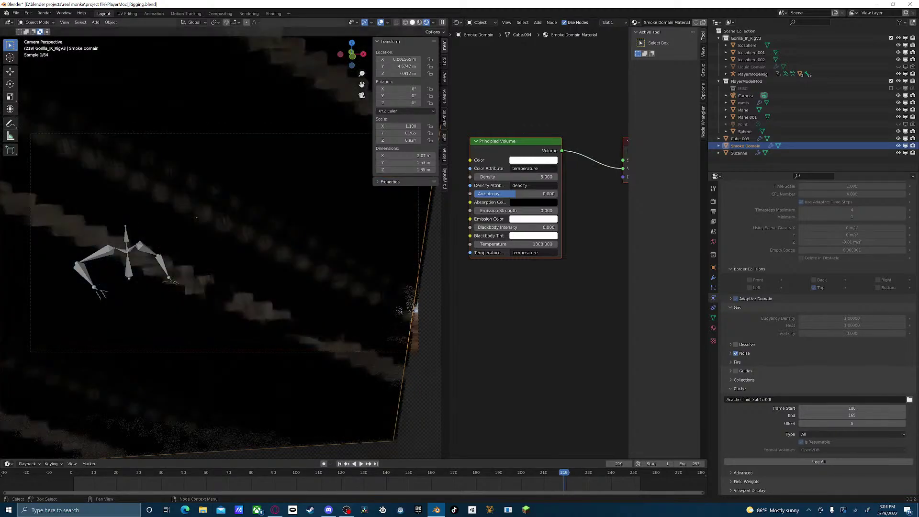
- Inspect the couch scene from an angled view in material preview and in rendered shading
left_click(420, 22)
middle_click_drag(220, 239, 294, 226)
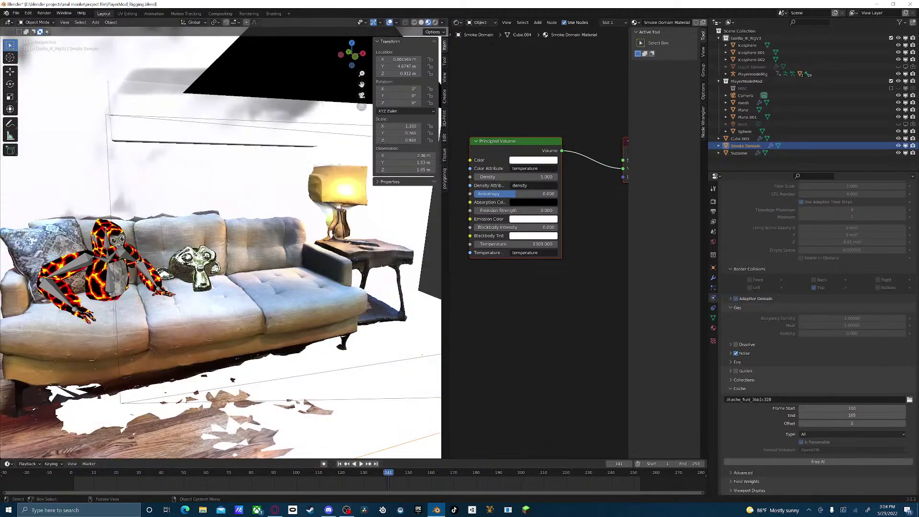
left_click(435, 22)
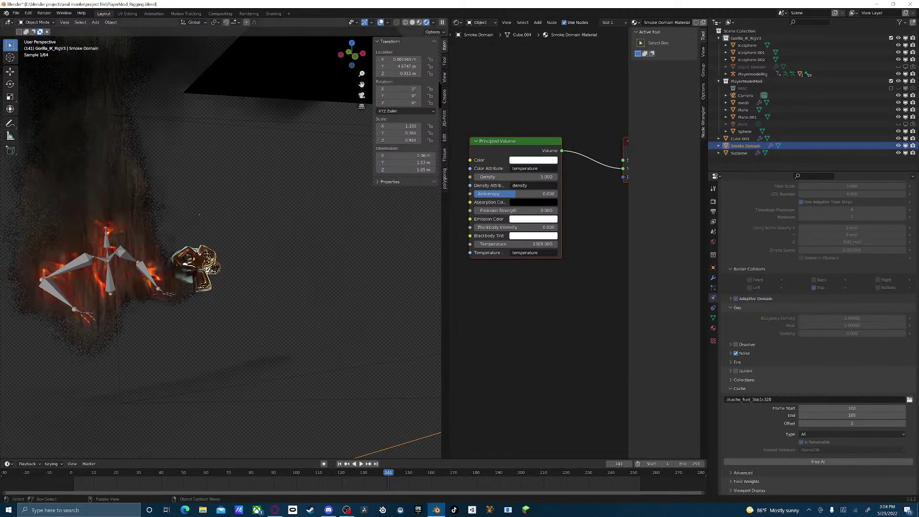
- Play the rendered animation through the camera from frame 80 and go to frame 107
left_click(251, 474)
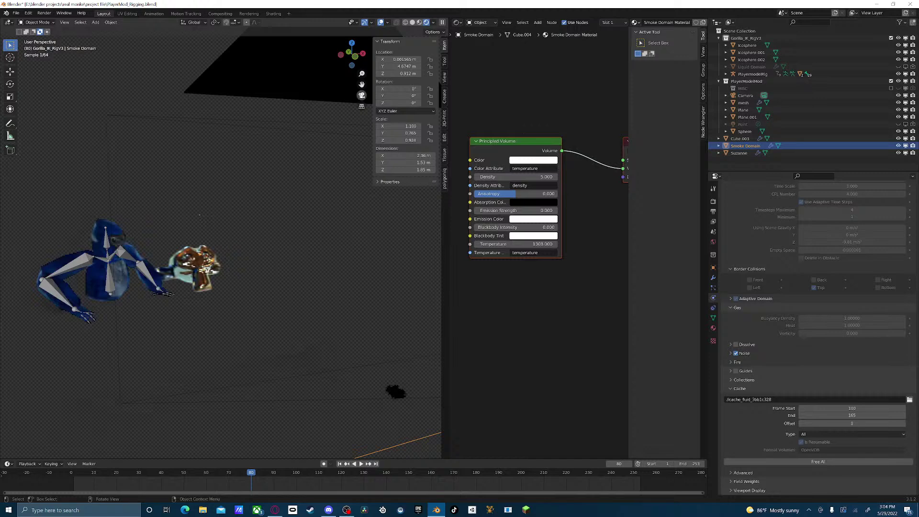
key("KP_0")
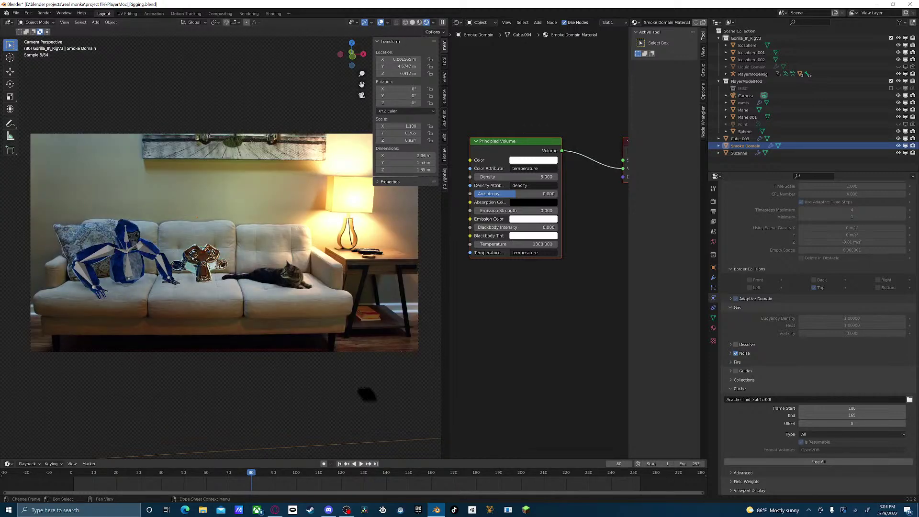
key("space")
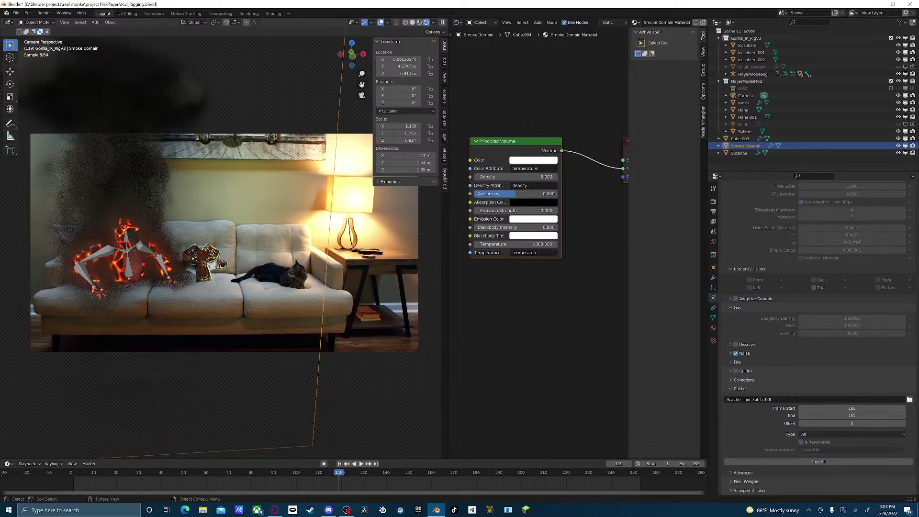
left_click(311, 474)
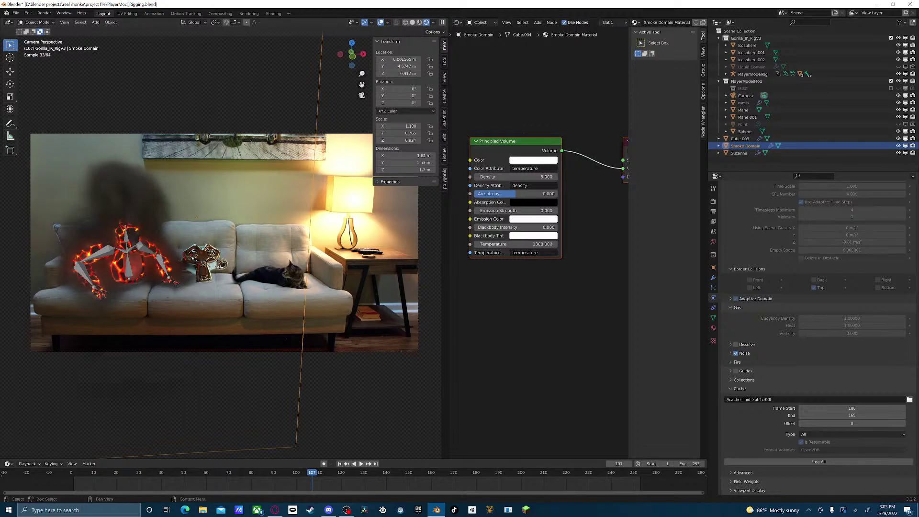
- Raise the Principled Volume node's Temperature to about 1440 and reset it to its default value
middle_click_drag(586, 206, 599, 238)
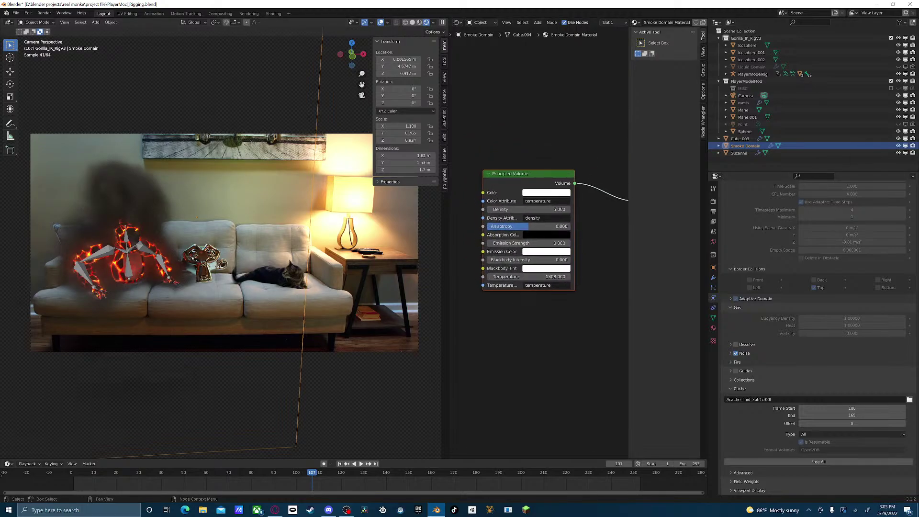
left_click_drag(526, 276, 590, 277)
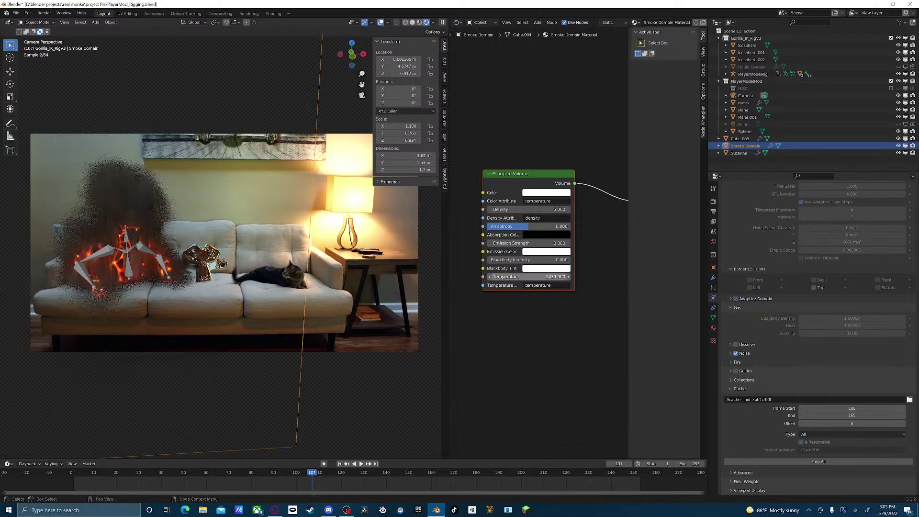
right_click(512, 277)
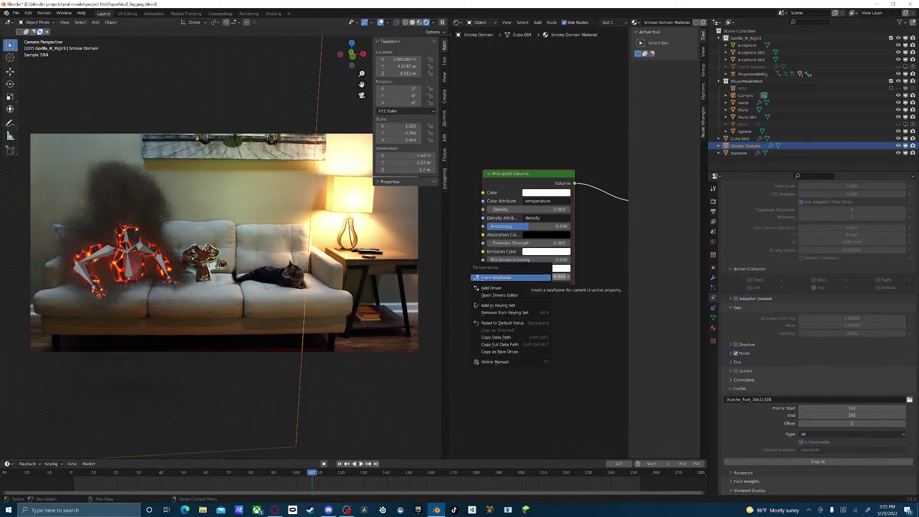
left_click(503, 322)
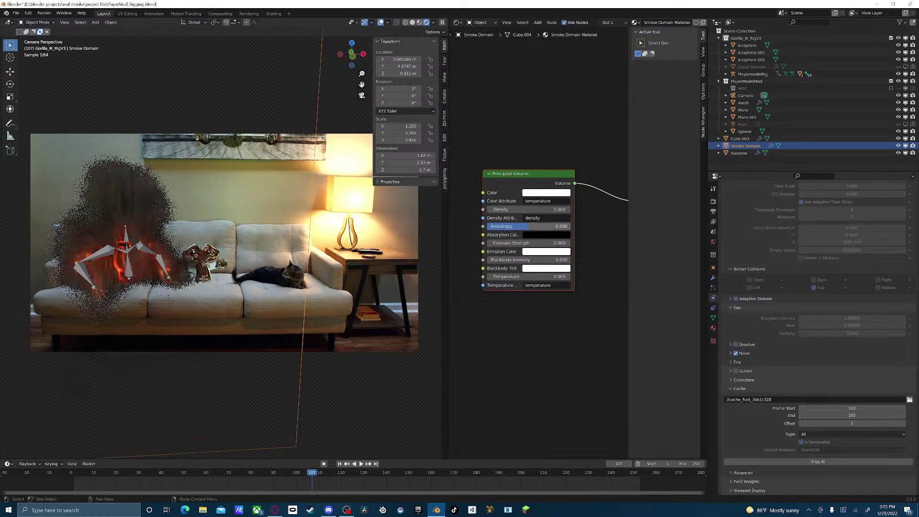
- Clear the Color Attribute field of the Principled Volume node
right_click(536, 201)
key("Escape")
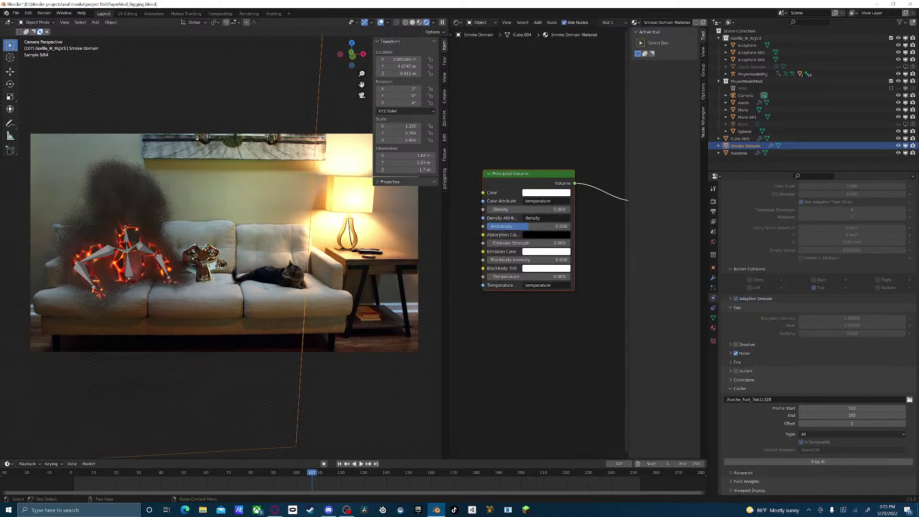
left_click(536, 201)
key("BackSpace")
key("Return")
- Set the Principled Volume node's Color to a bright orange
left_click(546, 192)
mouse_move(588, 88)
left_mouse_down()
mouse_move(589, 139)
mouse_move(588, 84)
left_mouse_up()
left_click(578, 123)
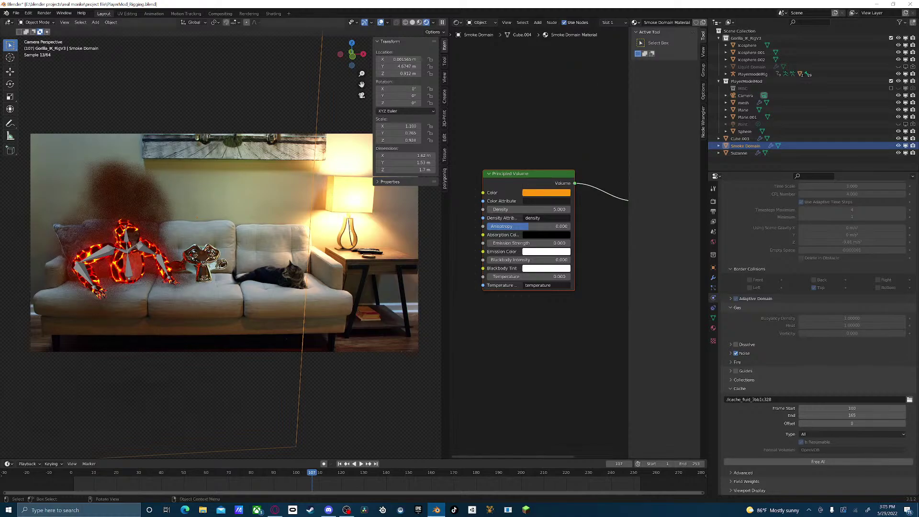
- Play the rendered animation with the orange smoke, restart it from frame 109 and stop at frame 122
key("space")
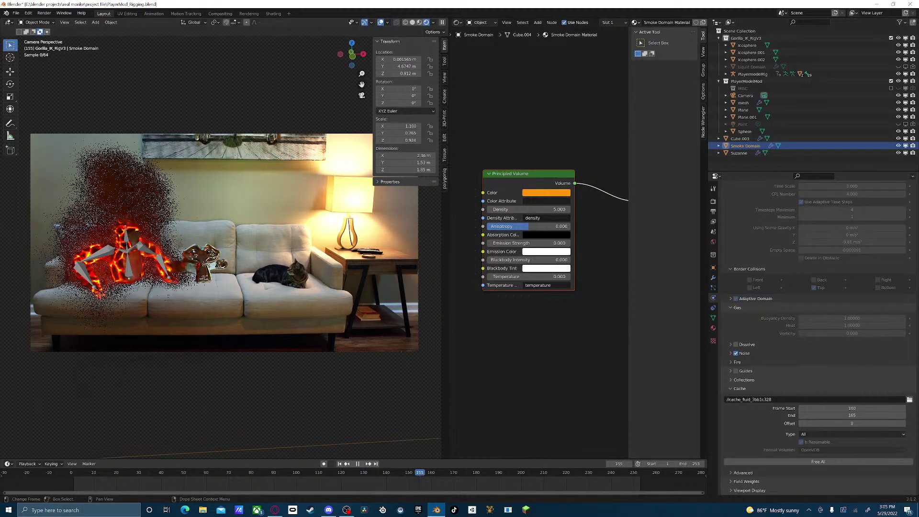
left_click_drag(427, 473, 316, 472)
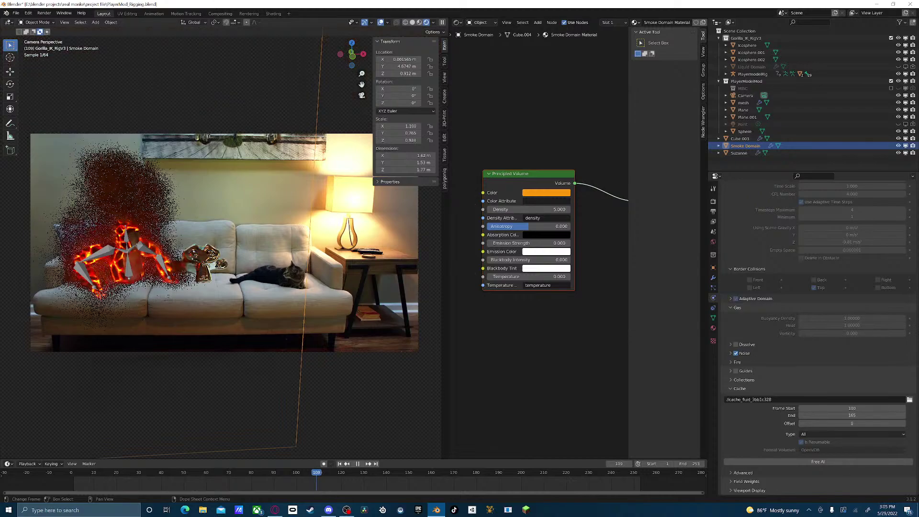
key("space")
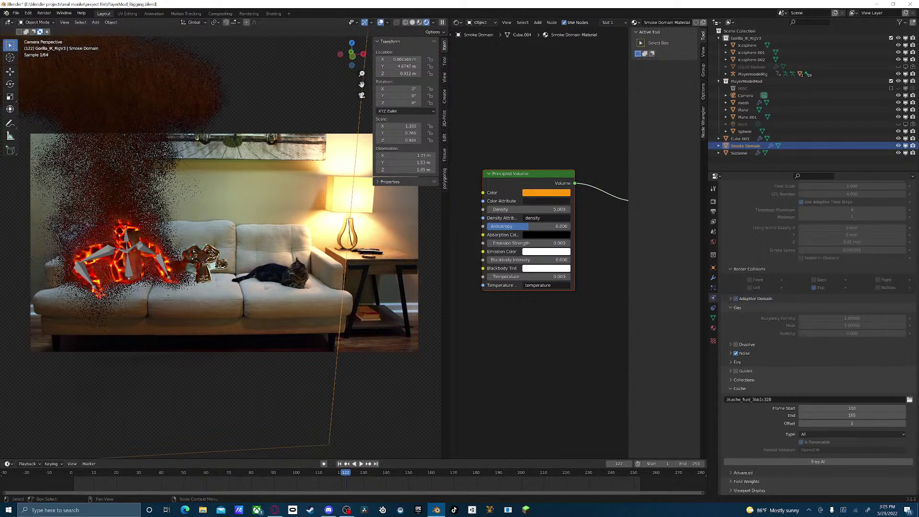
- Set the Principled Volume node's Color back to white and go to frame 115
left_click(546, 193)
left_click(555, 111)
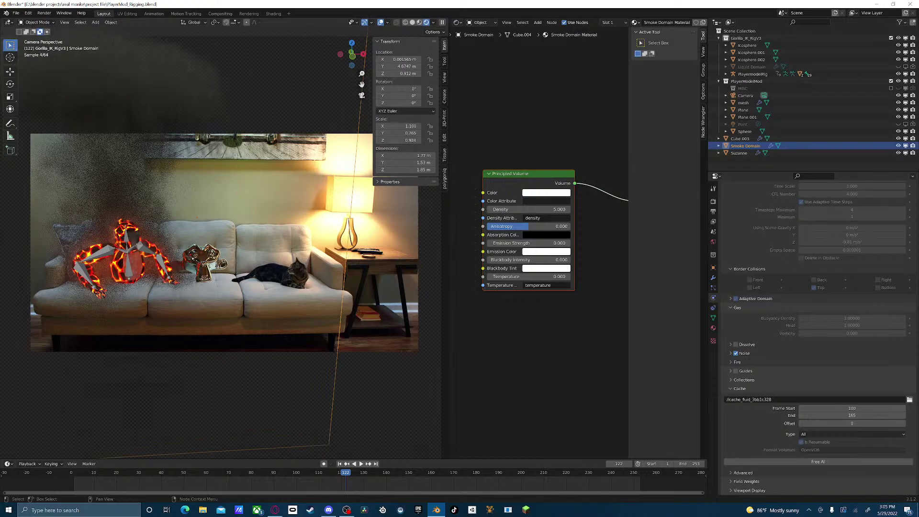
left_click(330, 473)
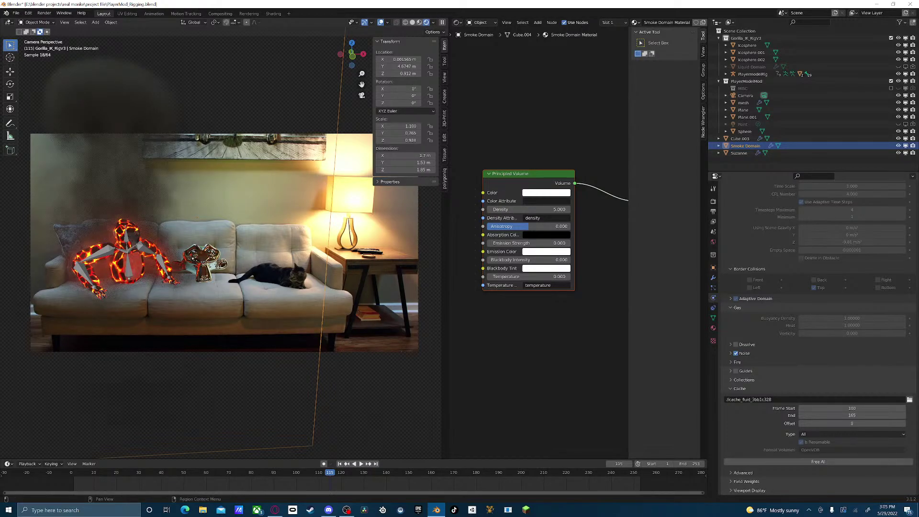
scroll(819, 335, "up", 5)
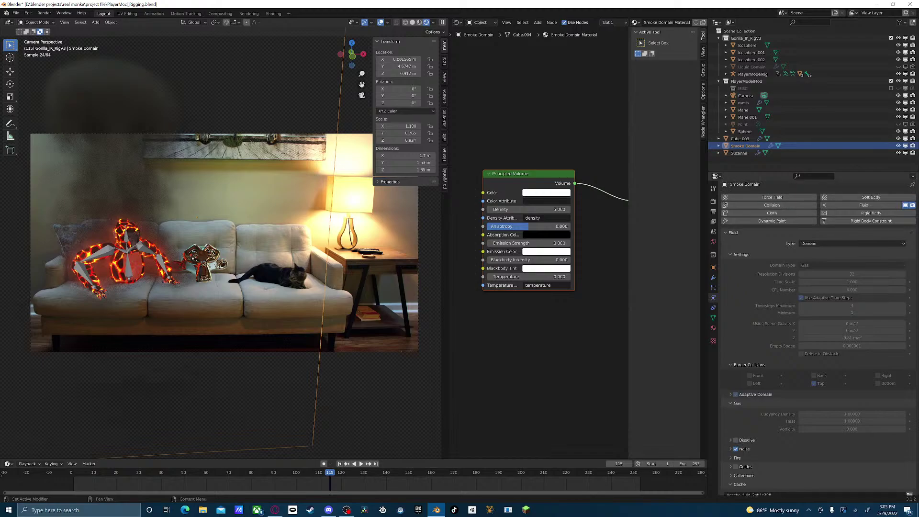
- Show the smoke domain's Fire settings and free all of its baked simulation data
left_click(118, 266)
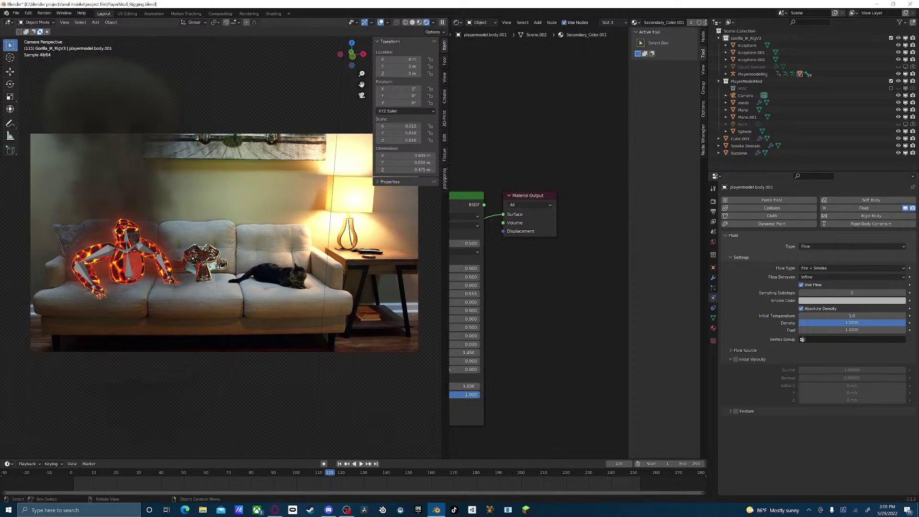
left_click(745, 146)
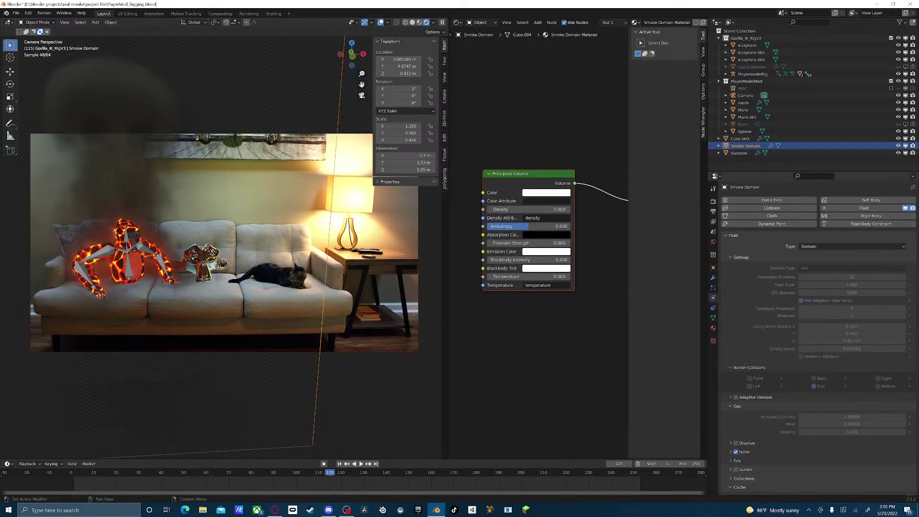
scroll(814, 335, "down", 3)
left_click(737, 403)
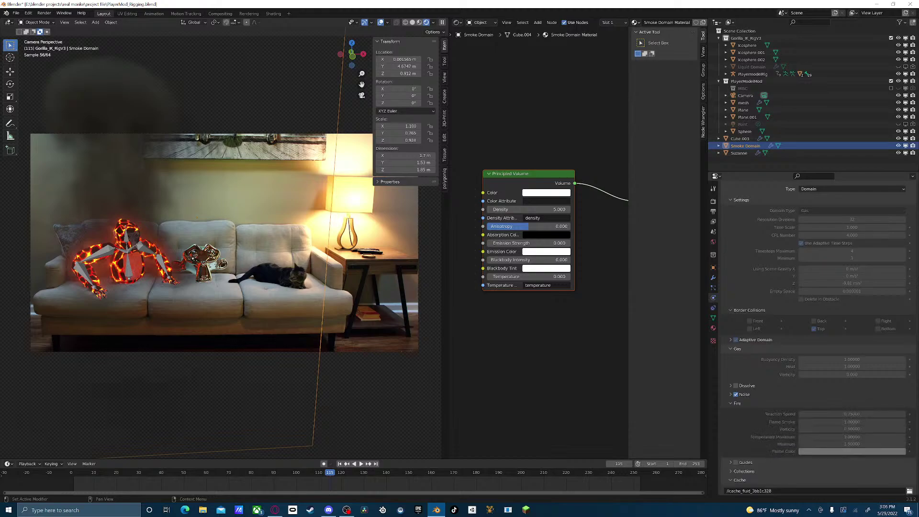
scroll(747, 403, "down", 5)
left_click(818, 461)
- Set the smoke domain's Resolution Divisions to 16
scroll(819, 335, "up", 7)
left_click(852, 252)
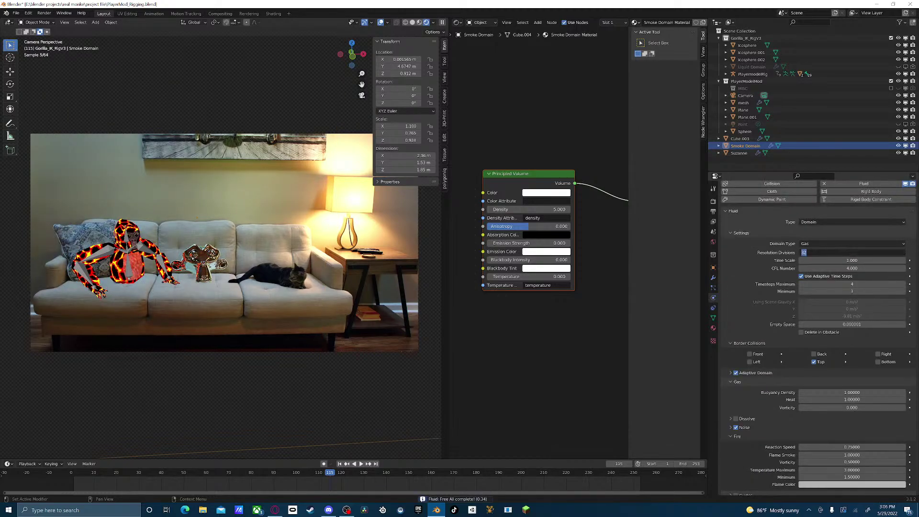
type("1c328")
key("Return")
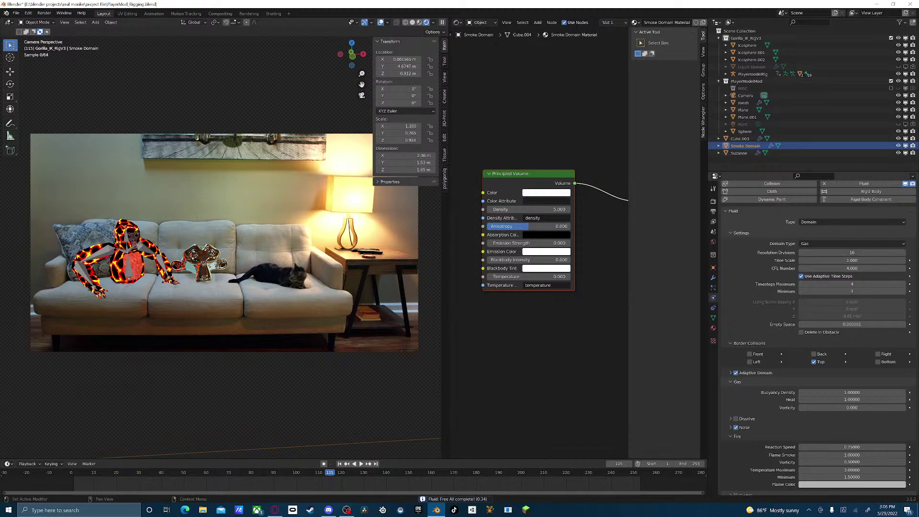
- Set the smoke domain's Flame Color to orange
scroll(852, 328, "down", 6)
left_click(852, 369)
left_click_drag(848, 317, 855, 323)
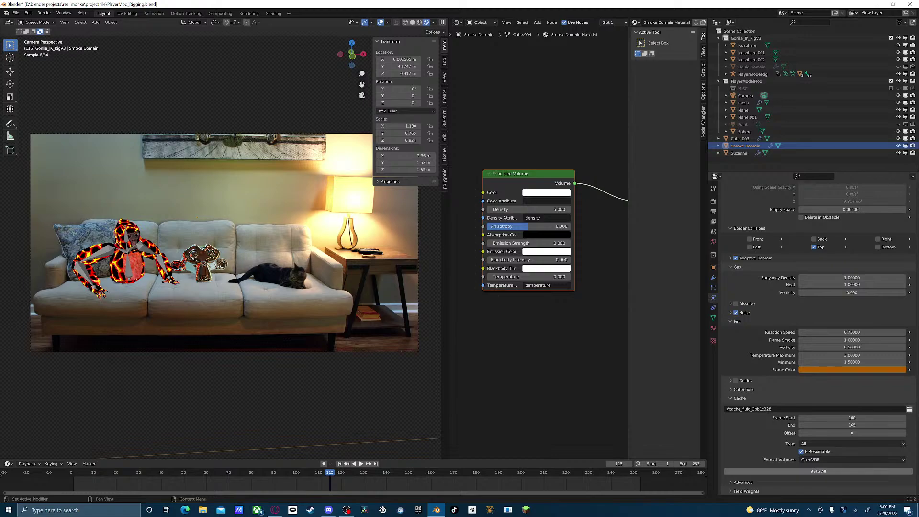
- Bake the smoke simulation, stop the bake around frame 133 and check frames 109, 101 and 103 in the rendered view
left_click(818, 471)
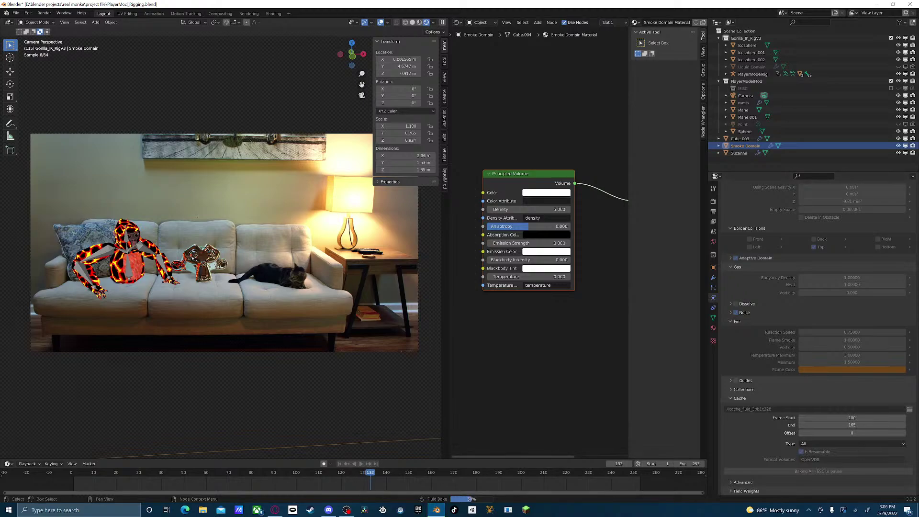
key("Escape")
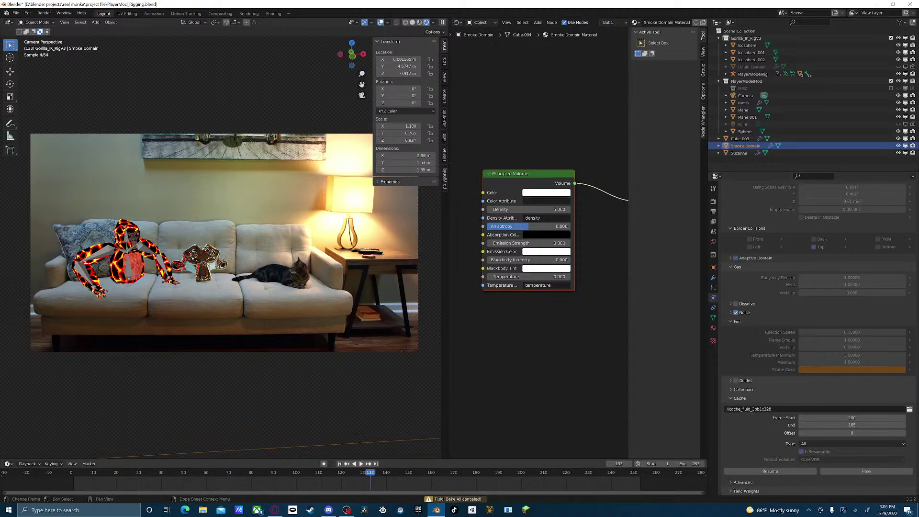
left_click(316, 473)
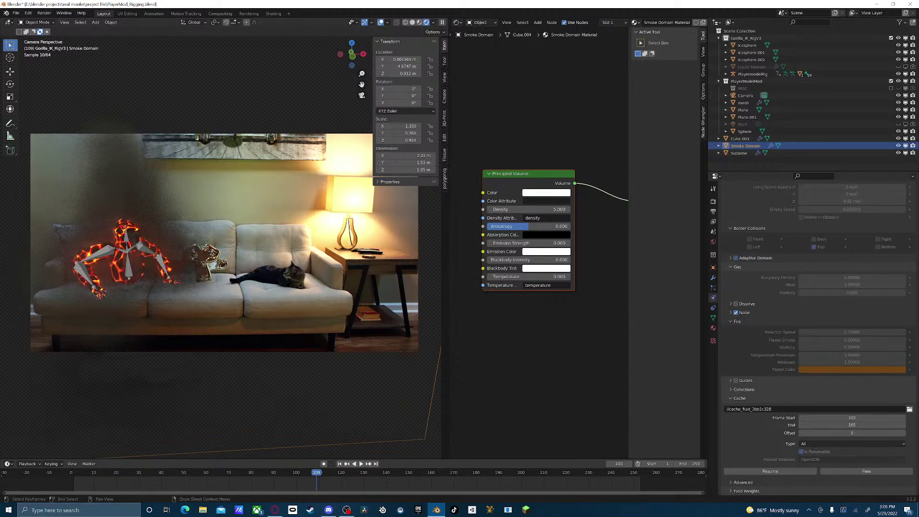
left_click(298, 473)
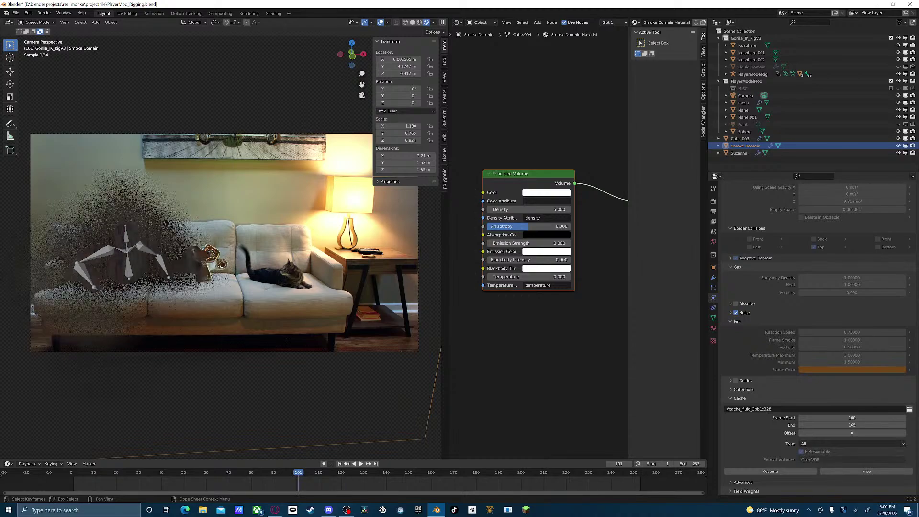
left_click_drag(298, 473, 303, 472)
- Switch to YouTube in the browser and search for "fire sim in blender"
left_click(275, 510)
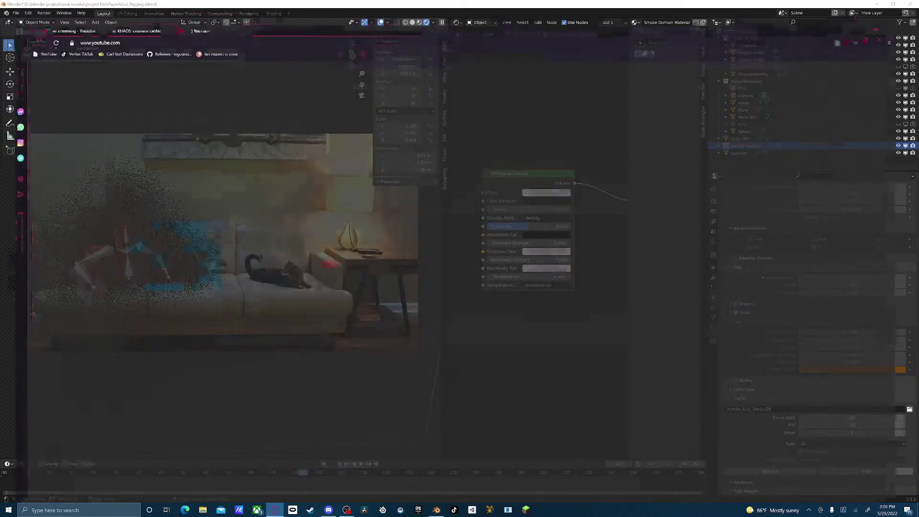
left_click(412, 47)
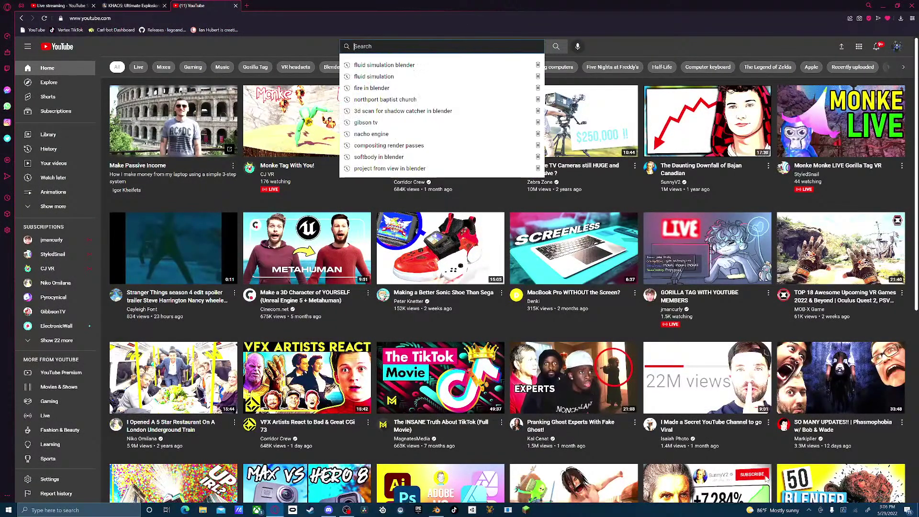
type("fire sim in blender")
key("Return")
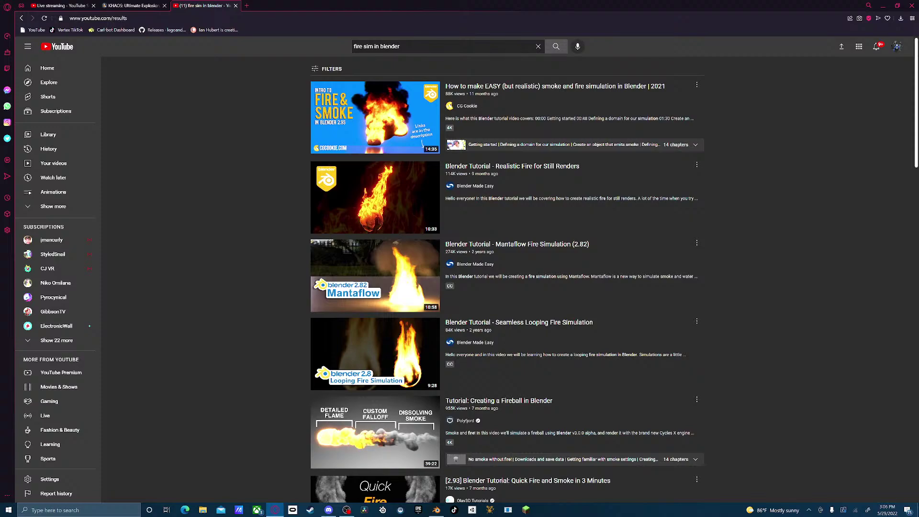
- Look through the results, open the video "[2.93] Blender Tutorial: Quick Fire and Smoke in 3 Minutes" and pause it
scroll(507, 268, "down", 1)
scroll(508, 268, "down", 1)
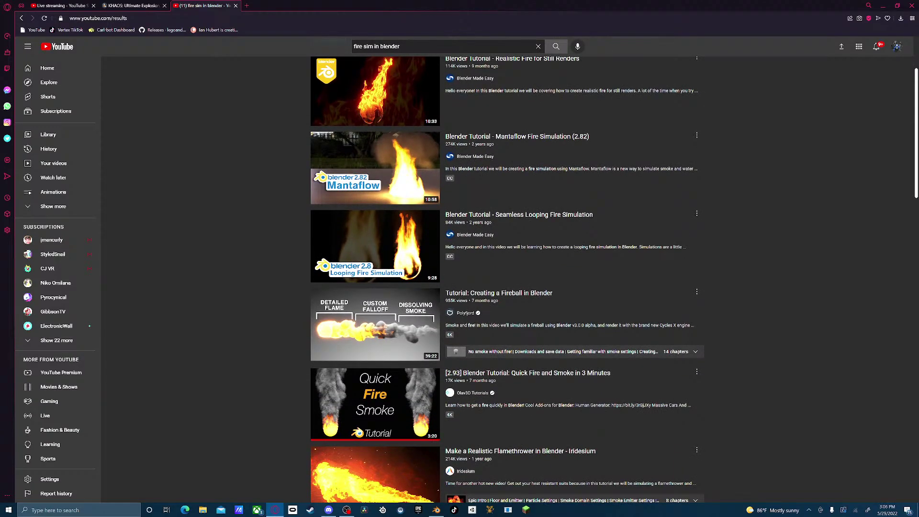
scroll(507, 280, "down", 1)
scroll(684, 475, "down", 1)
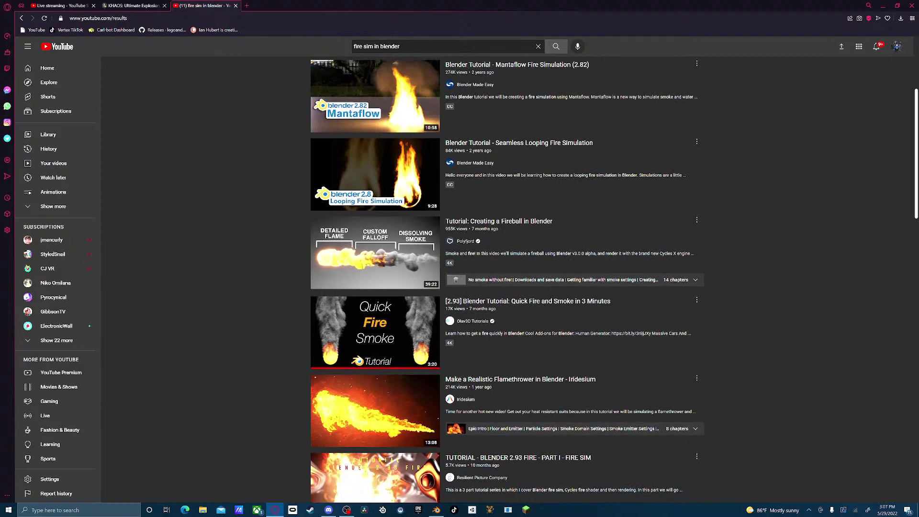
scroll(683, 475, "down", 3)
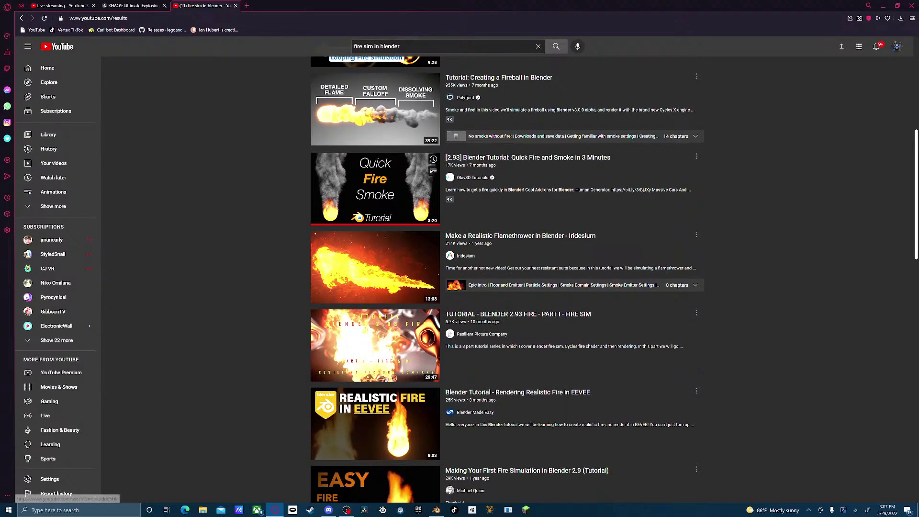
left_click(375, 188)
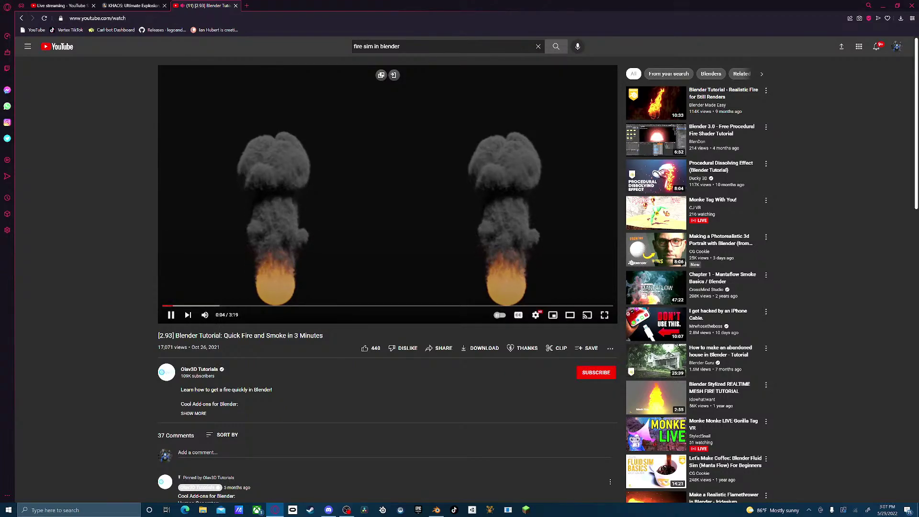
key("space")
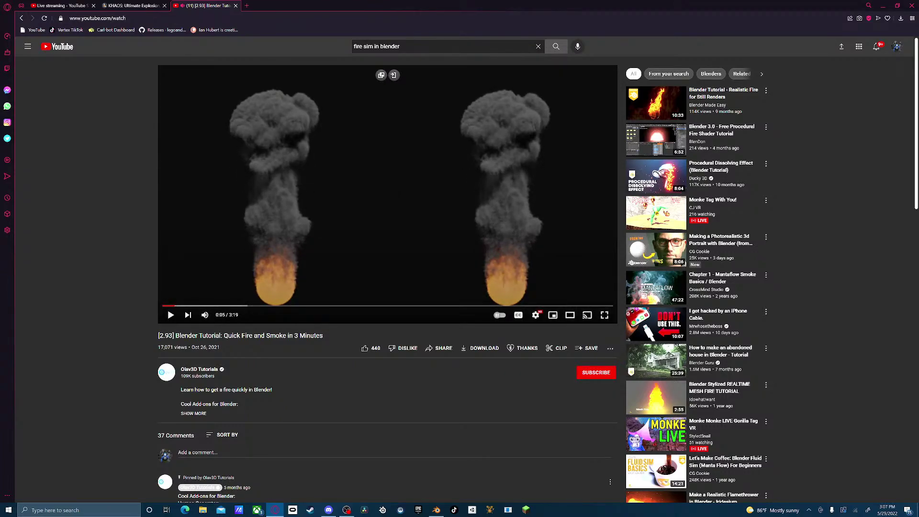
- Skim the tutorial from about 0:43 to past 1:14 for its smoke domain and bake settings, and pause it
left_click(260, 306)
key("space")
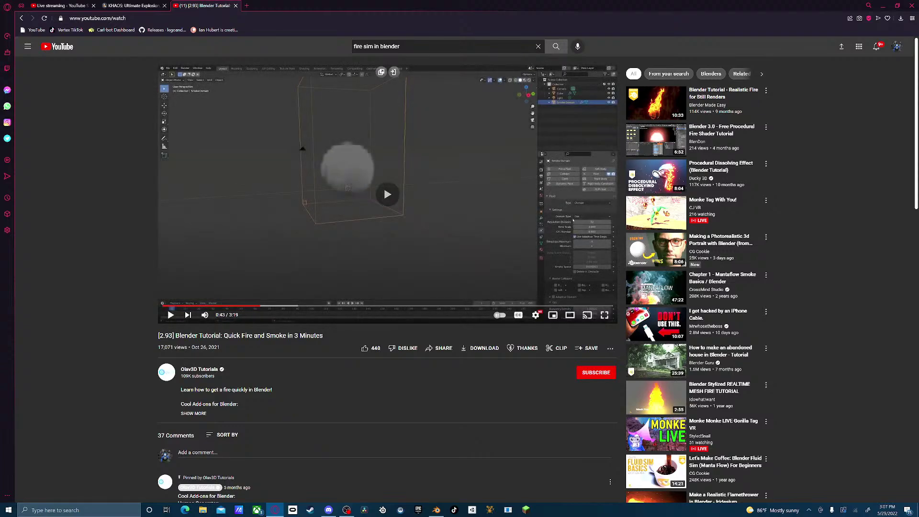
left_click(288, 306)
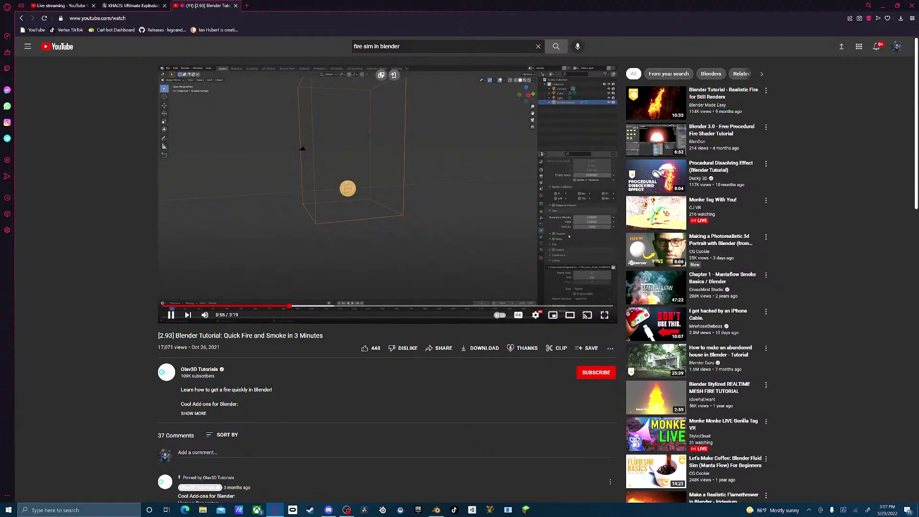
left_click(277, 306)
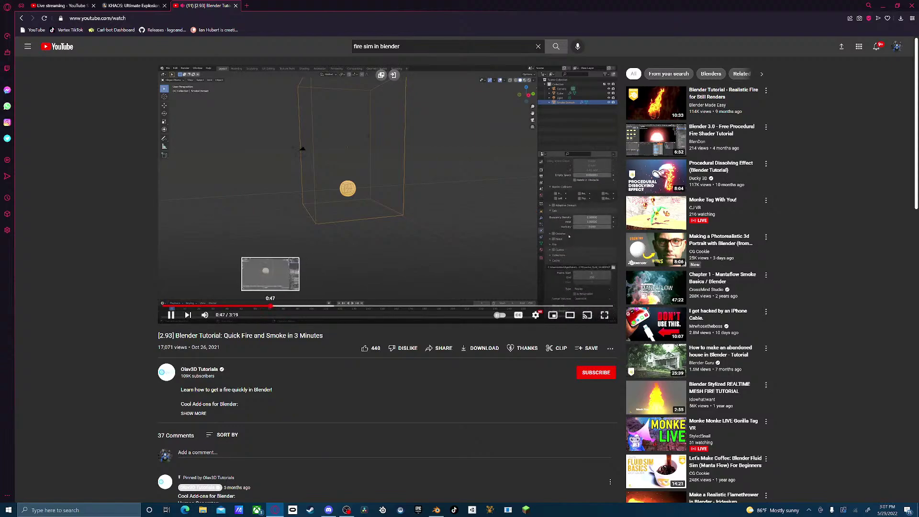
left_click(271, 307)
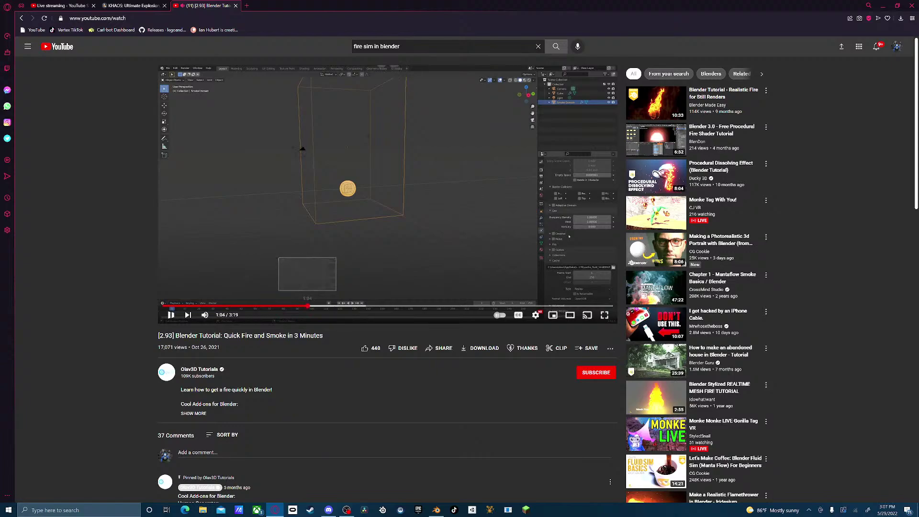
left_click(307, 306)
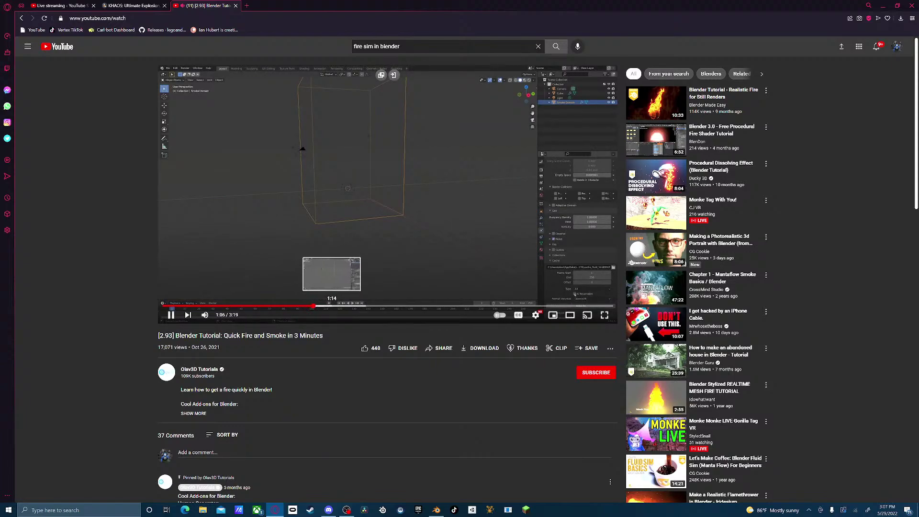
left_click(331, 306)
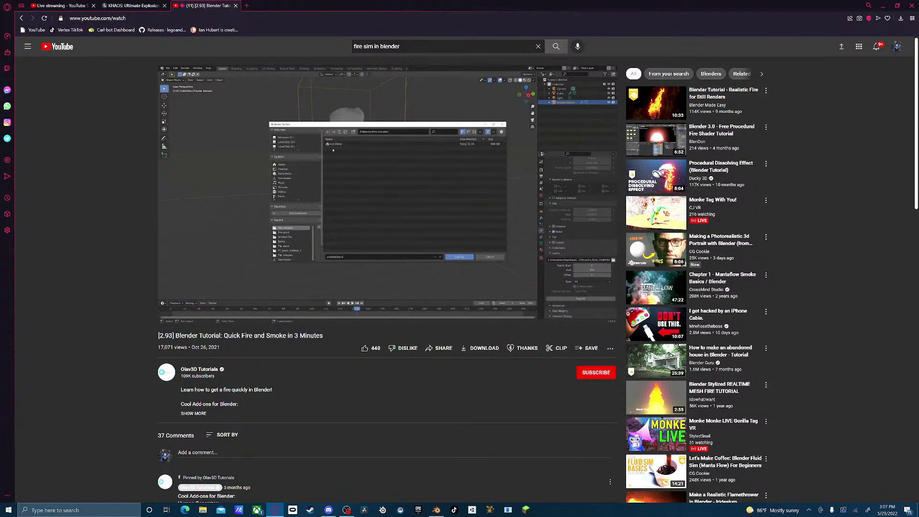
key("space")
- Switch to Blender and raise the Initial Temperature of the gorilla body's Fire + Smoke flow
key("alt+Tab")
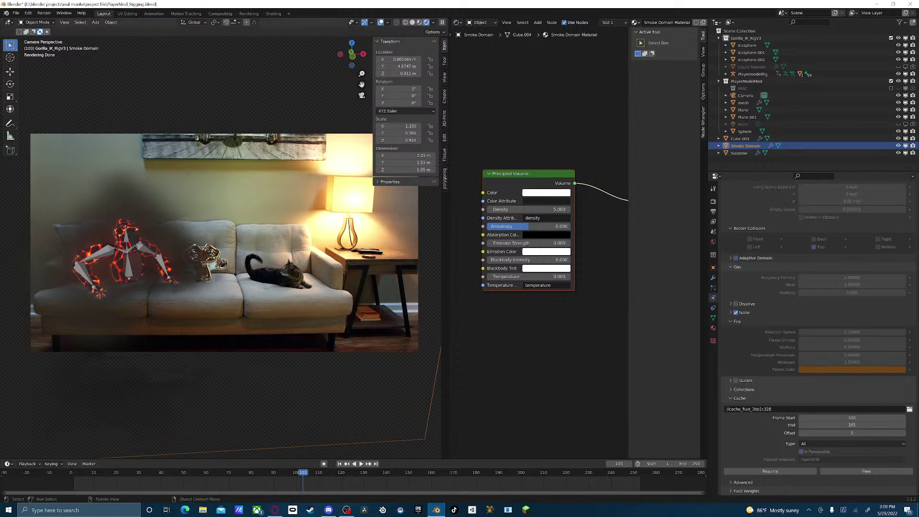
left_click(119, 264)
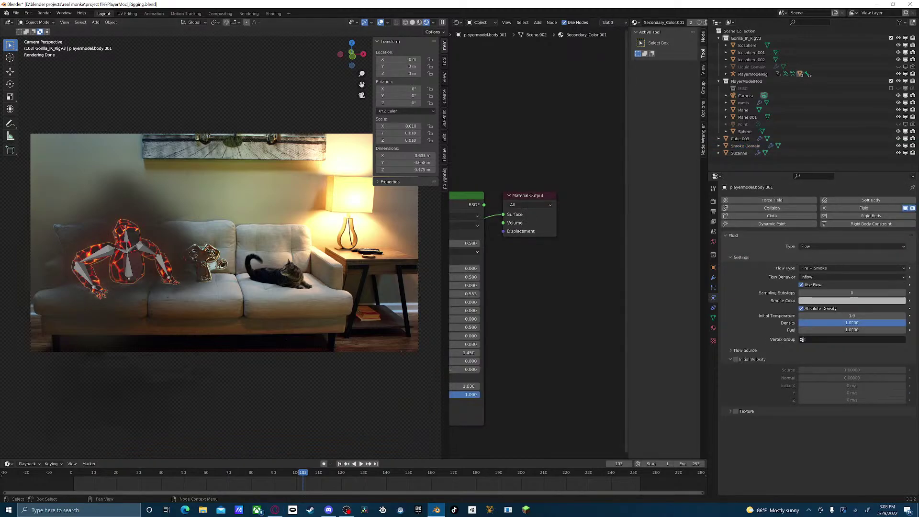
left_click_drag(842, 315, 866, 315)
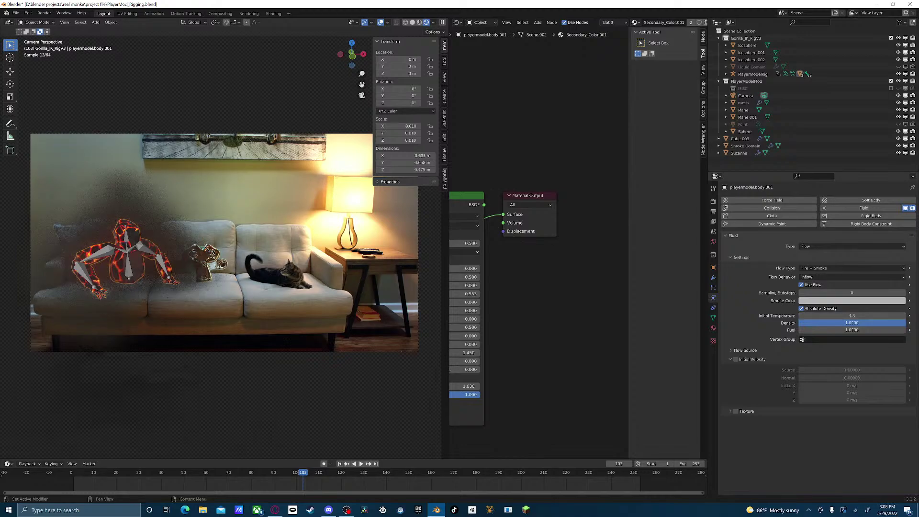
- Try an orange Smoke Color on the gorilla body's flow and undo that change
left_click(862, 300)
left_click(859, 252)
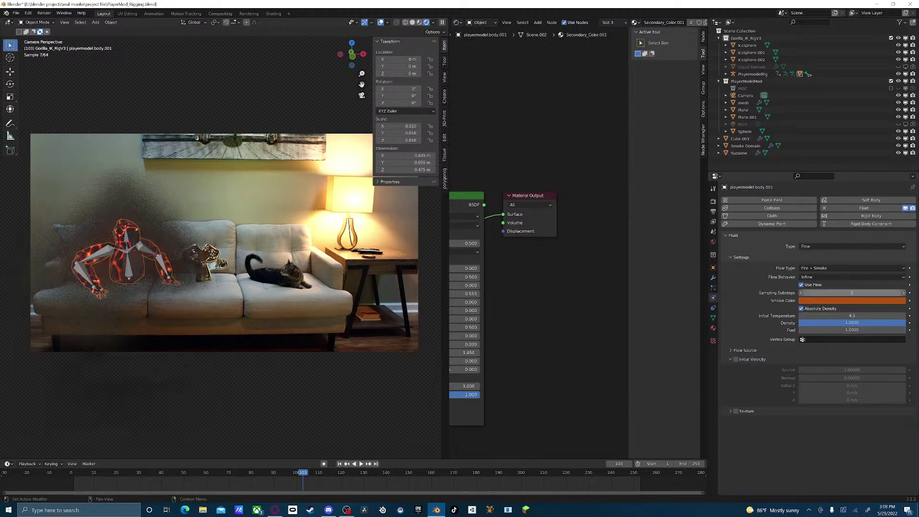
key("ctrl+z")
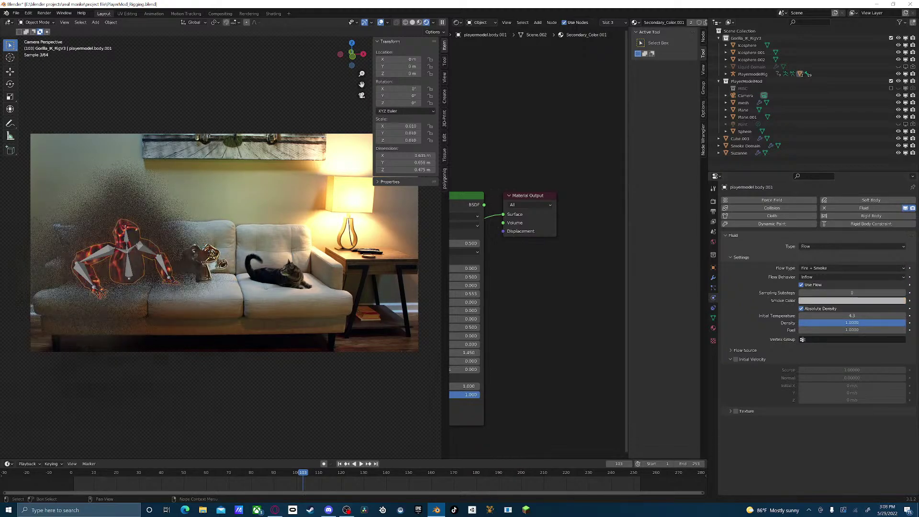
- Free the smoke domain's baked data and bake the whole simulation again
left_click(745, 145)
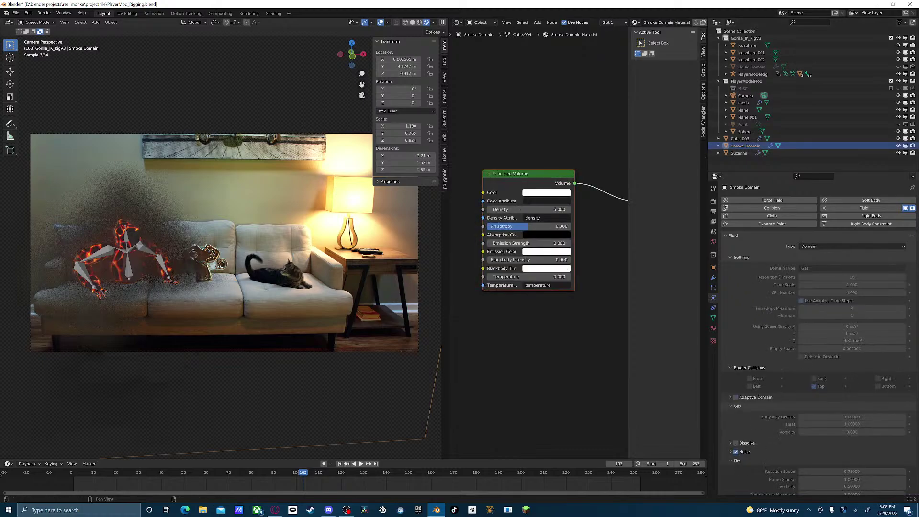
scroll(813, 335, "down", 3)
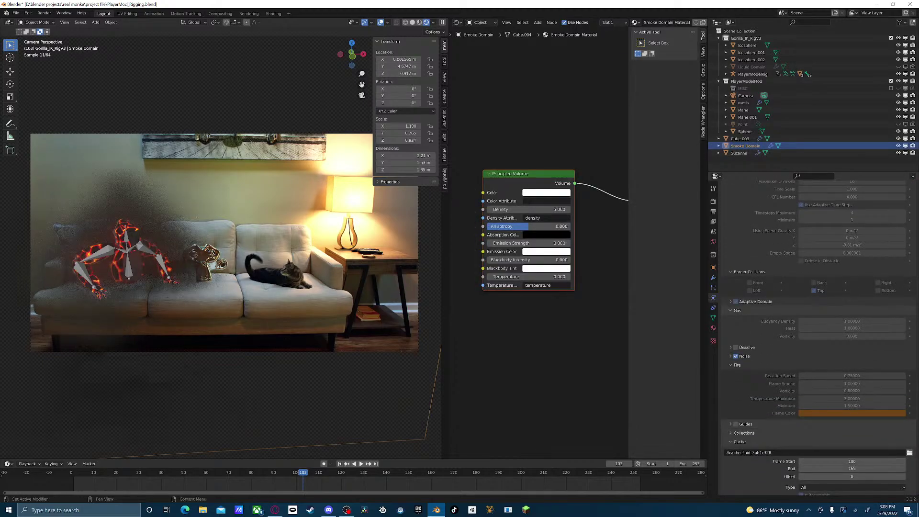
scroll(818, 337, "up", 3)
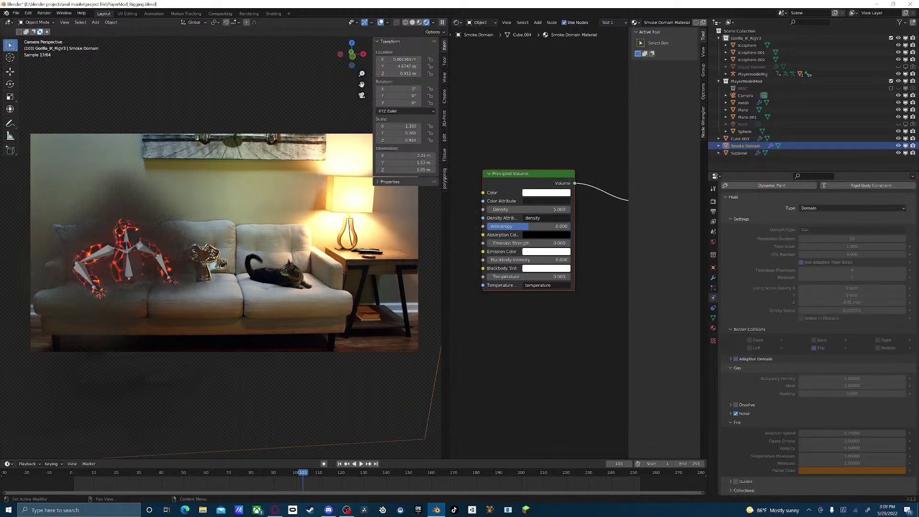
scroll(819, 335, "down", 5)
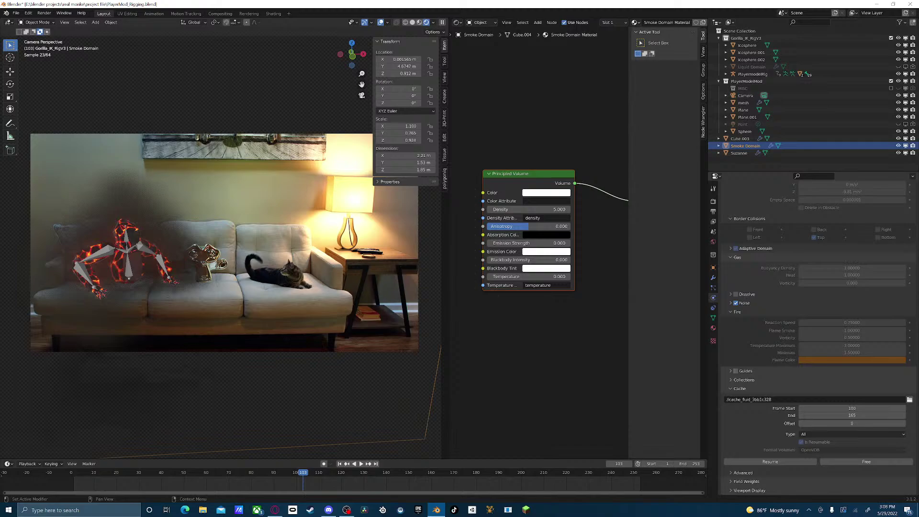
left_click(867, 462)
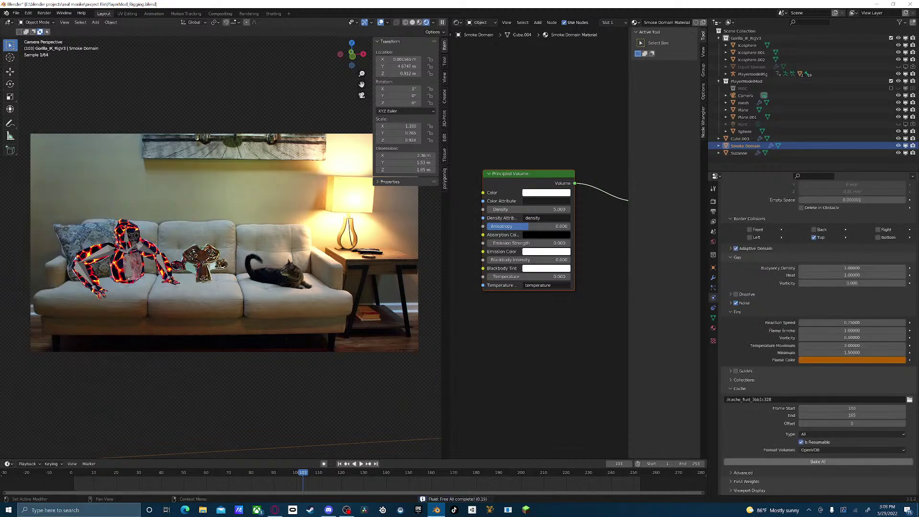
left_click(866, 461)
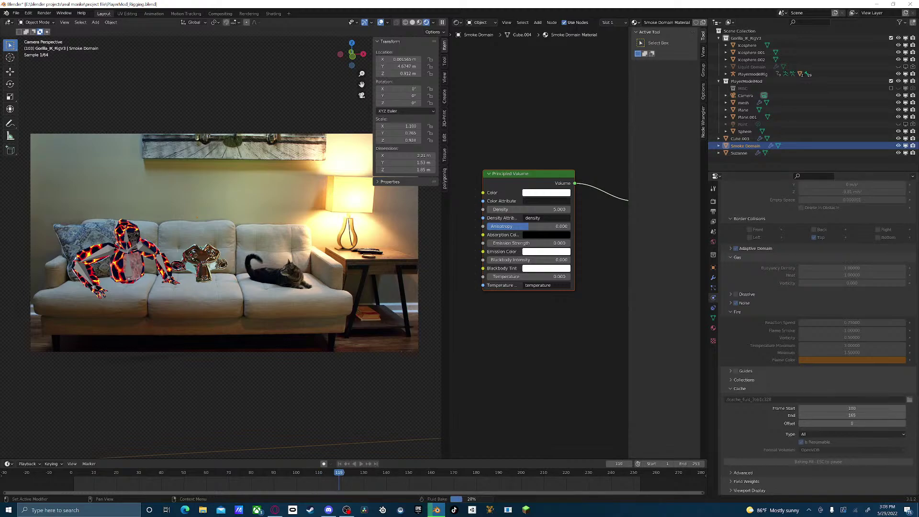
- Glance at the tutorial in the browser, return to Blender and cancel the running simulation bake
key("alt+Tab")
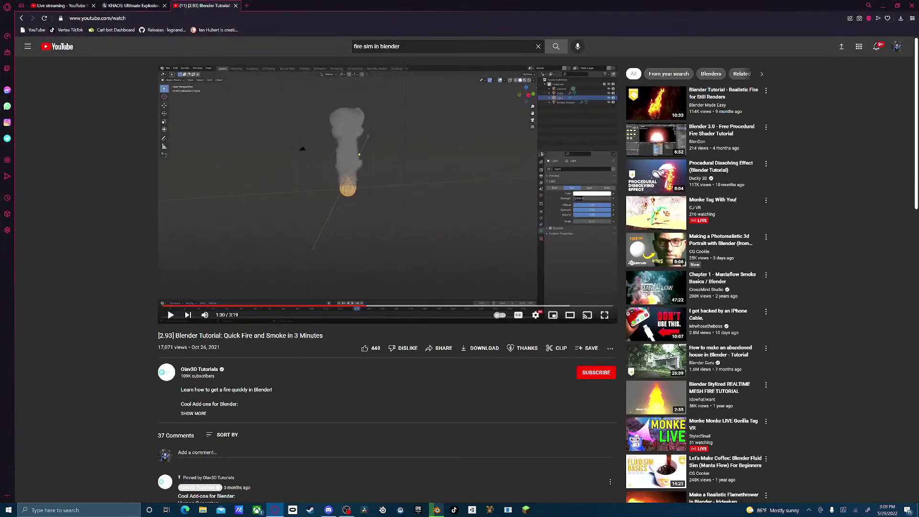
key("alt+Tab")
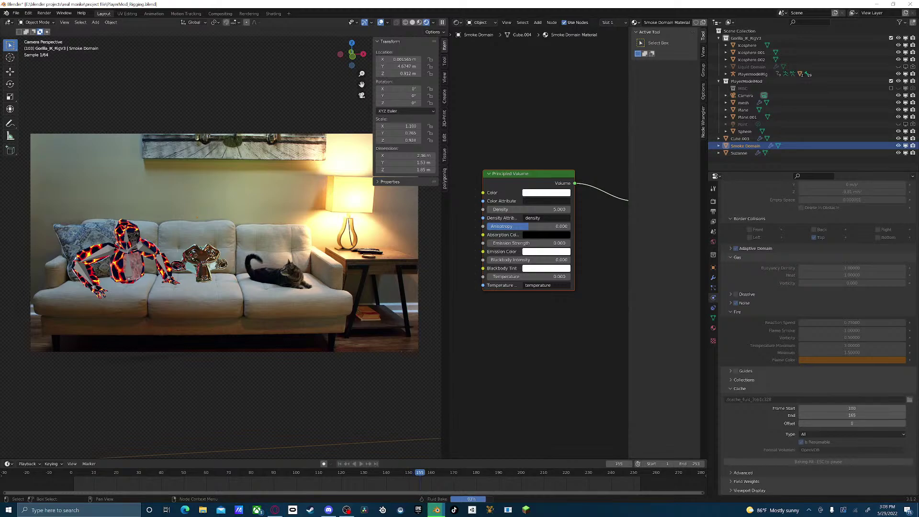
key("Escape")
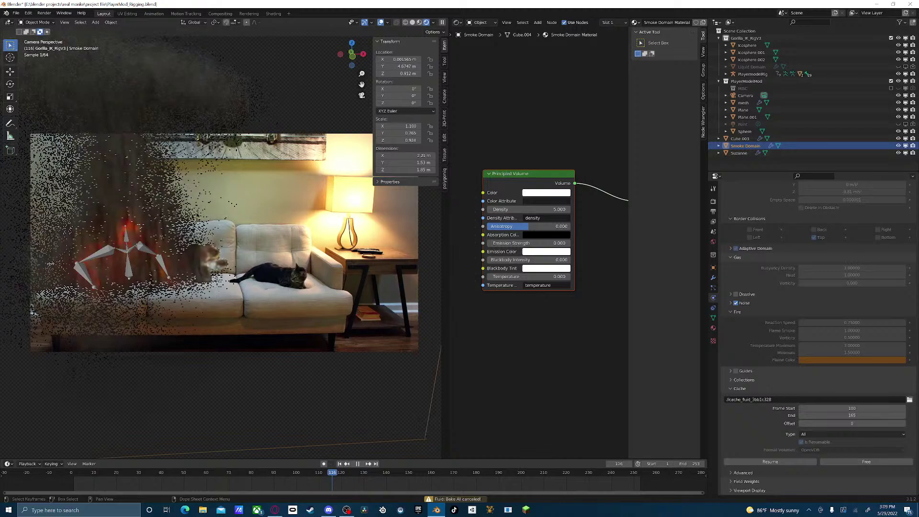
- Examine the partly baked smoke in the rendered view by scrubbing to frame 104 and playing briefly from there
key("space")
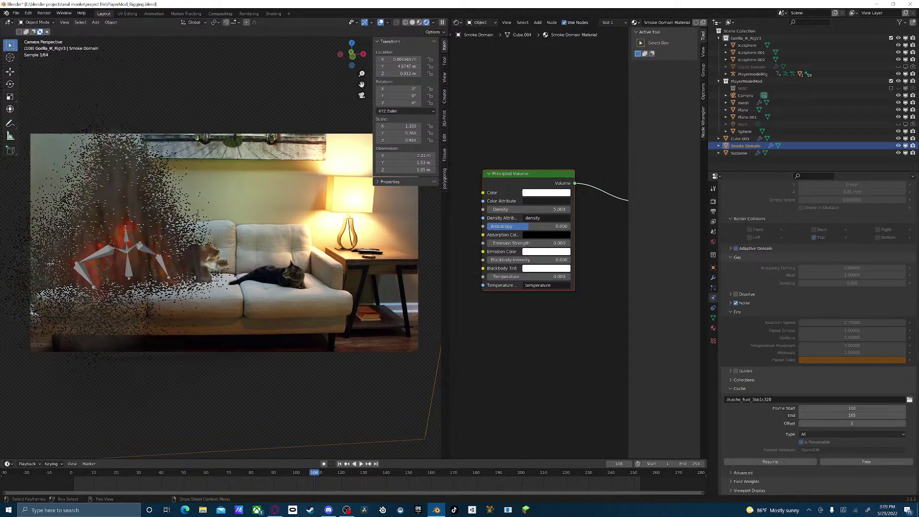
mouse_move(314, 472)
left_mouse_down()
mouse_move(289, 472)
mouse_move(299, 480)
left_mouse_up()
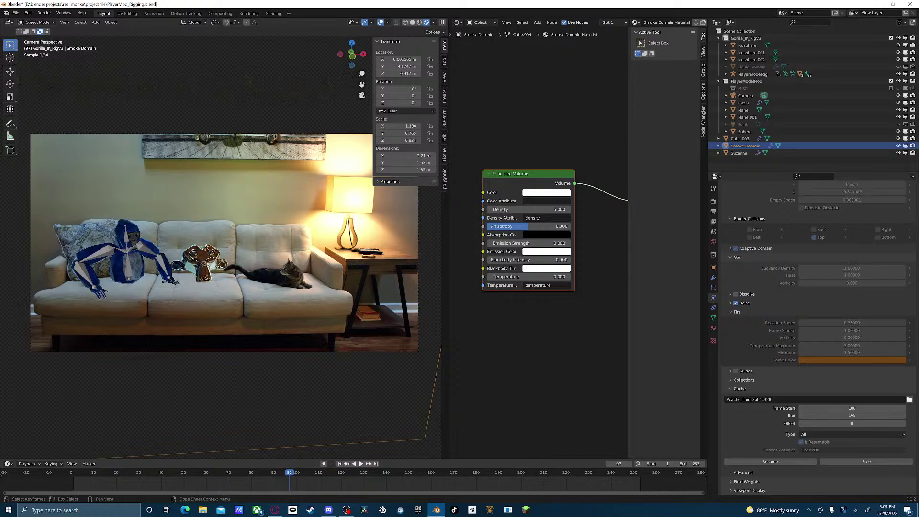
left_click(305, 473)
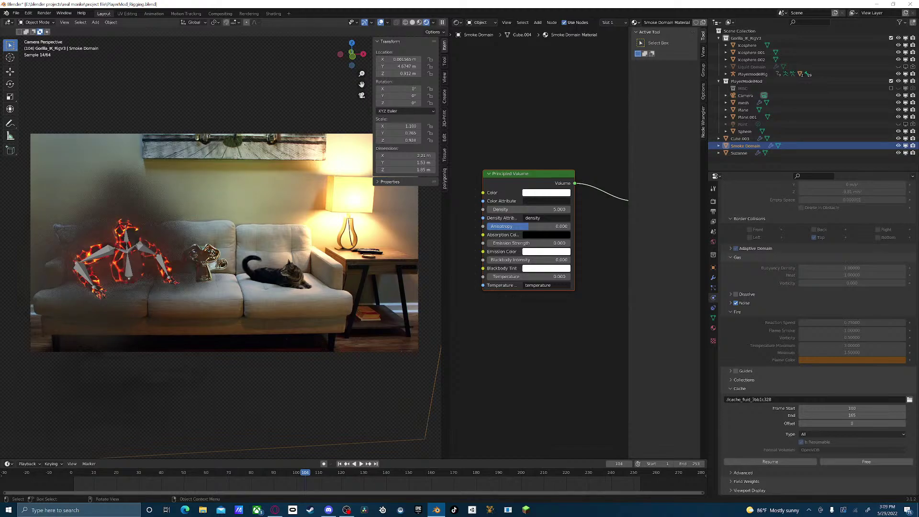
key("space")
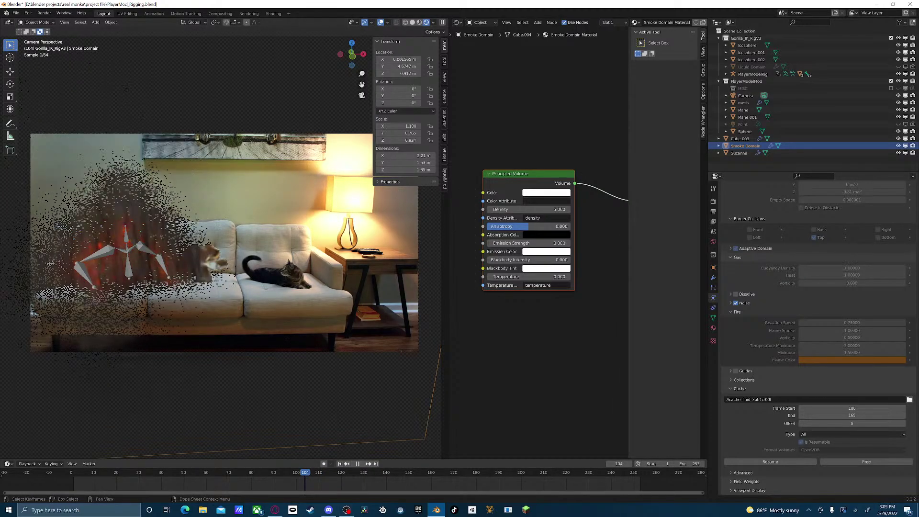
key("space")
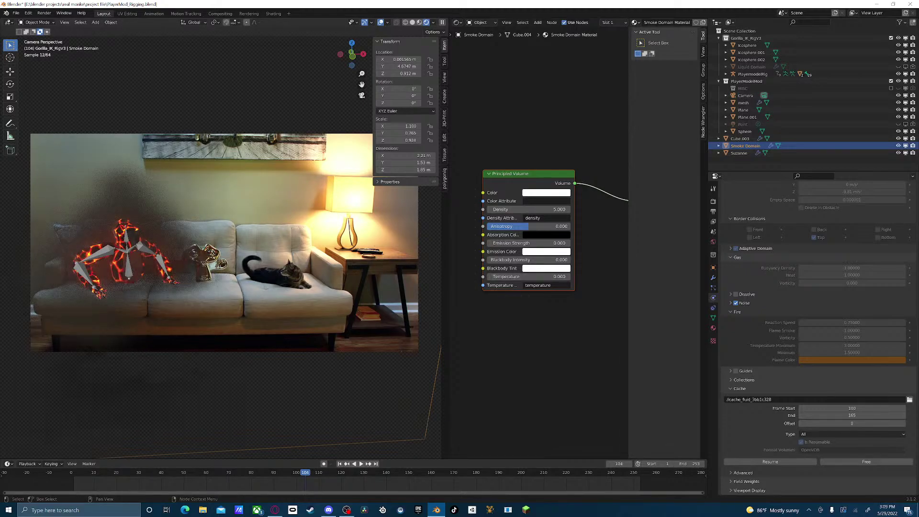
- Try an orange Emission Color on the smoke domain's Principled Volume and undo that change
left_click(547, 252)
left_click_drag(554, 170, 543, 196)
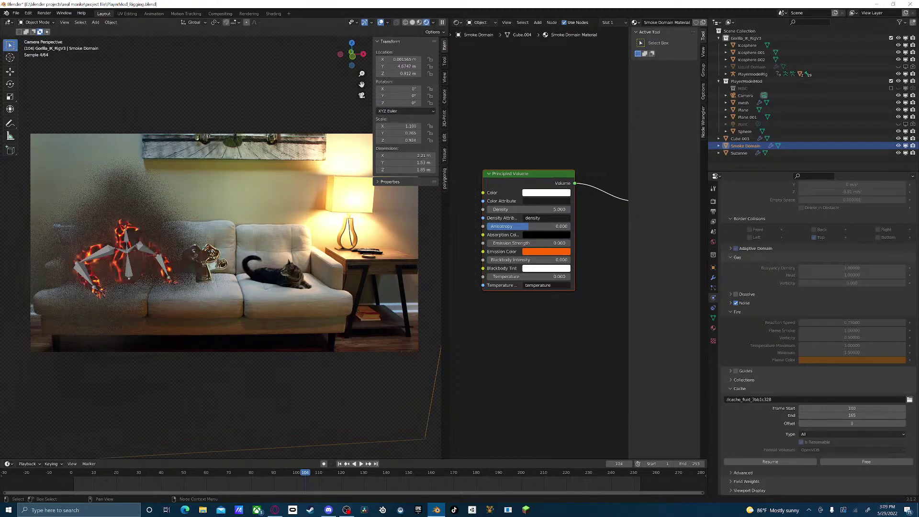
key("ctrl+z")
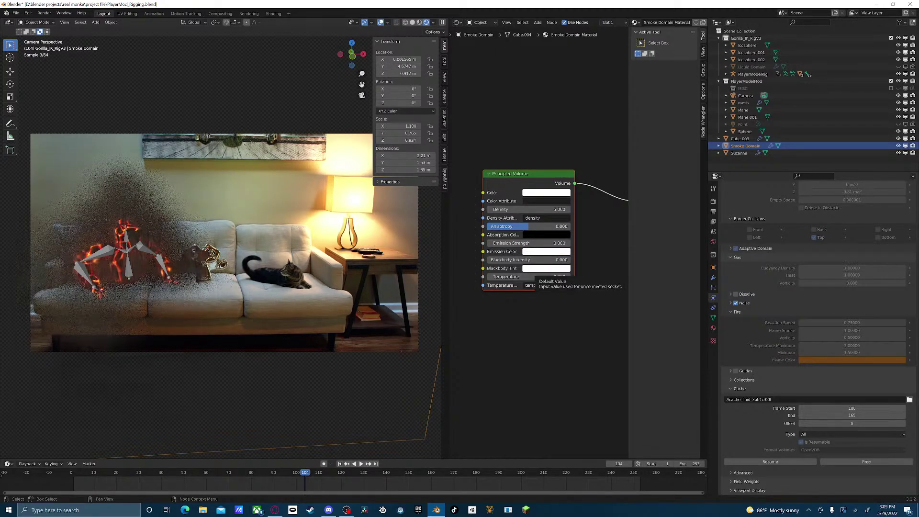
- Set the Color Attribute of the smoke domain's Principled Volume to "temperature"
left_click(546, 201)
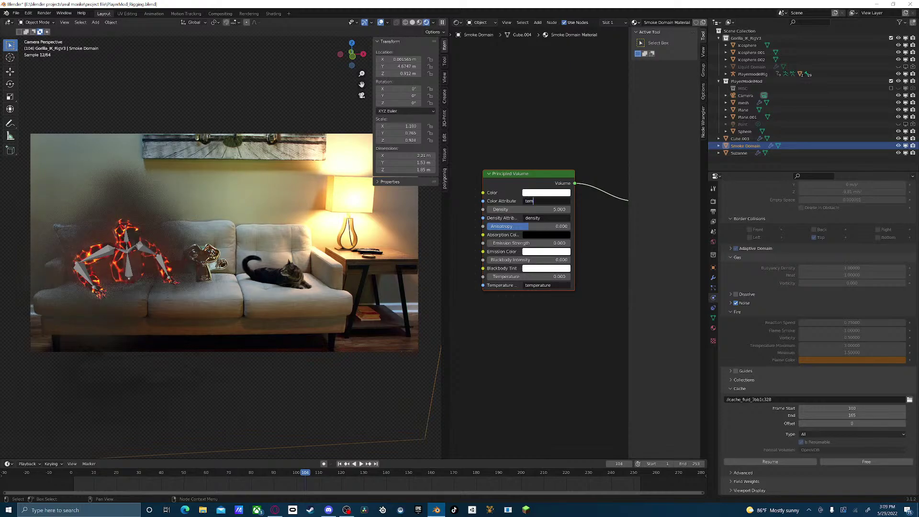
type("temperature")
key("Return")
- Try a Temperature of about 1332 on the Principled Volume and reset it to its default value
left_click_drag(537, 277, 641, 277)
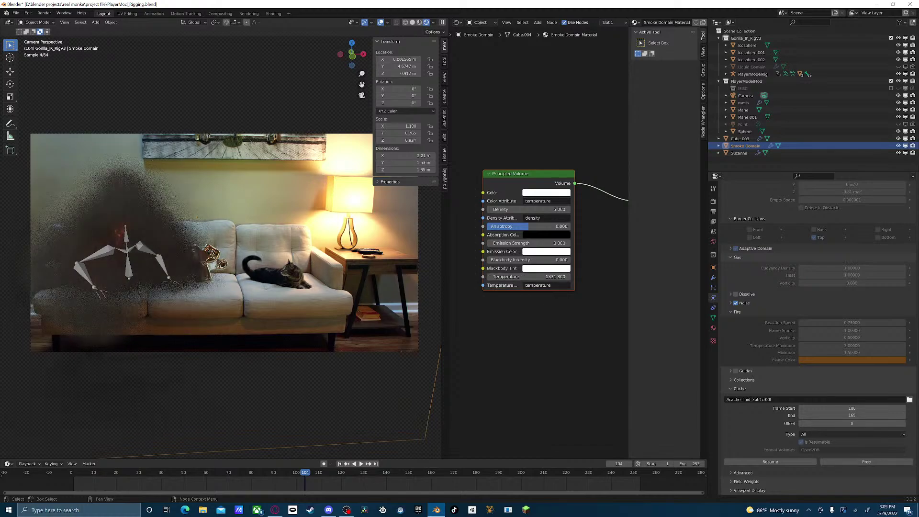
right_click(509, 277)
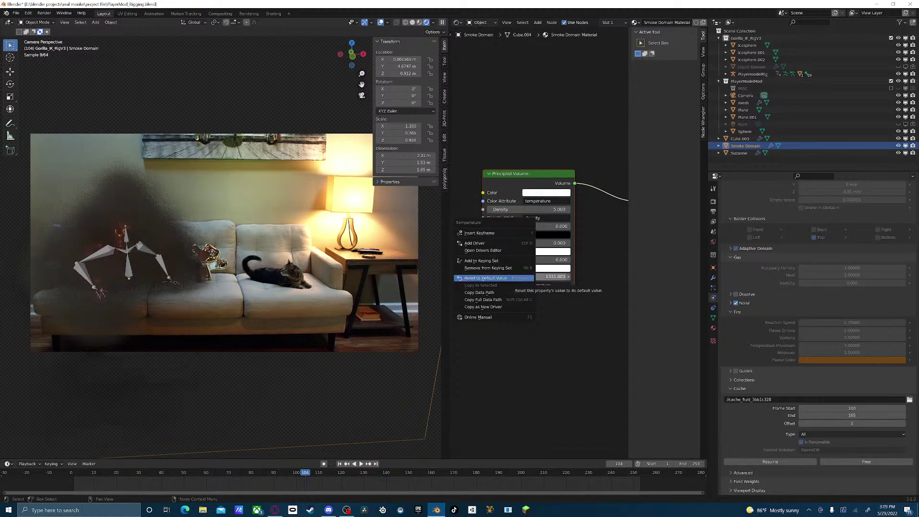
left_click(510, 276)
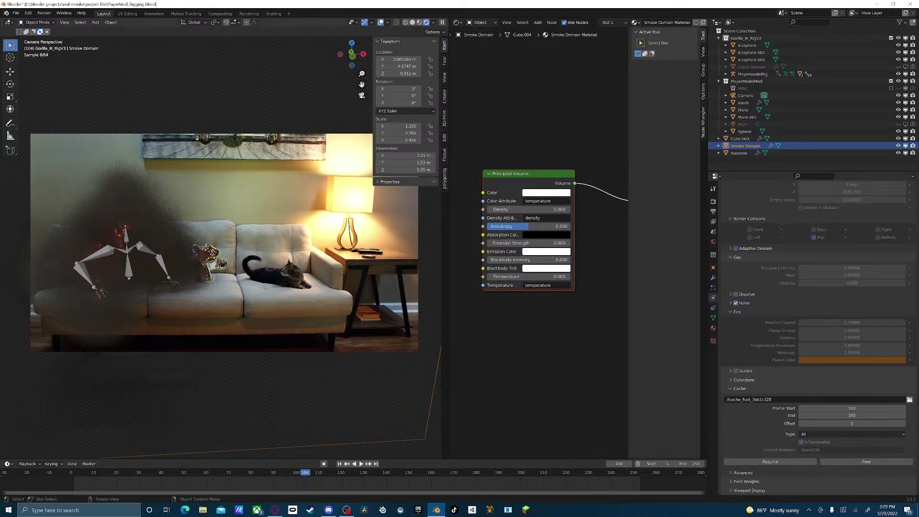
- Review the smoke at frames 115, 136 and 148, and scrub on to frame 171
left_click(330, 473)
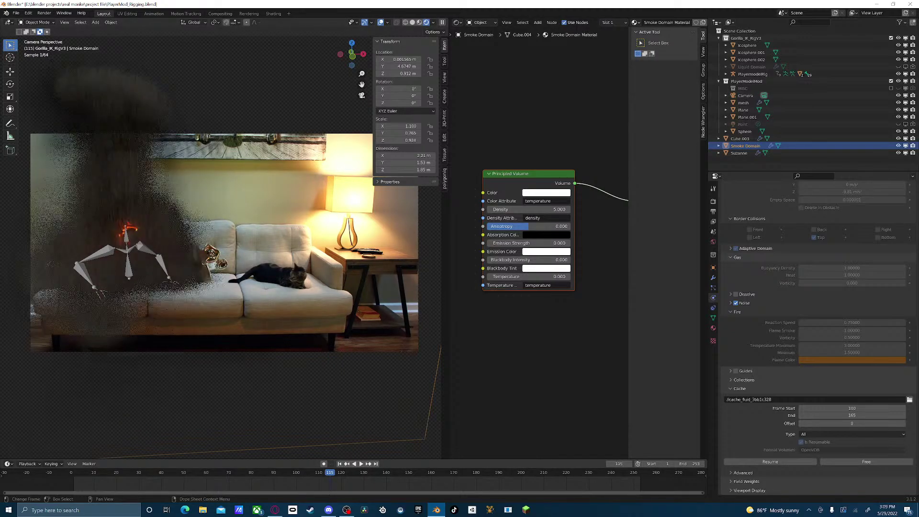
left_click(377, 473)
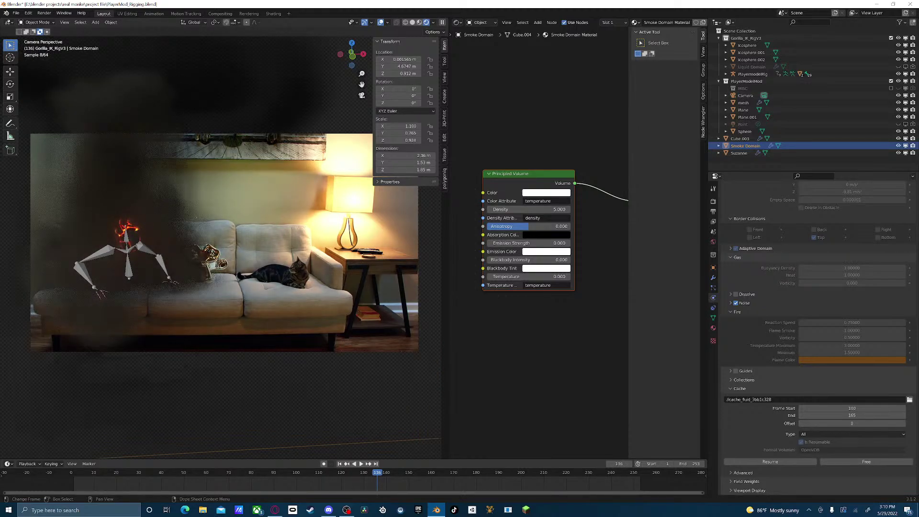
key("space")
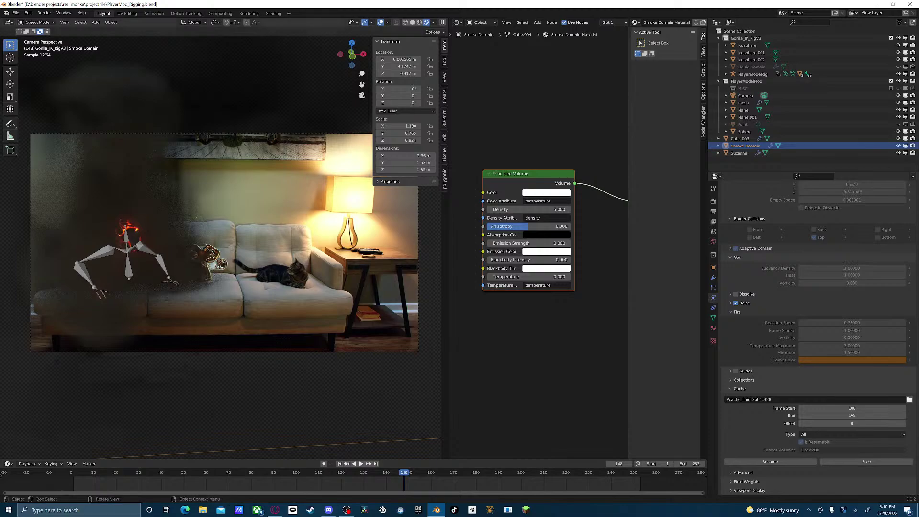
left_click_drag(404, 473, 456, 472)
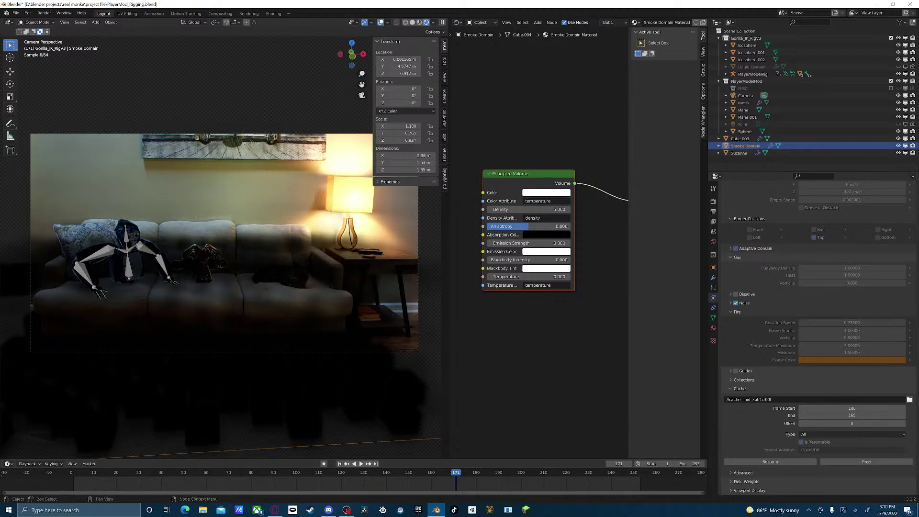
- Check the scene in solid shading, return to rendered shading and go back to the camera view
left_click(420, 22)
mouse_move(268, 206)
middle_mouse_down()
mouse_move(339, 206)
mouse_move(290, 214)
mouse_move(256, 206)
middle_mouse_up()
left_click(435, 22)
middle_click_drag(212, 230, 184, 230)
left_click(361, 95)
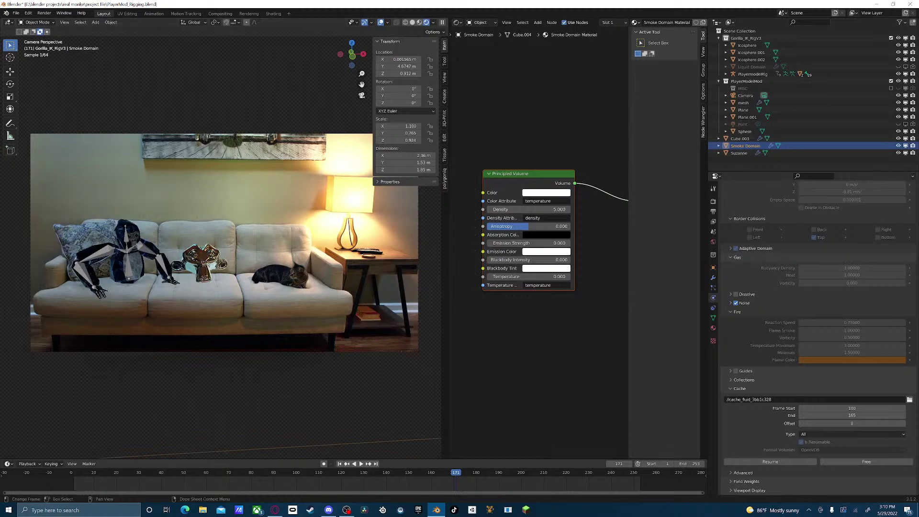
- Inspect the smoke domain at frame 135 from several angles, along with the fluid settings of Suzanne and the gorilla body
left_click(374, 474)
middle_click_drag(240, 230, 201, 215)
scroll(220, 244, "down", 4)
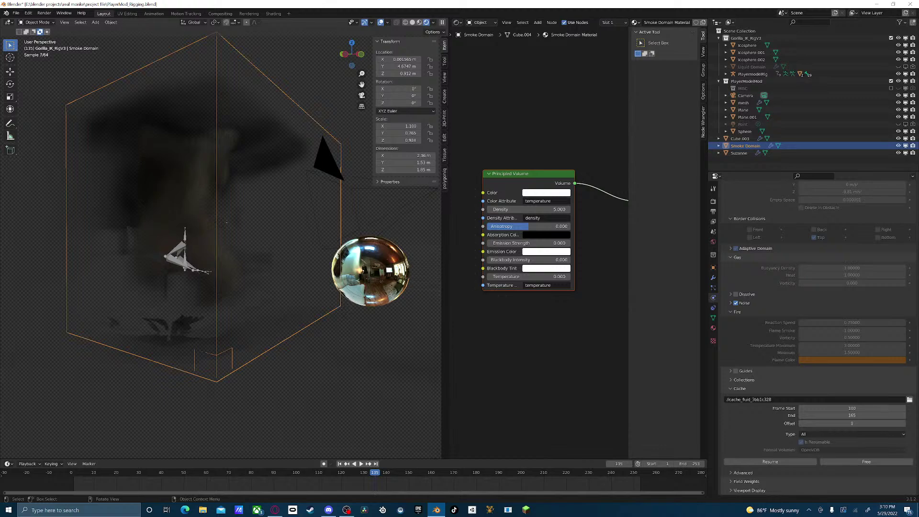
scroll(226, 222, "down", 2)
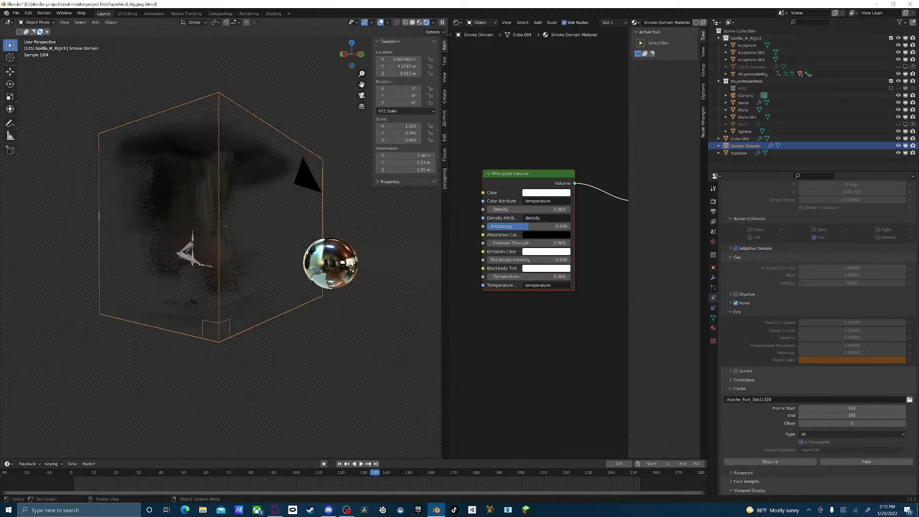
scroll(226, 226, "up", 5)
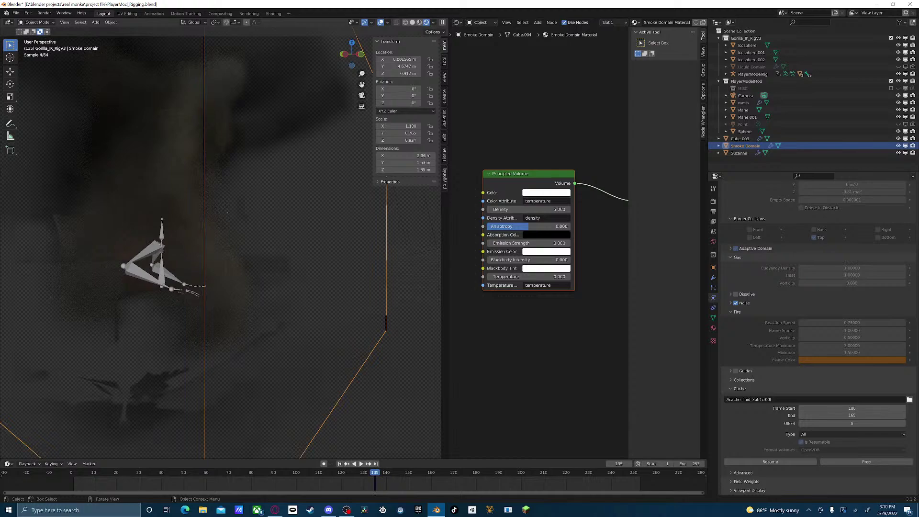
middle_click_drag(228, 212, 193, 217)
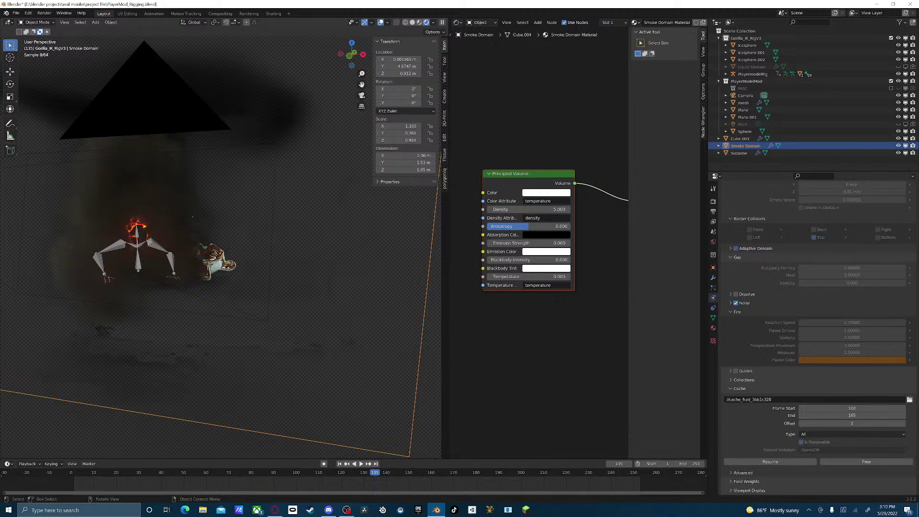
left_click(212, 261)
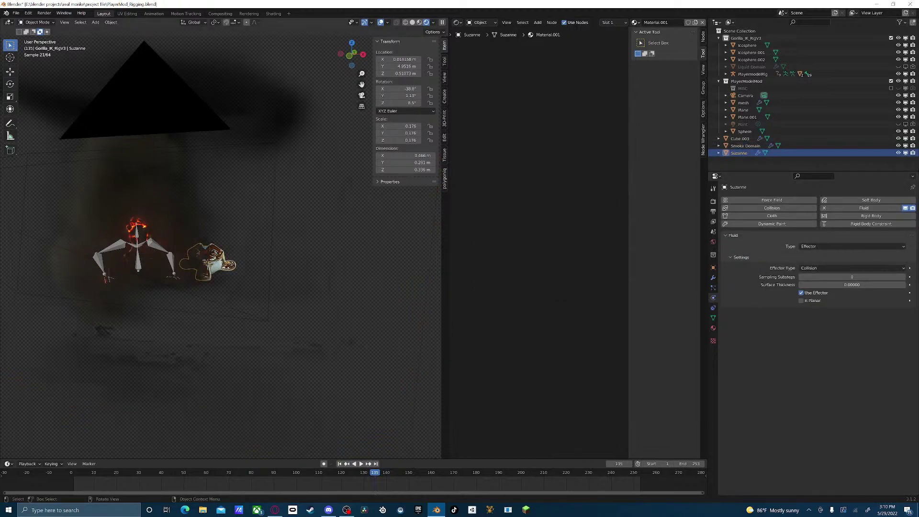
left_click(143, 258)
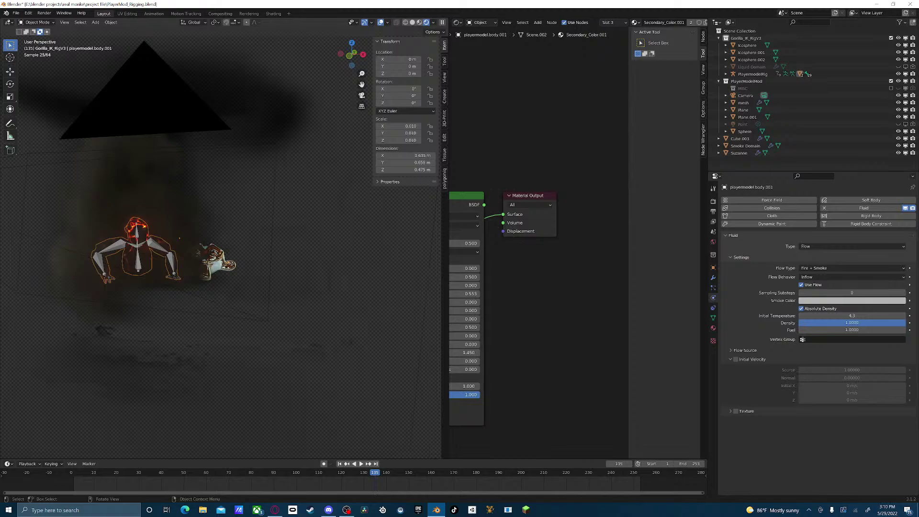
left_click(361, 95)
middle_click_drag(527, 306, 591, 305)
- Set the Density of the smoke domain's Principled Volume to 1
left_click(746, 145)
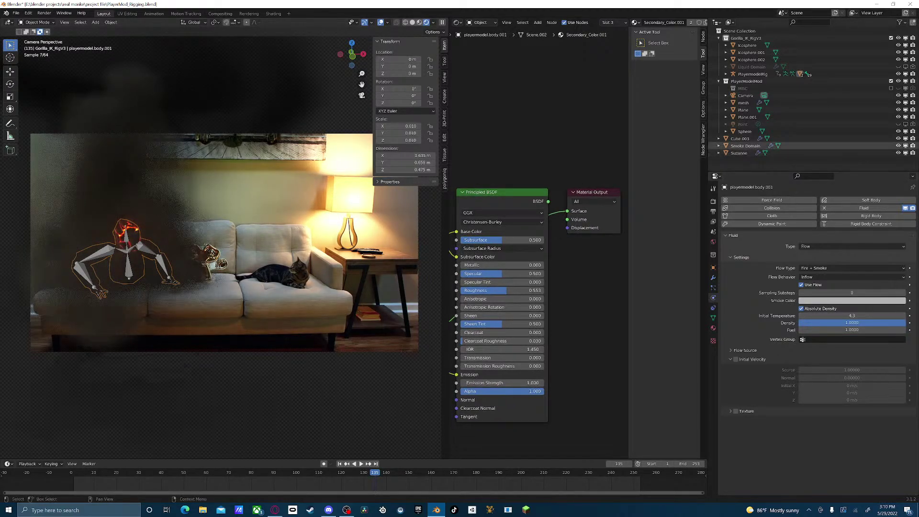
middle_click_drag(574, 336, 477, 342)
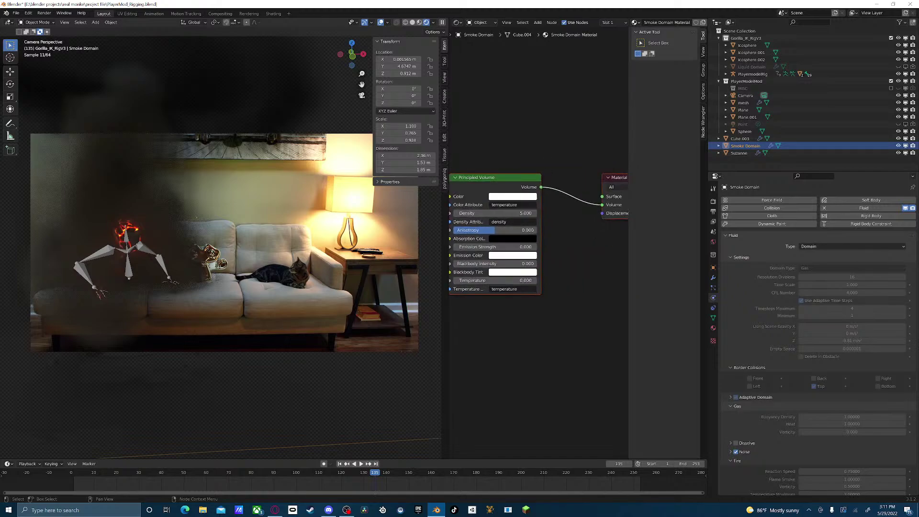
left_click(493, 213)
type("1")
key("Return")
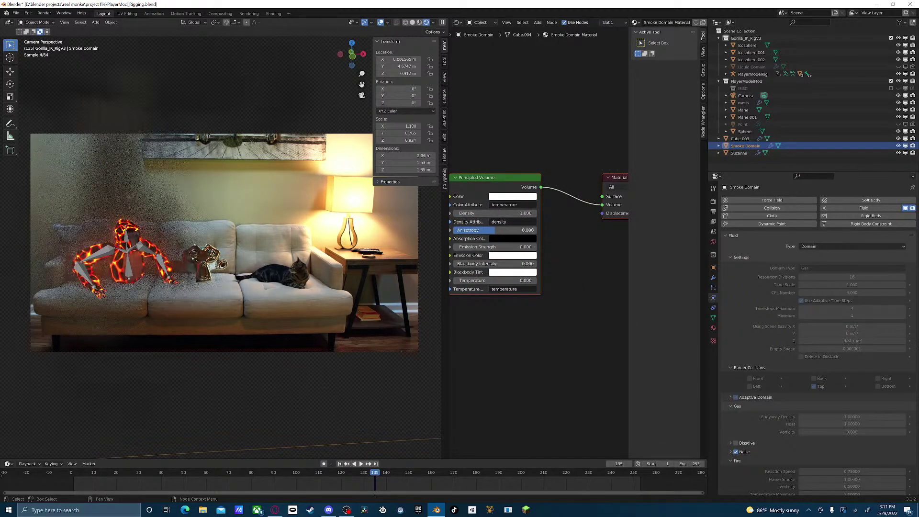
- Preview the thinner smoke by playing the animation from about frame 102
left_click(300, 481)
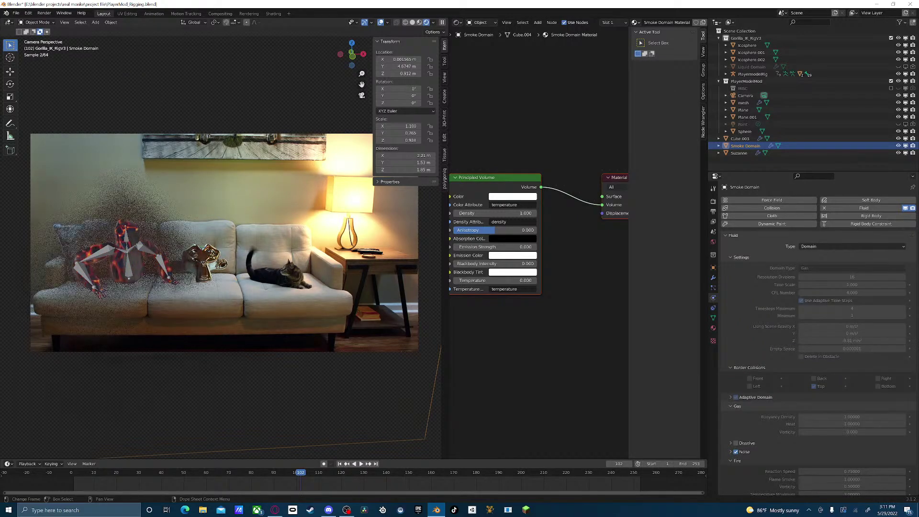
key("space")
left_click_drag(312, 473, 287, 473)
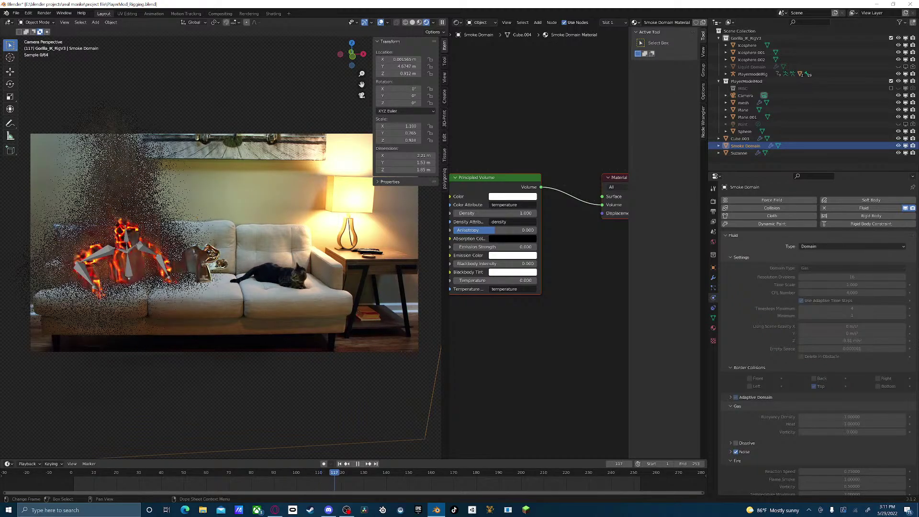
key("space")
- Try an Emission Strength of 37.4 on the gorilla body's Principled BSDF and set it back to 1
left_click(127, 248)
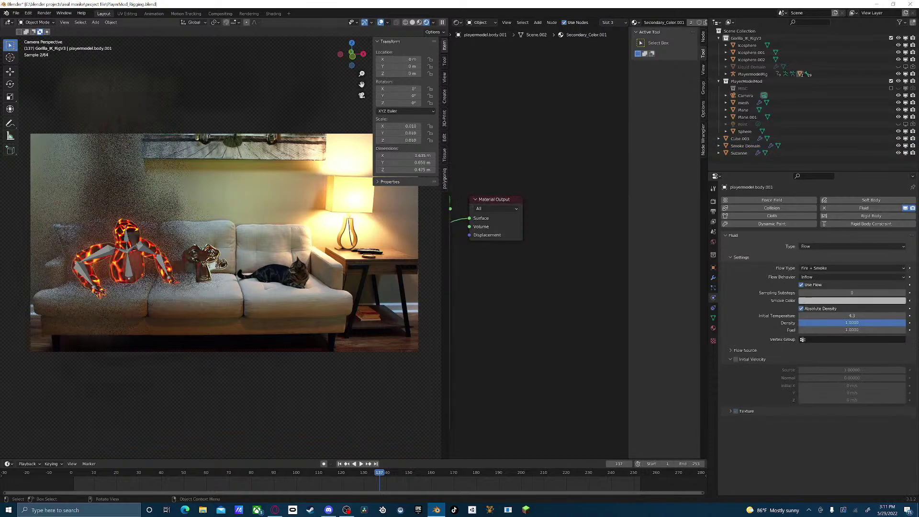
middle_click_drag(502, 287, 603, 224)
middle_click_drag(541, 249, 645, 240)
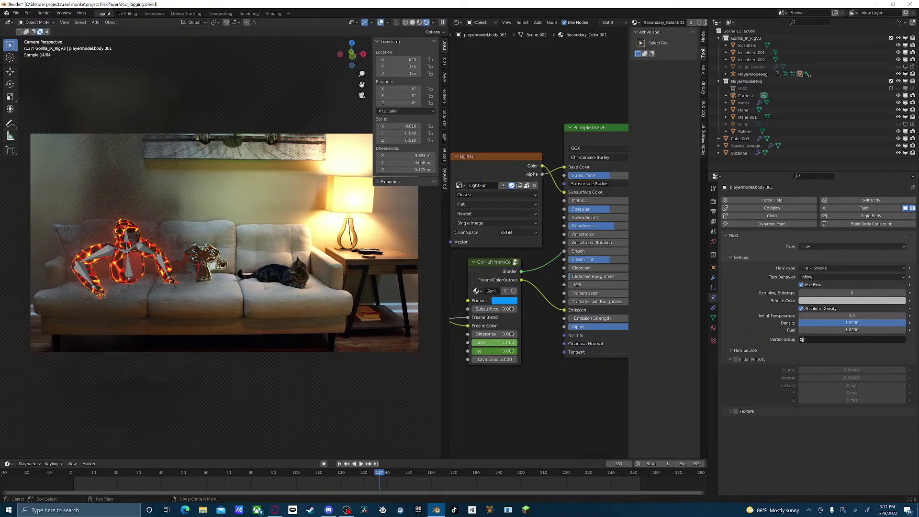
middle_click_drag(609, 317, 565, 318)
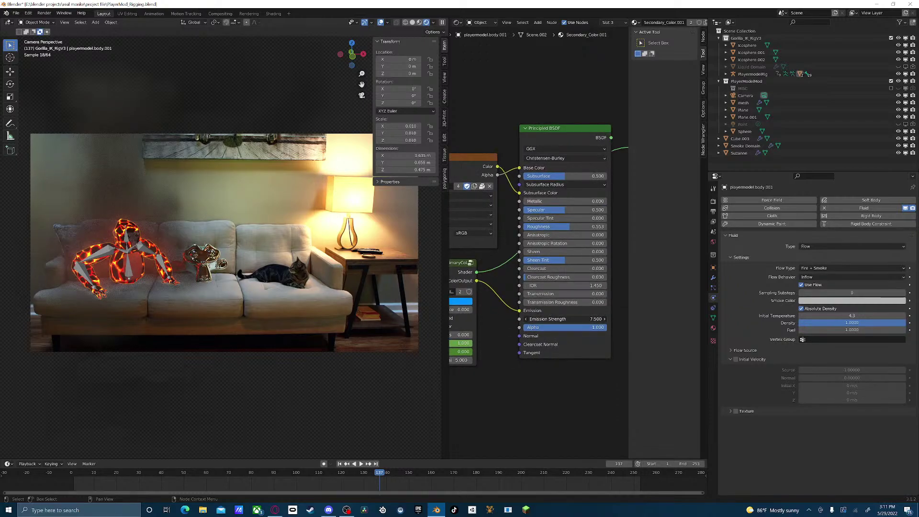
left_click_drag(564, 319, 570, 319)
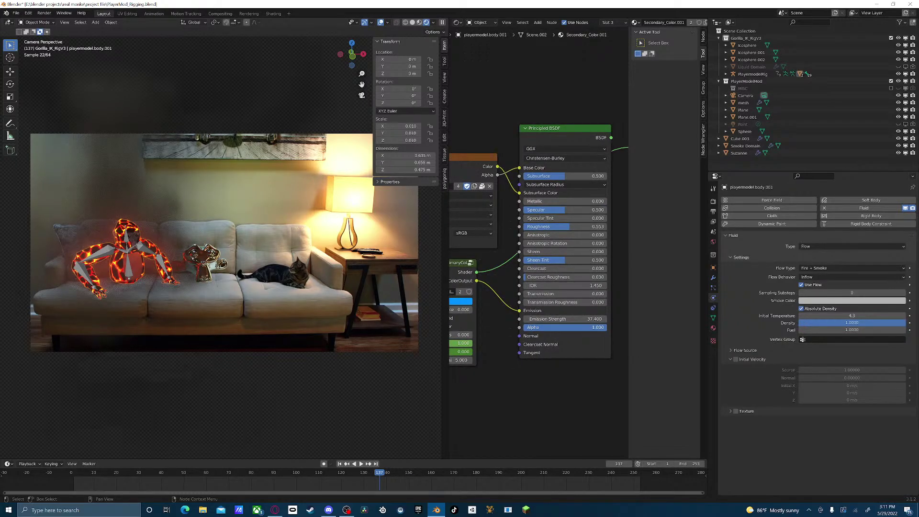
double_click(569, 318)
type("1")
key("Return")
- Raise the lava emission value of the gorilla body's primary color group node to about 76.4
middle_click_drag(570, 319, 596, 310)
middle_click_drag(475, 351, 509, 342)
left_click_drag(510, 342, 533, 342)
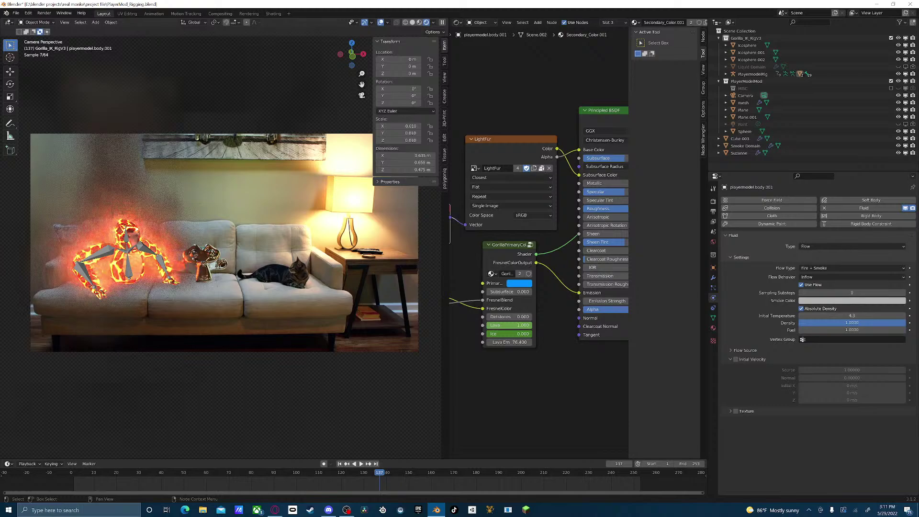
- Undo the last lava emission change, play the animation back to the lava's ignition and stop on frame 109
key("ctrl+z")
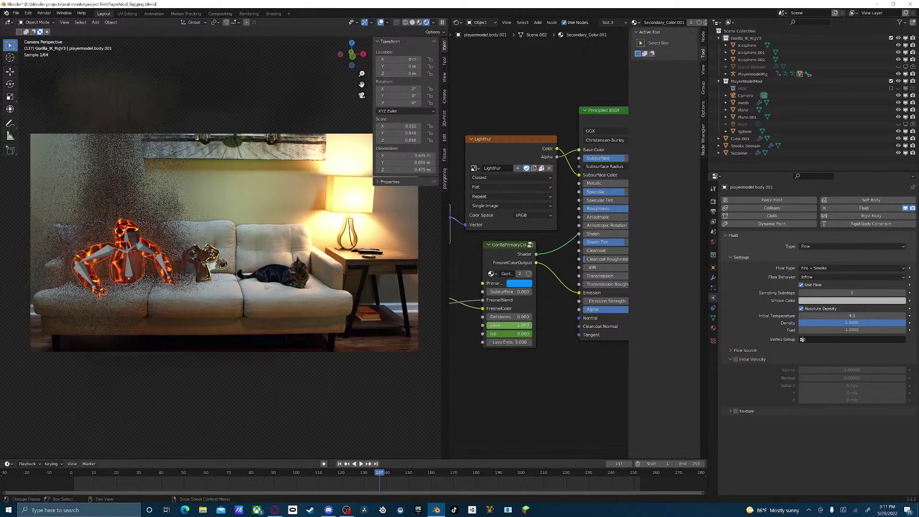
left_click(355, 463)
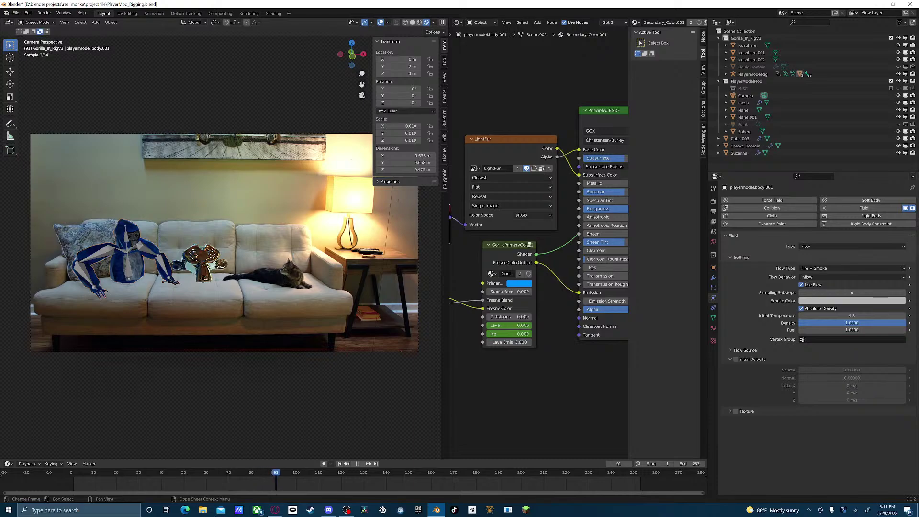
left_click(357, 464)
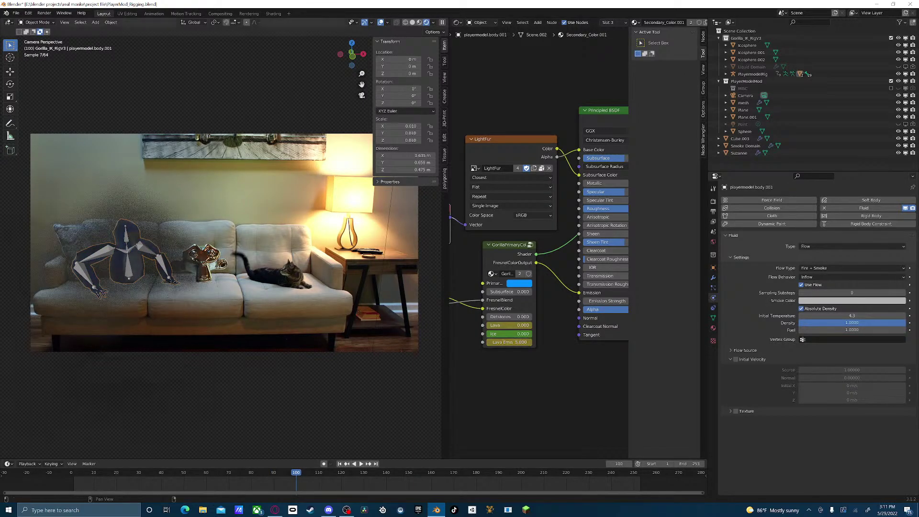
key("Up")
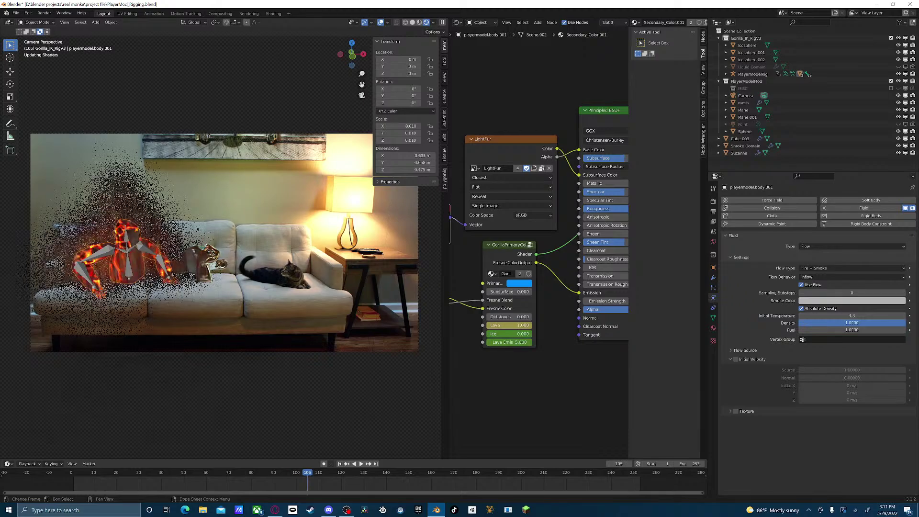
key("Up")
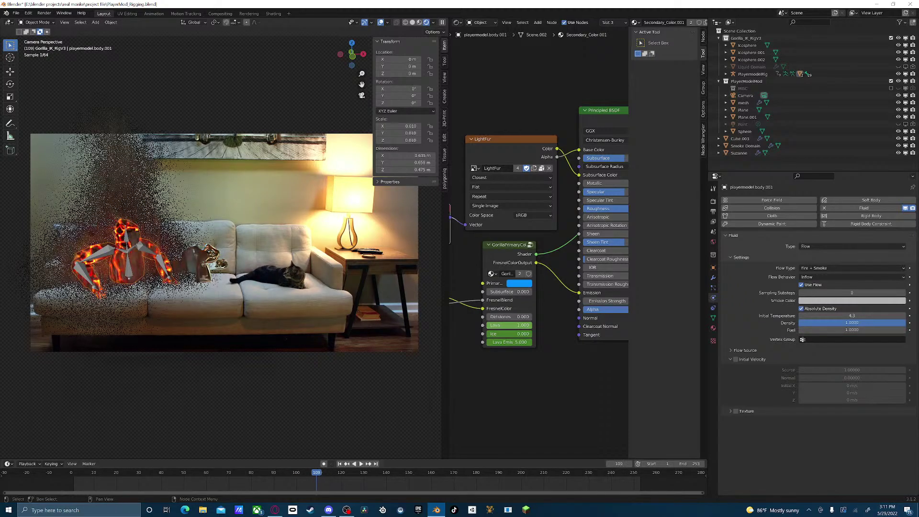
- Set the lava emission of the gorilla body's primary color group node to 50 at frame 109 and render the frame
double_click(510, 341)
type("50")
key("Return")
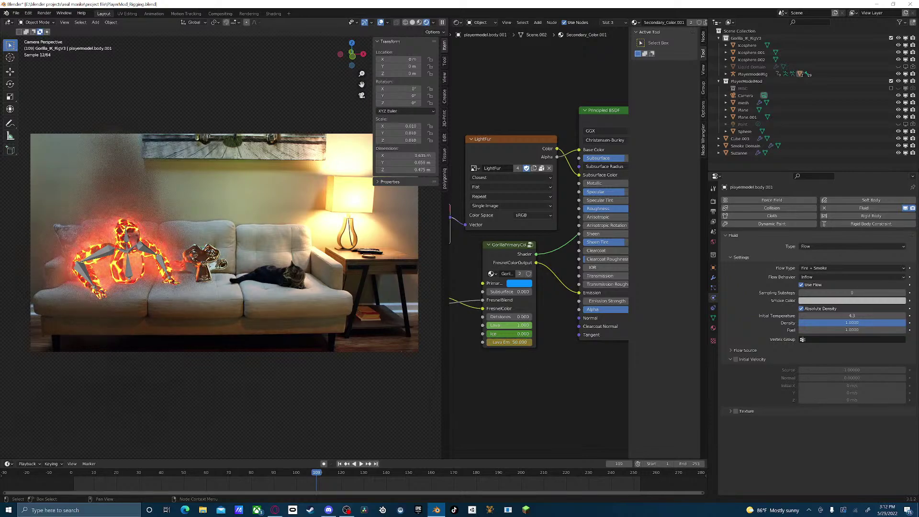
key("F12")
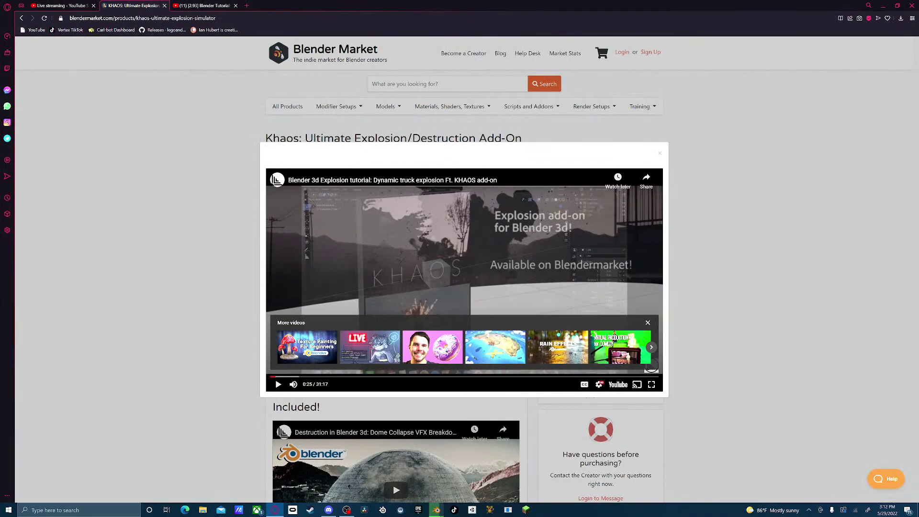
left_click_drag(702, 5, 918, 66)
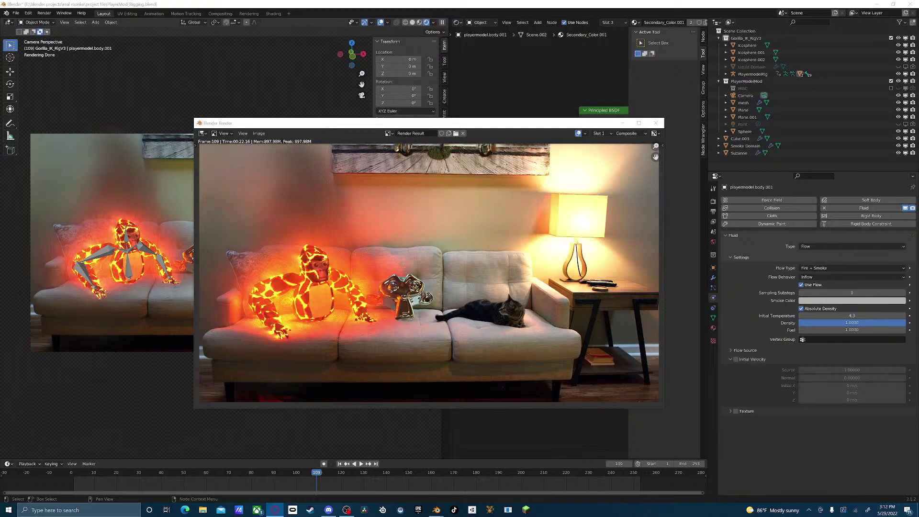
key("Escape")
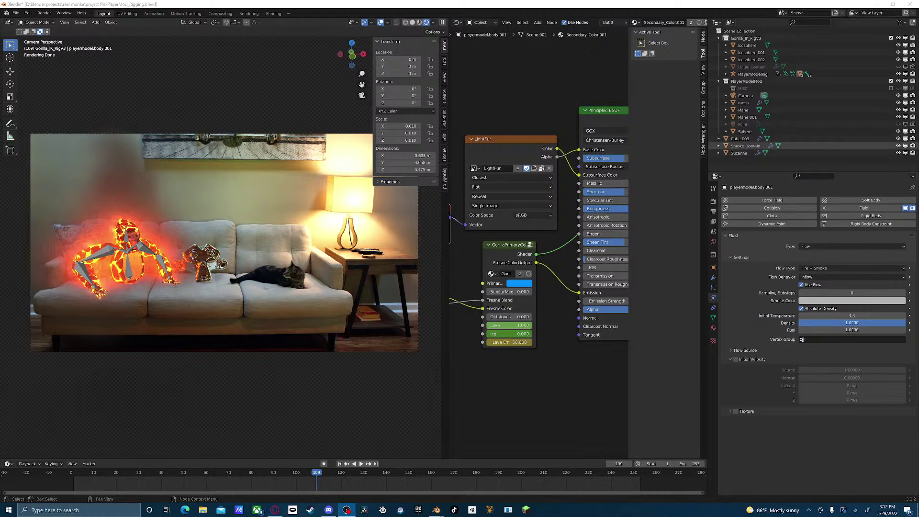
- Try Densities of 5 and 2.5 in the smoke domain's Principled Volume and settle on 2
left_click(745, 145)
key("Home")
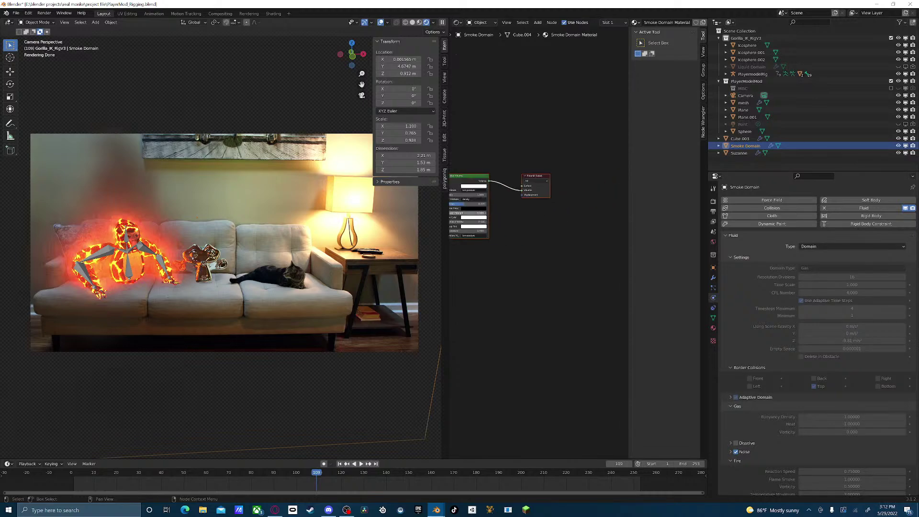
scroll(538, 216, "up", 3)
left_click(503, 193)
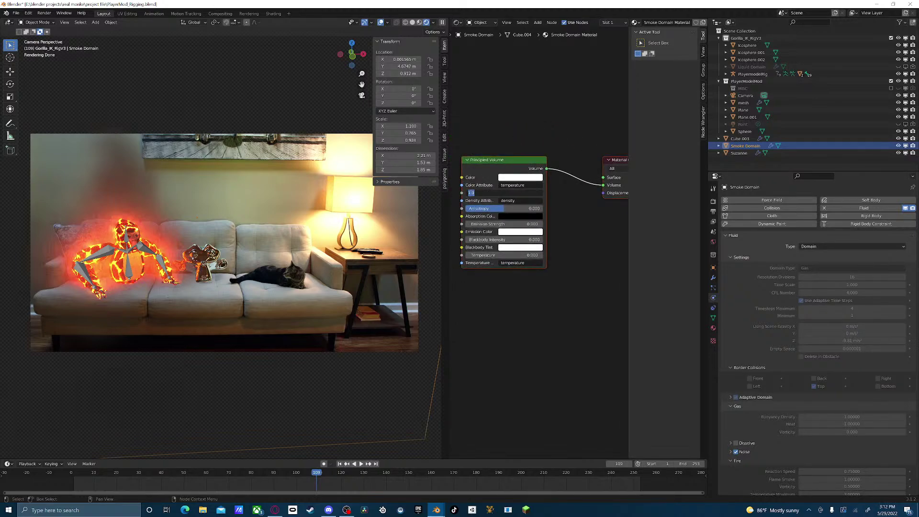
type("5")
key("Return")
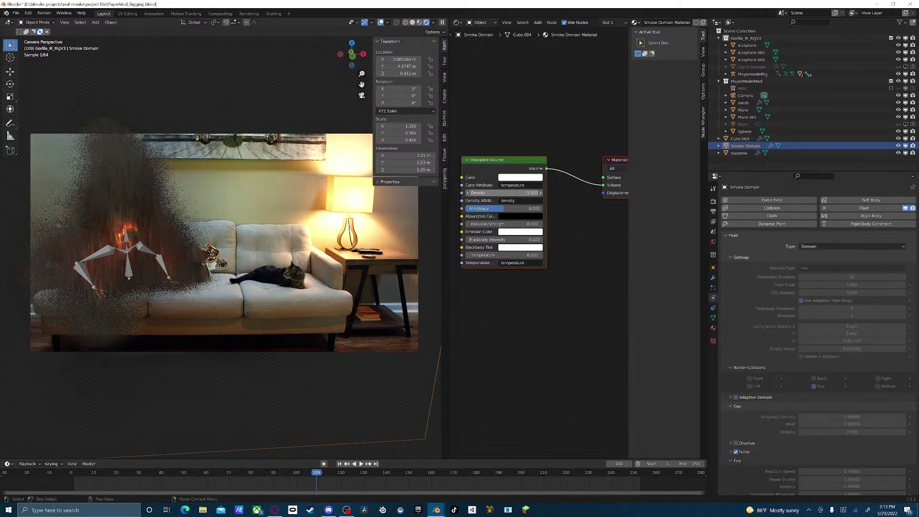
left_click(503, 192)
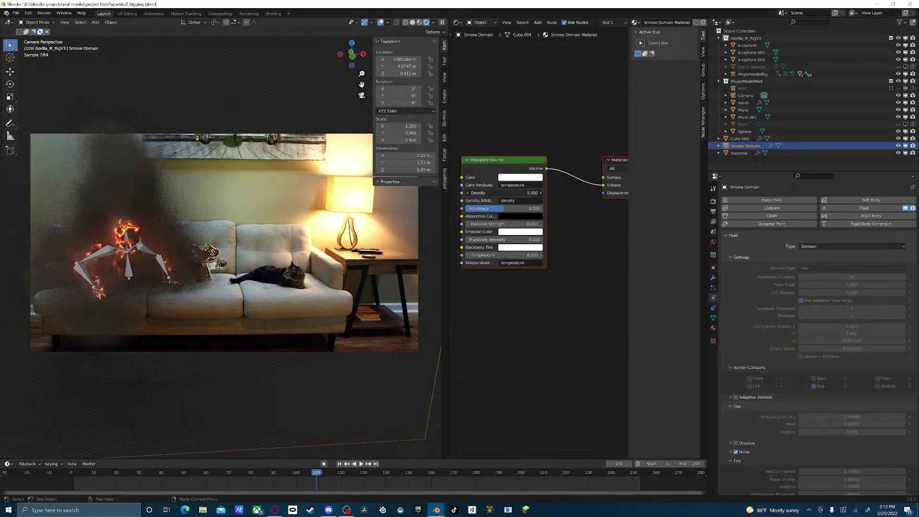
type("2.5")
key("Return")
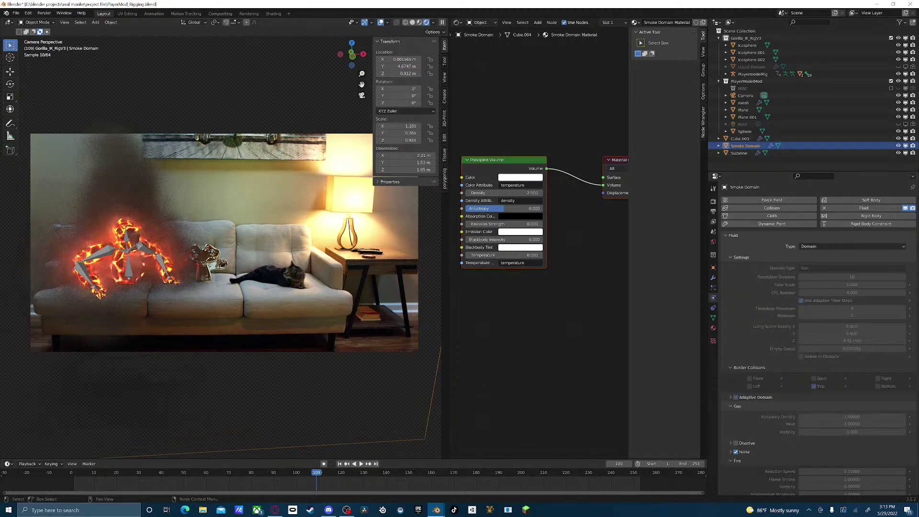
left_click(509, 193)
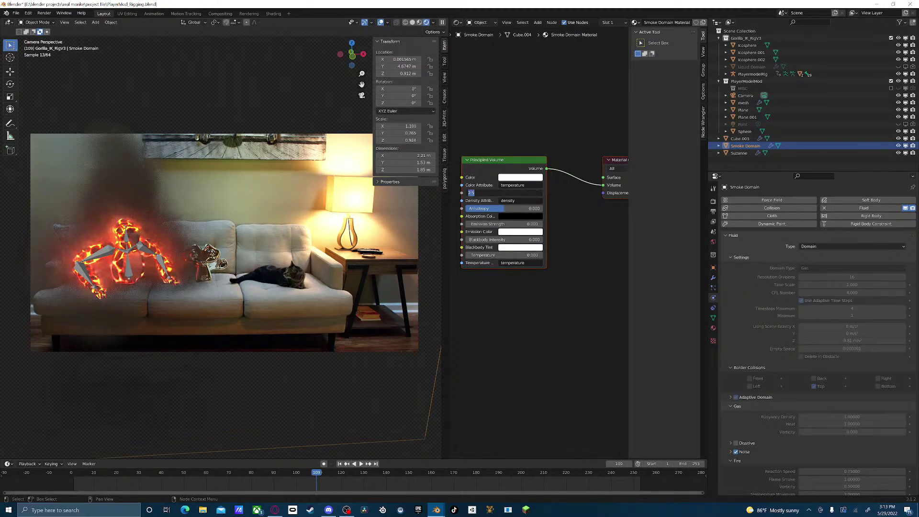
type("2")
key("Return")
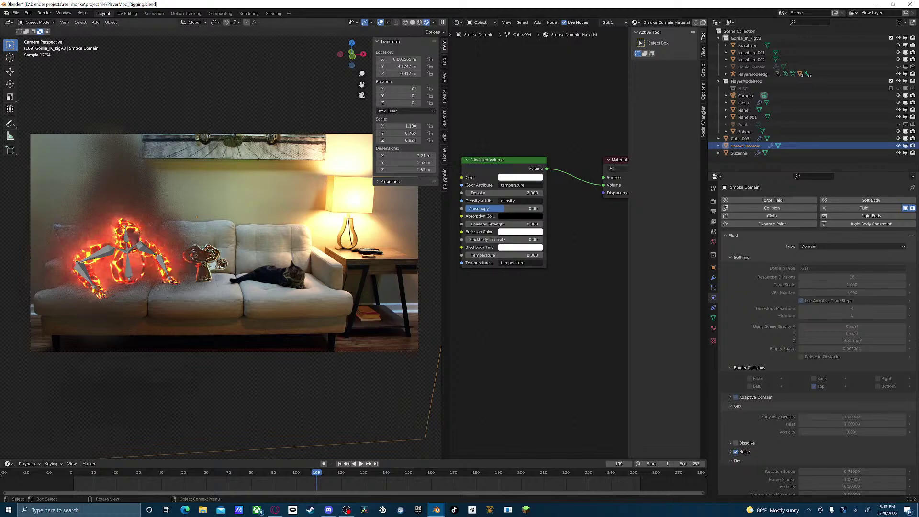
- Set the gorilla body's lava emission to 30 at frame 110
left_click(138, 268)
middle_click_drag(483, 287, 612, 256)
key("space")
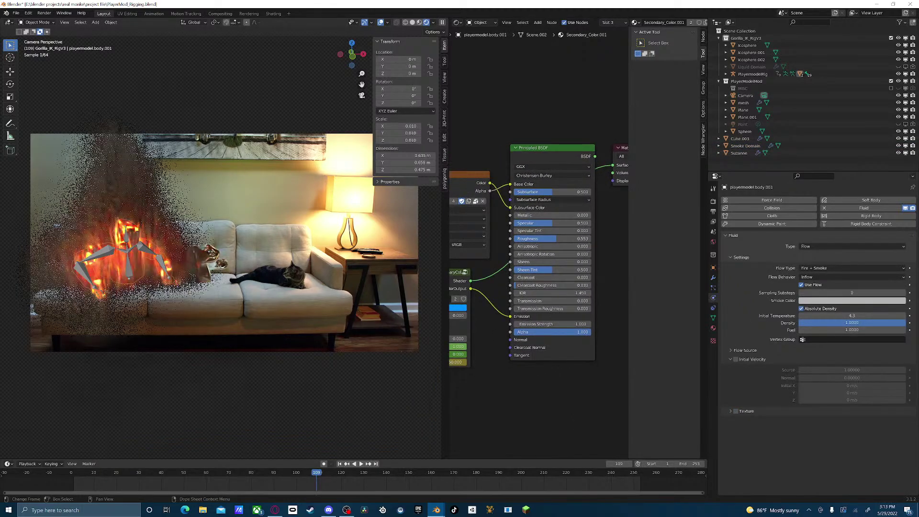
key("space")
middle_click_drag(478, 325, 547, 310)
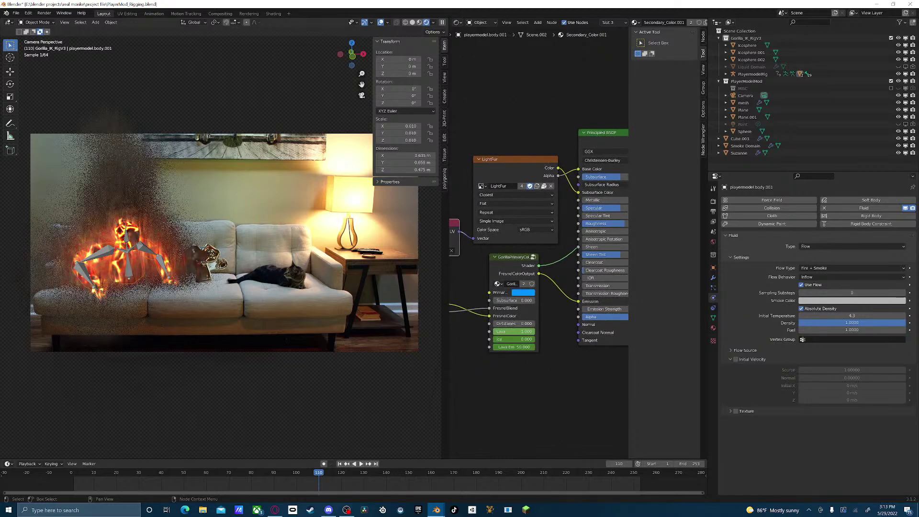
left_click(514, 347)
type("30")
key("Return")
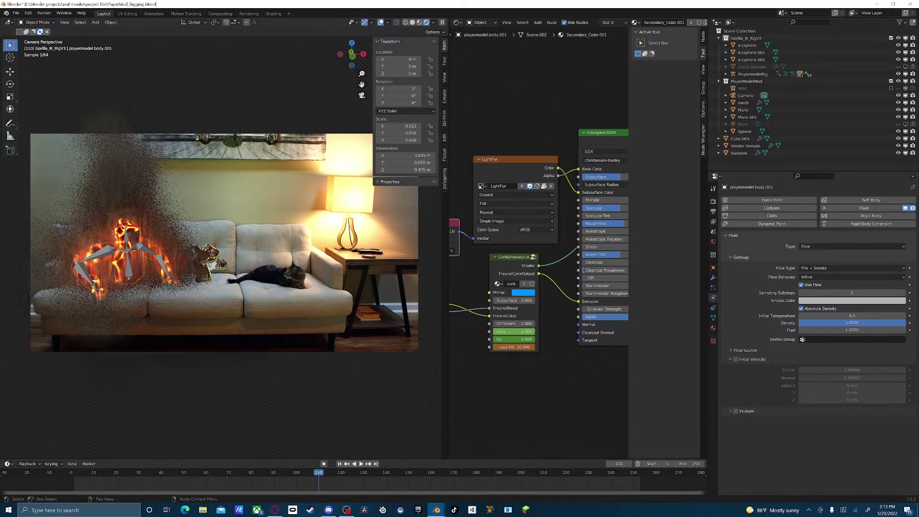
- Render frame 110 and examine the gorilla's glow and the smoke in the enlarged result
key("F12")
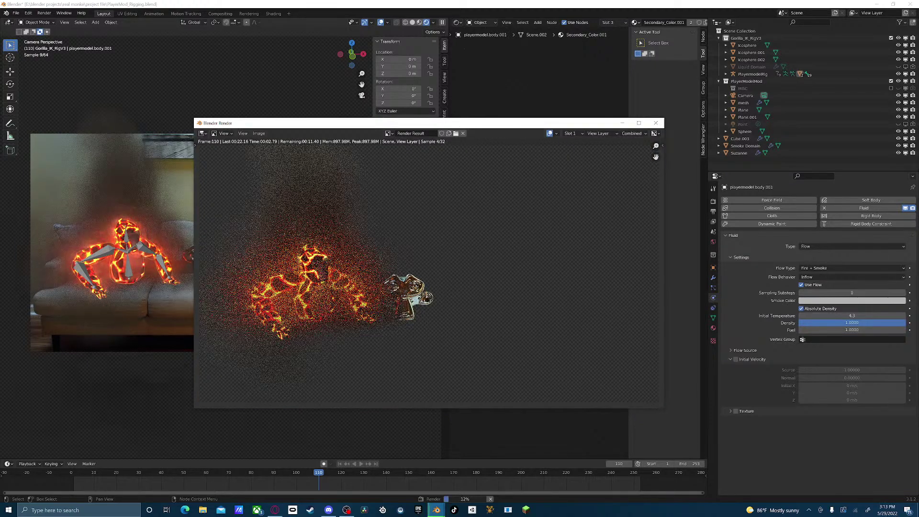
left_click(639, 123)
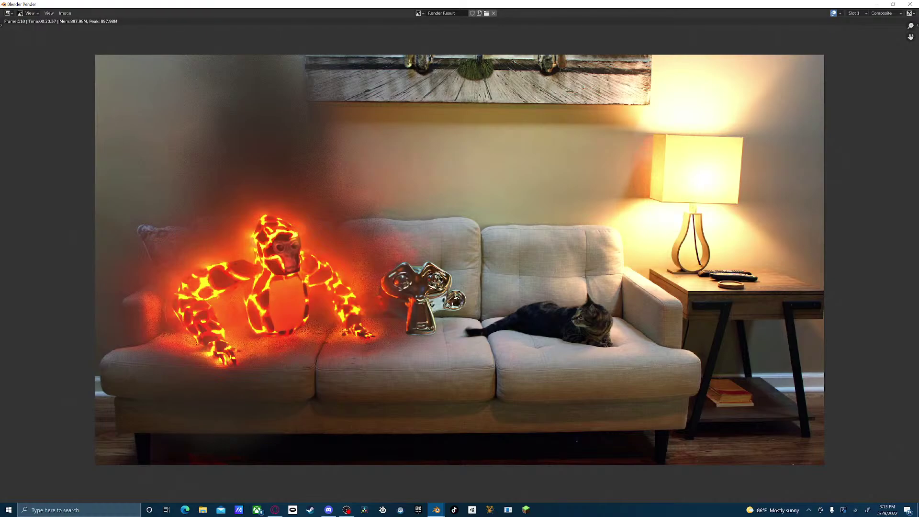
left_click(909, 3)
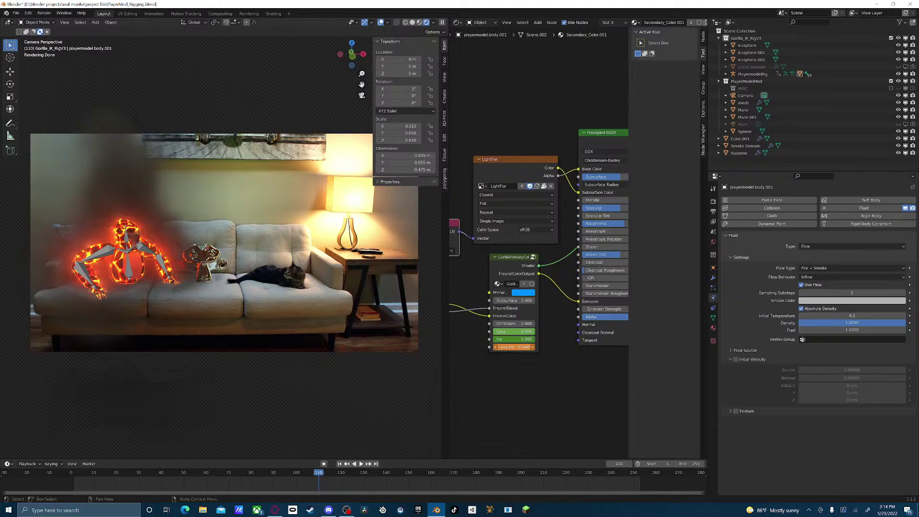
- Reduce the gorilla body's lava emission to 20 at frame 110 and render the frame again
left_click(514, 347)
type("20")
key("Return")
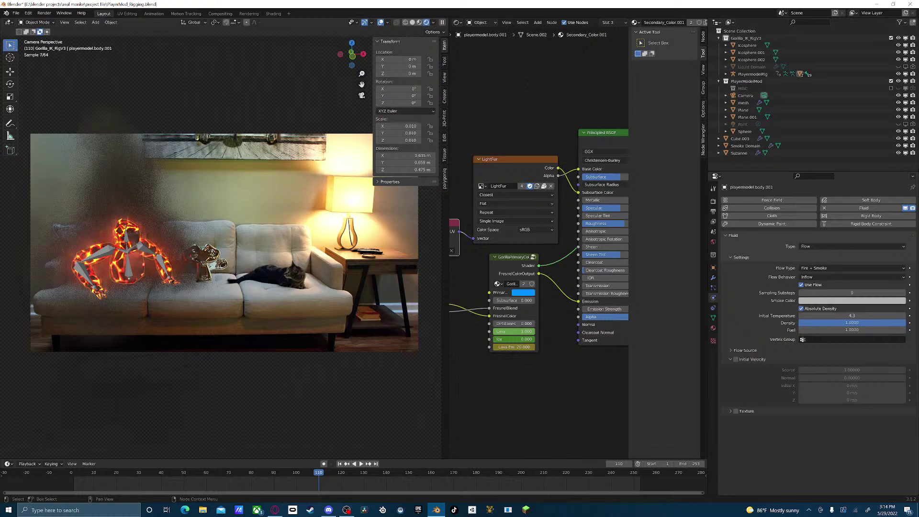
key("F12")
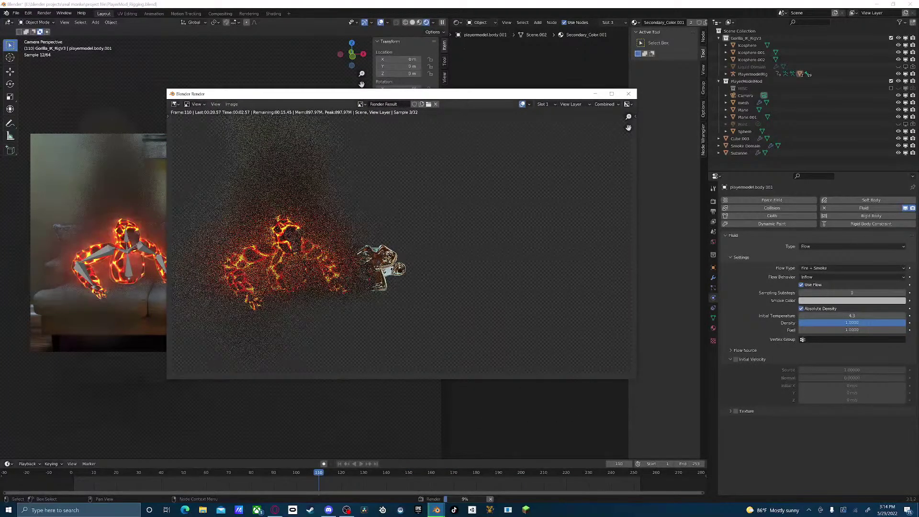
left_click(611, 93)
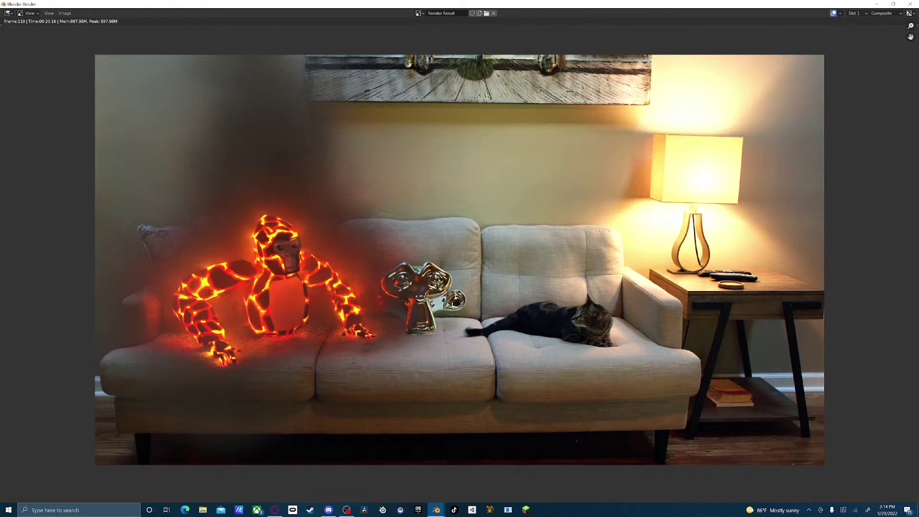
left_click(910, 4)
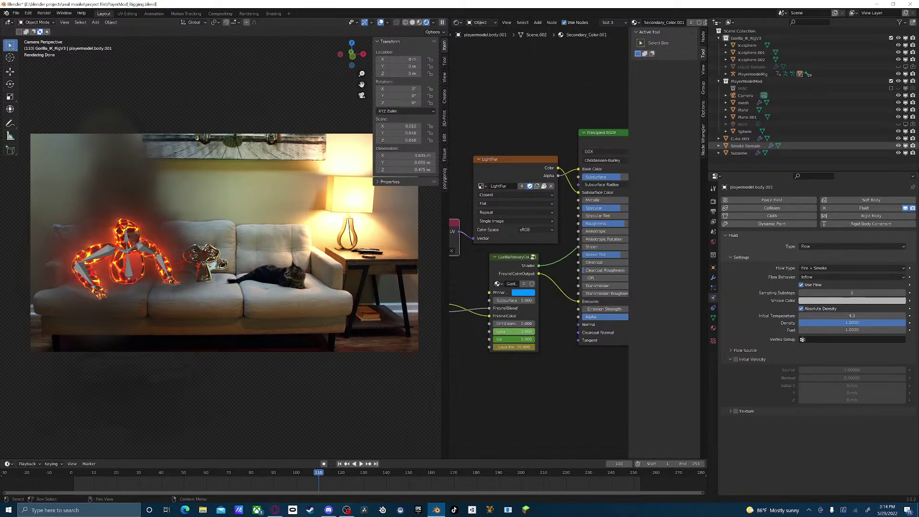
- Save the file and free the smoke domain's baked simulation
left_click(745, 146)
scroll(819, 335, "down", 5)
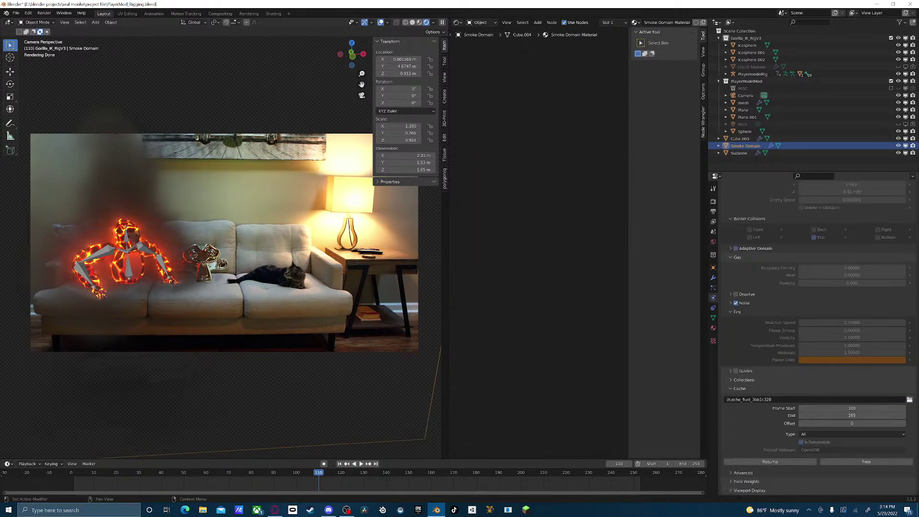
left_click(16, 13)
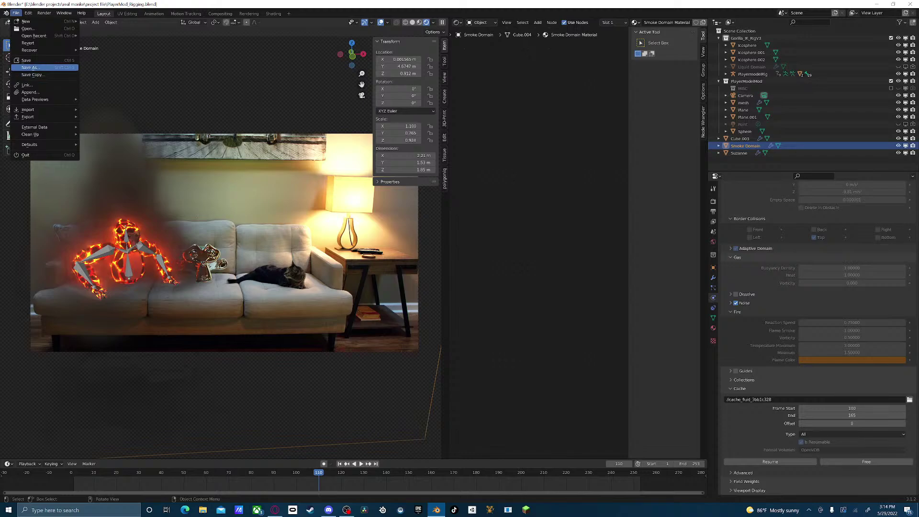
left_click(29, 59)
left_click(866, 461)
- Set the smoke domain's Resolution Divisions to 128 and bake the whole simulation
scroll(852, 278, "up", 6)
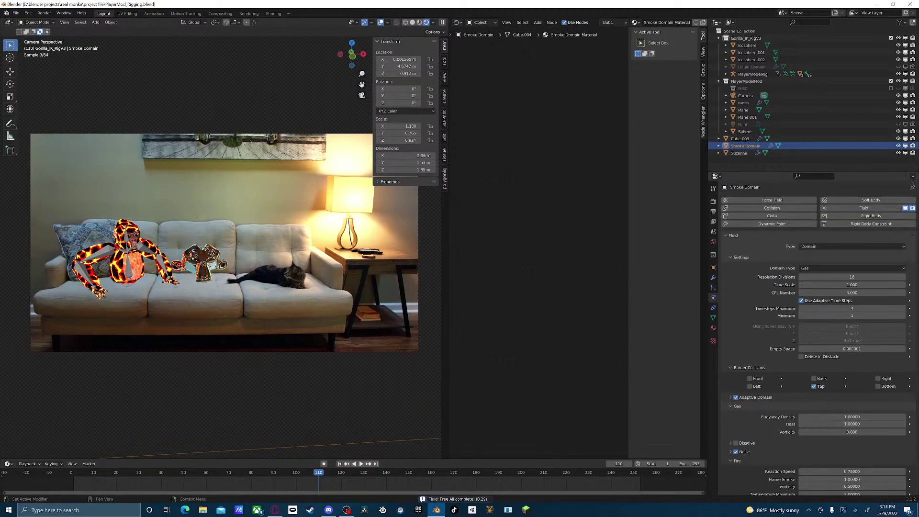
left_click(852, 276)
type("128")
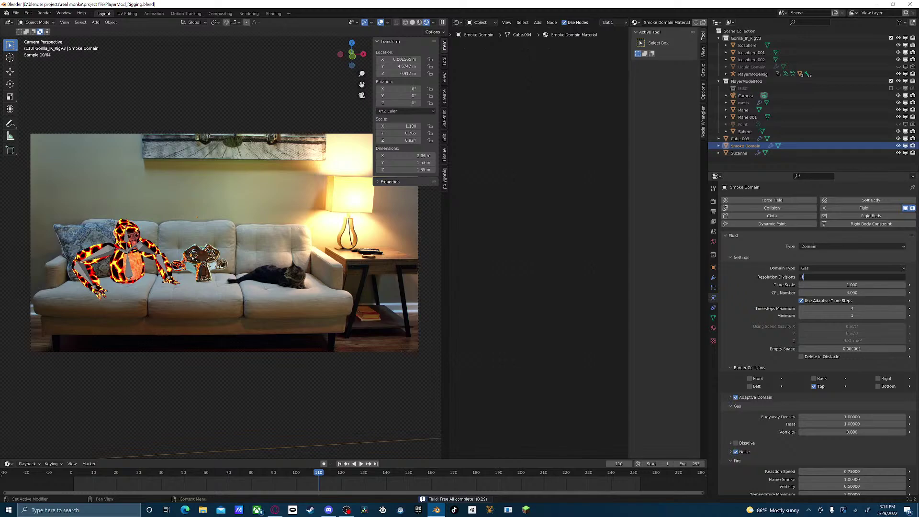
key("Return")
scroll(818, 335, "down", 6)
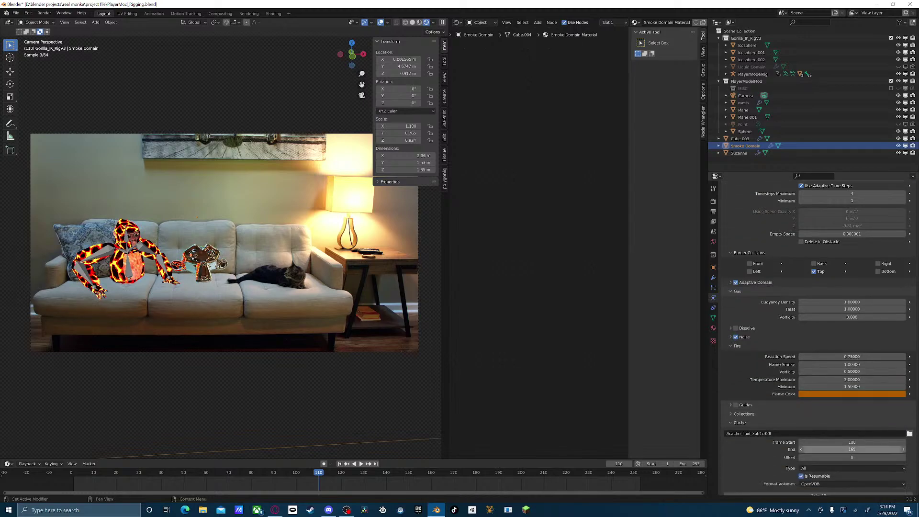
left_click(818, 461)
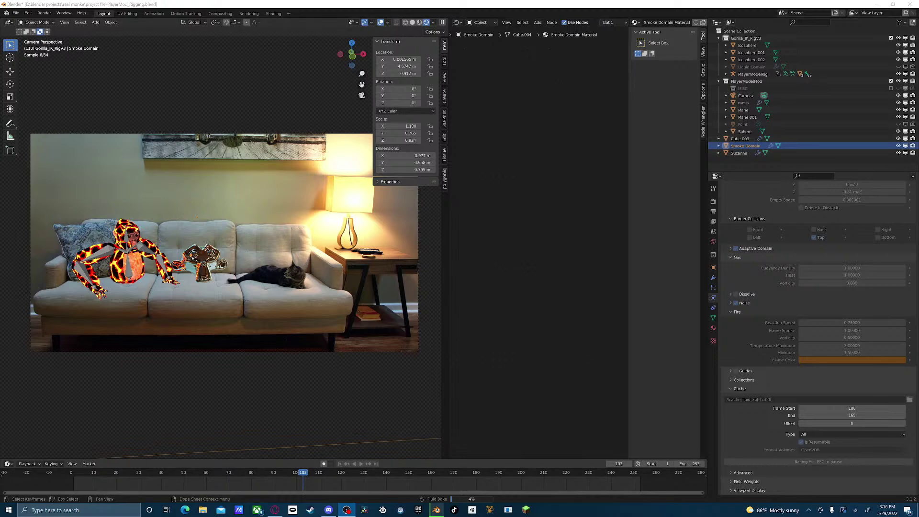
- Cancel the running bake and step between frames 102 and 103 to check the smoke baked so far
key("Escape")
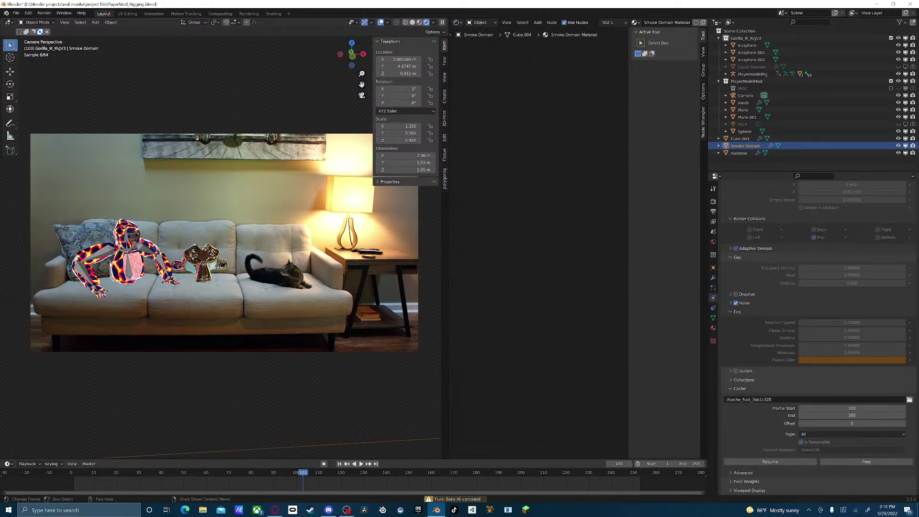
key("Left")
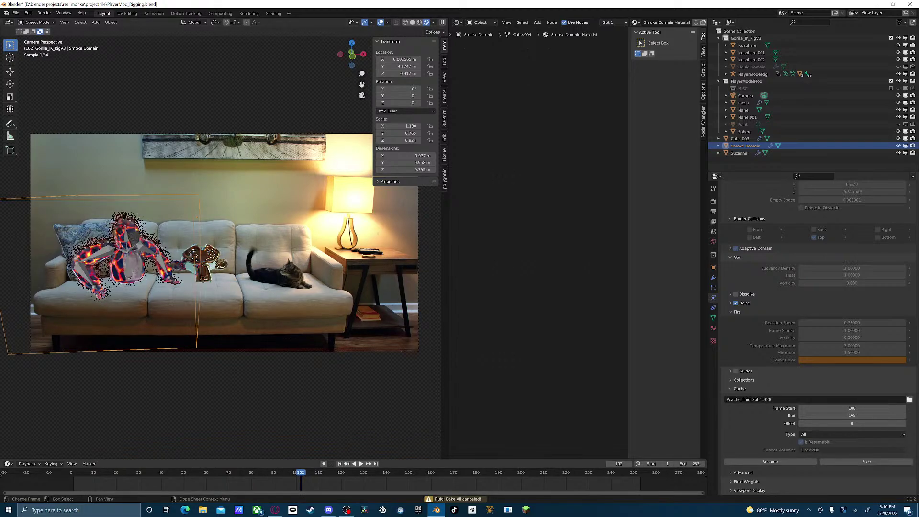
key("Right")
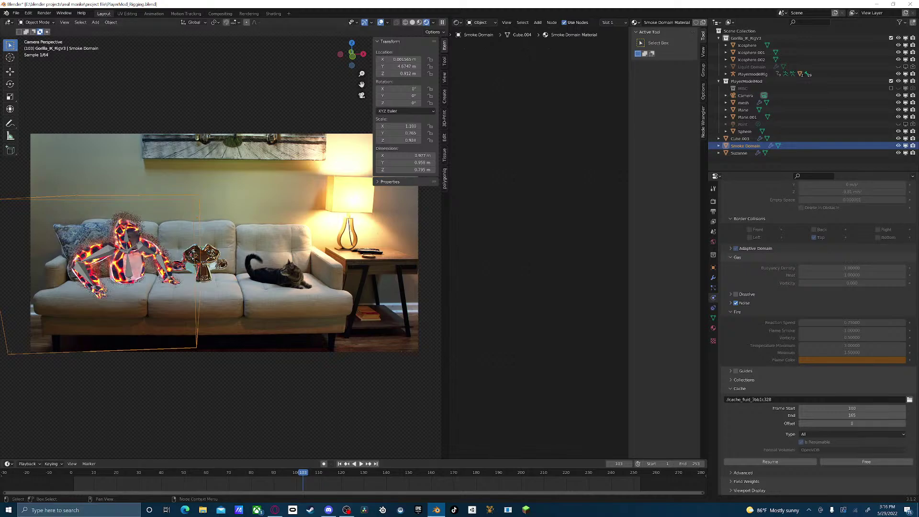
left_click(249, 316)
left_click(249, 316)
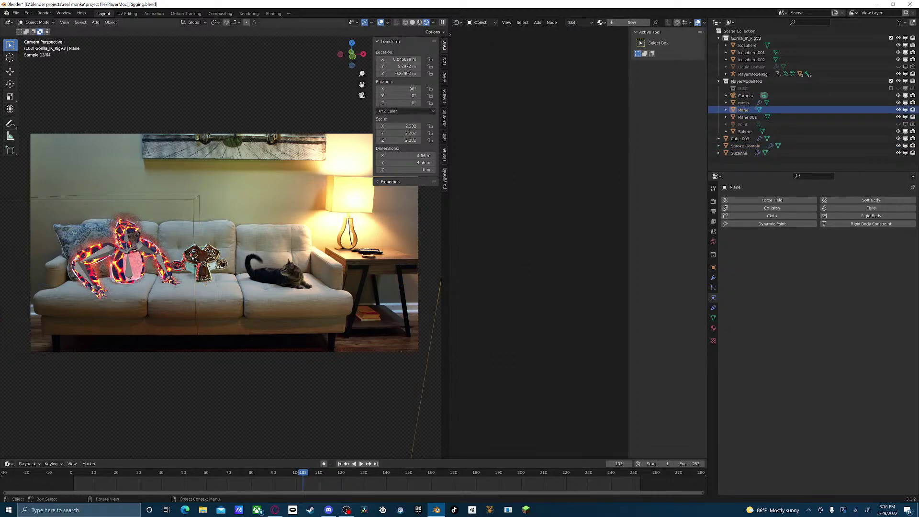
scroll(226, 241, "up", 4)
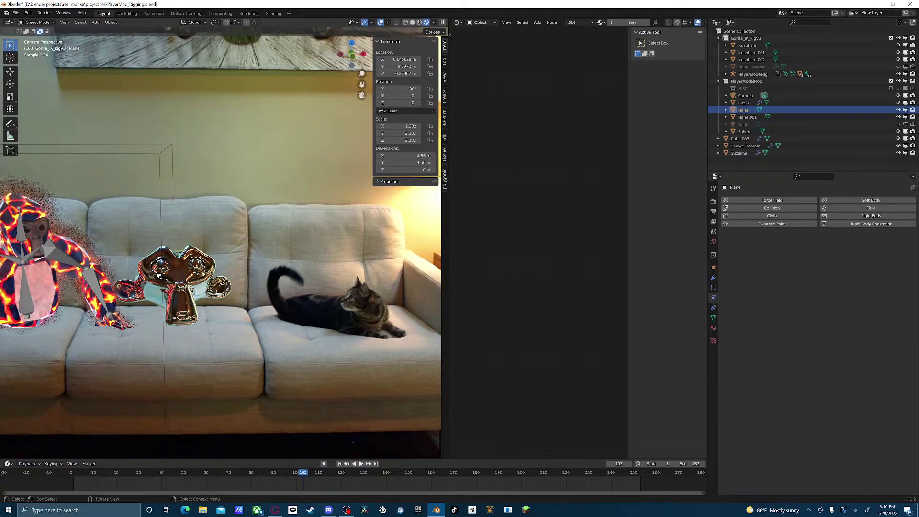
scroll(224, 243, "down", 4)
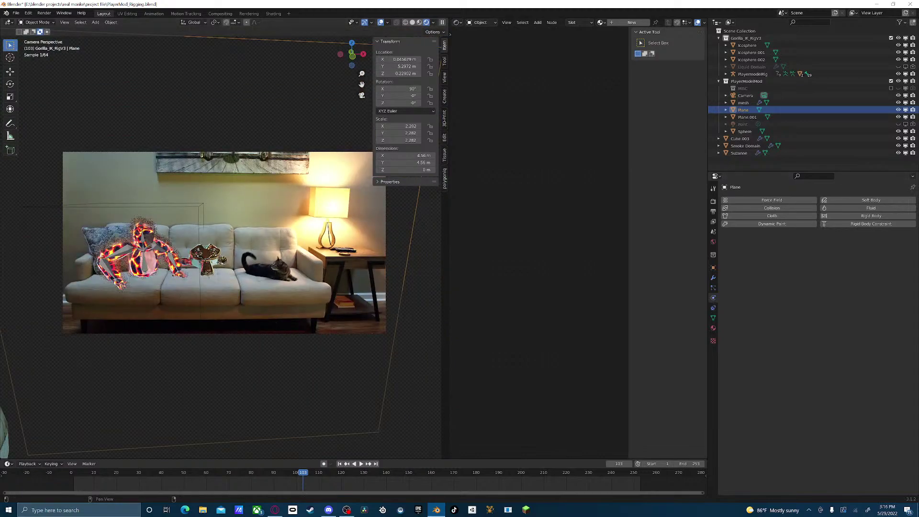
- Resume the smoke domain's bake, pause it at frame 105, and step back to frame 104 to check the smoke
left_click(745, 145)
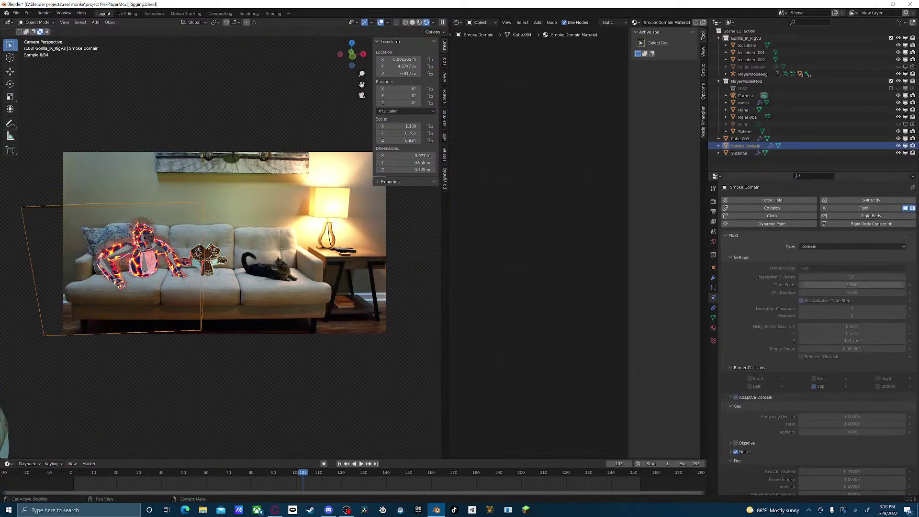
scroll(818, 338, "down", 4)
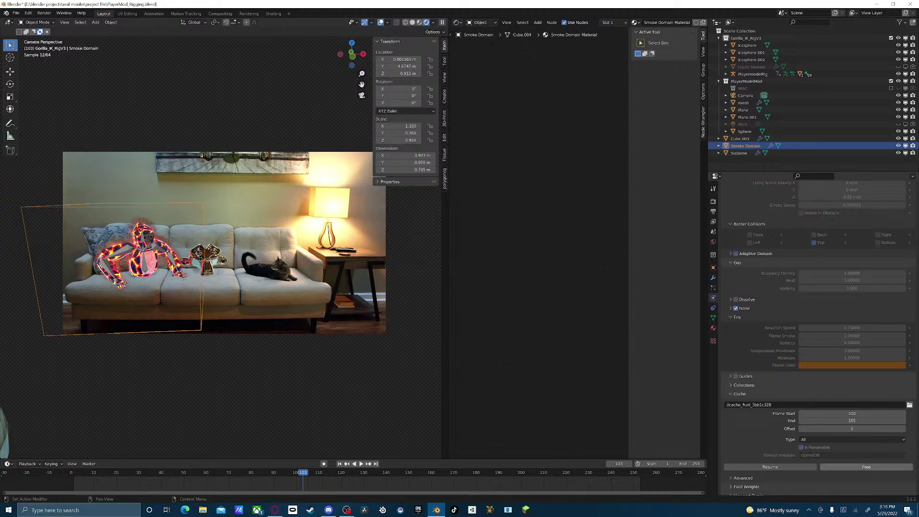
left_click(770, 467)
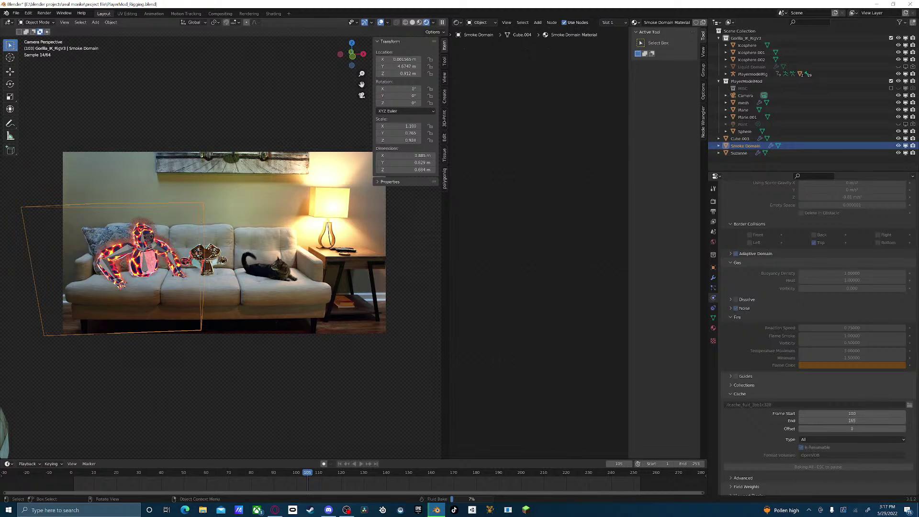
key("Escape")
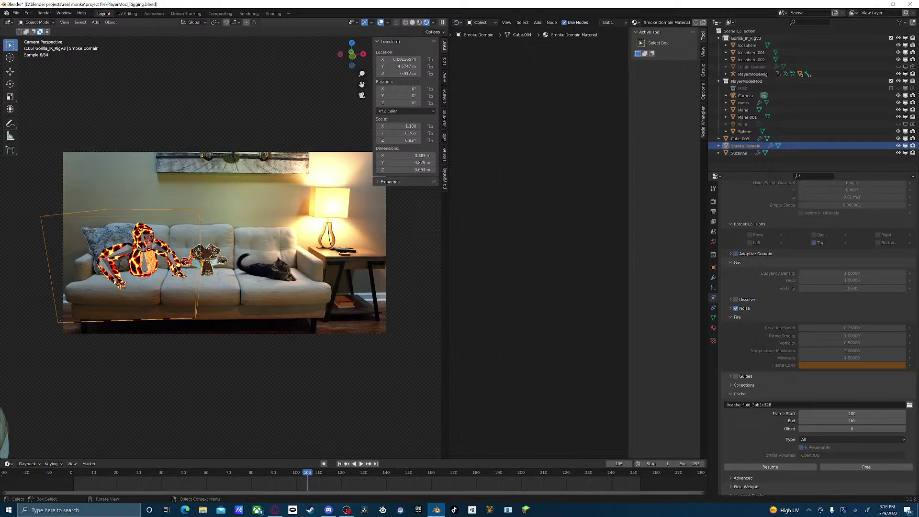
key("Left")
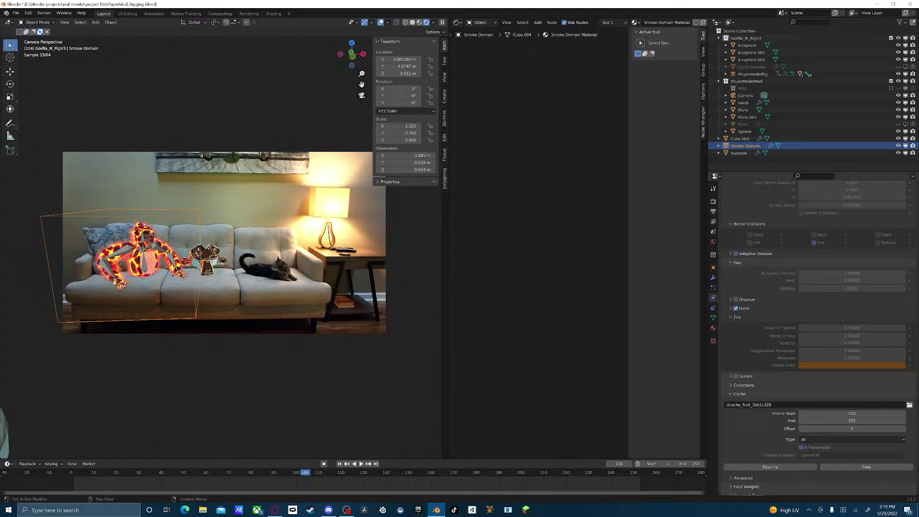
- Free the smoke domain's baked simulation and set the gorilla body's fluid Flow Type to Fire
left_click(866, 466)
left_click(140, 262)
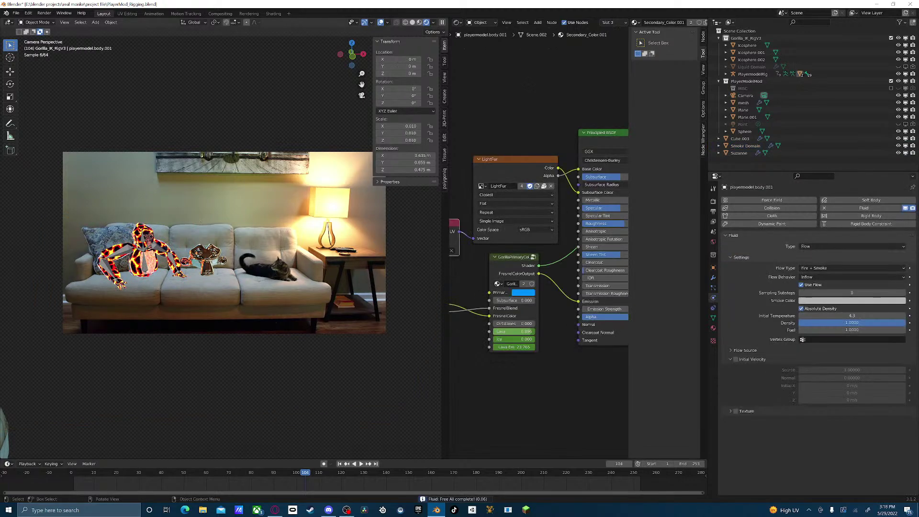
left_click(852, 268)
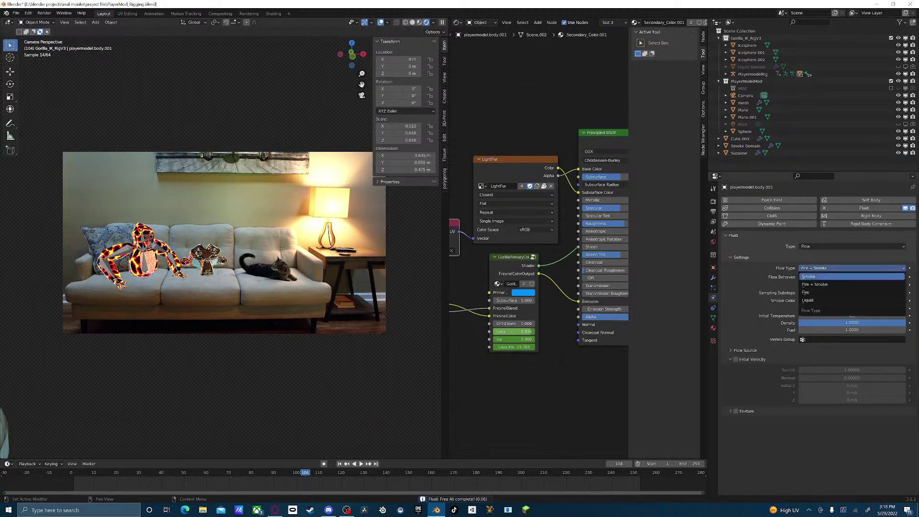
left_click(852, 276)
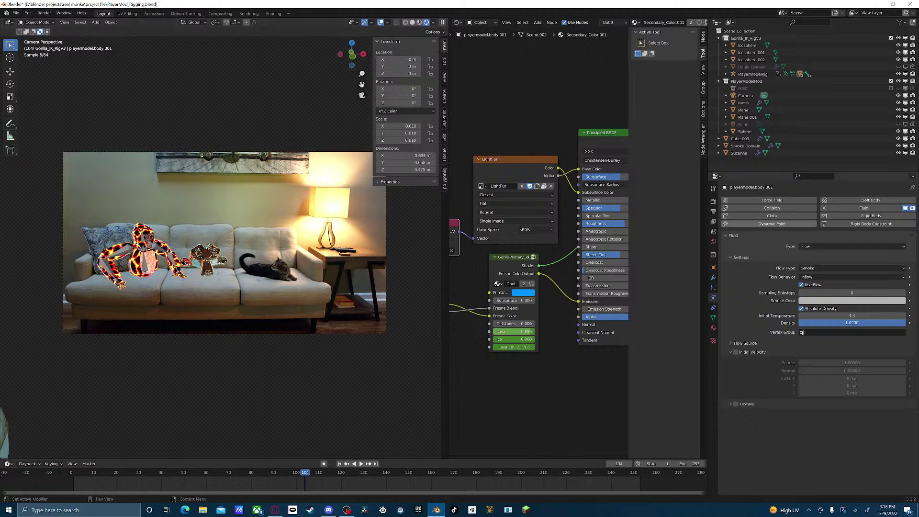
left_click(852, 246)
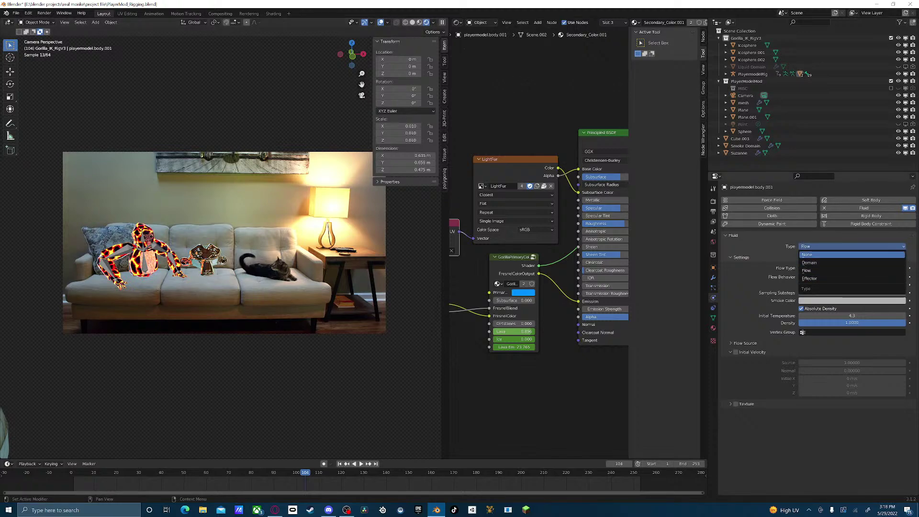
left_click(737, 258)
left_click(738, 257)
left_click(852, 268)
left_click(852, 276)
left_click(852, 268)
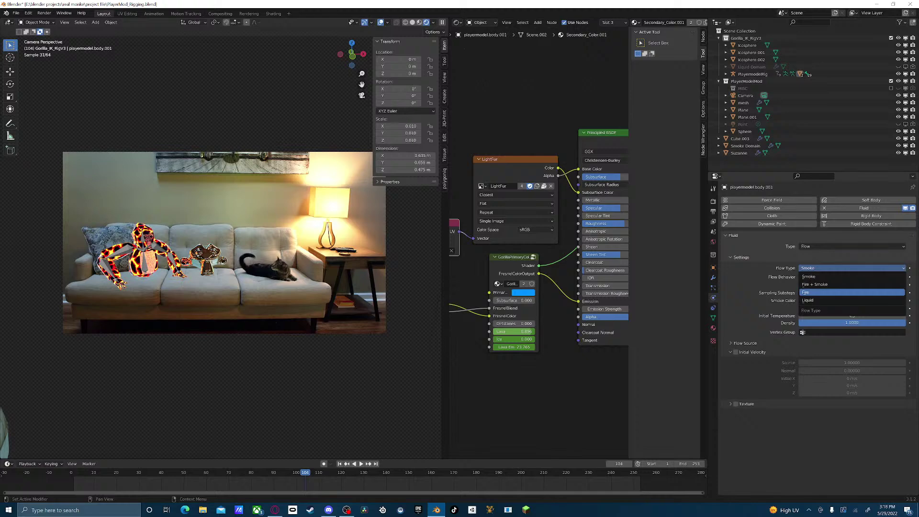
left_click(814, 292)
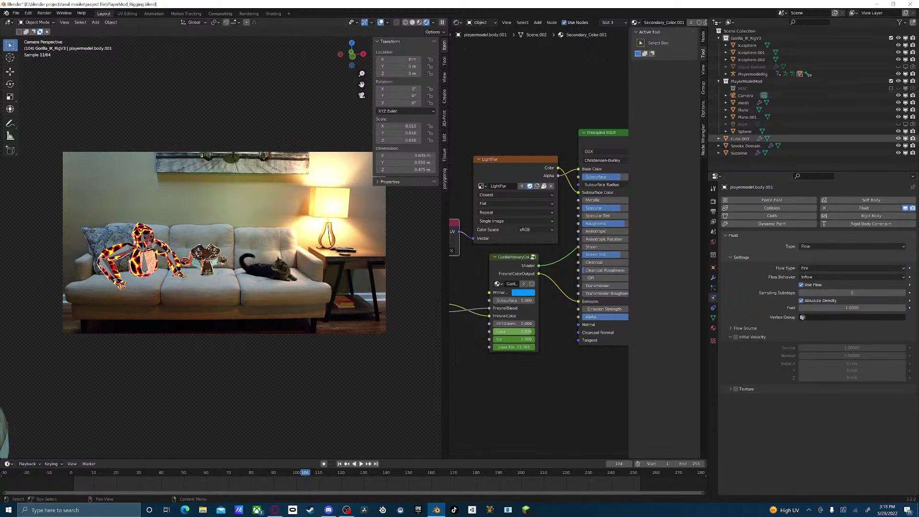
- Set the smoke domain's Resolution Divisions to 32 and bake the simulation up to frame 120
left_click(745, 145)
left_click(851, 268)
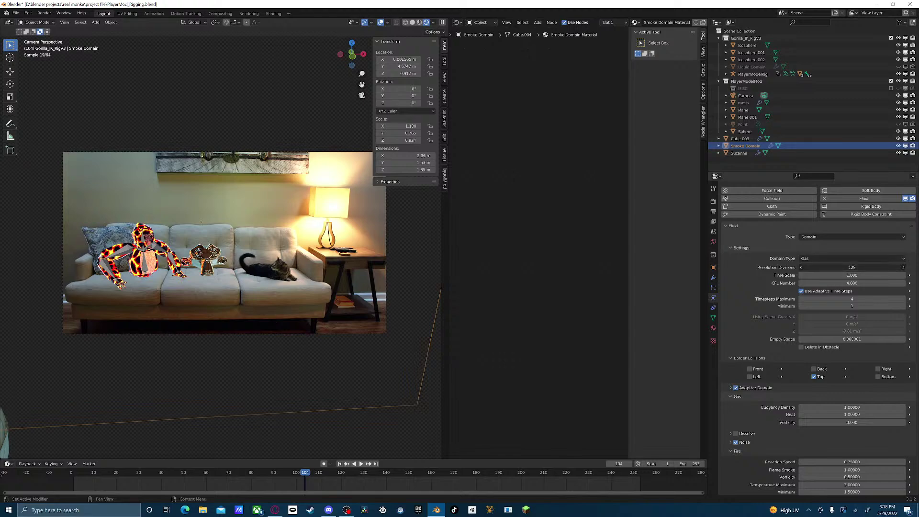
type("64")
key("Return")
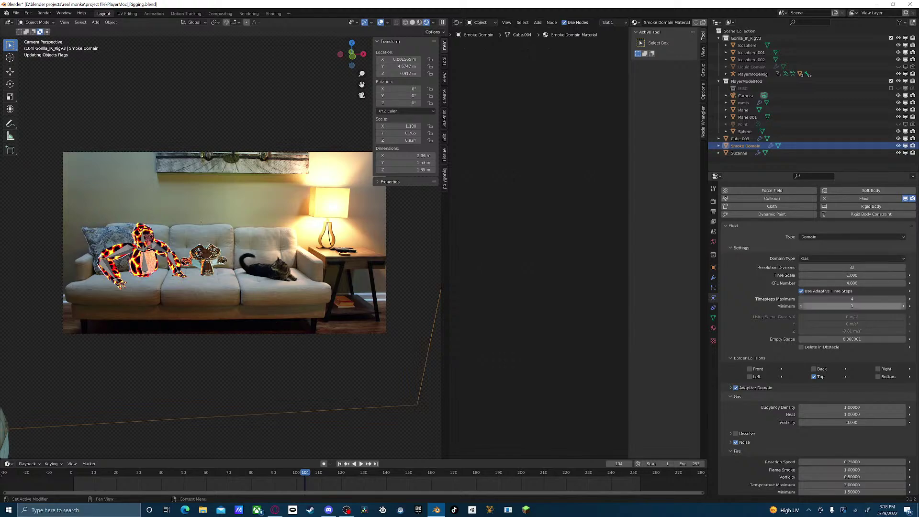
scroll(852, 307, "down", 8)
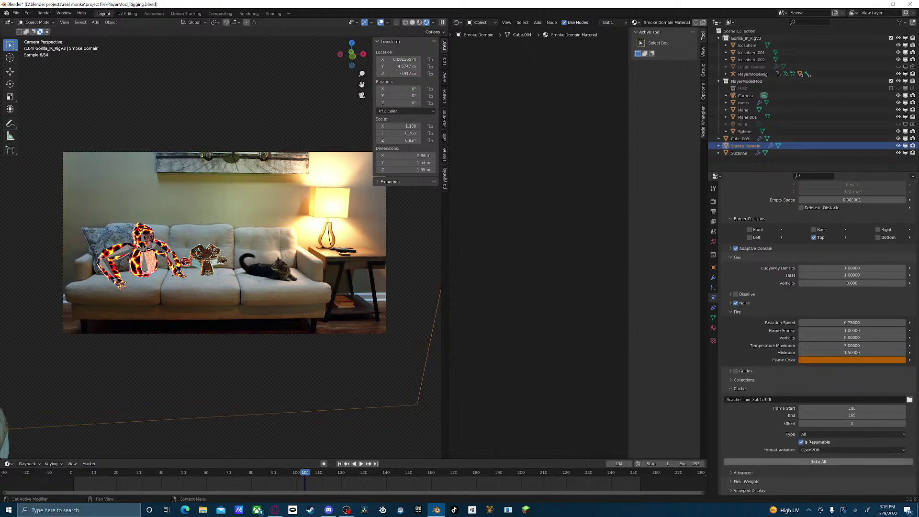
left_click(818, 462)
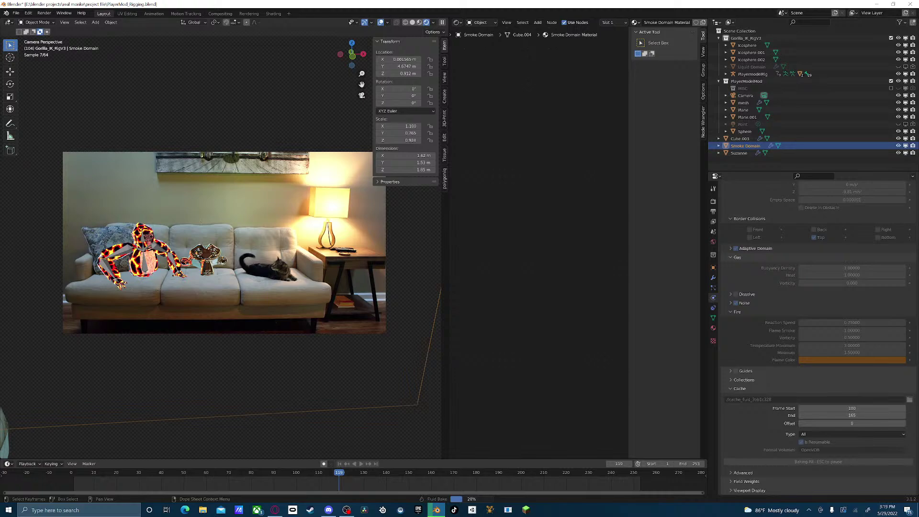
key("Escape")
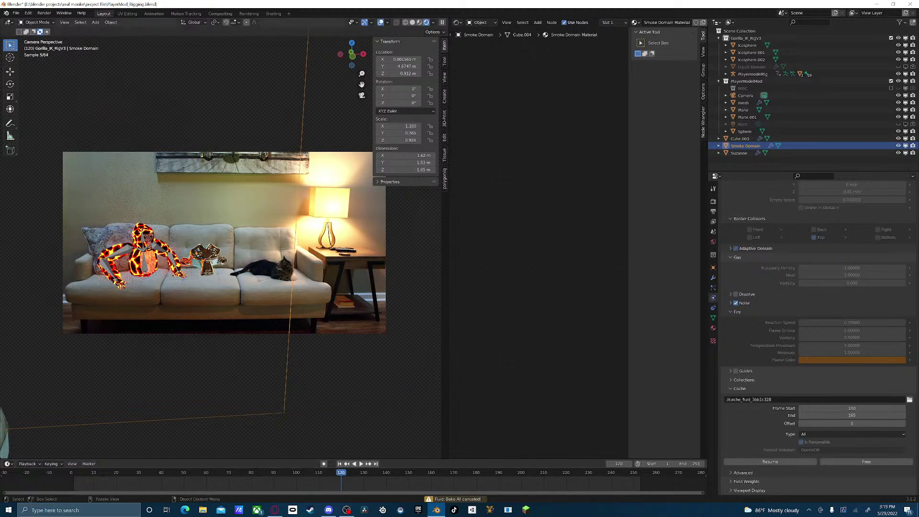
- Raise the Principled Volume Density of the smoke domain's material to 43.6
scroll(539, 246, "down", 4)
scroll(539, 246, "up", 4)
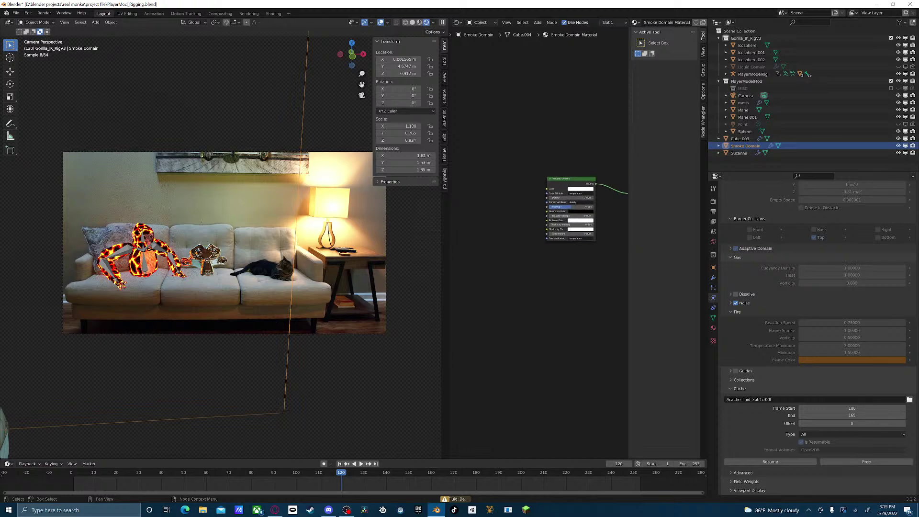
middle_click_drag(539, 246, 504, 255)
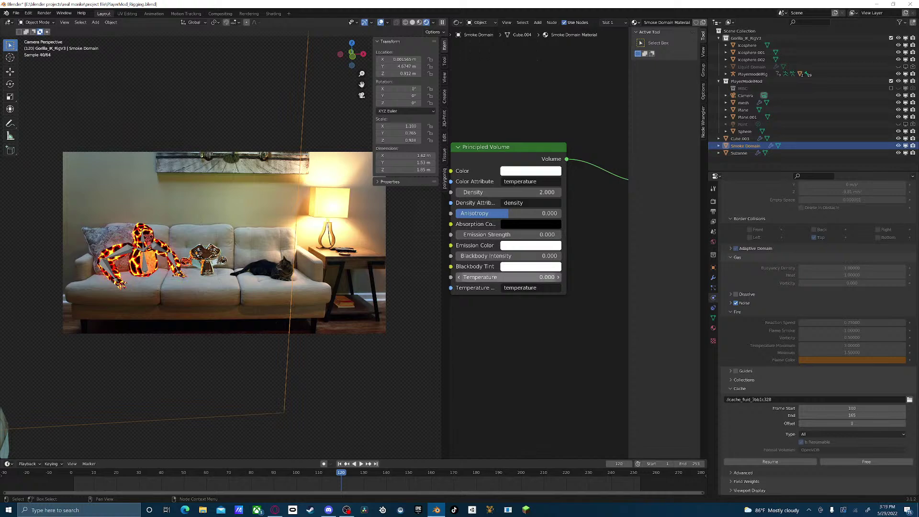
left_click_drag(507, 278, 541, 277)
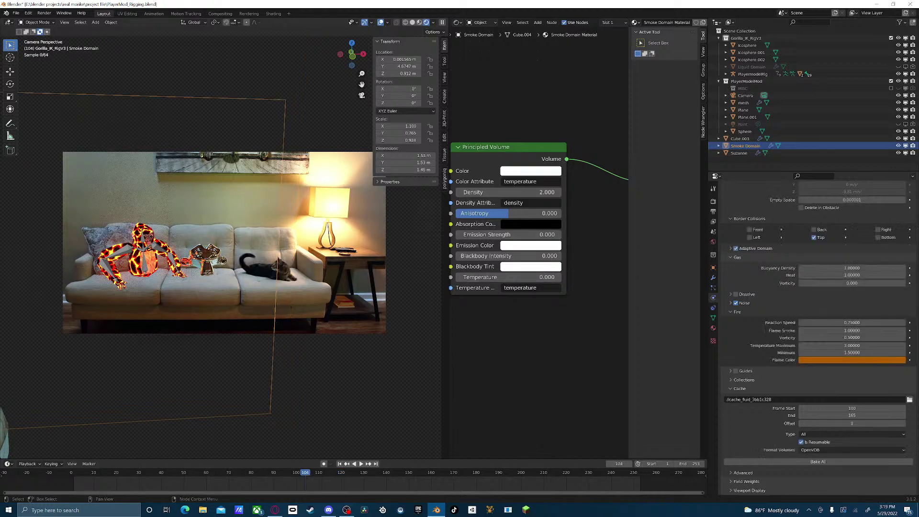
left_click_drag(508, 192, 537, 192)
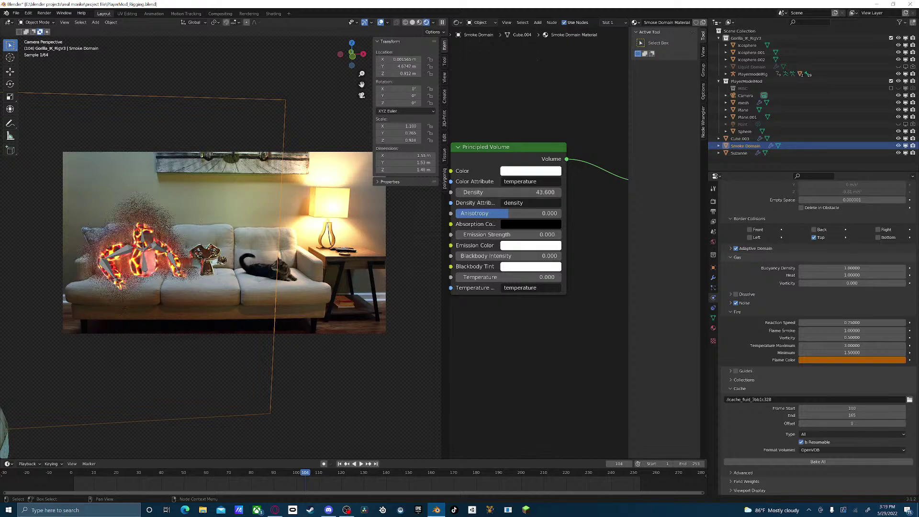
- Play the animation to frame 116 and inspect the smoke and flames around the gorilla in rendered and solid shading
key("space")
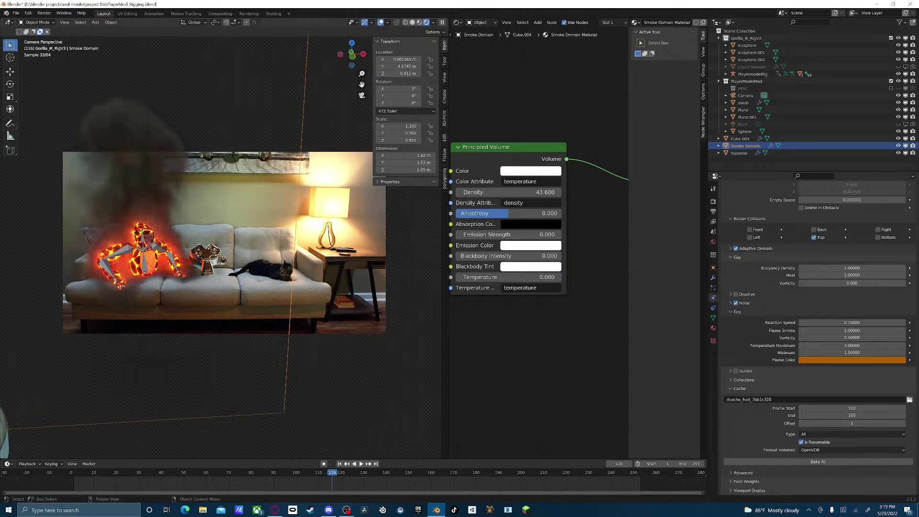
scroll(155, 275, "up", 5)
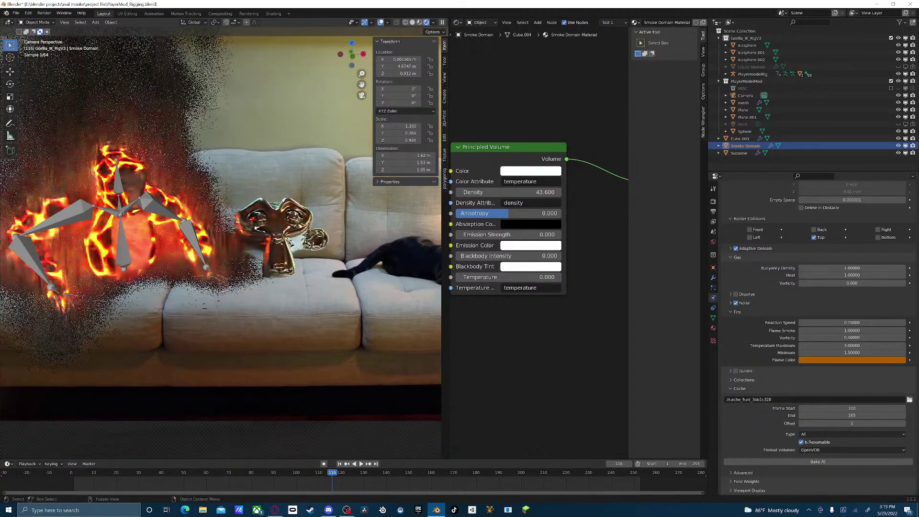
scroll(155, 275, "down", 3)
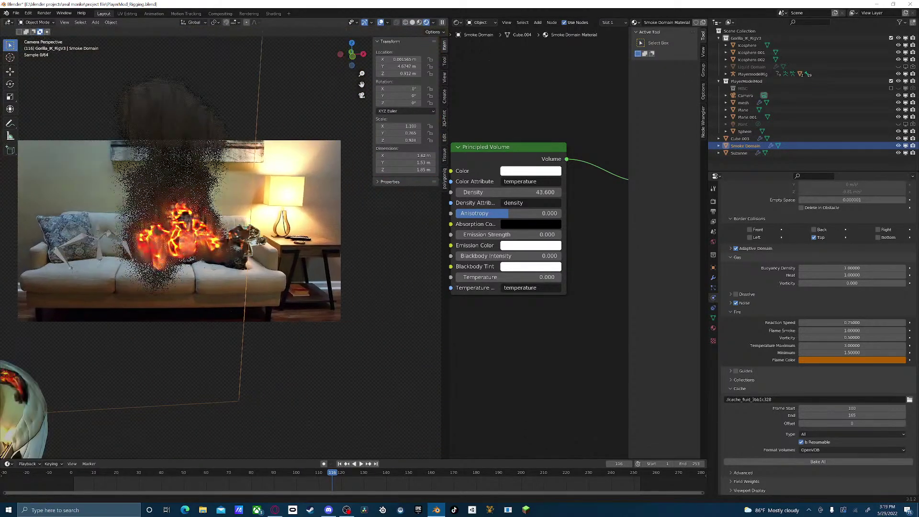
scroll(139, 295, "up", 5)
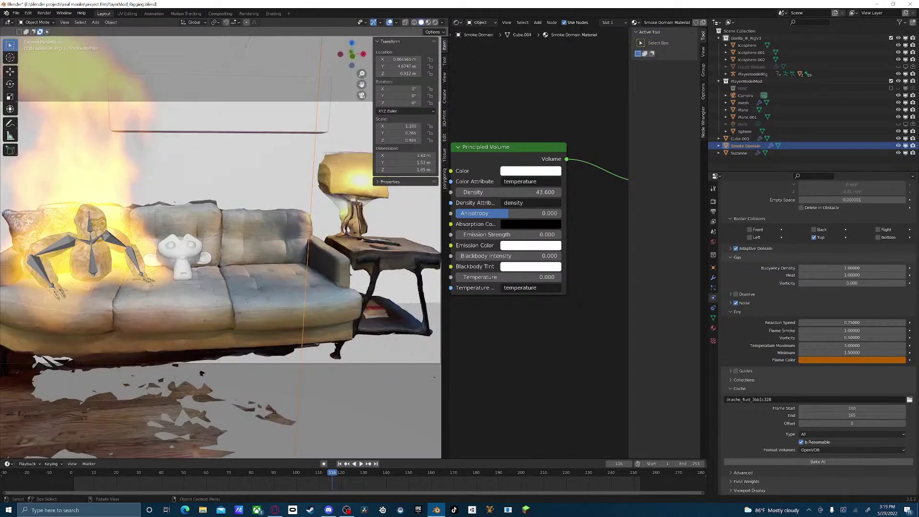
- Render frame 116, examine the smoke around the lava gorilla, and close the render result
key("F12")
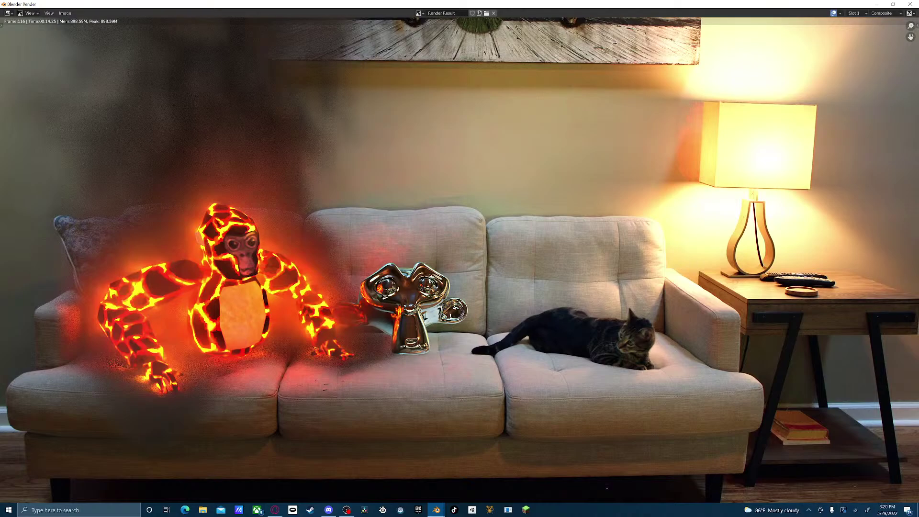
scroll(459, 260, "down", 1)
scroll(459, 259, "down", 1)
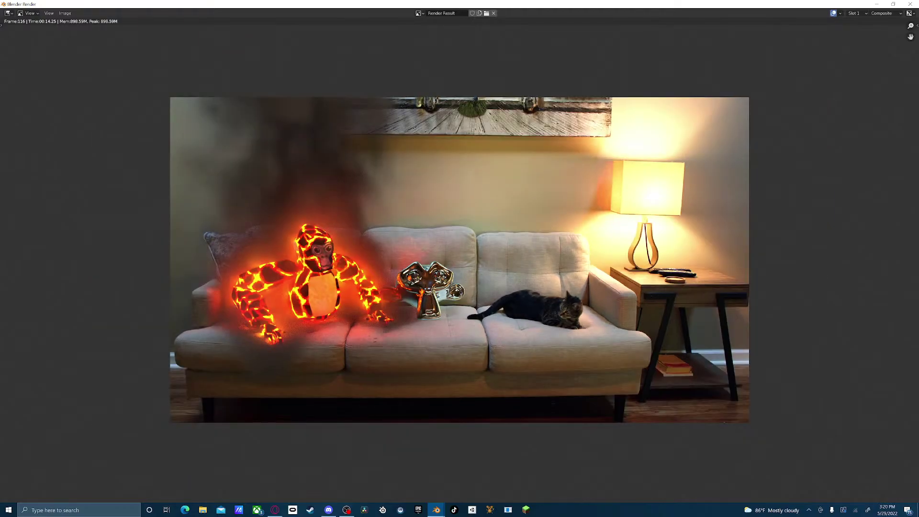
scroll(459, 260, "up", 2)
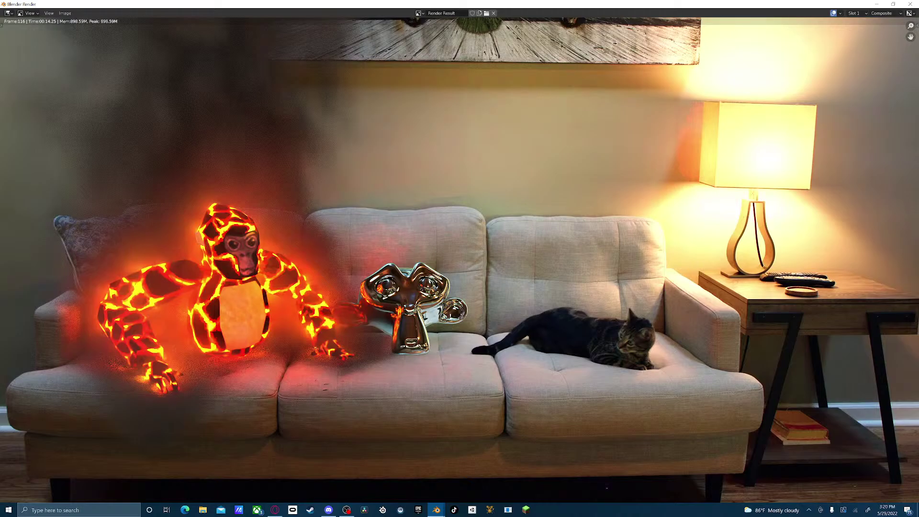
scroll(460, 260, "down", 1)
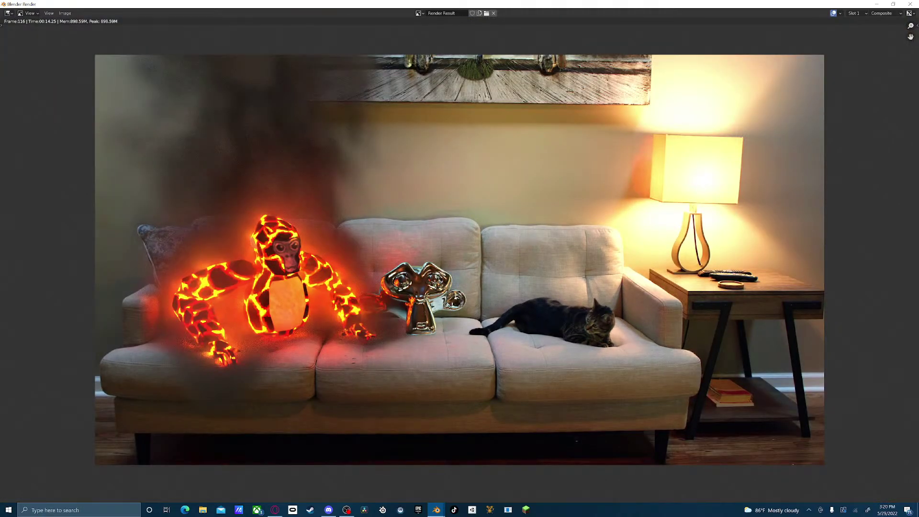
left_click(910, 4)
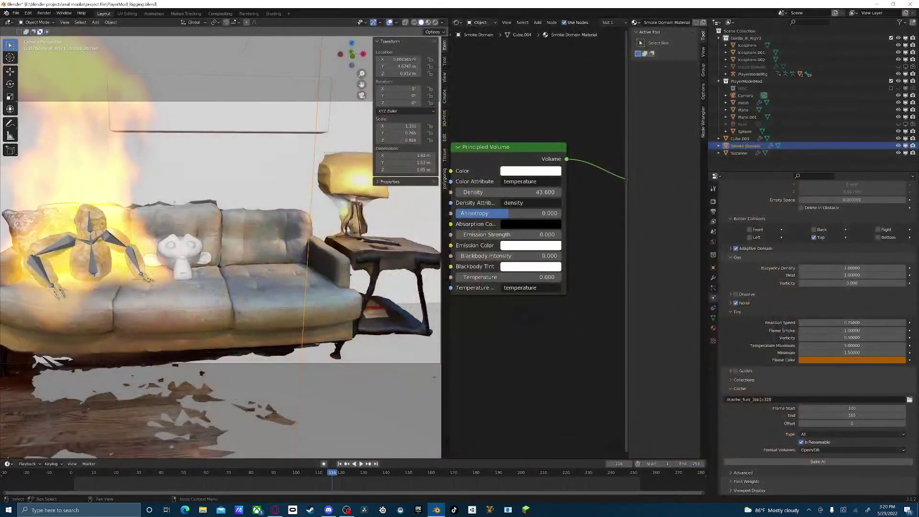
- Select the gorilla body, examine it up close in rendered shading, and open its FaceMaterial node setup
left_click(102, 261)
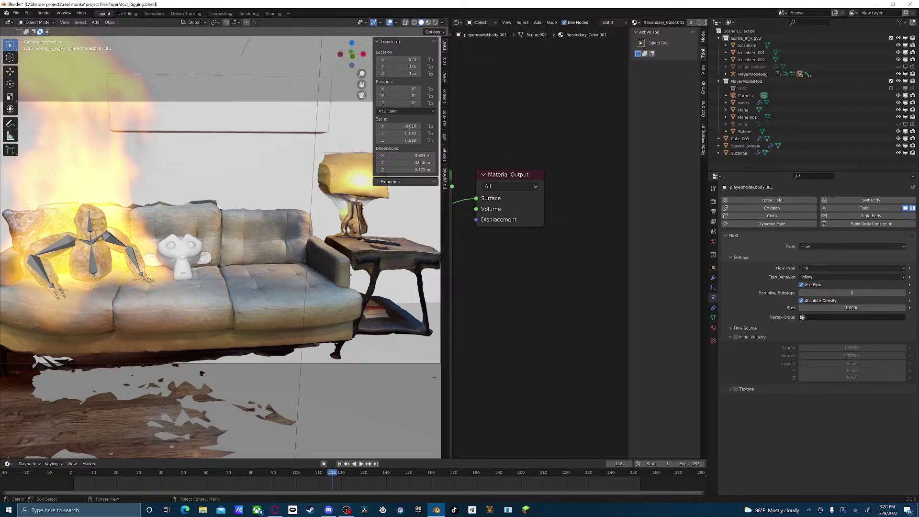
left_click(435, 23)
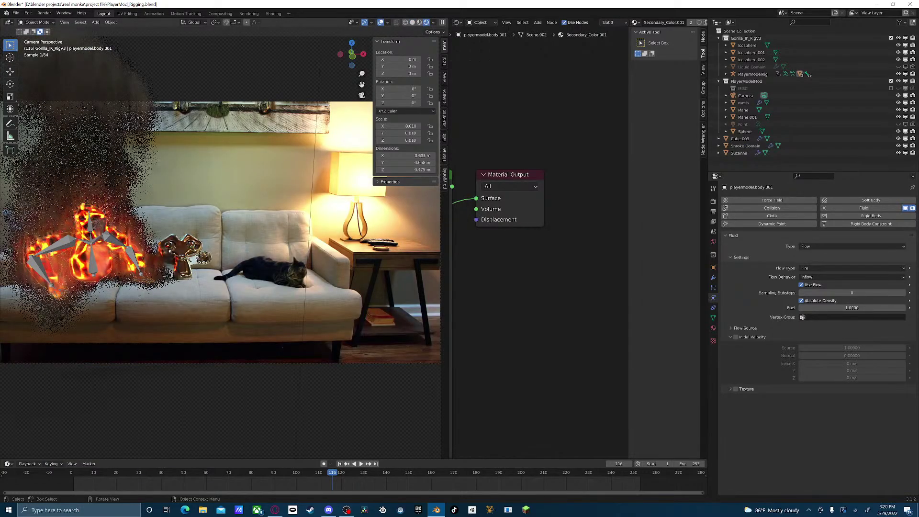
scroll(220, 230, "up", 2)
scroll(220, 230, "up", 6)
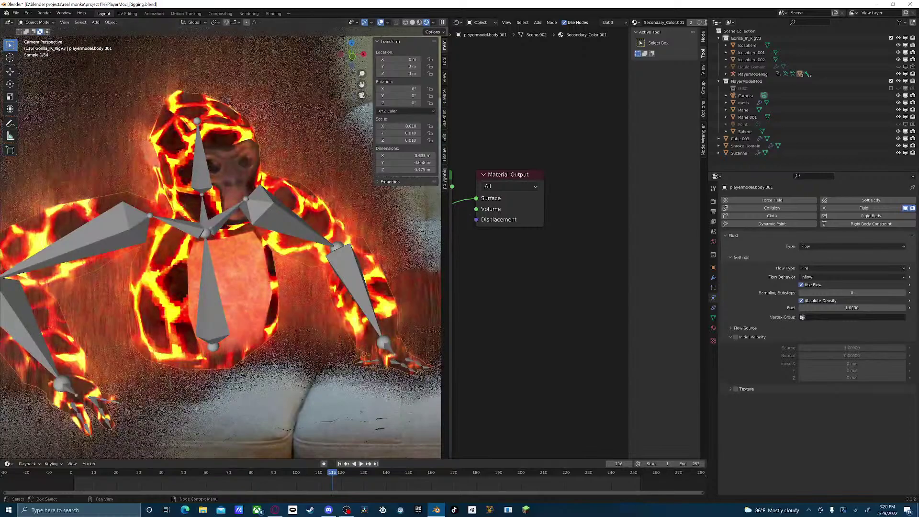
scroll(536, 239, "down", 5)
middle_click_drag(508, 266, 596, 239)
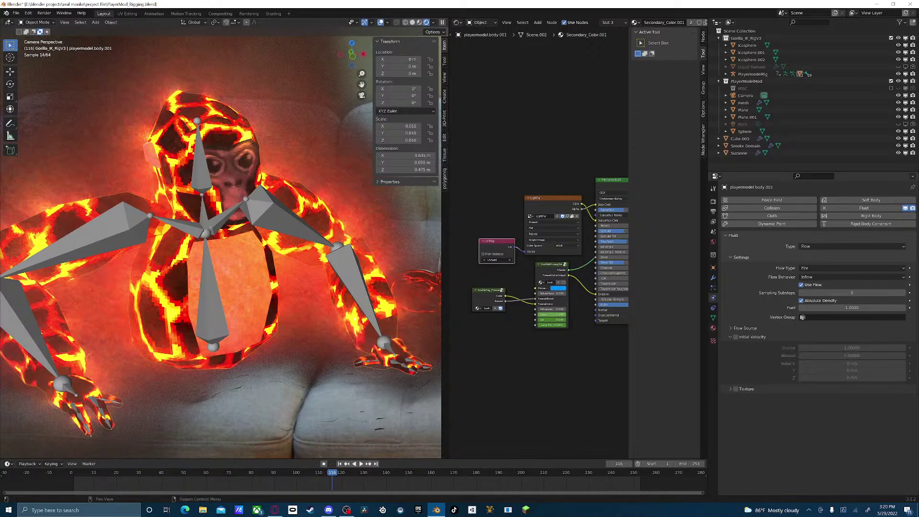
left_click(714, 328)
left_click(745, 210)
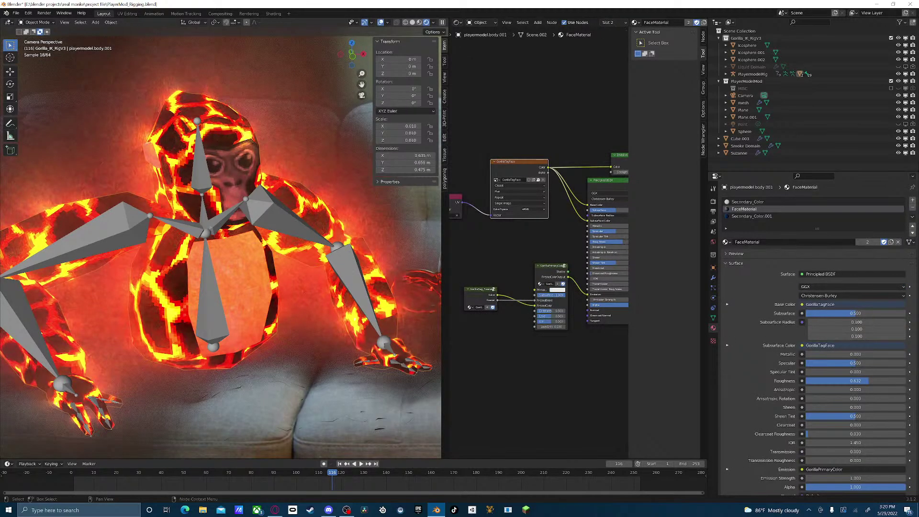
- Try Dirtiness at 0 and 1 and a different Ice value on FaceMaterial's GorillaPrimaryColor group, undoing each change
scroll(538, 245, "up", 2)
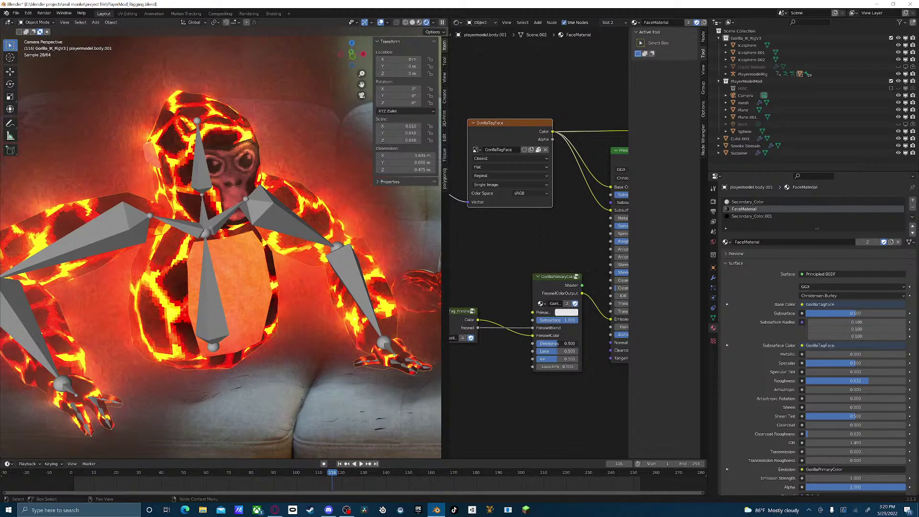
key("BackSpace")
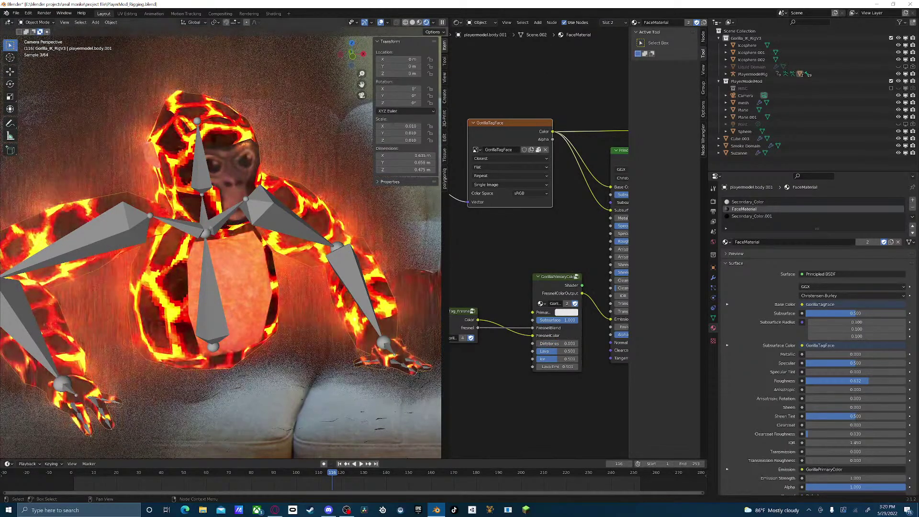
key("ctrl+z")
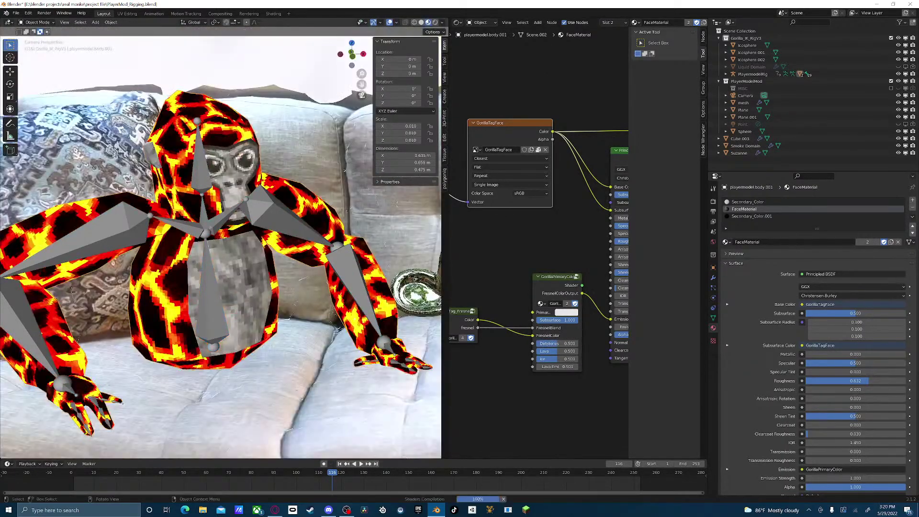
left_click_drag(557, 343, 577, 343)
key("ctrl+z")
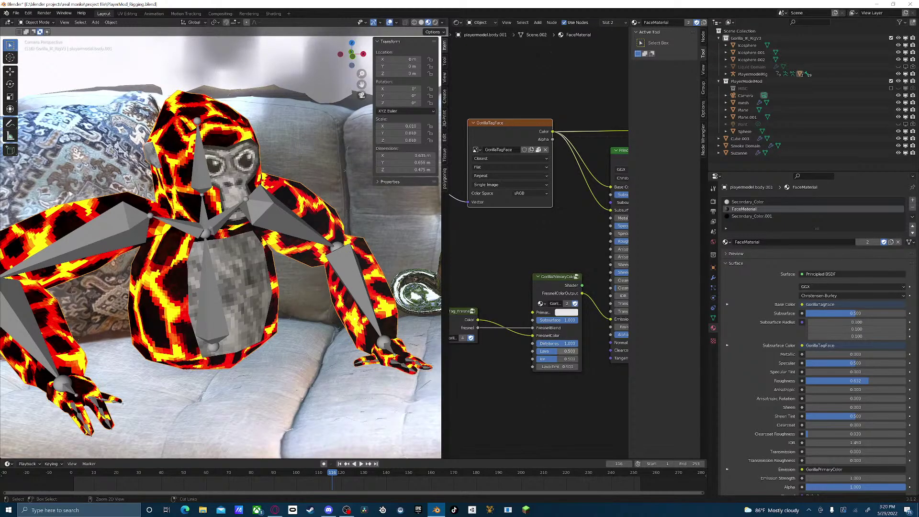
left_click_drag(557, 359, 579, 359)
key("ctrl+z")
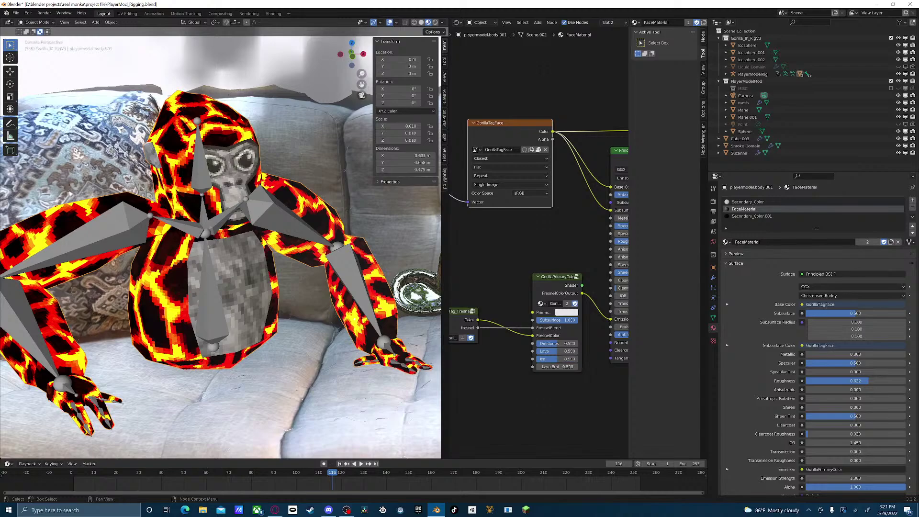
- Compare FaceMaterial's Emission and Principled BSDF shaders in rendered shading, leaving Emission connected to the output surface with Strength 1
middle_click_drag(560, 248, 580, 292)
middle_click_drag(564, 193, 417, 259)
scroll(478, 258, "down", 2)
left_click_drag(537, 235, 566, 260)
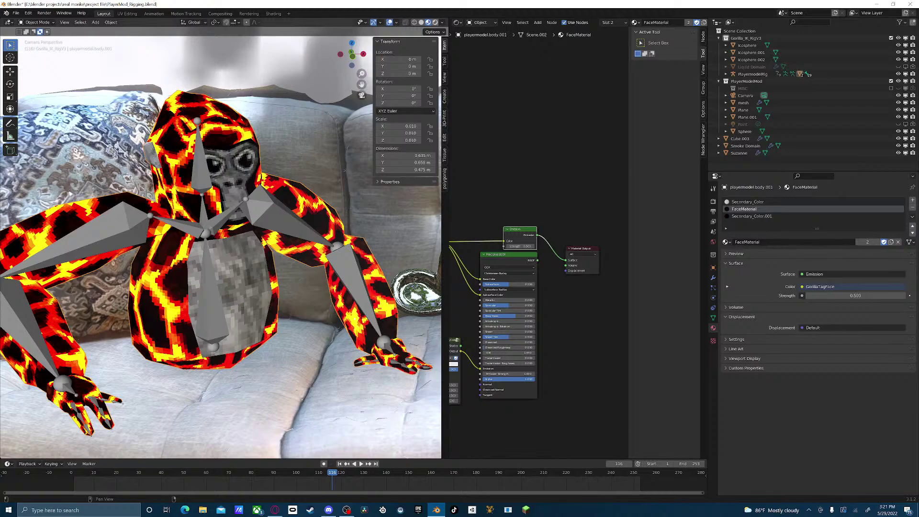
left_click(435, 22)
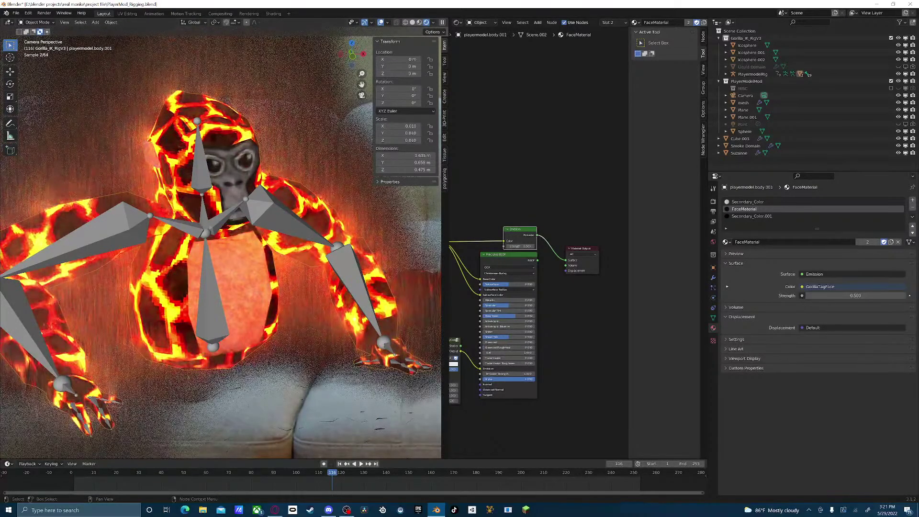
left_click_drag(537, 260, 565, 260)
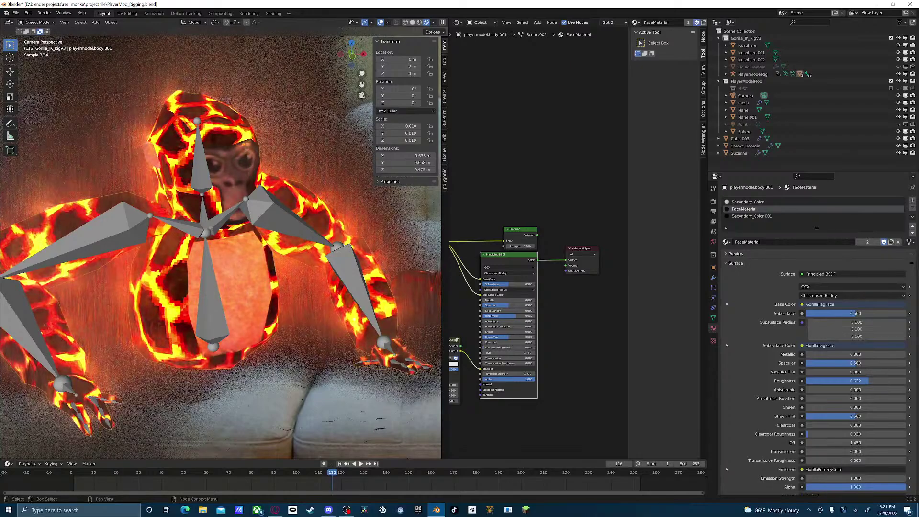
left_click_drag(537, 235, 566, 260)
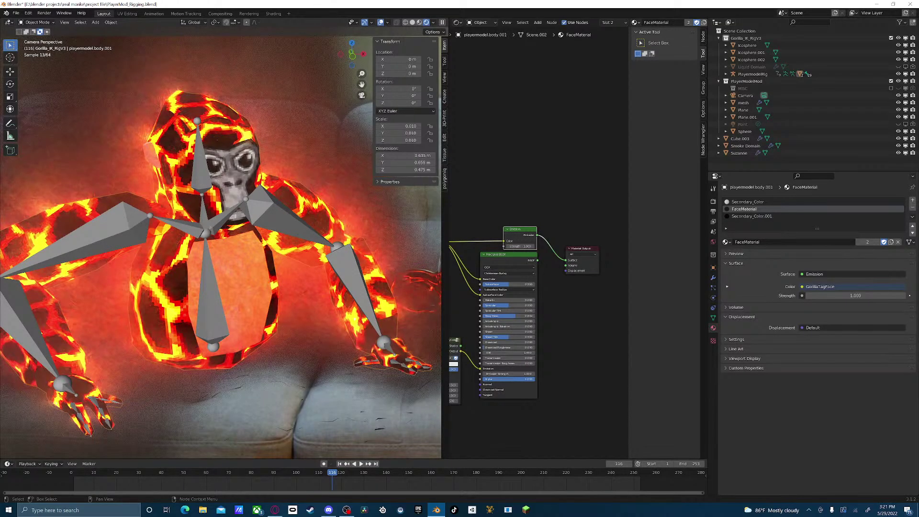
- In Secondary_Color, move the Principled BSDF aside and connect the LightFur texture's color straight to the Material Output surface
left_click(748, 201)
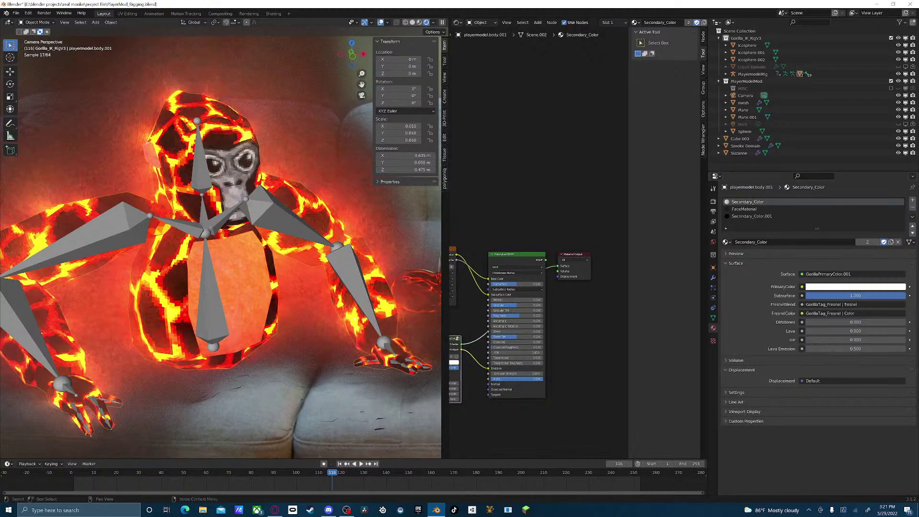
middle_click_drag(517, 316, 543, 308)
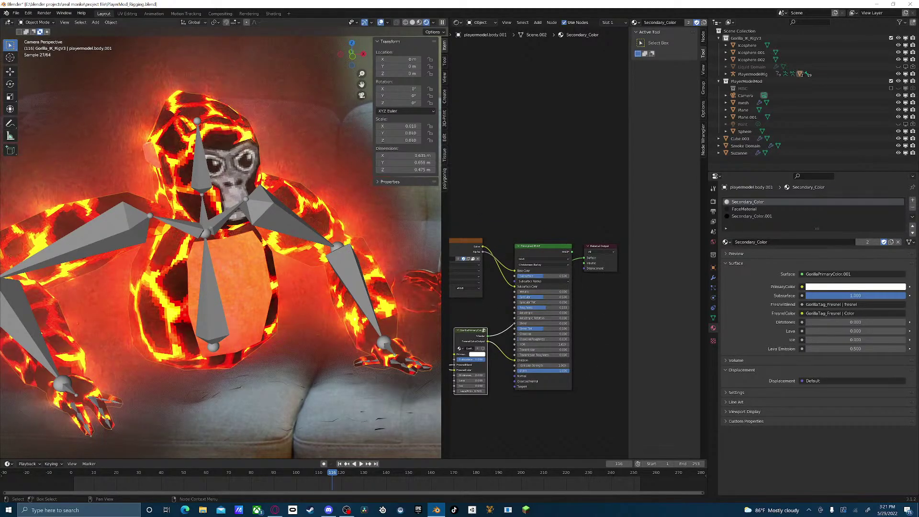
left_click_drag(572, 251, 584, 257)
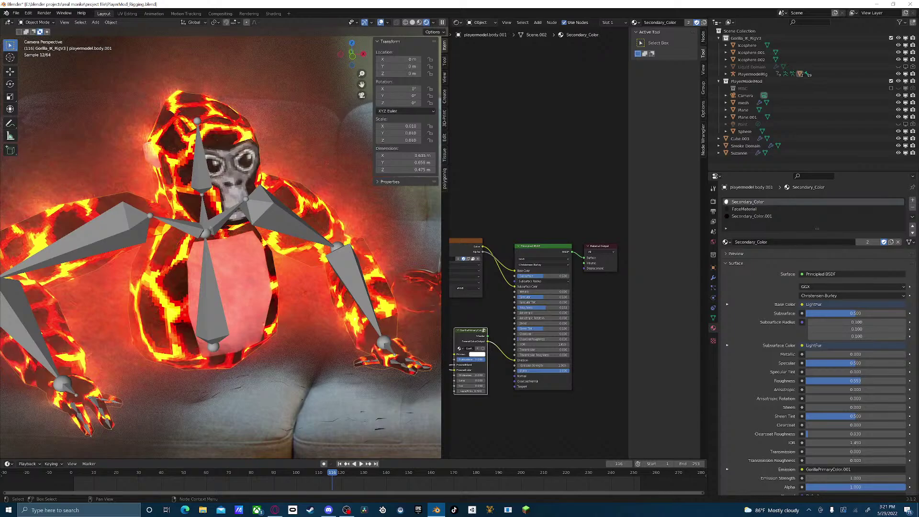
left_click_drag(482, 246, 556, 328)
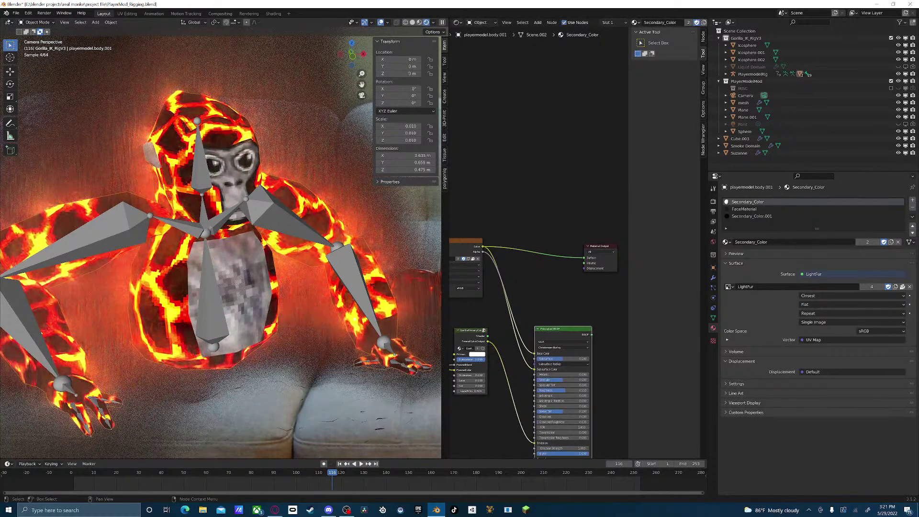
- Add an Emission shader to Secondary_Color and insert it between the LightFur texture and the Material Output
key("shift+a")
type("sem")
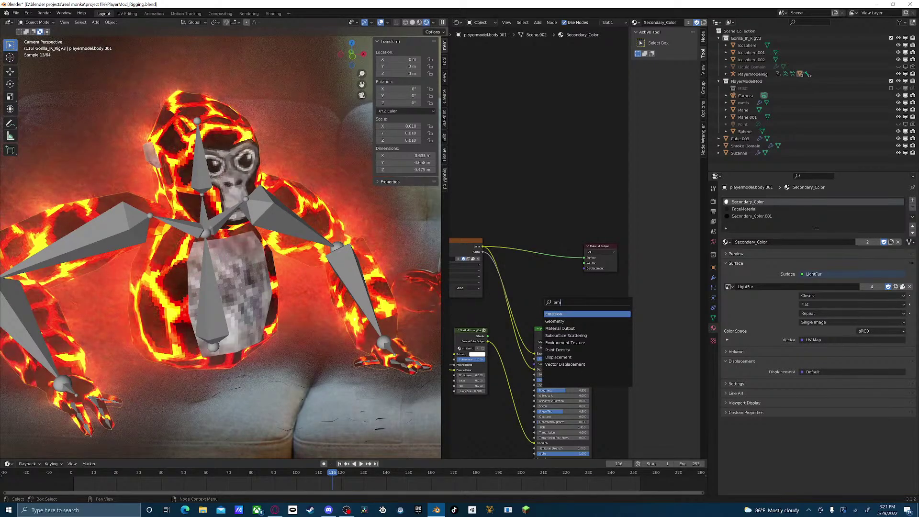
key("Return")
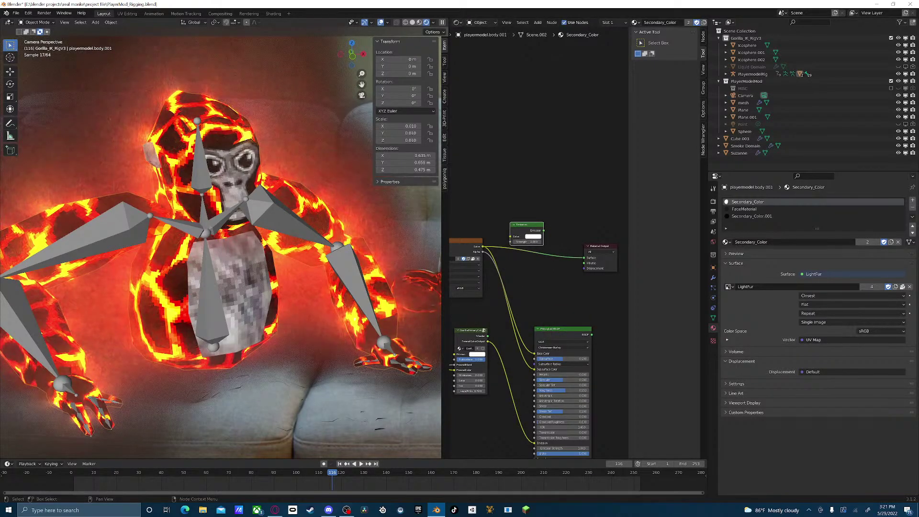
left_click(533, 252)
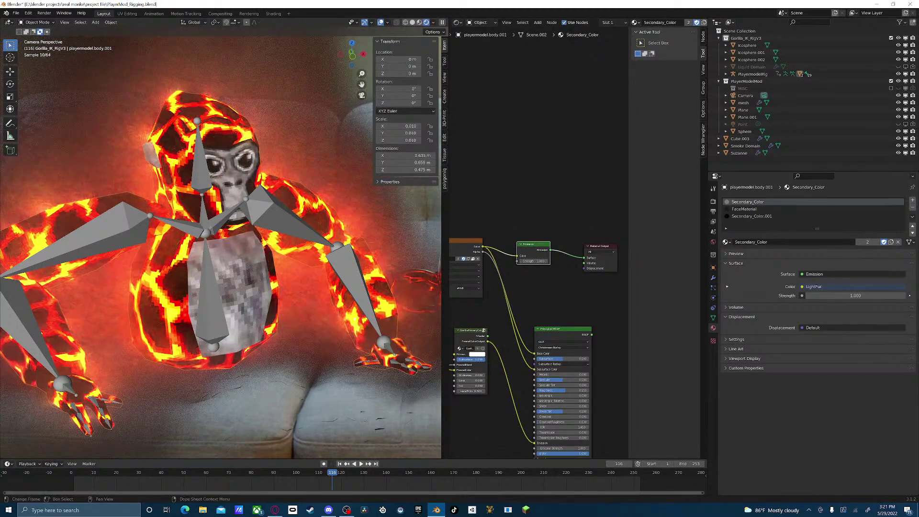
- At frame 110, keyframe the Emission Strength of FaceMaterial at 1
left_click(318, 474)
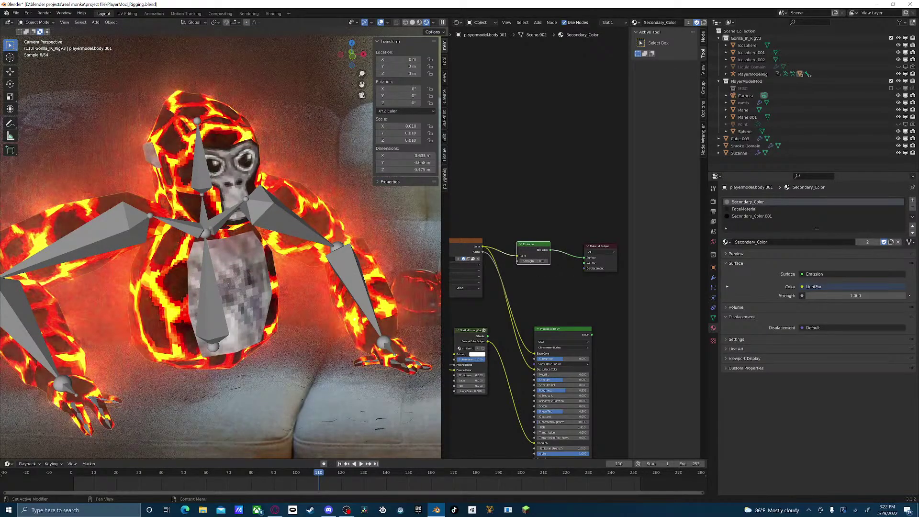
left_click(744, 209)
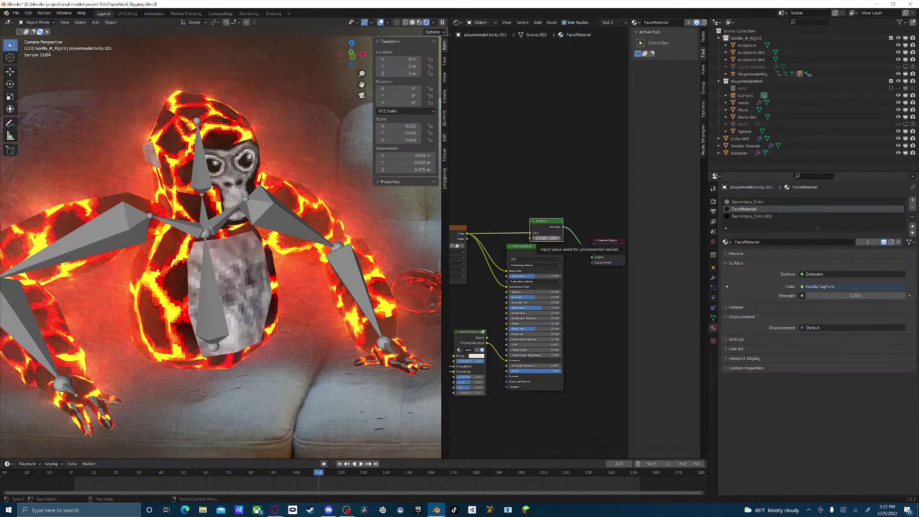
left_click(545, 238)
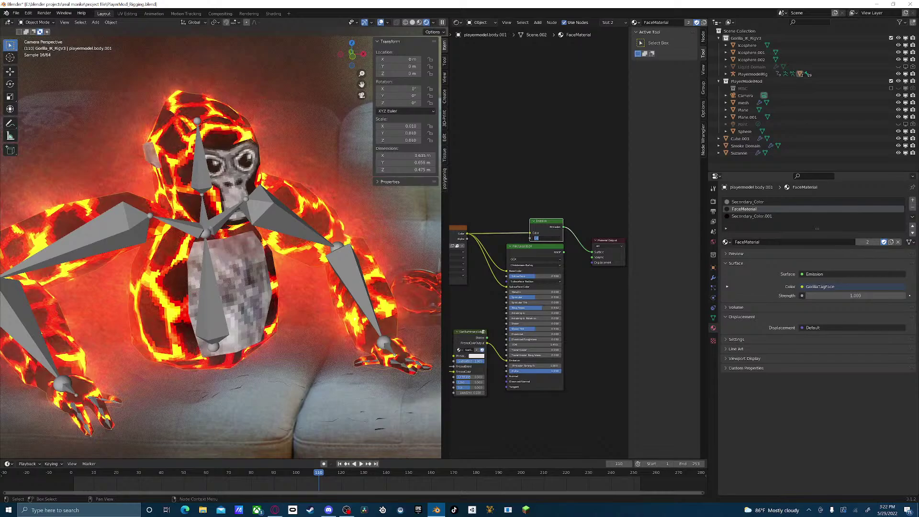
key("BackSpace")
type("i")
key("Return")
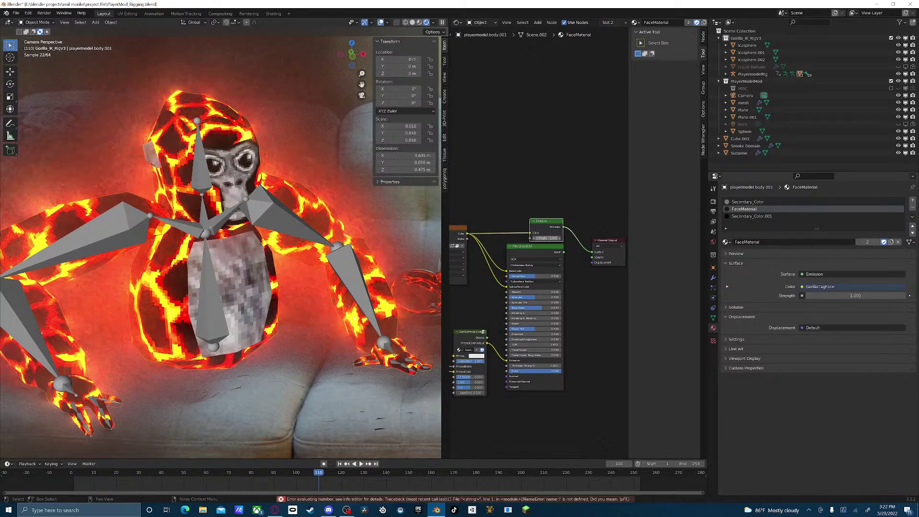
key("i")
- At frame 100, set FaceMaterial's Emission Strength to 0.5, keyframe it, and play the animation to check the transition
left_click_drag(319, 473, 296, 472)
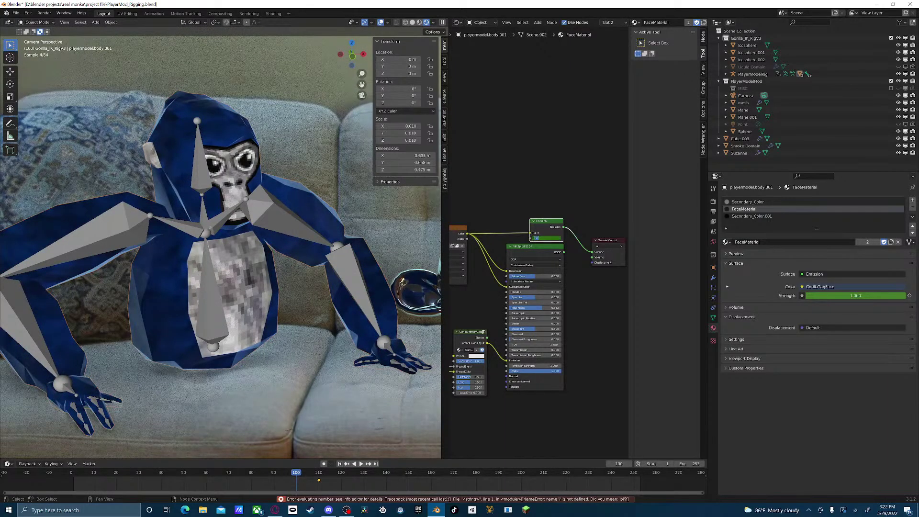
left_click(547, 238)
type("0.5")
key("Return")
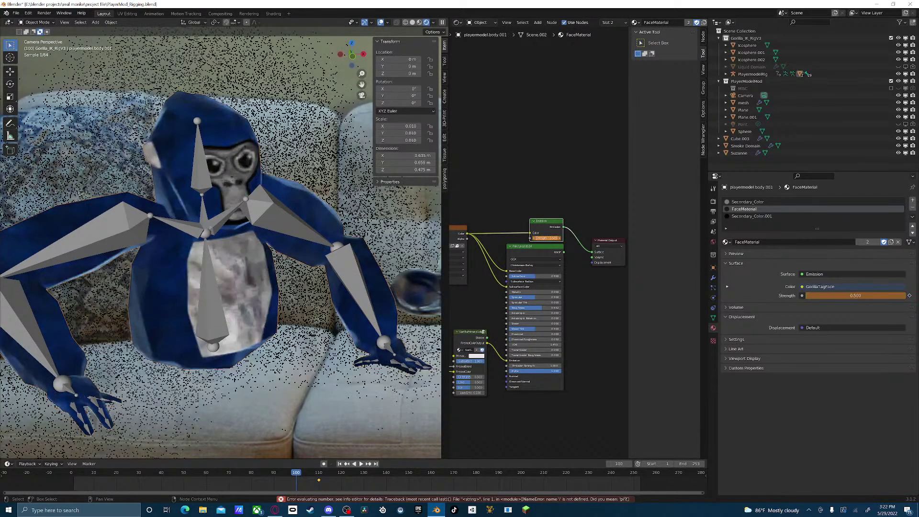
key("i")
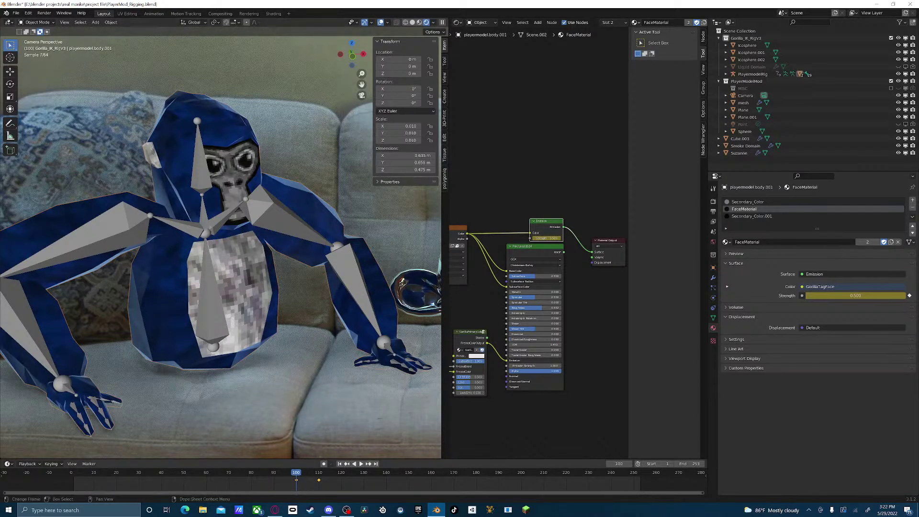
key("space")
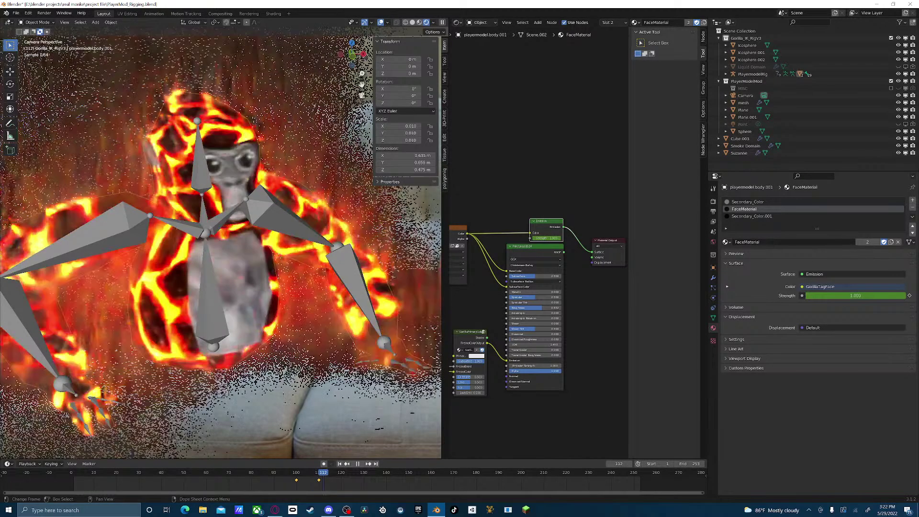
- Return to frame 100 and keyframe Secondary_Color's Emission Strength at 0.5
left_click_drag(323, 472, 276, 472)
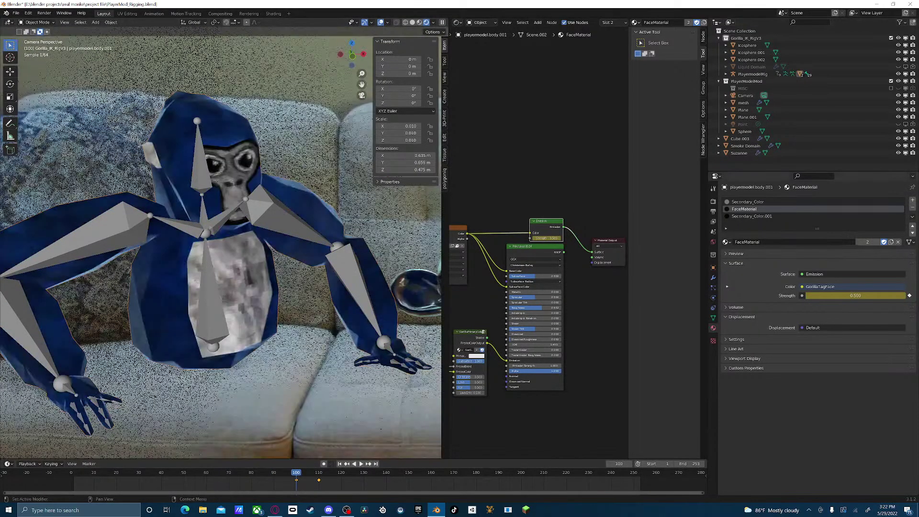
left_click(752, 217)
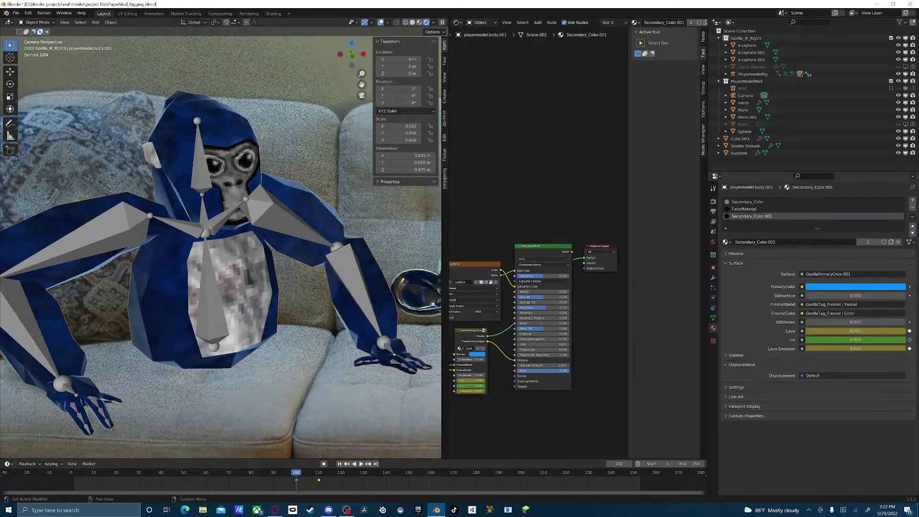
left_click(747, 202)
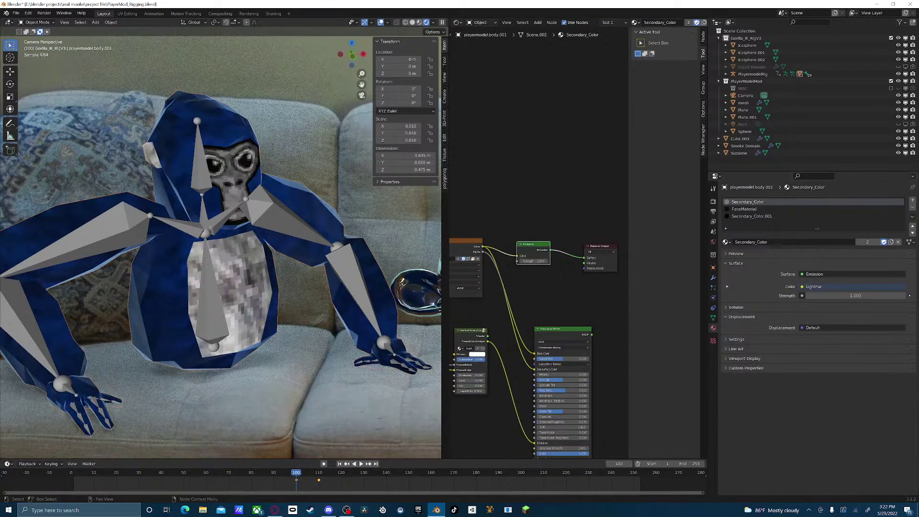
left_click(532, 261)
type("0.5")
key("Return")
key("i")
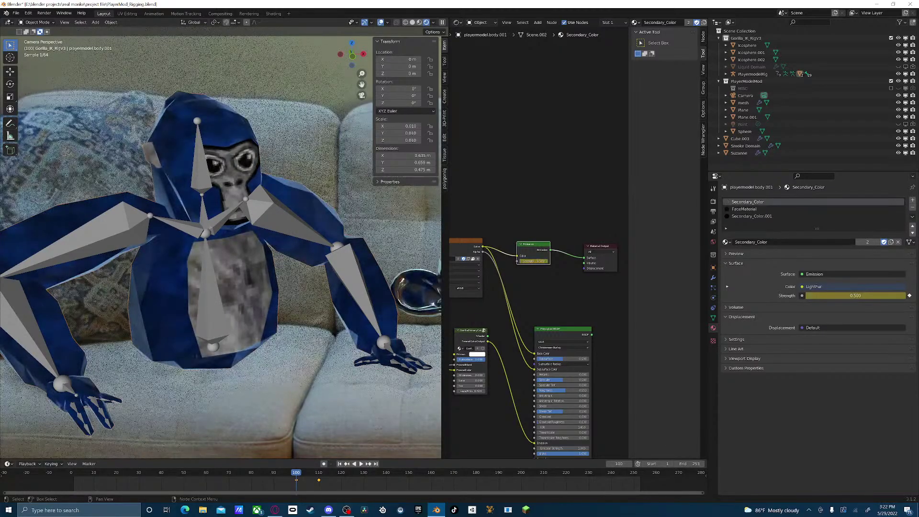
- Try Secondary_Color's Emission Strength at 1 on frame 110, and play and scrub the animation to frame 165
key("Up")
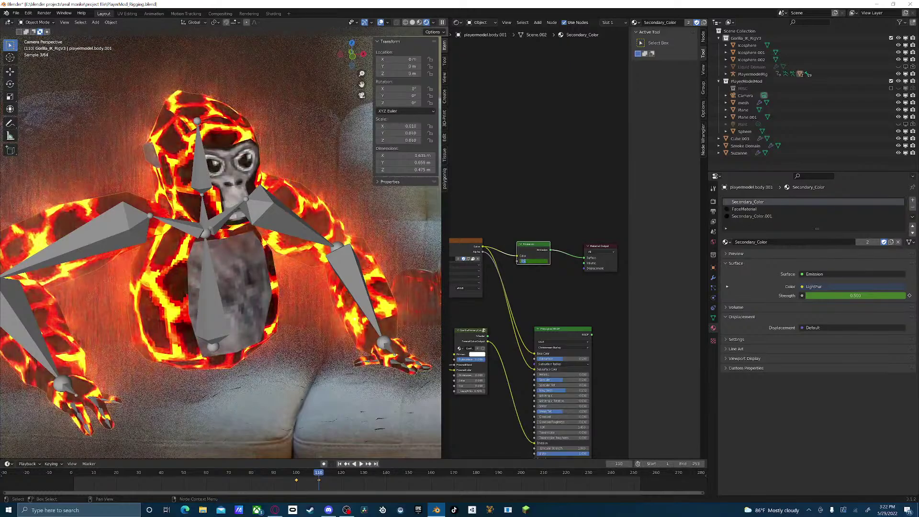
key("ctrl+z")
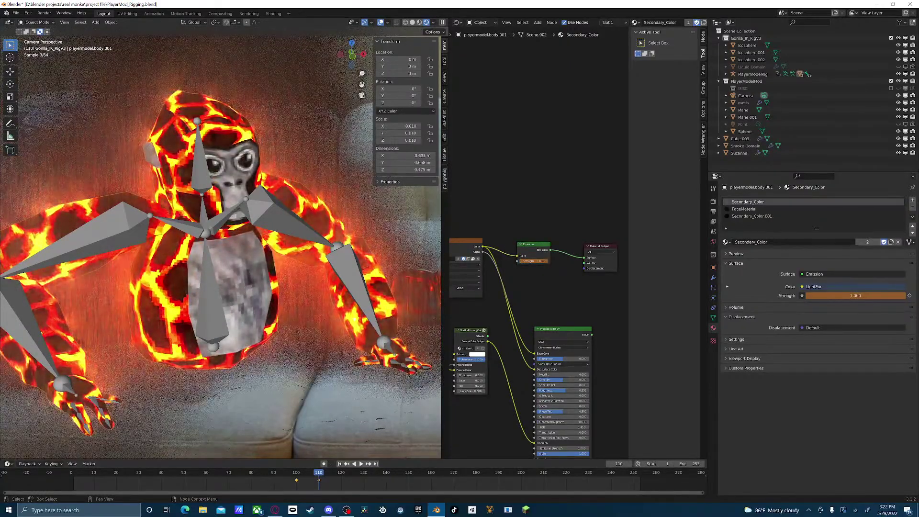
left_click(436, 473)
key("space")
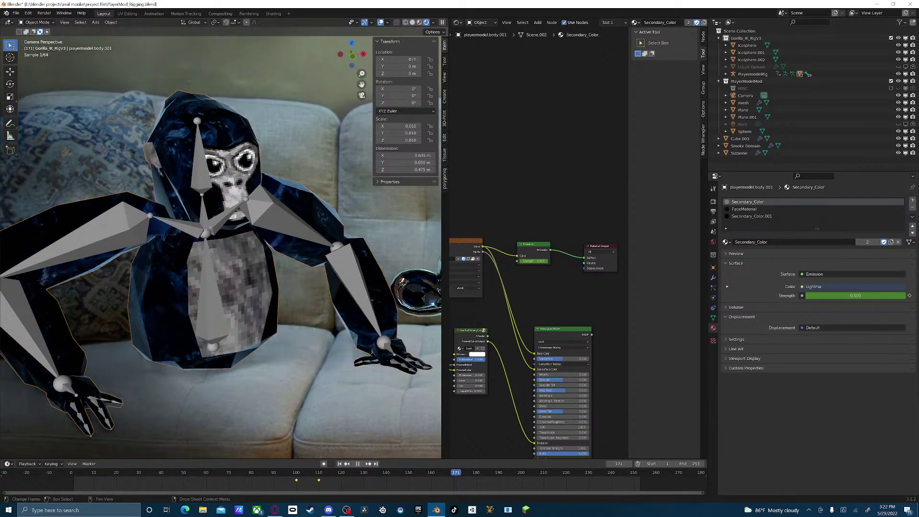
left_click_drag(455, 472, 436, 473)
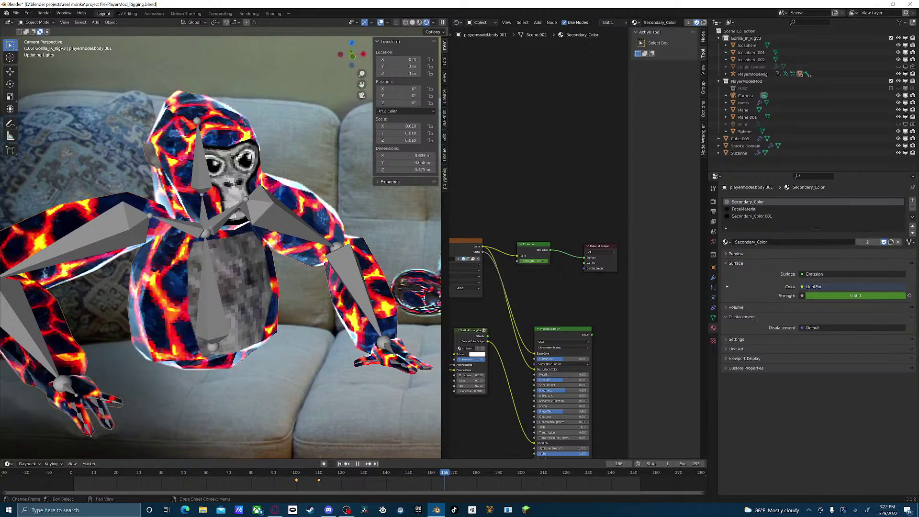
key("space")
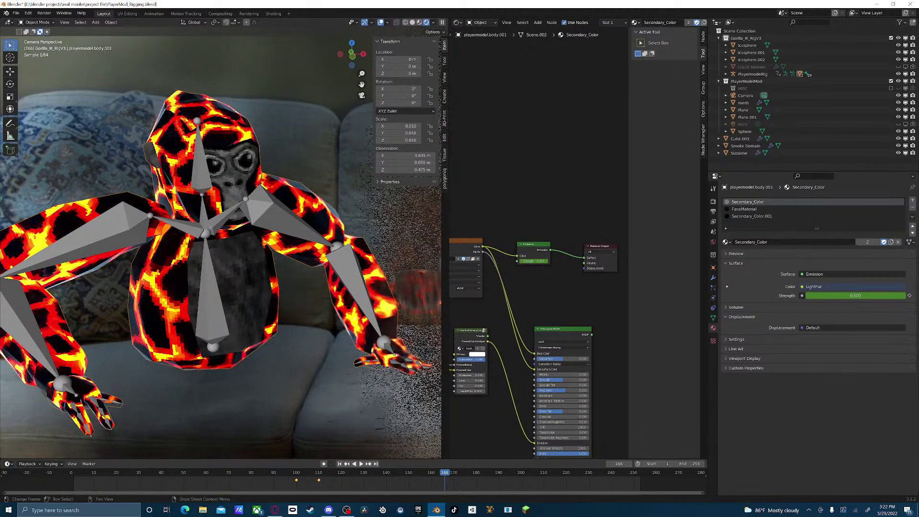
key("Left")
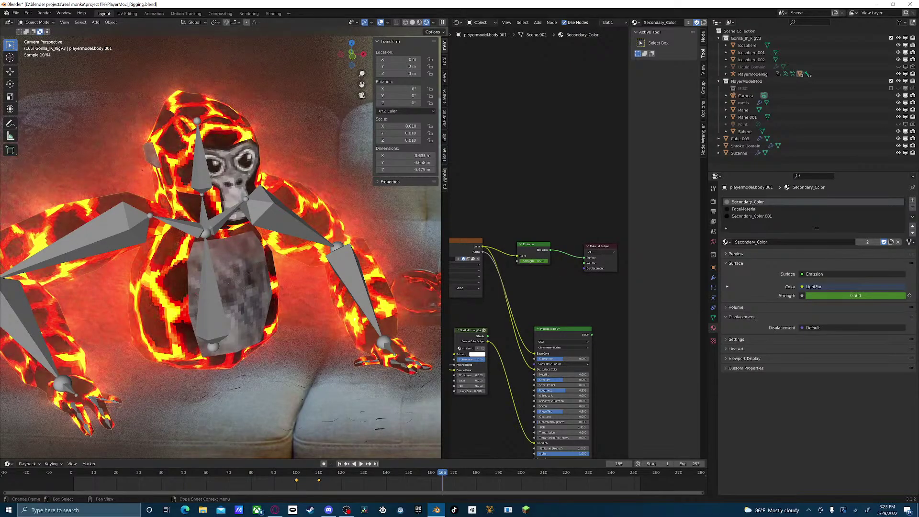
- Return to frame 110, set Secondary_Color's Emission Strength to 1, and keyframe it
left_click(317, 473)
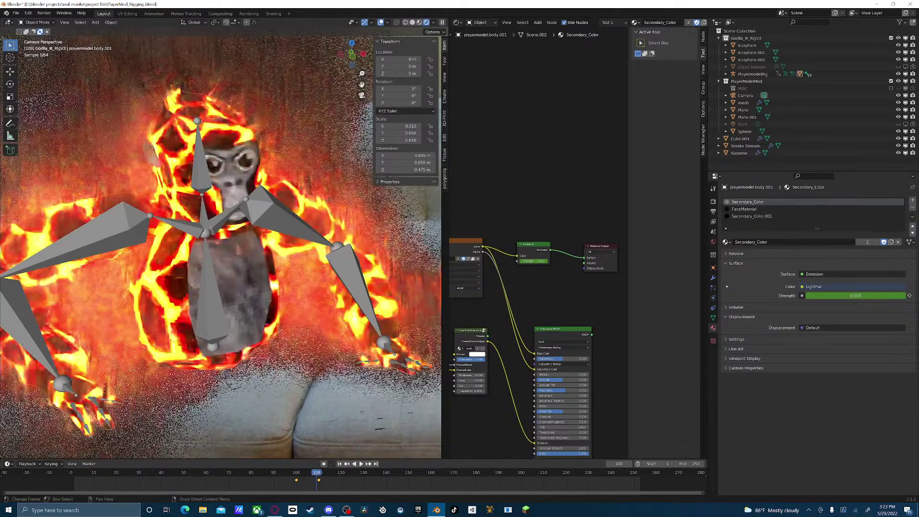
key("Right")
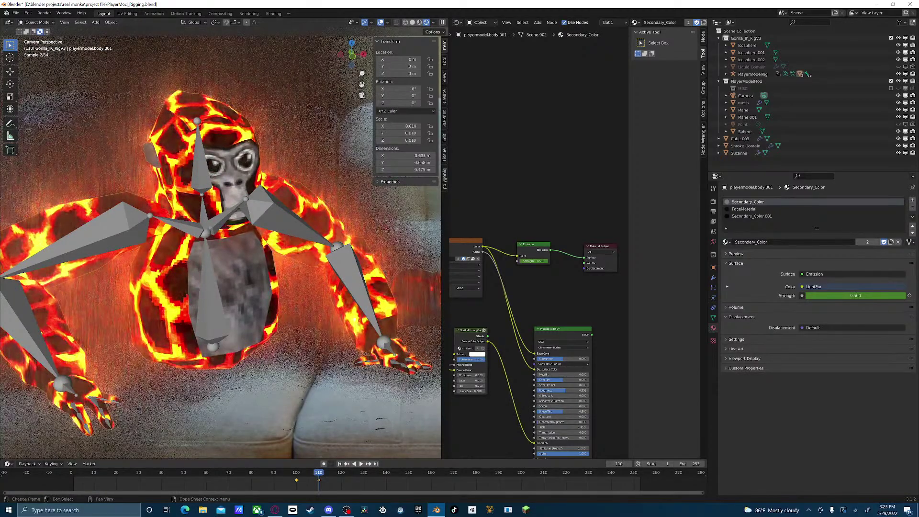
key("shift+ctrl+space")
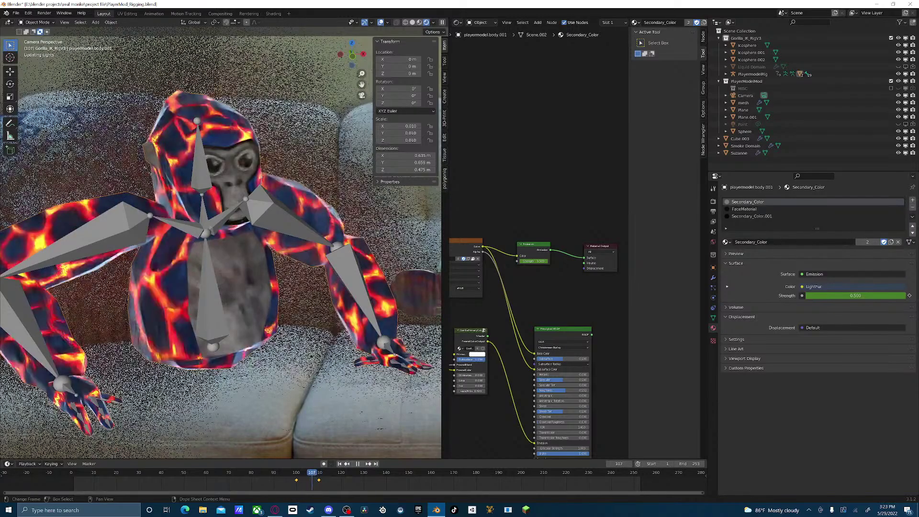
key("Escape")
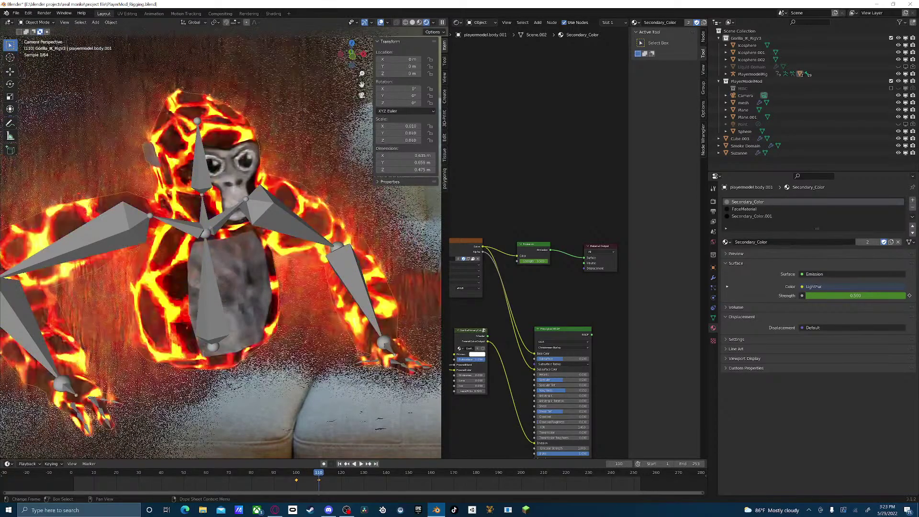
left_click(532, 261)
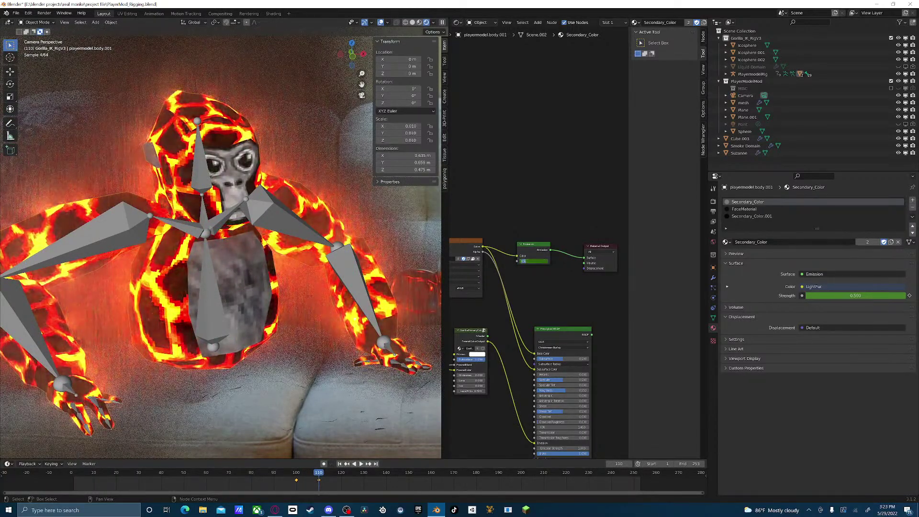
type("1")
key("Return")
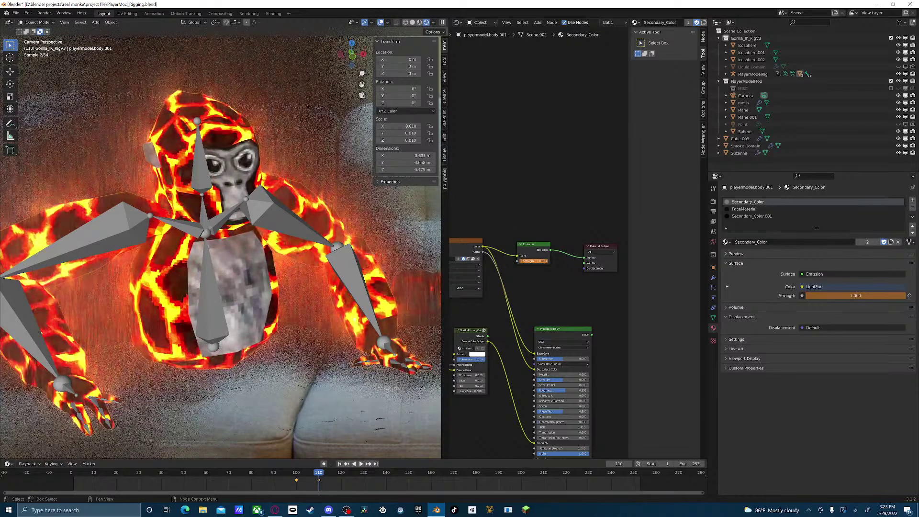
key("i")
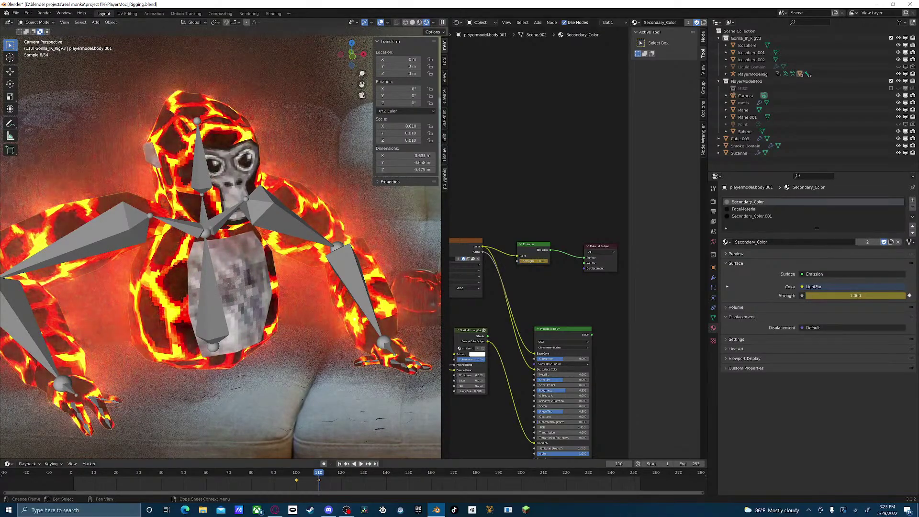
- Play ahead to frame 165 and keyframe Secondary_Color's Emission Strength at 1
key("space")
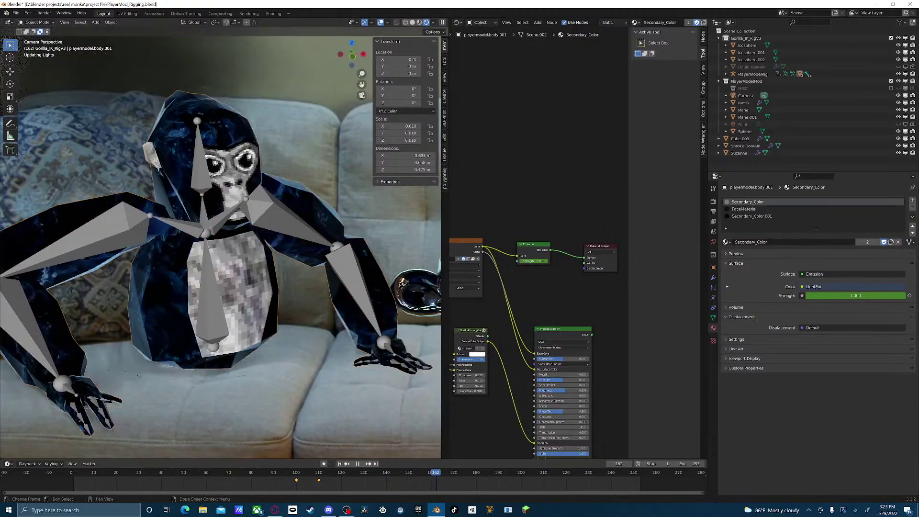
key("space")
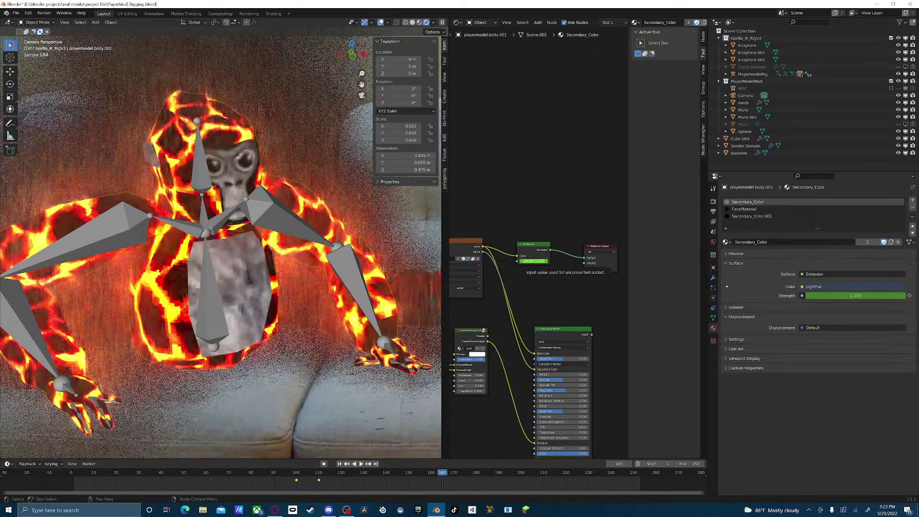
key("i")
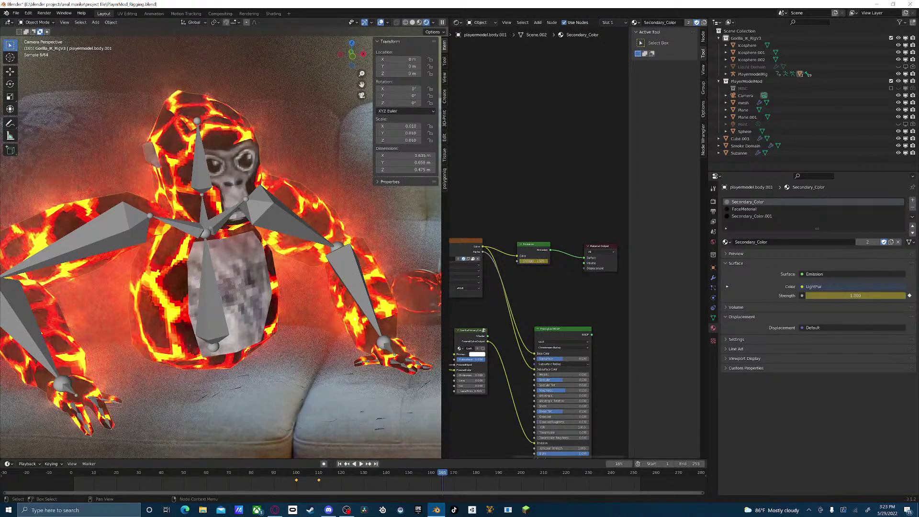
- At frame 170, set Secondary_Color's Emission Strength to 0.5 and keyframe it
left_click(453, 472)
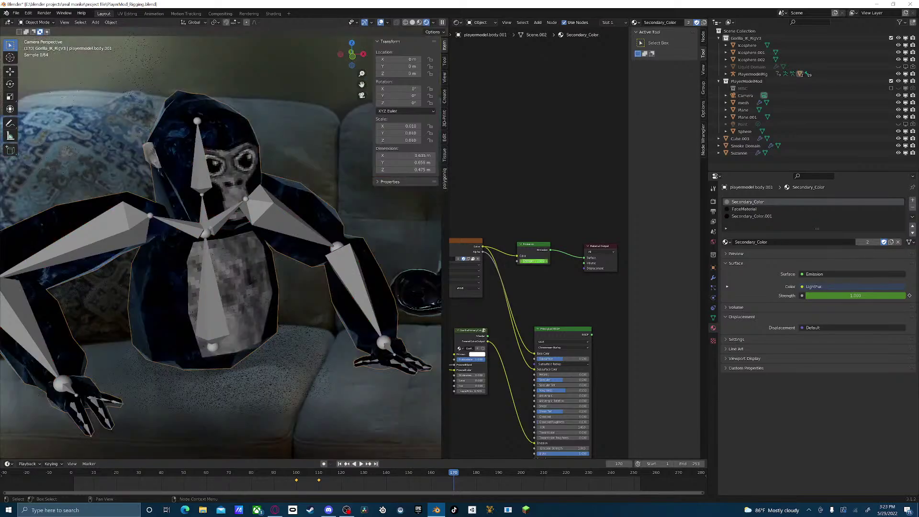
left_click(534, 261)
type("0.5")
key("Return")
key("i")
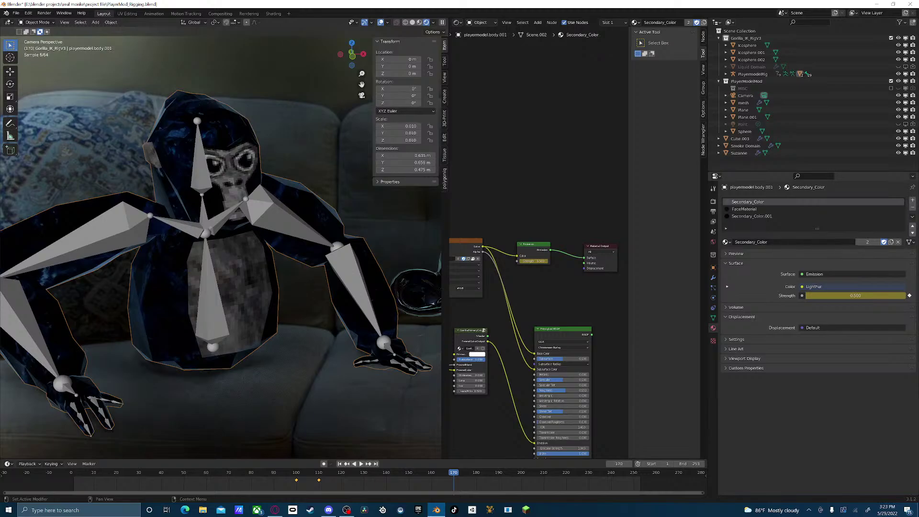
- Switch to FaceMaterial and keyframe its Emission Strength at 1 on frame 165
left_click(744, 210)
left_click(442, 473)
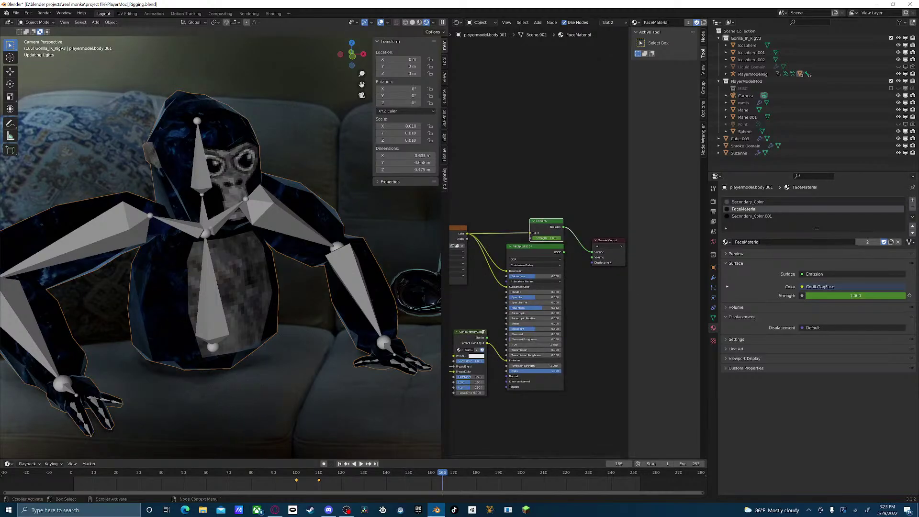
key("i")
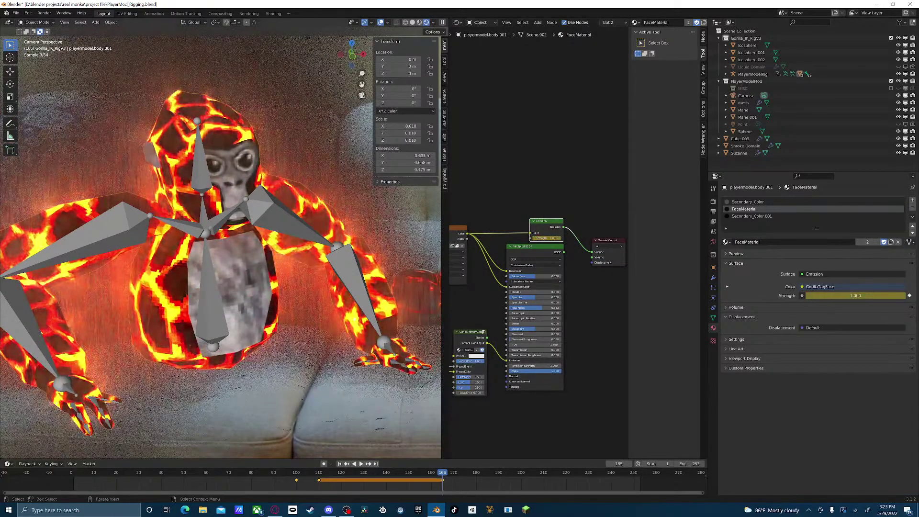
- At frame 170, set FaceMaterial's Emission Strength to 0.5, keyframe it, and play back the animation to check the transitions
left_click(453, 472)
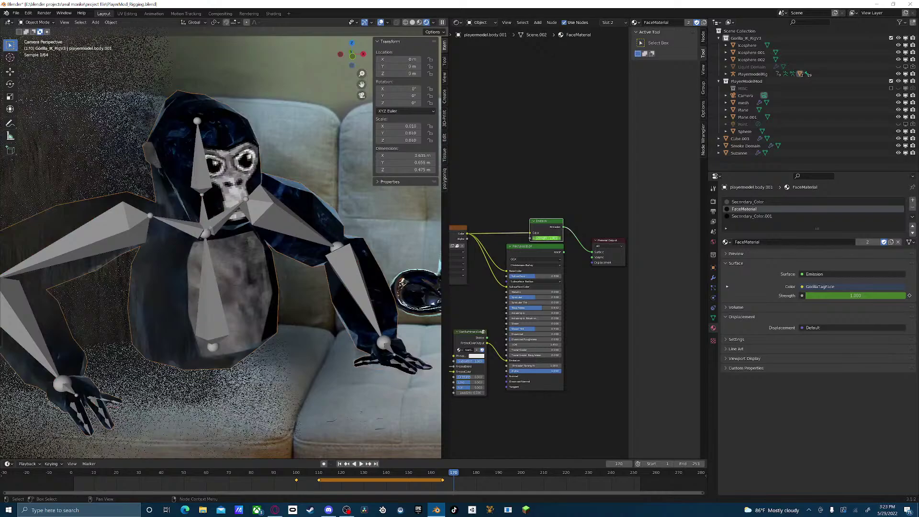
left_click(546, 238)
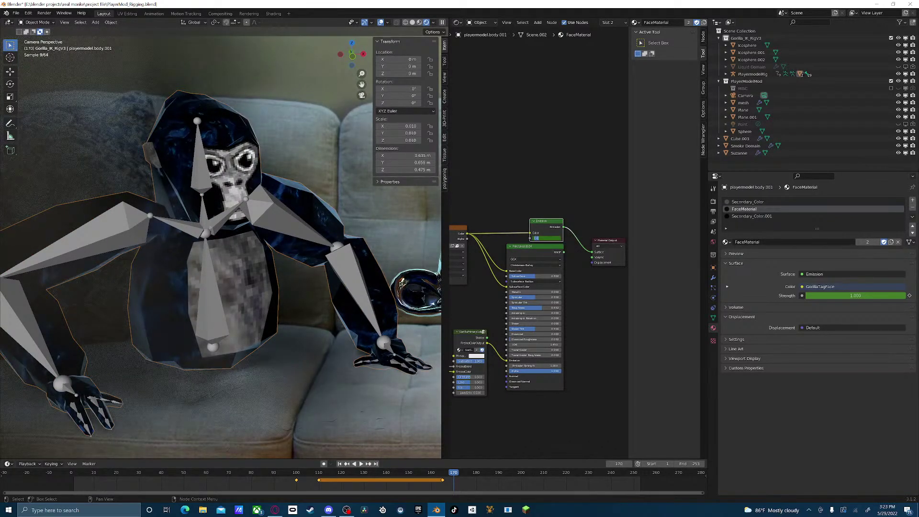
type("0.5")
key("Return")
key("shift+ctrl+space")
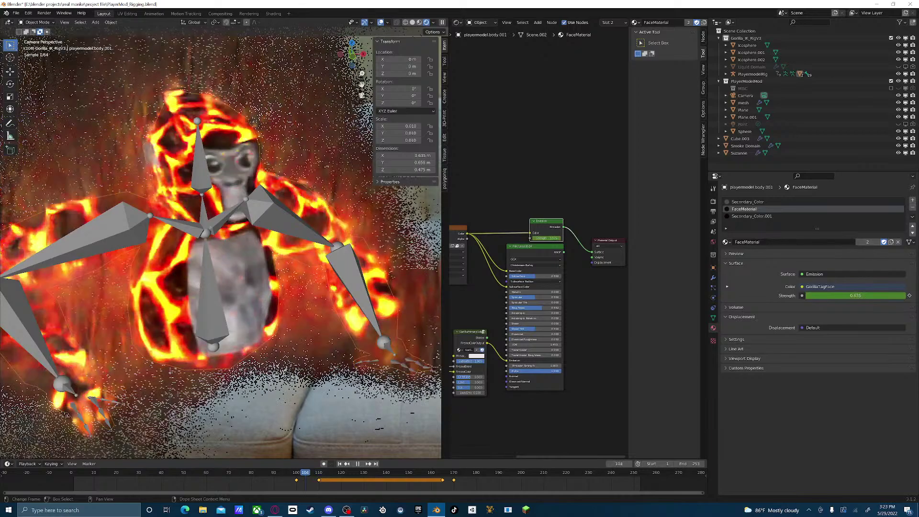
key("space")
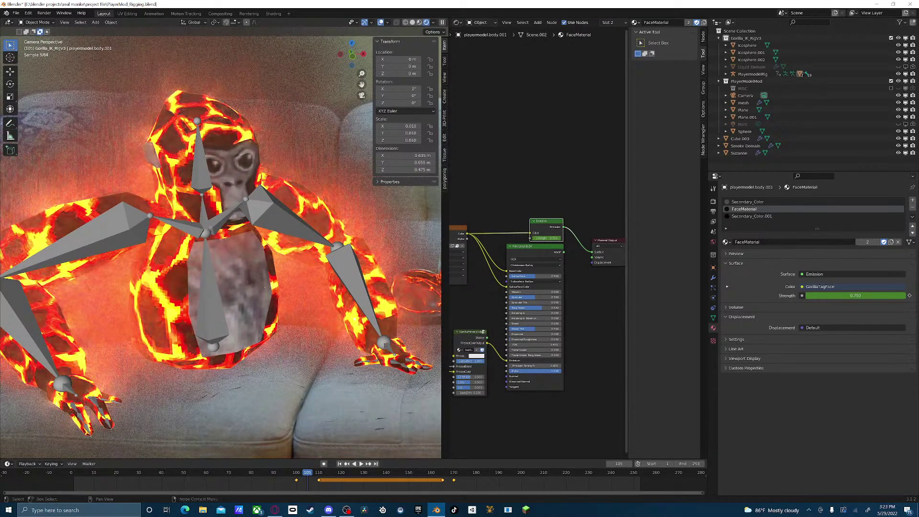
- Examine the scene in Material Preview and Rendered shading, scrub to frame 111, and view the full shot through the camera
scroll(538, 242, "down", 3)
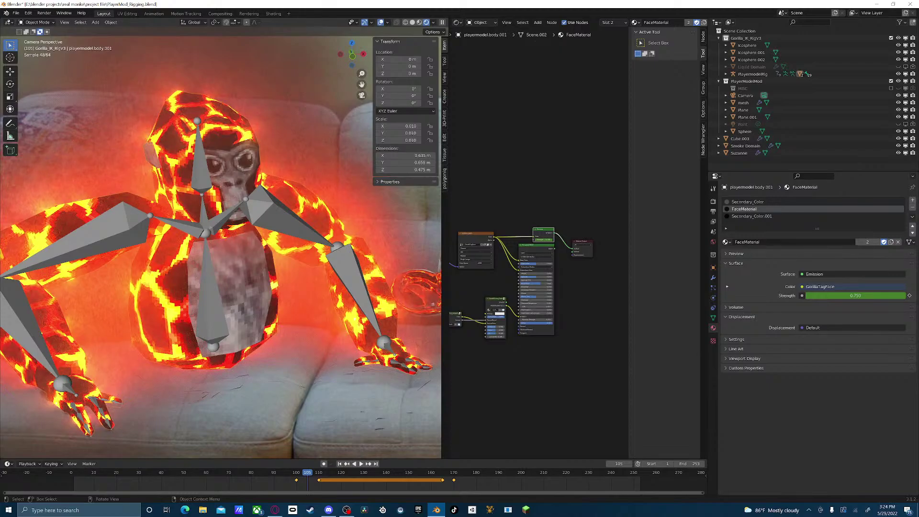
left_click(419, 22)
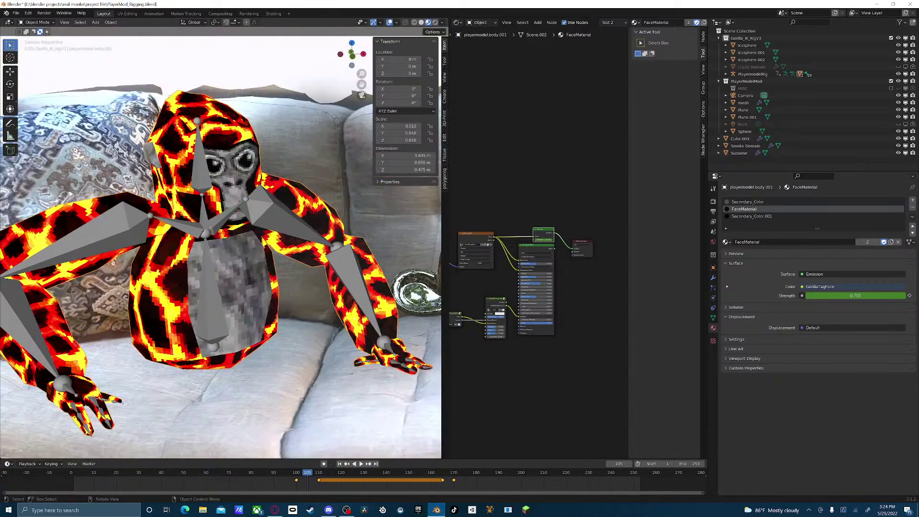
scroll(220, 240, "up", 8)
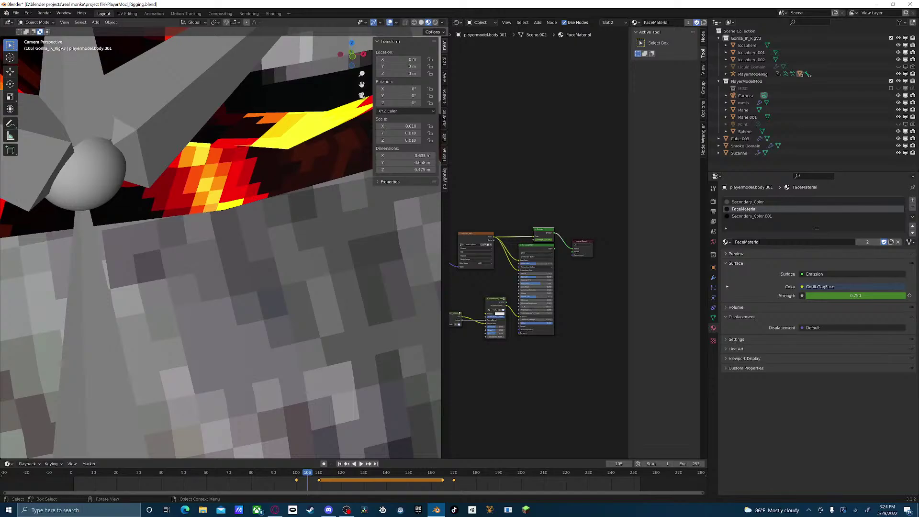
middle_click_drag(210, 143, 221, 388, "shift")
mouse_move(220, 259)
middle_mouse_down()
mouse_move(276, 251)
mouse_move(237, 251)
middle_mouse_up()
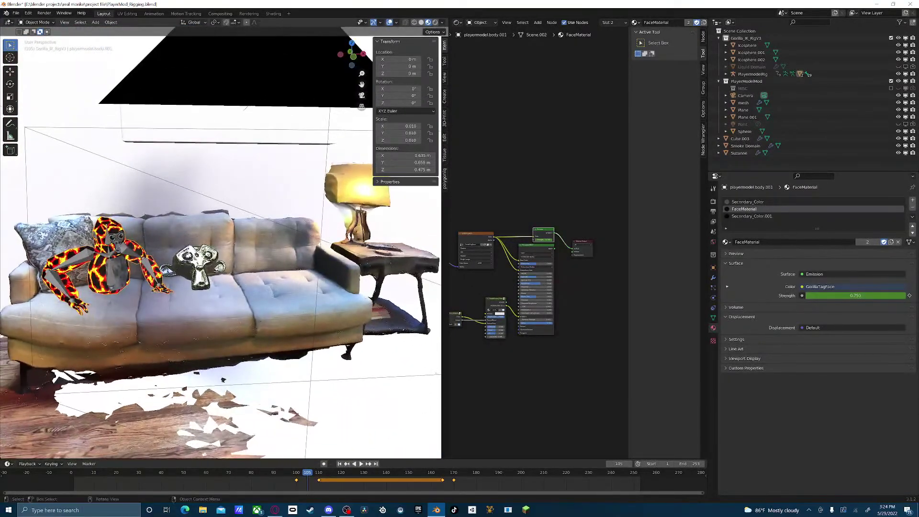
left_click(435, 22)
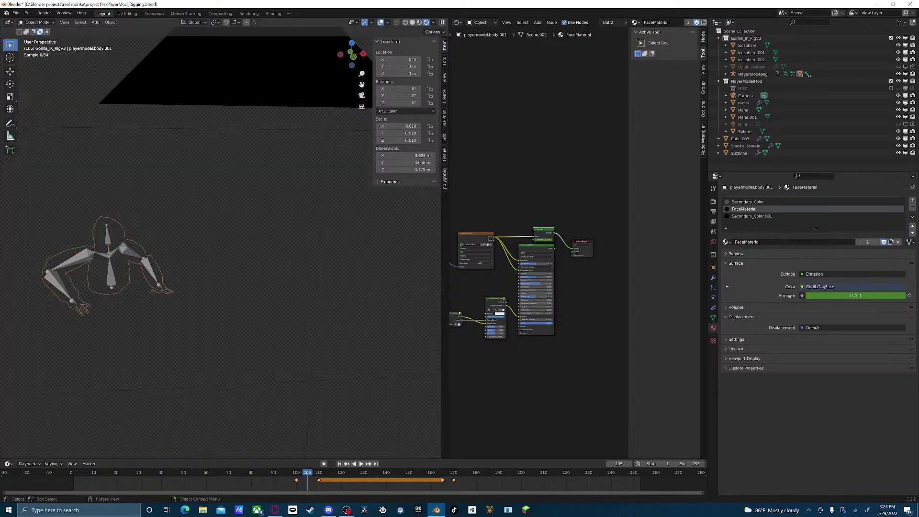
left_click(287, 478)
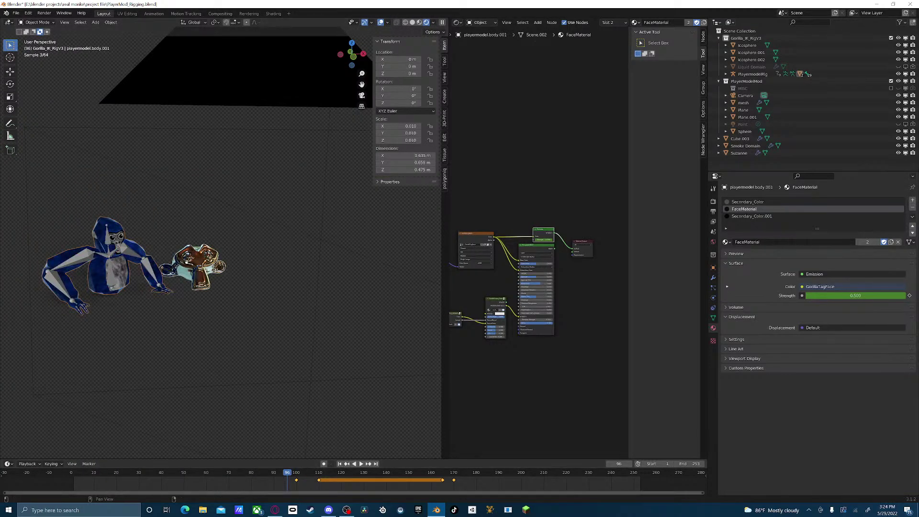
left_click_drag(287, 473, 321, 473)
left_click(362, 95)
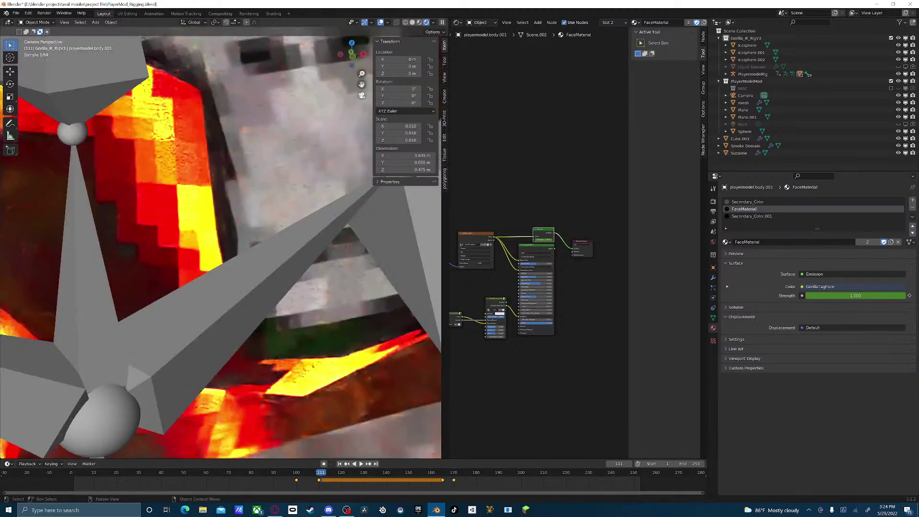
scroll(220, 239, "down", 6)
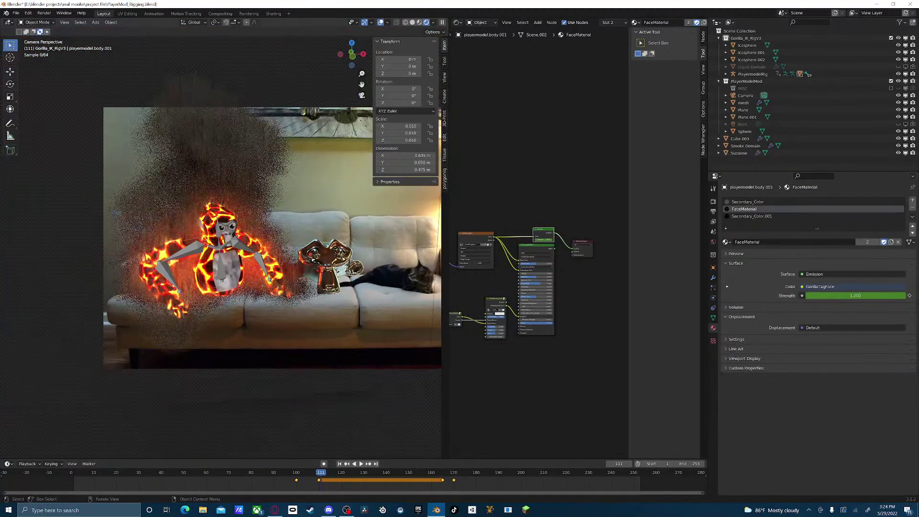
middle_click_drag(220, 240, 125, 243, "shift")
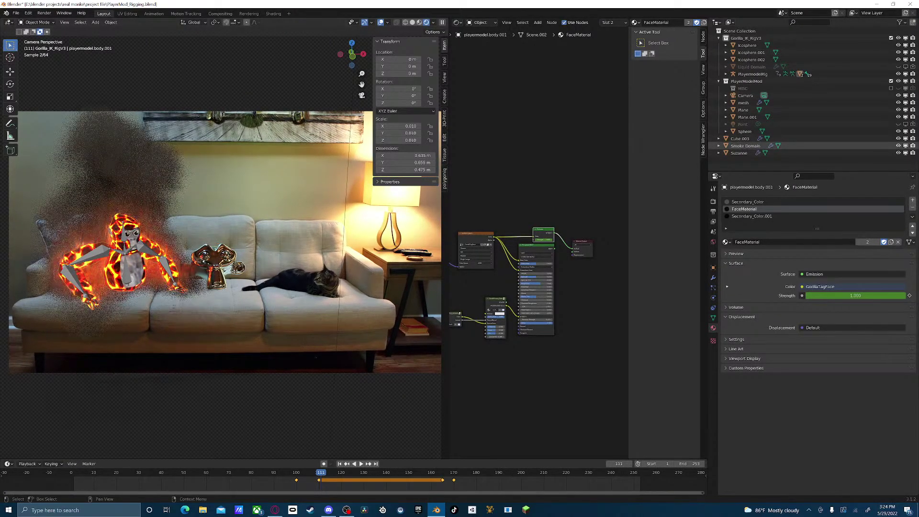
- Select the Smoke Domain and try different Color and Temperature values on its Principled Volume, restoring the originals
left_click(745, 146)
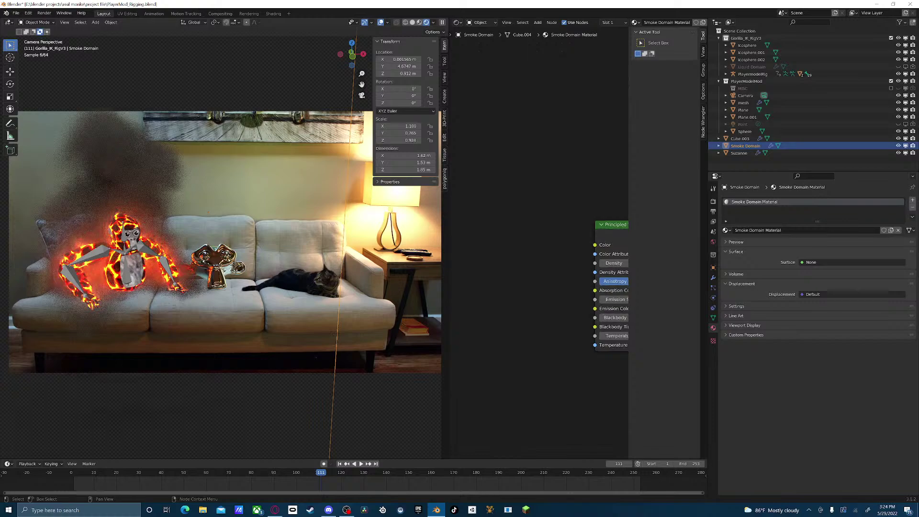
key("Home")
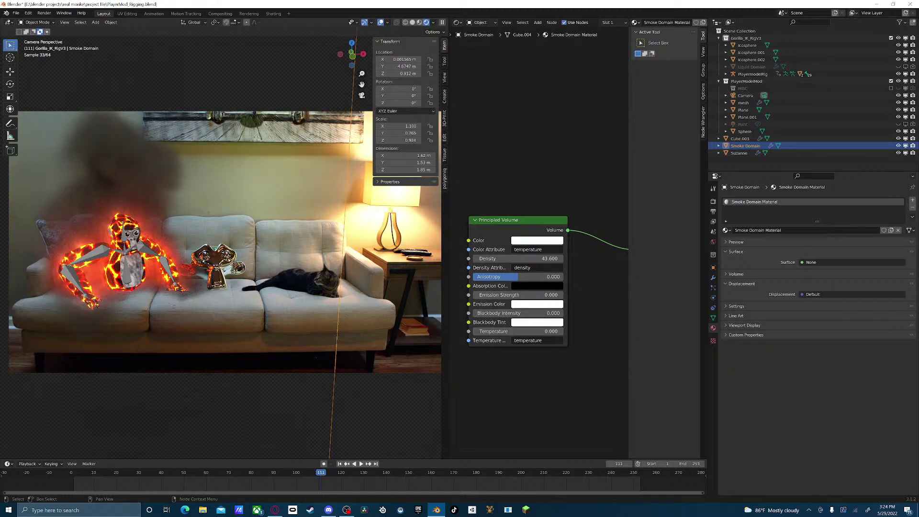
left_click(537, 240)
mouse_move(583, 122)
left_mouse_down()
mouse_move(583, 181)
mouse_move(582, 121)
left_mouse_up()
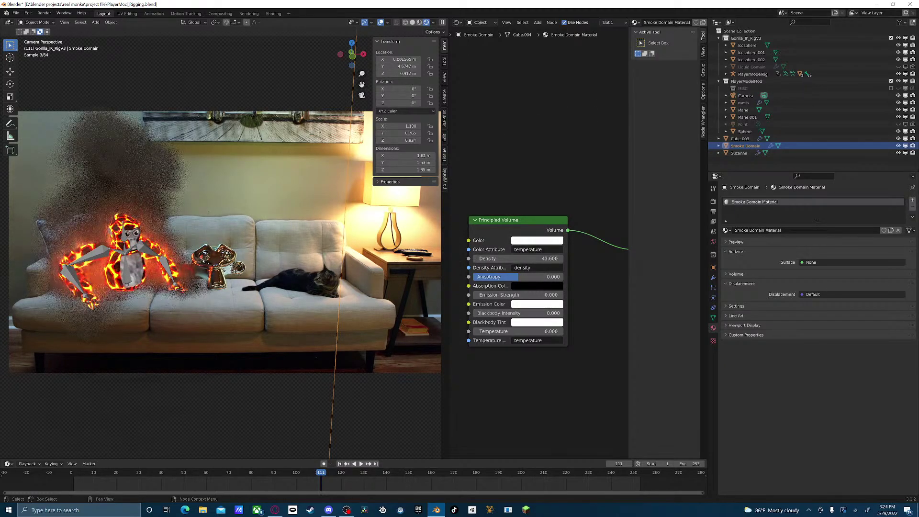
left_click(517, 331)
type("98.6")
key("Return")
key("BackSpace")
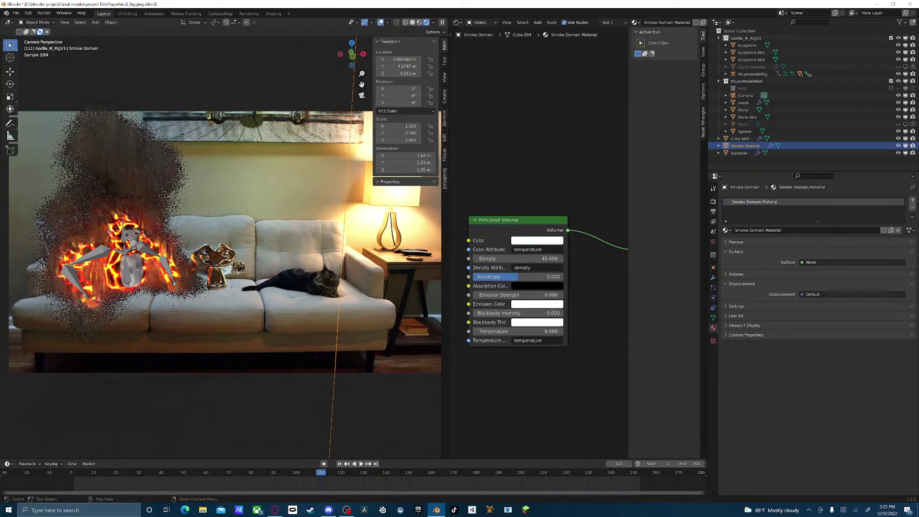
- Try an Emission Strength of 0.1 and a Blackbody Intensity of about 0.98 on the Principled Volume, undoing each change
mouse_move(518, 295)
left_mouse_down()
mouse_move(560, 295)
mouse_move(520, 295)
left_mouse_up()
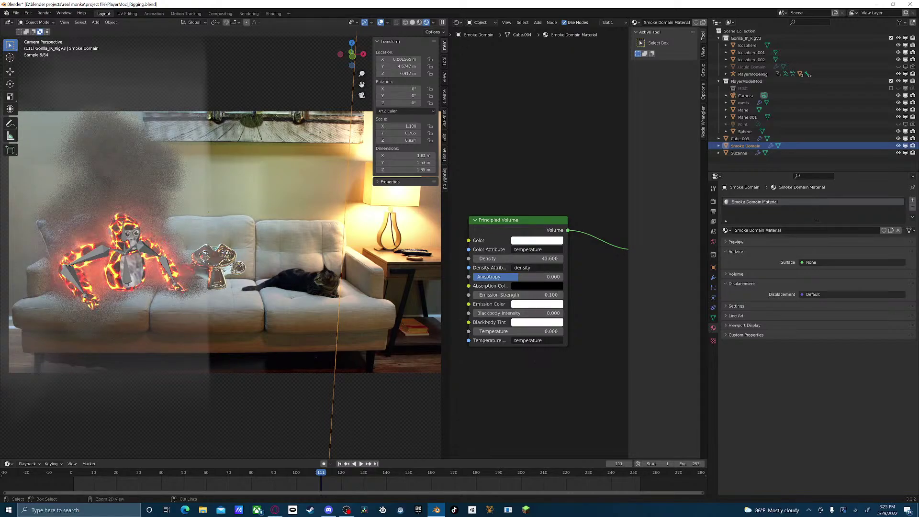
key("ctrl+z")
left_click_drag(514, 313, 560, 313)
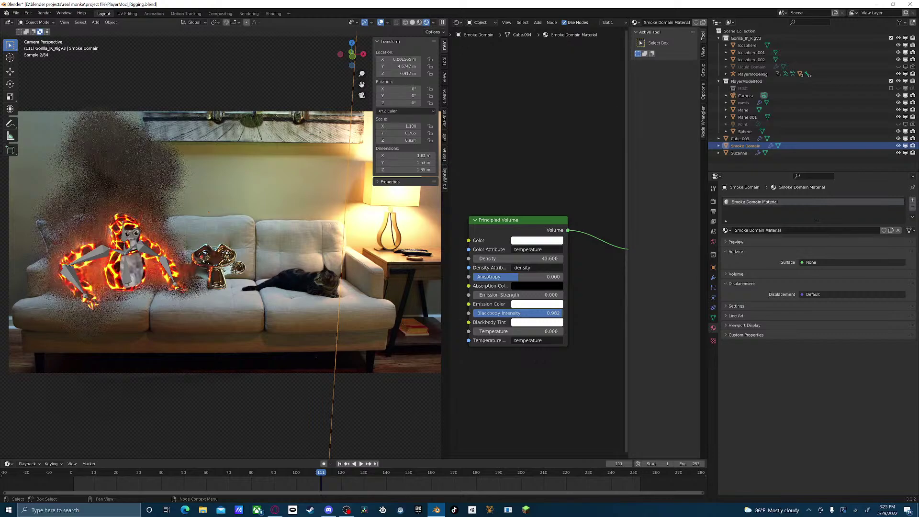
key("ctrl+z")
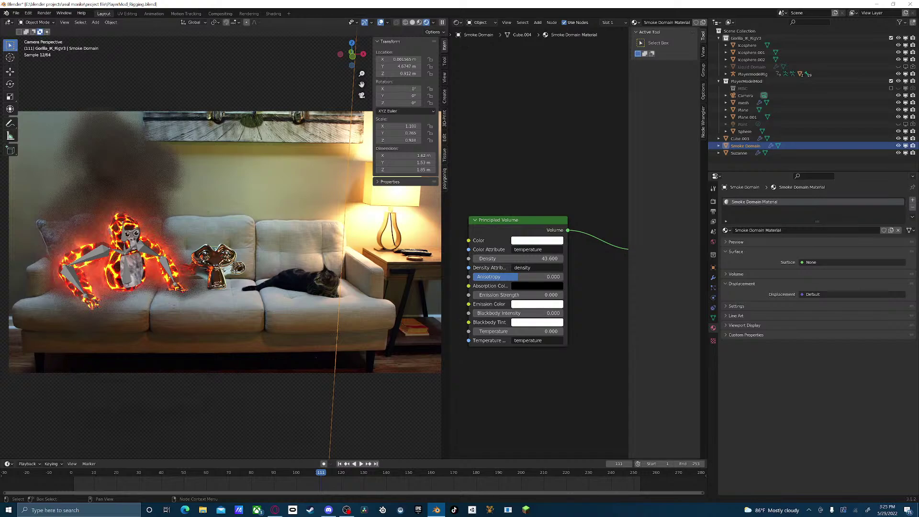
scroll(522, 333, "down", 1)
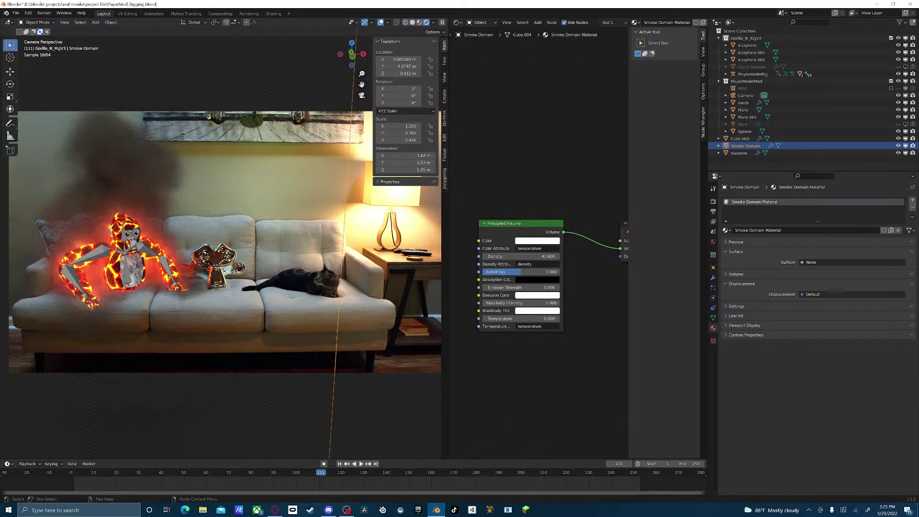
scroll(537, 243, "down", 1)
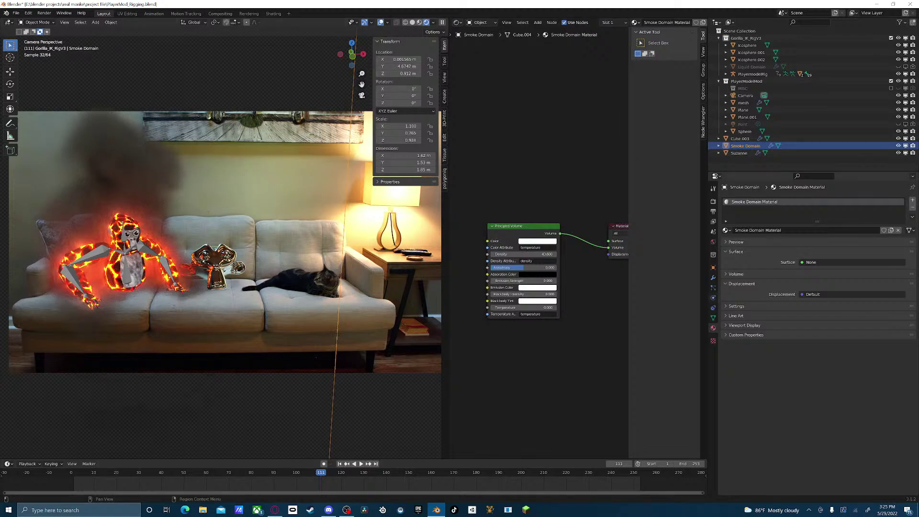
- Review the Smoke Domain's fluid physics settings and set its Resolution Divisions to 128
left_click(713, 298)
scroll(819, 338, "down", 7)
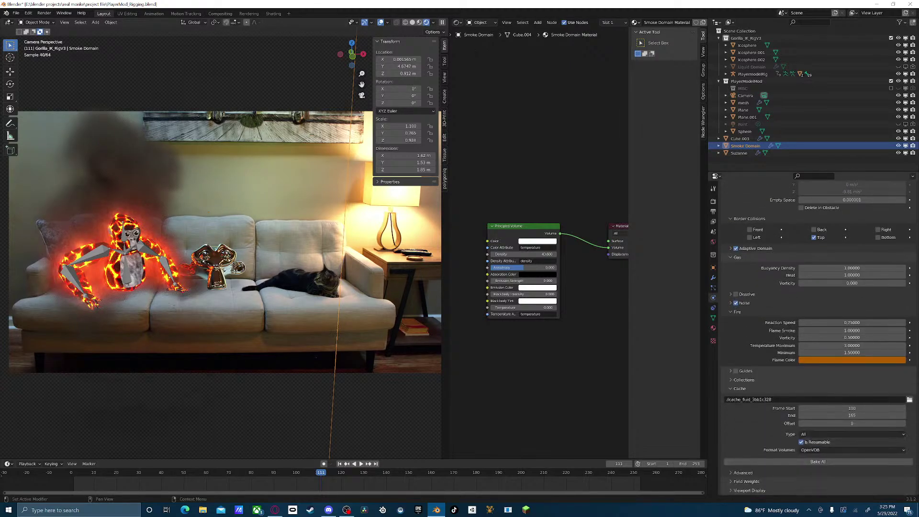
scroll(818, 335, "up", 4)
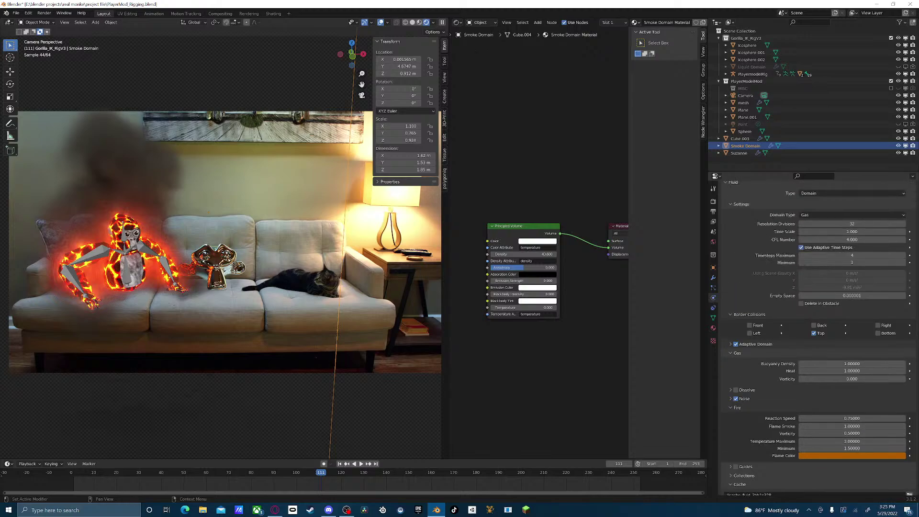
scroll(819, 335, "down", 3)
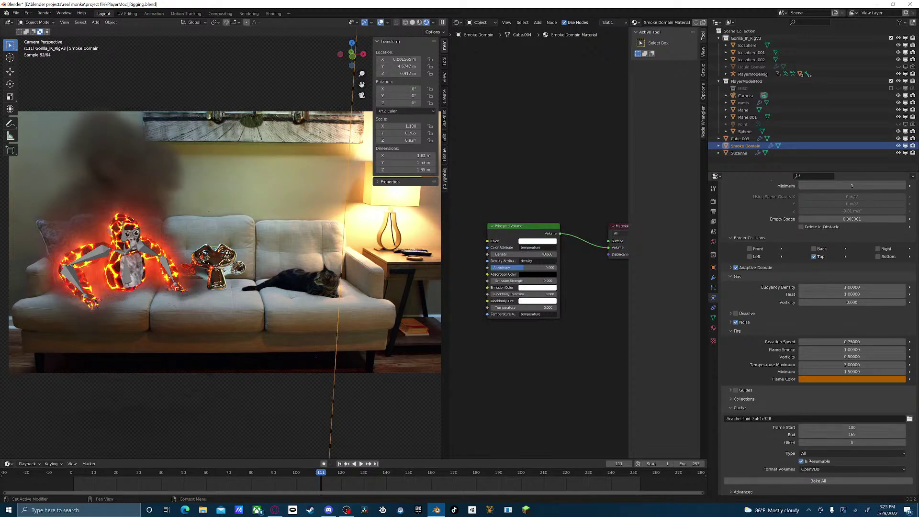
scroll(819, 287, "up", 4)
double_click(852, 233)
type("1c32")
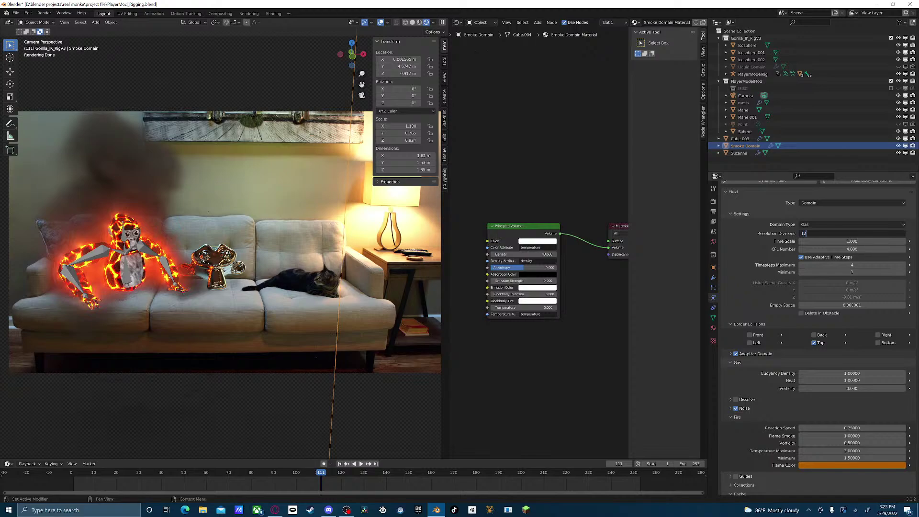
type("8")
key("Return")
- Start baking the whole fluid simulation at the current resolution, cancel the bake, and free the cached data
scroll(818, 335, "down", 5)
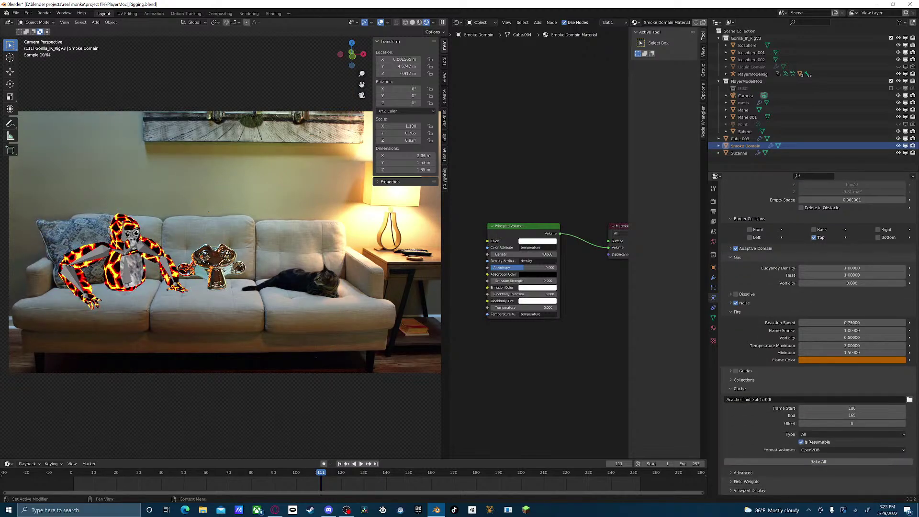
left_click(818, 461)
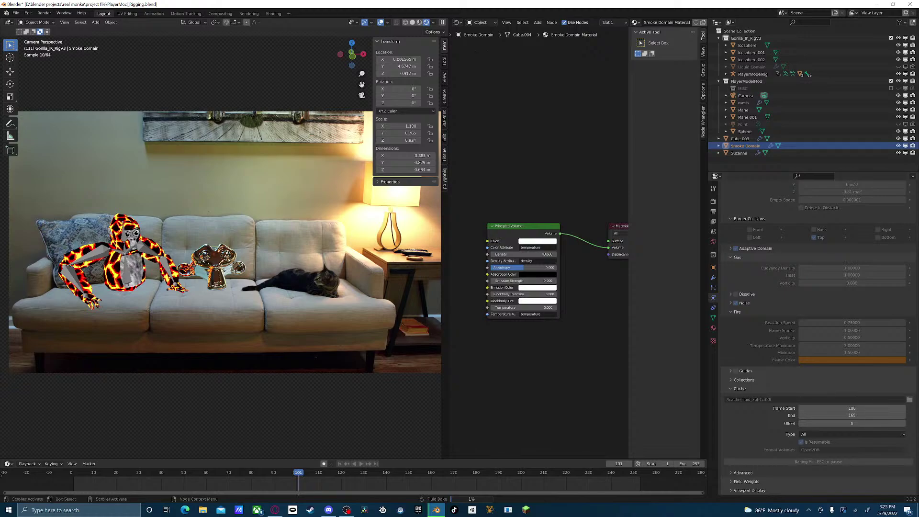
key("Escape")
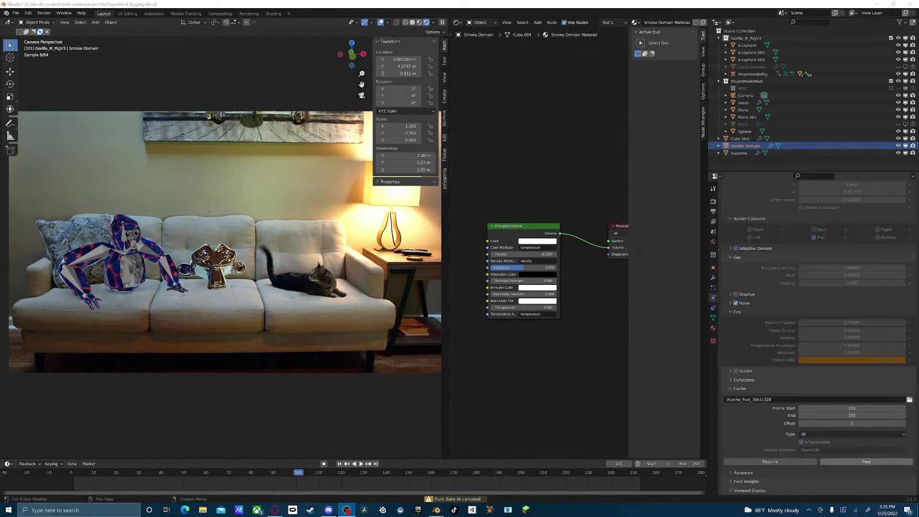
left_click(866, 461)
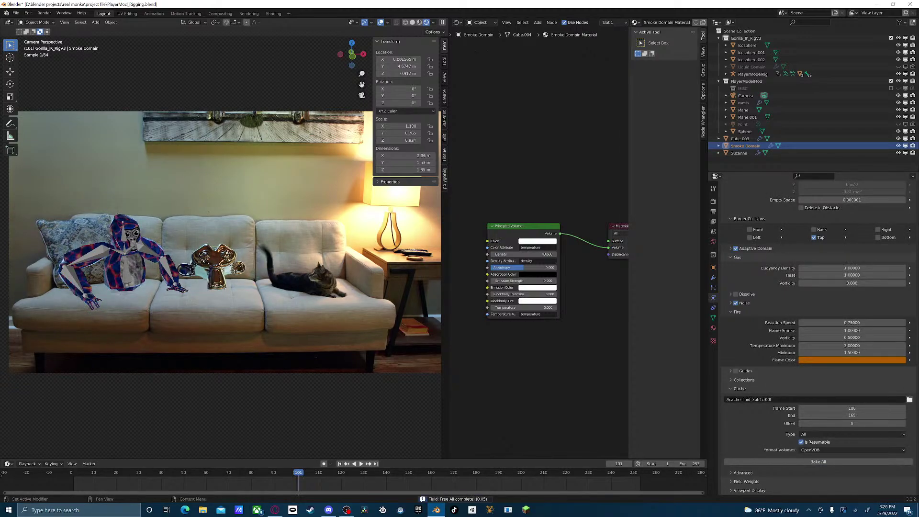
- Select the gorilla's body mesh and set its fluid Flow Type to Smoke
left_click(126, 273)
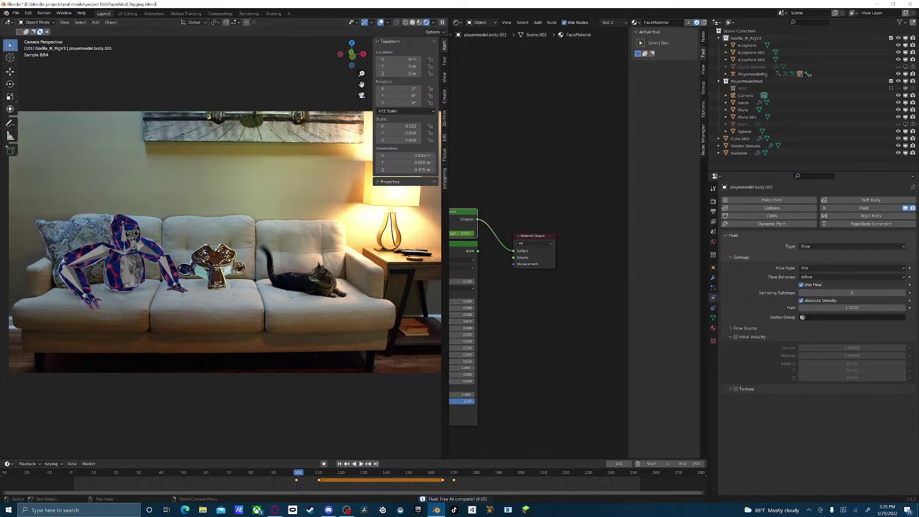
left_click(851, 268)
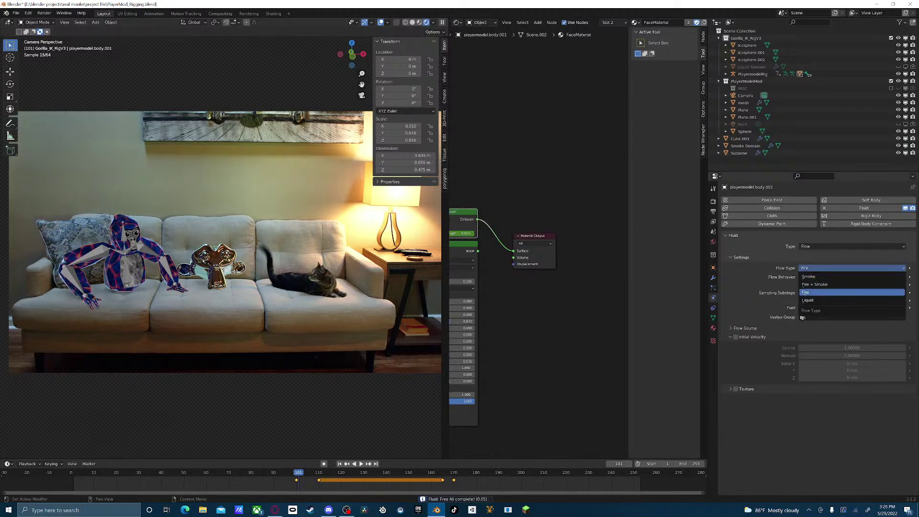
left_click(833, 276)
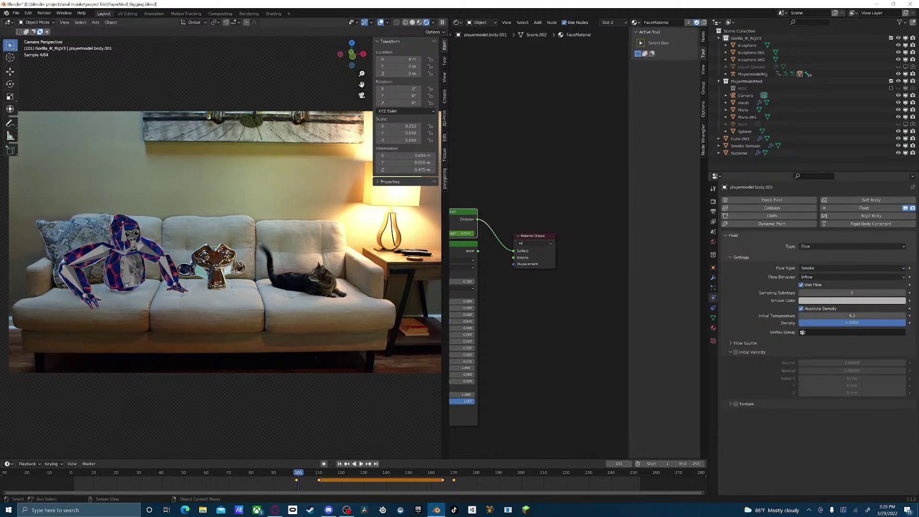
- Return to the Smoke Domain, start a full bake of the smoke-only simulation, and cancel it
left_click(745, 146)
scroll(813, 335, "down", 5)
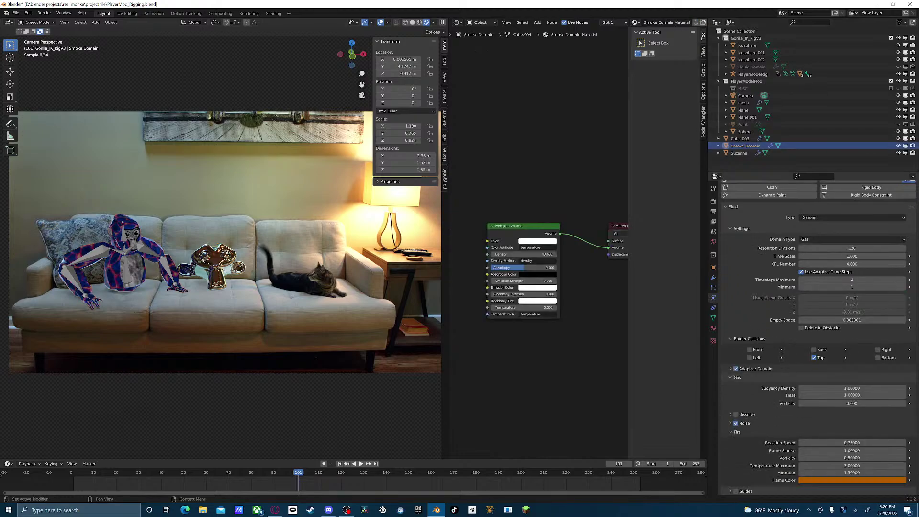
scroll(819, 335, "down", 4)
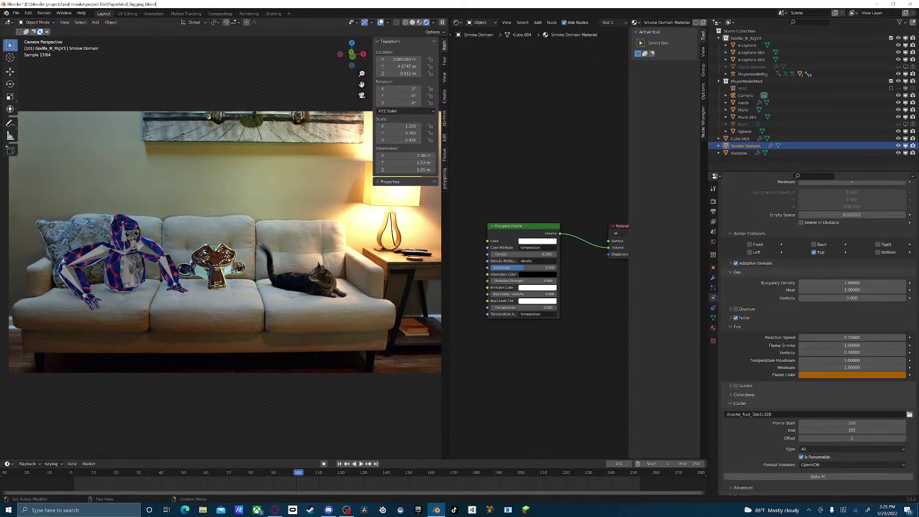
left_click(818, 462)
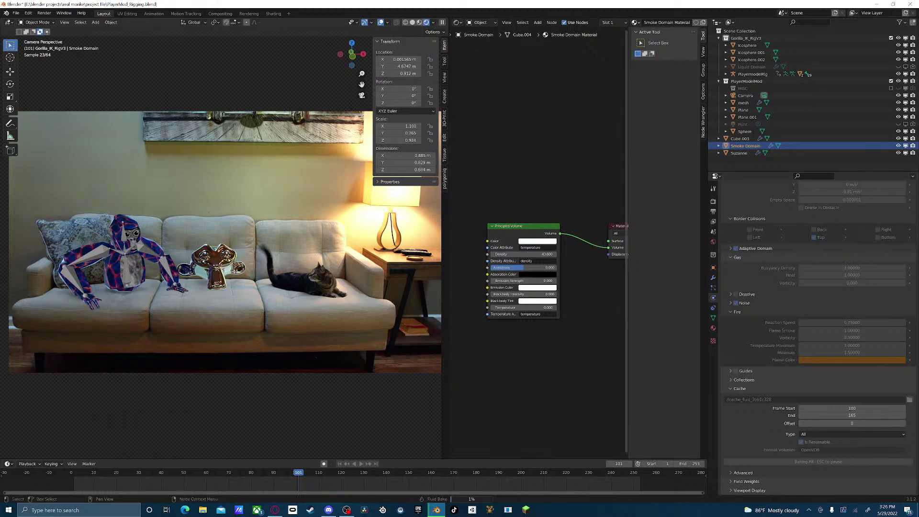
key("Escape")
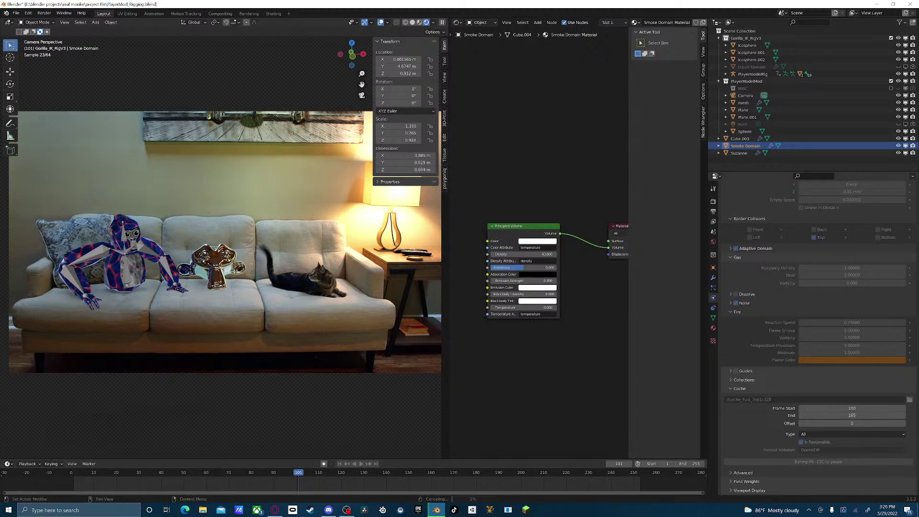
- Expand the Noise settings, free the cancelled bake, and set the Smoke Domain's Resolution Divisions to 256
left_click(731, 303)
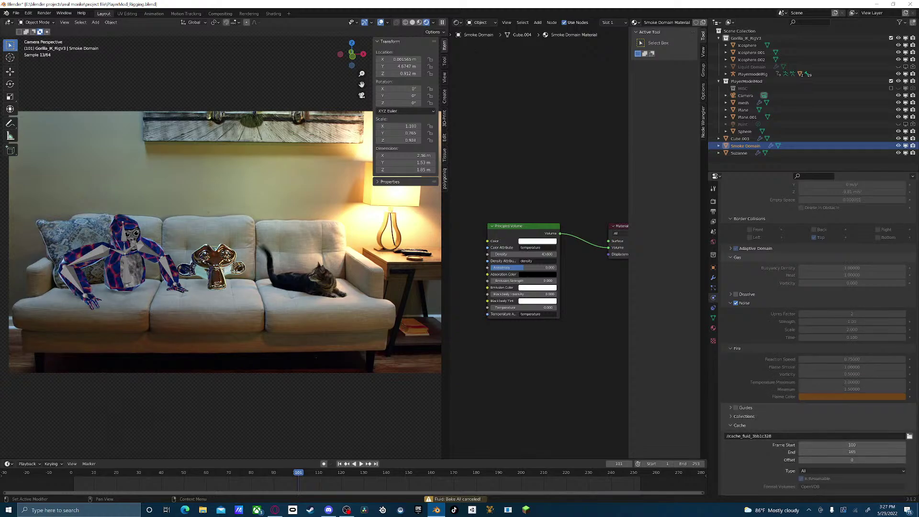
scroll(814, 311, "up", 5)
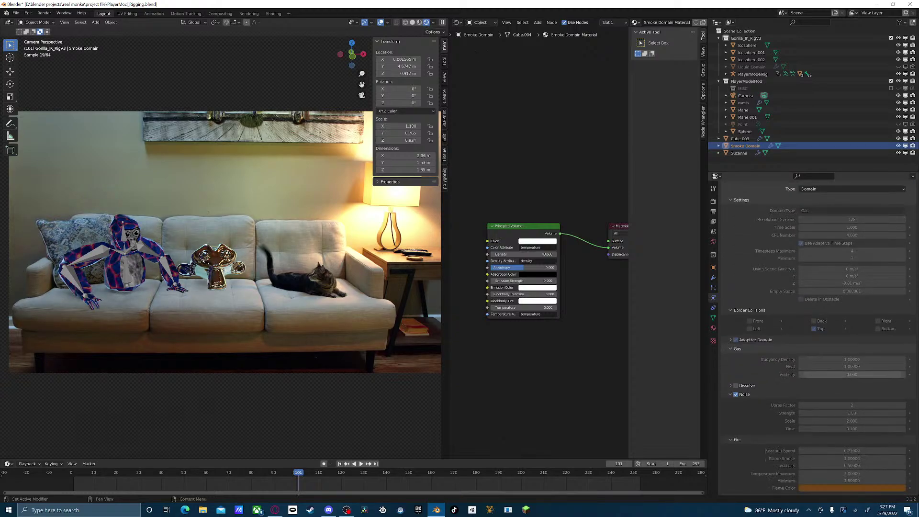
scroll(814, 335, "down", 5)
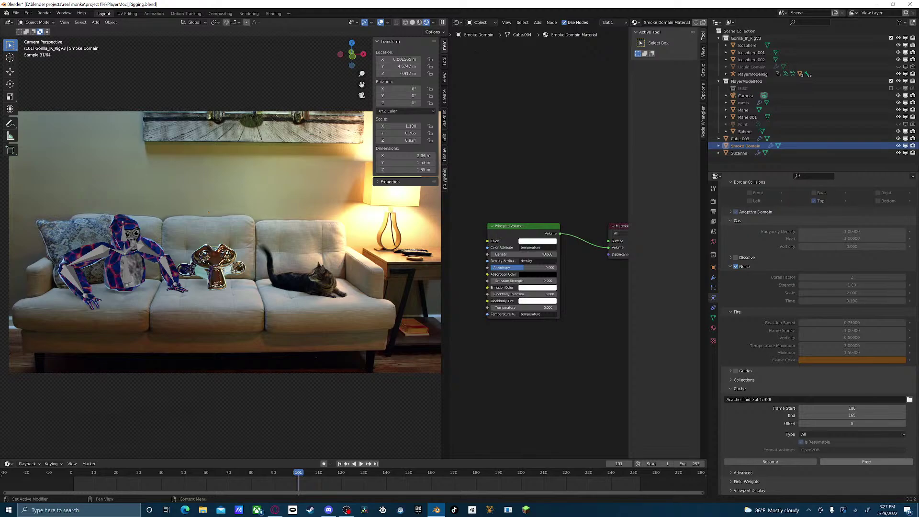
left_click(866, 461)
scroll(814, 335, "up", 5)
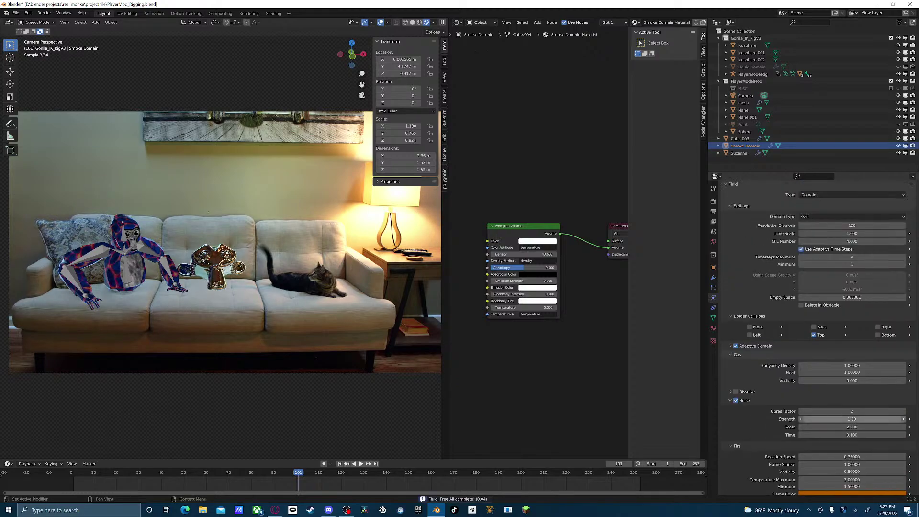
left_click(852, 225)
type("256")
key("Return")
- Bake the higher-resolution smoke simulation and stop the bake once it reaches about frame 112
scroll(813, 335, "down", 5)
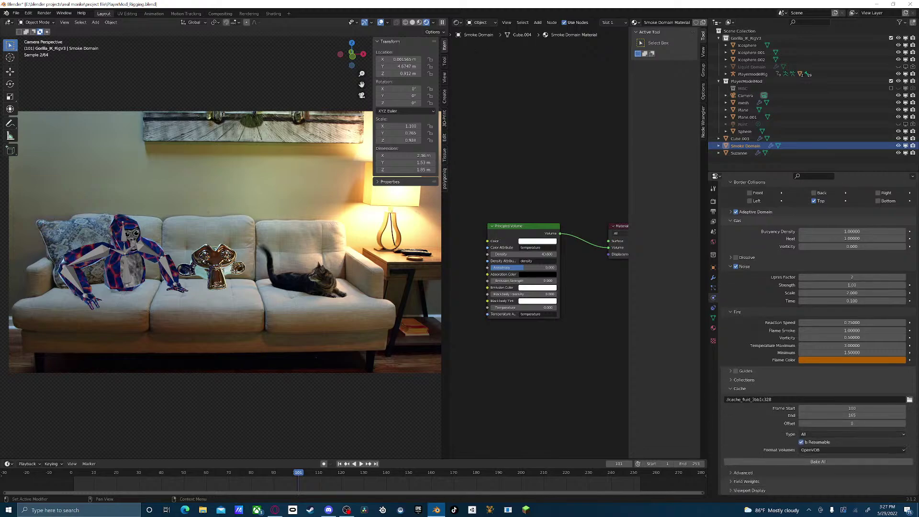
left_click(818, 461)
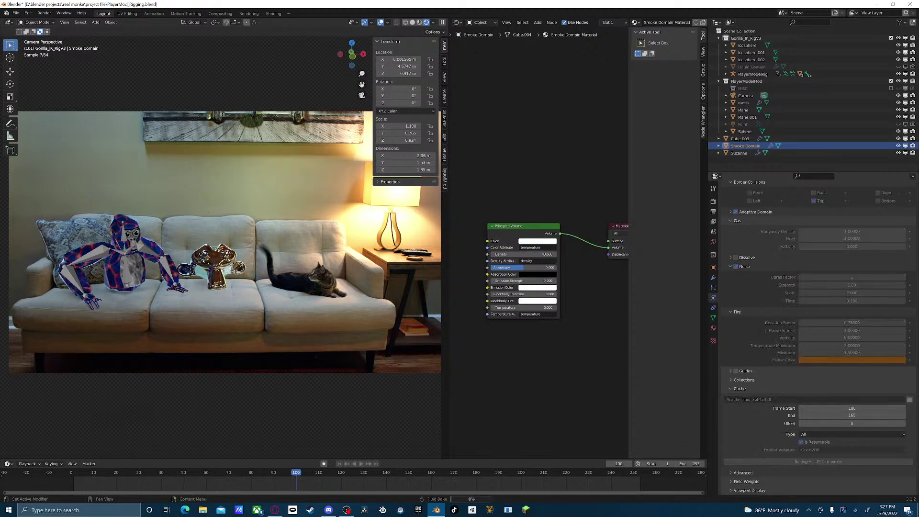
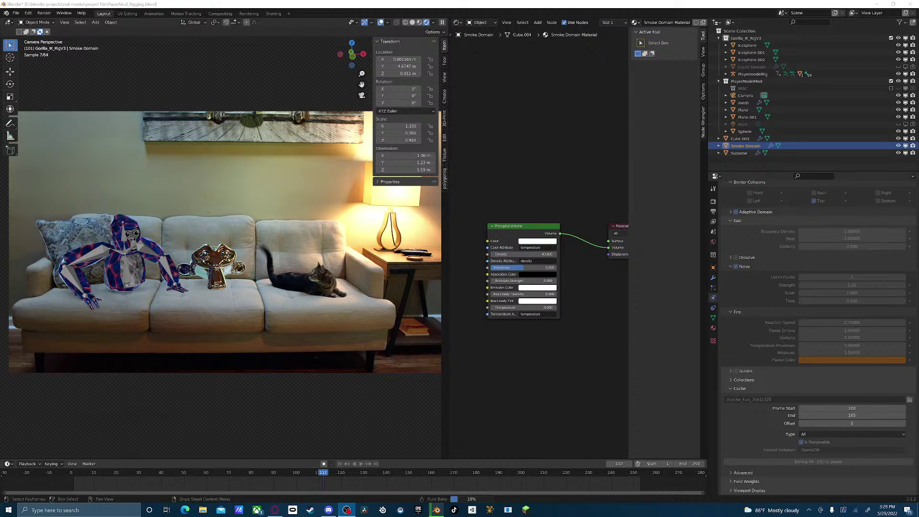
key("Escape")
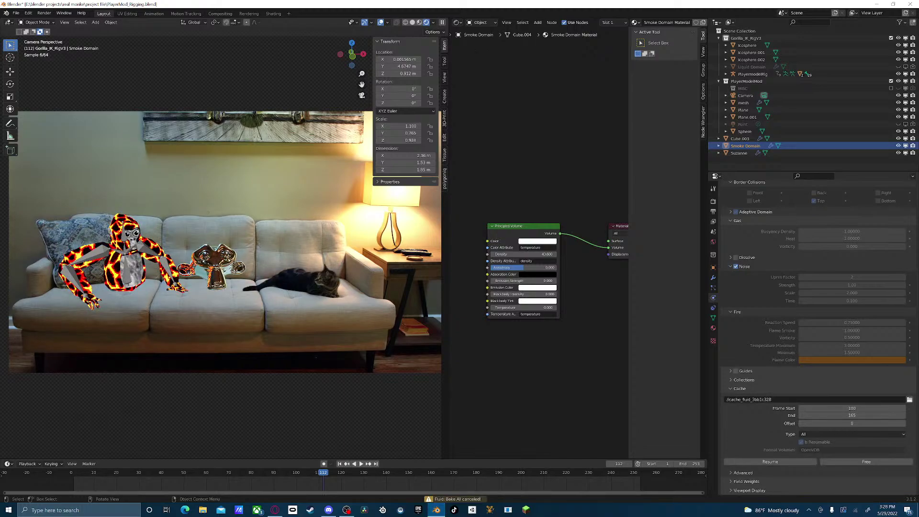
- Go to frame 111 and sharply lower the Density of the Smoke Domain's Principled Volume to thin the smoke
left_click(320, 473)
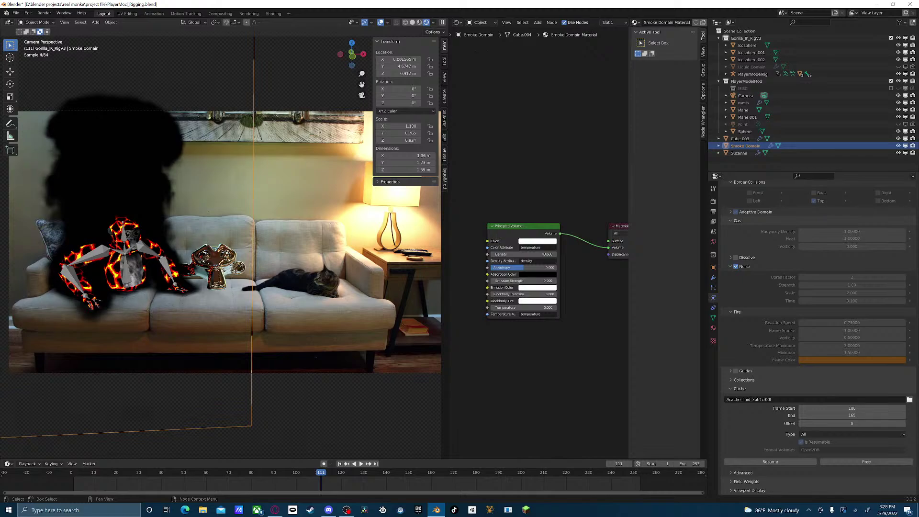
left_click_drag(533, 254, 470, 254)
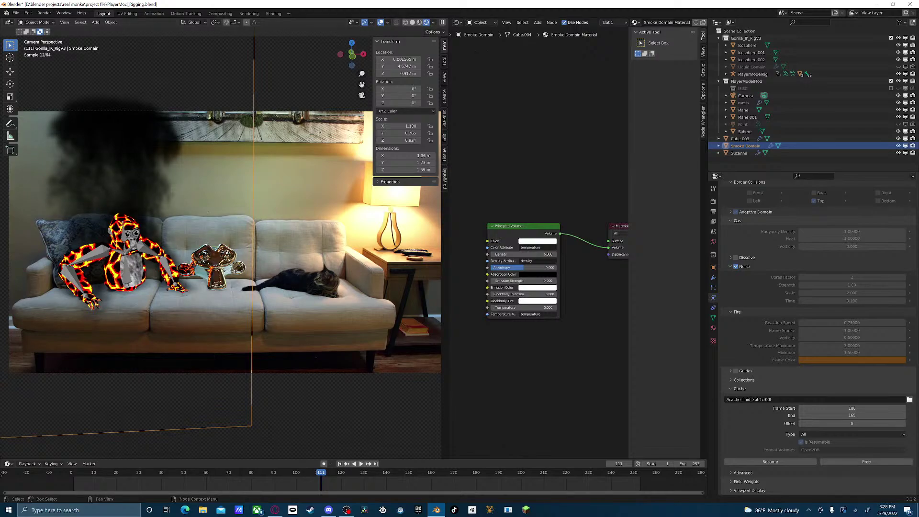
middle_click_drag(574, 287, 558, 284)
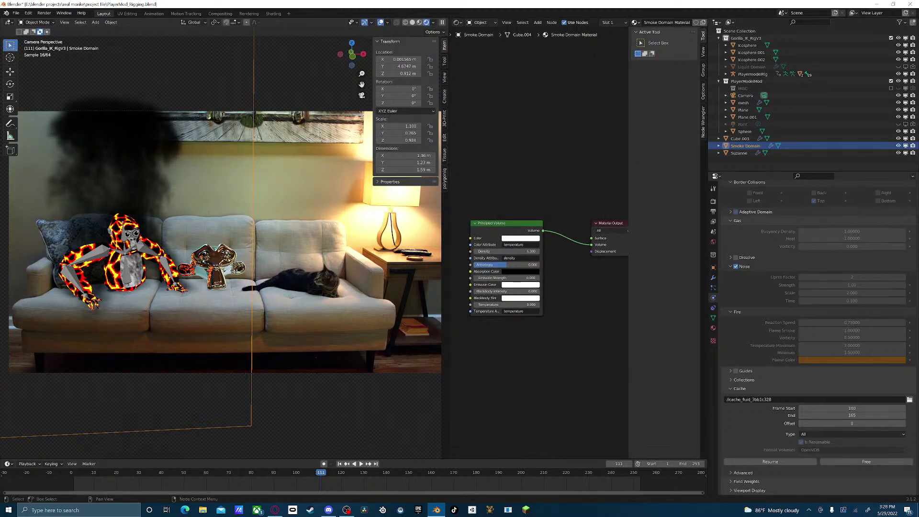
- Lighten the Absorption Color of the Smoke Domain's Principled Volume to grey
left_click(521, 271)
left_click_drag(553, 229, 554, 217)
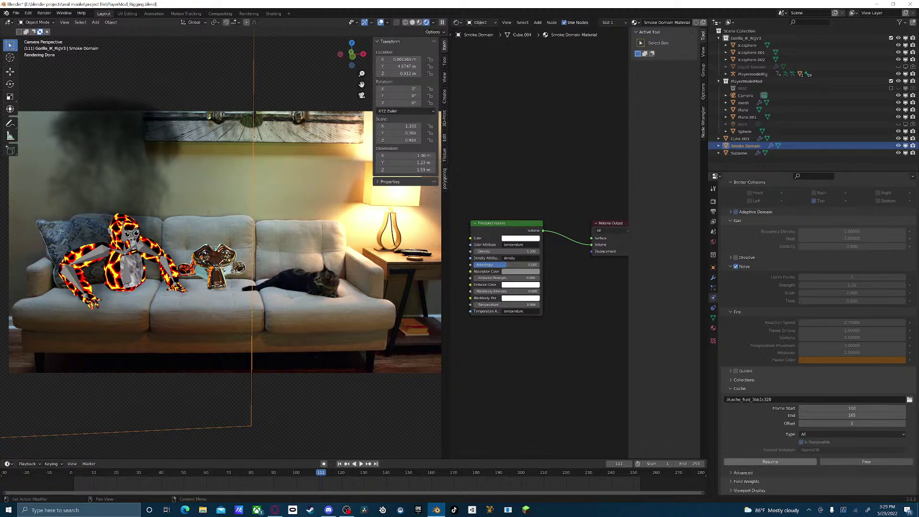
- Resume the smoke bake, stop it at about frame 120, and step back to frame 119 to check the smoke
left_click(770, 461)
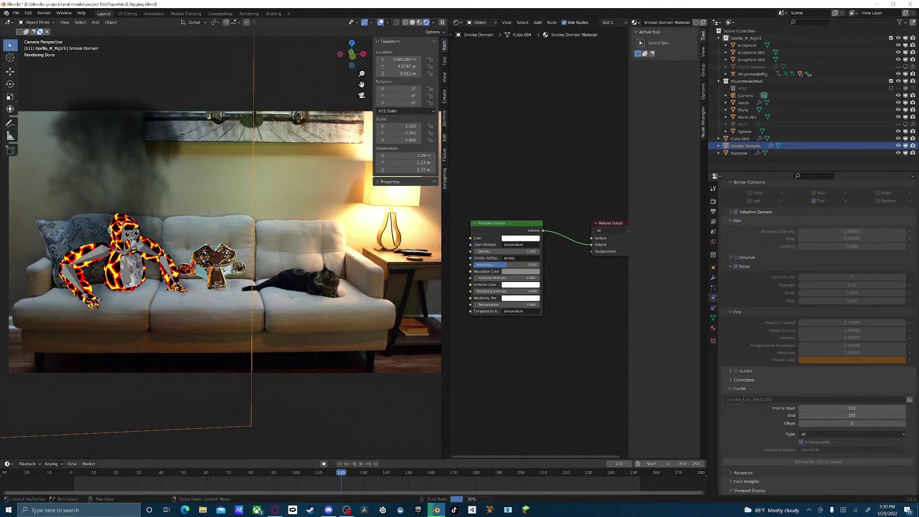
key("Escape")
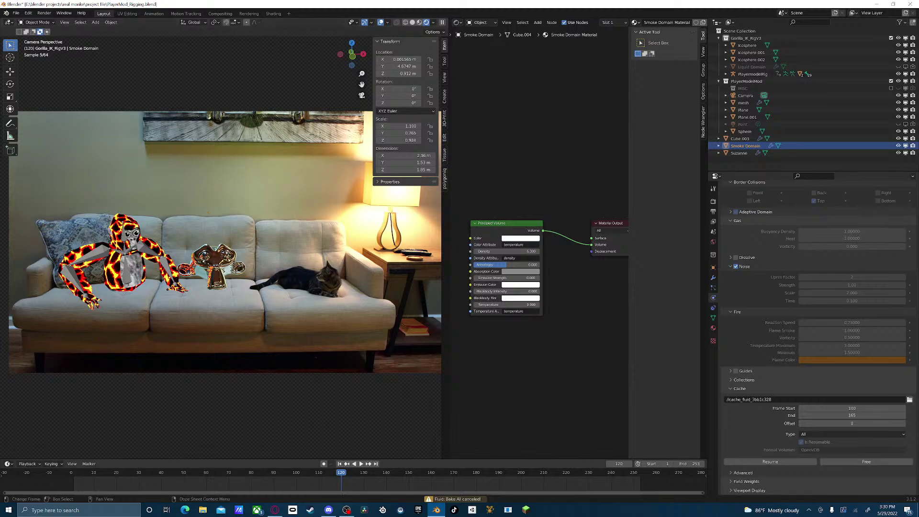
key("Left")
key("Left")
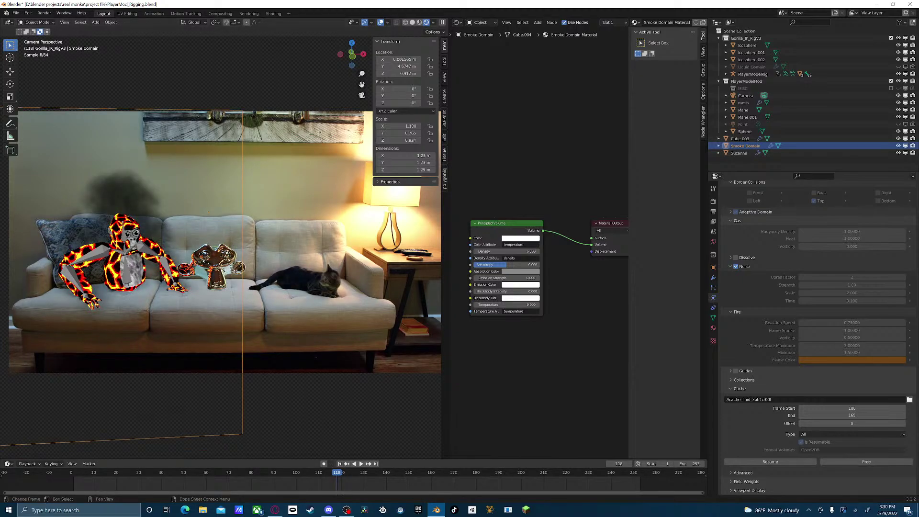
key("Right")
key("Right")
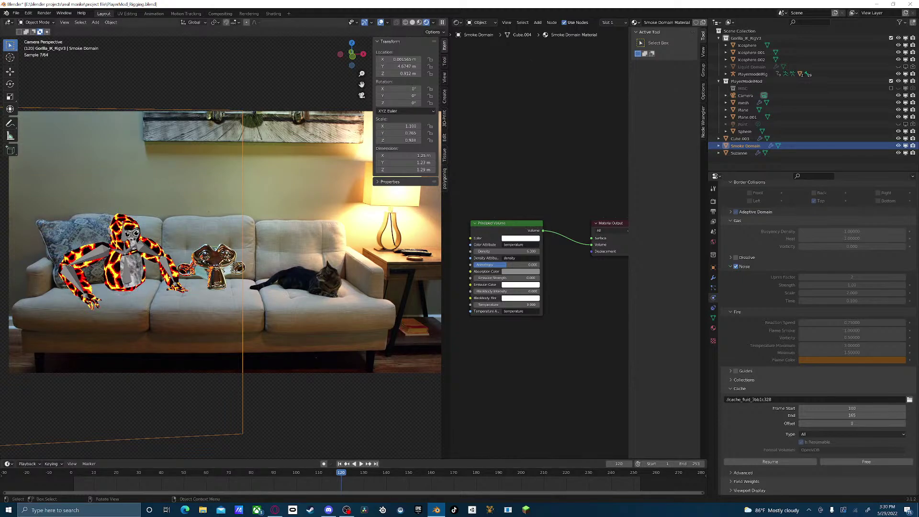
key("Left")
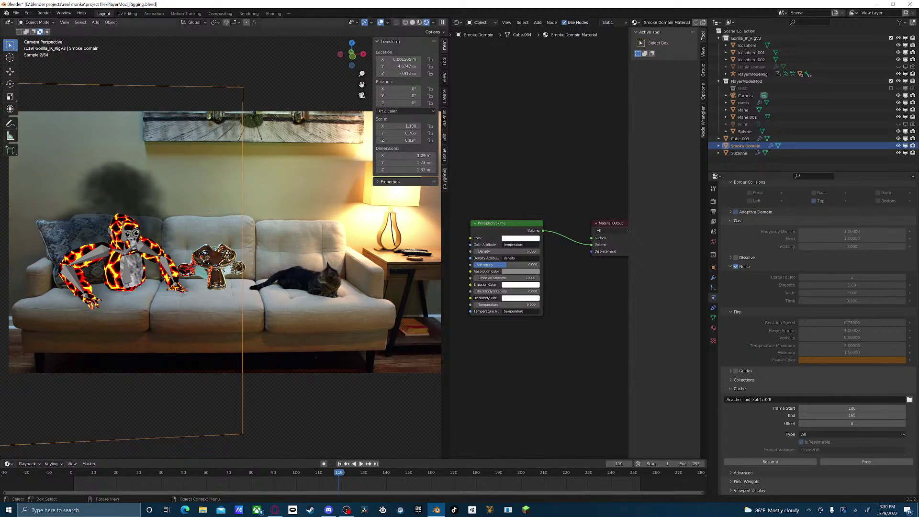
- Try a white Absorption Color and a different Density on the Principled Volume, and undo the Density change
scroll(221, 240, "up", 2)
scroll(220, 239, "up", 5)
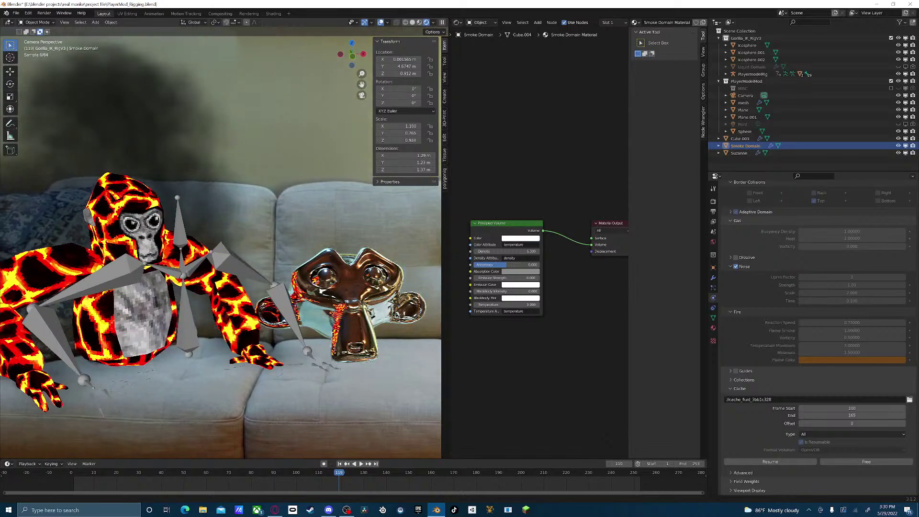
left_click(521, 272)
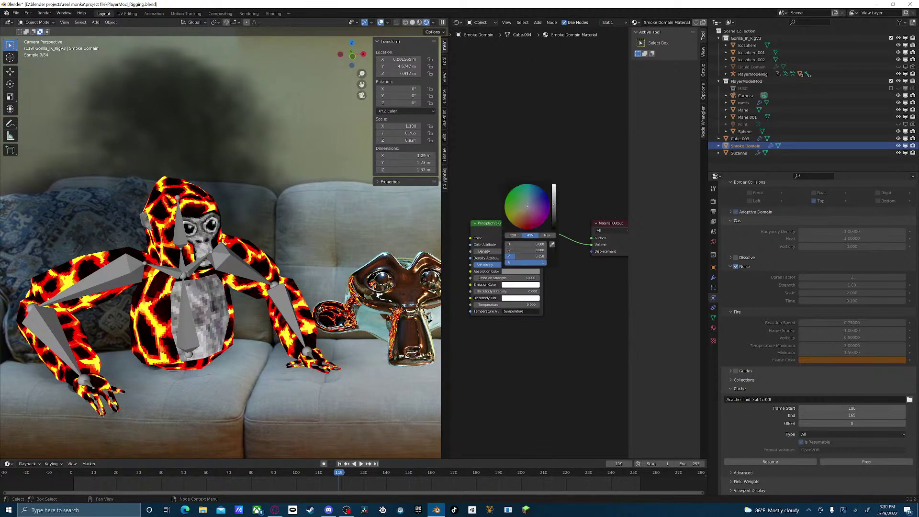
left_click_drag(554, 204, 554, 186)
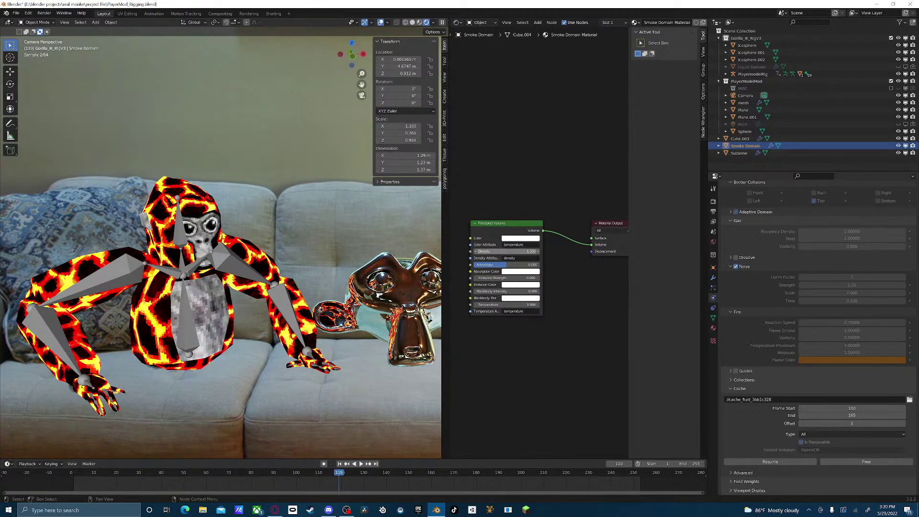
left_click(520, 238)
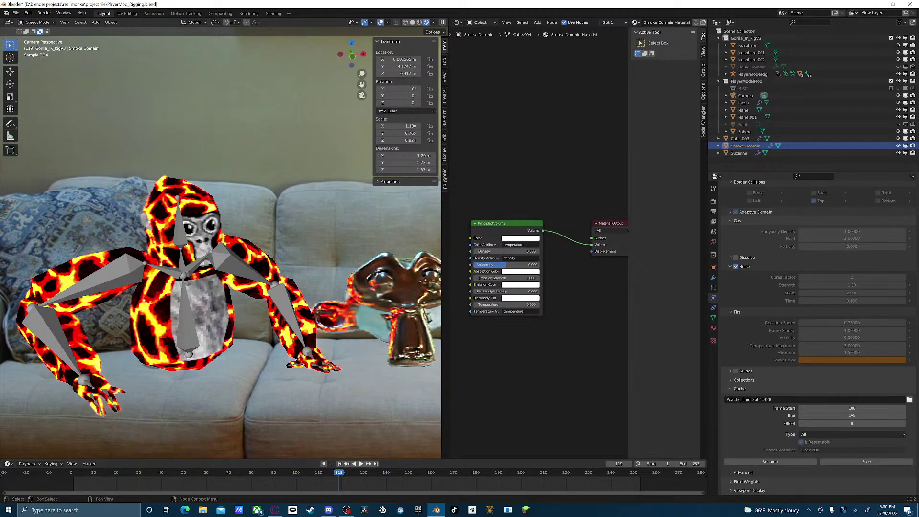
left_click_drag(515, 251, 529, 252)
key("ctrl+z")
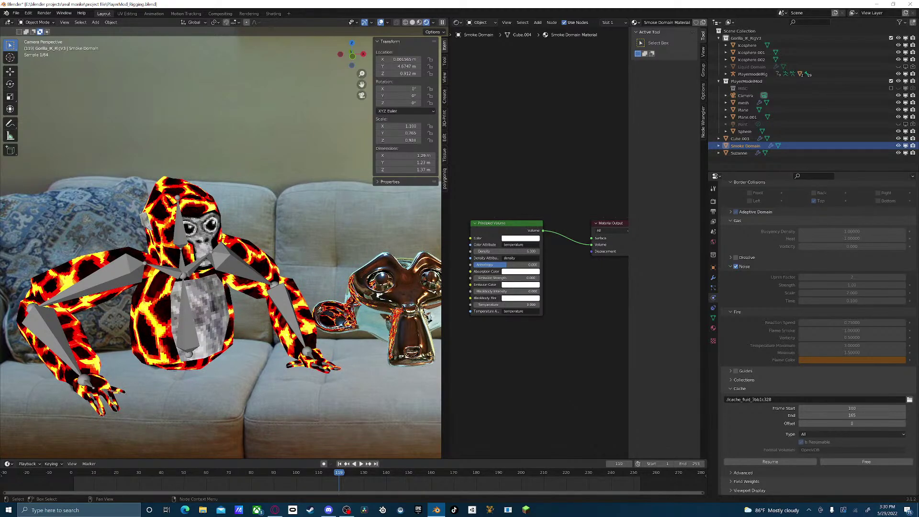
- Darken the Principled Volume's Absorption Color to a medium grey and briefly test-render frame 119
left_click(520, 238)
left_click_drag(554, 186, 554, 212)
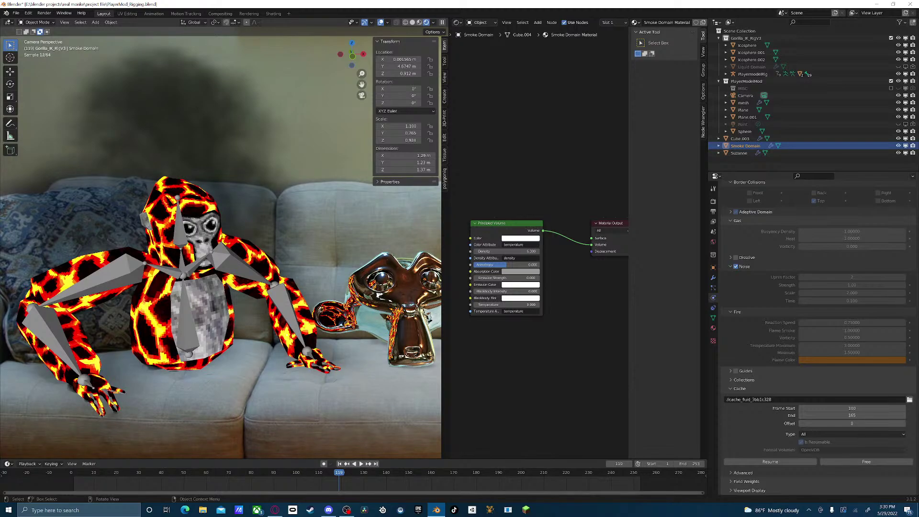
key("F12")
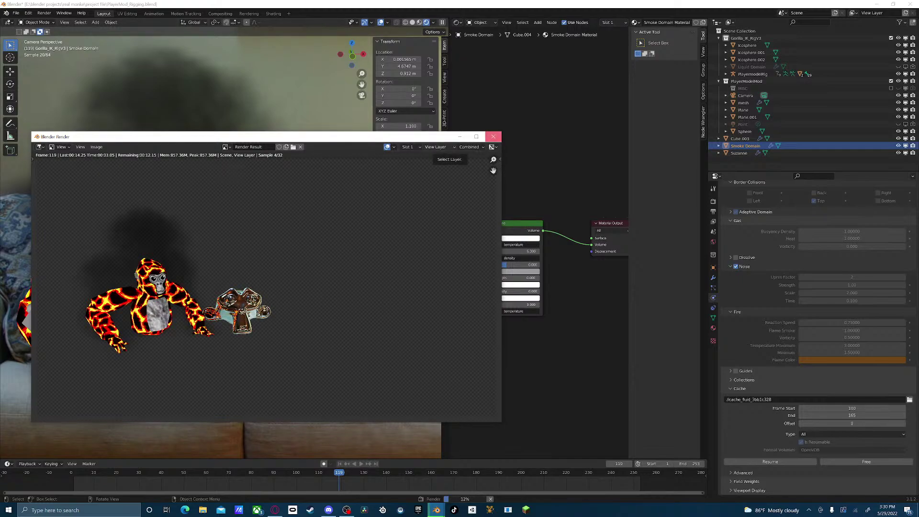
left_click(493, 137)
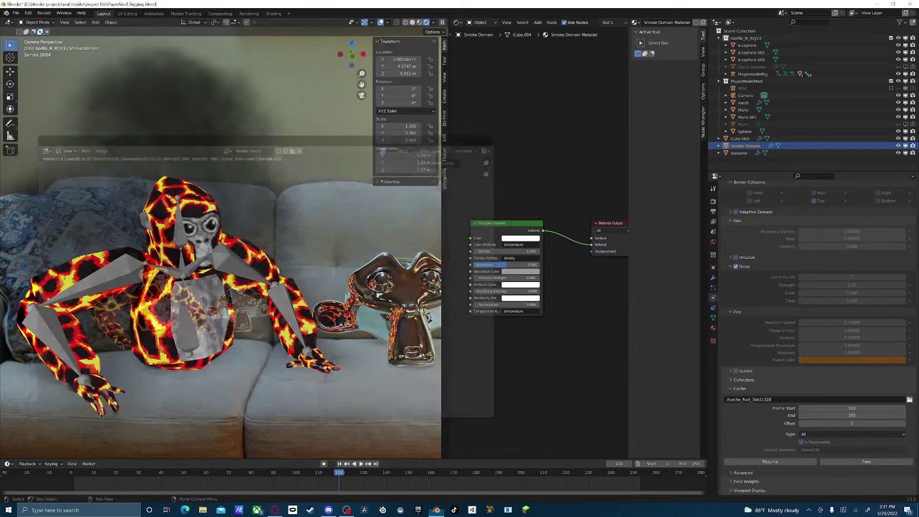
- Free the baked smoke and set the gorilla body's fluid Flow Type to Fire
left_click(866, 462)
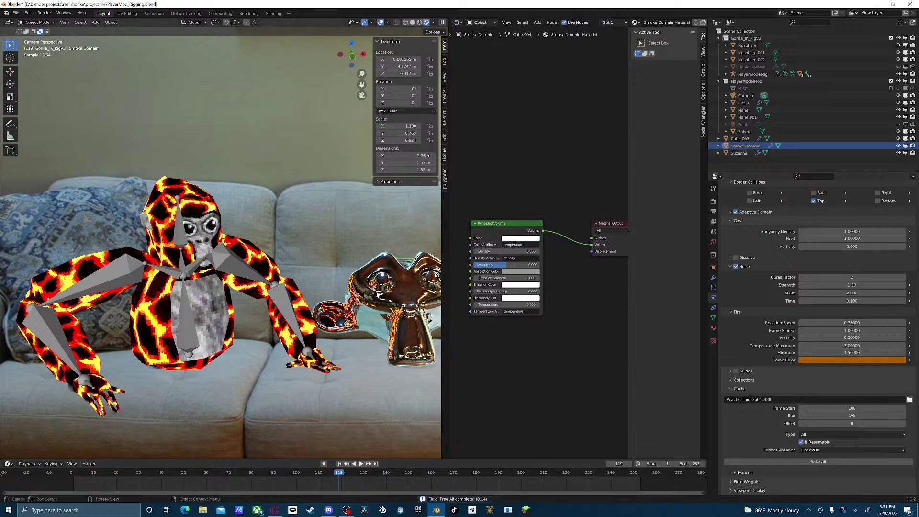
left_click(201, 288)
left_click(852, 268)
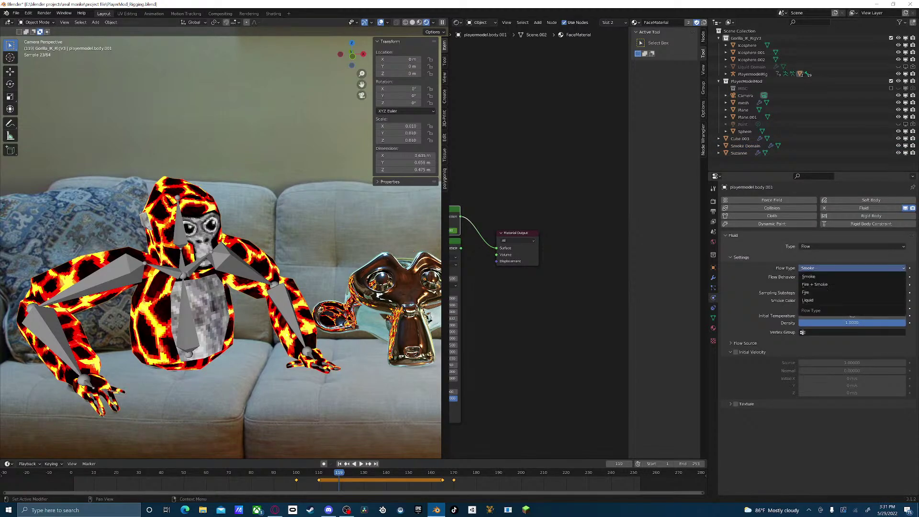
left_click(809, 292)
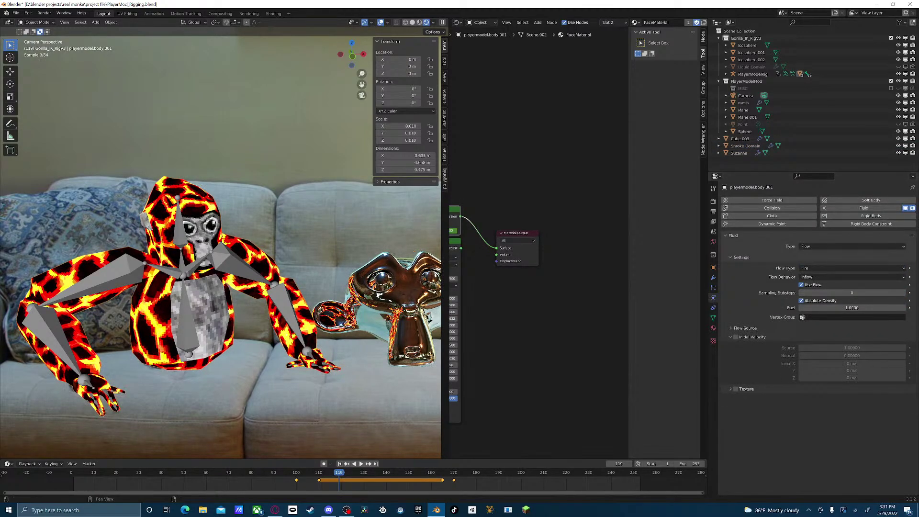
- Return to the Smoke Domain and set its Principled Volume Density to 65
middle_click_drag(498, 311, 549, 313)
left_click(746, 146)
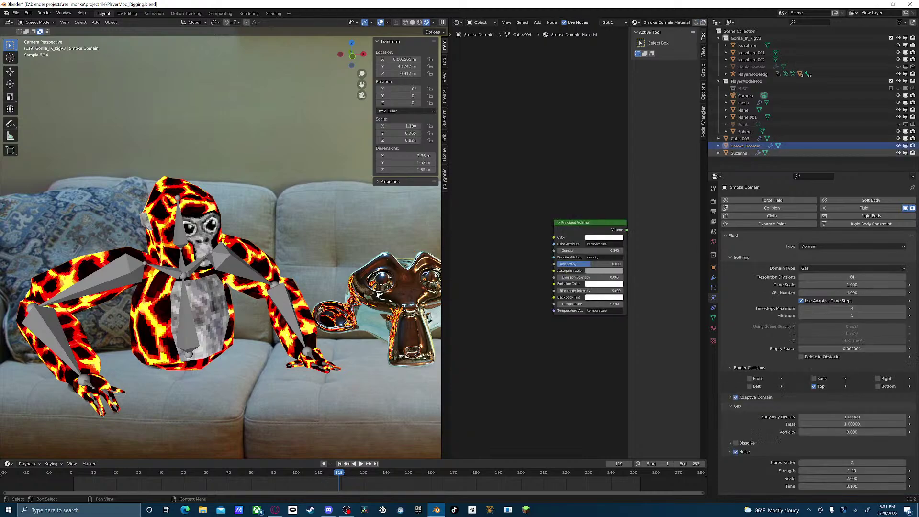
middle_click_drag(601, 251, 587, 250)
left_click(582, 251)
type("65")
key("Return")
- Bake all of the fire simulation, stop it at about frame 108, and go to frame 107 to check the flames
scroll(814, 335, "down", 3)
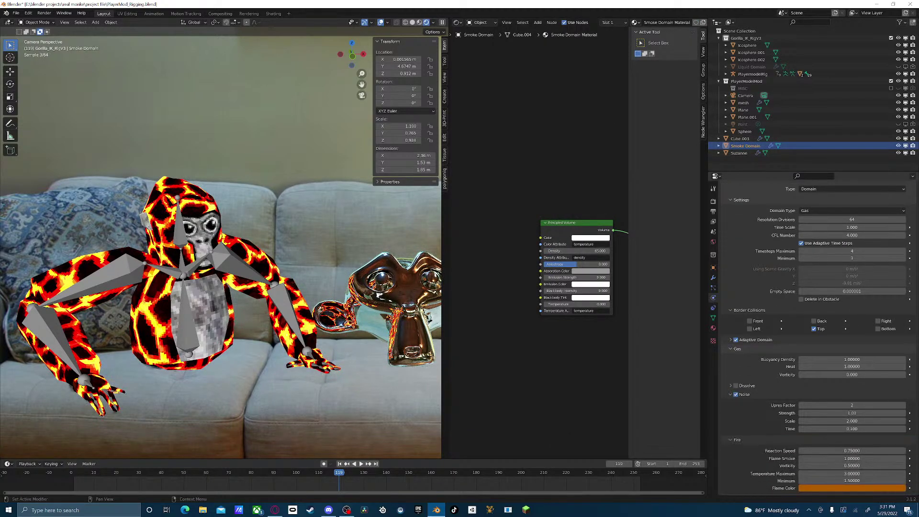
scroll(814, 335, "down", 3)
scroll(813, 335, "up", 3)
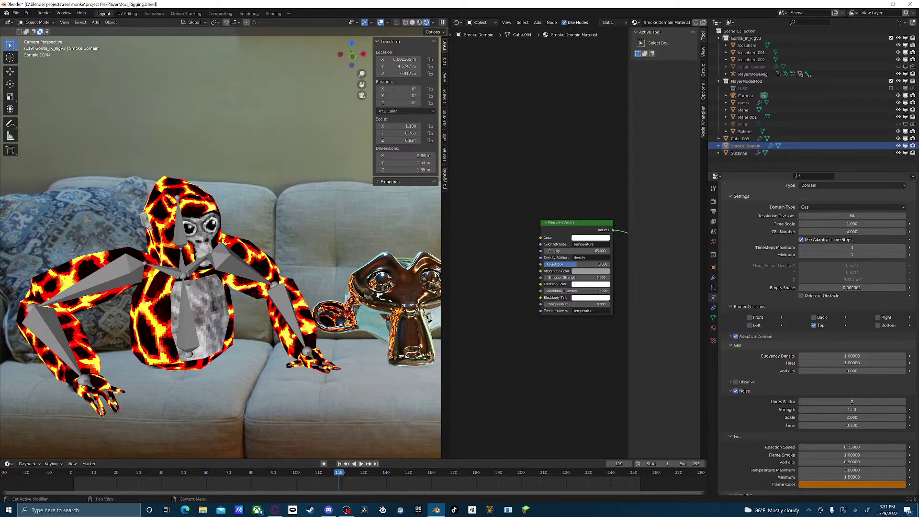
scroll(813, 335, "down", 5)
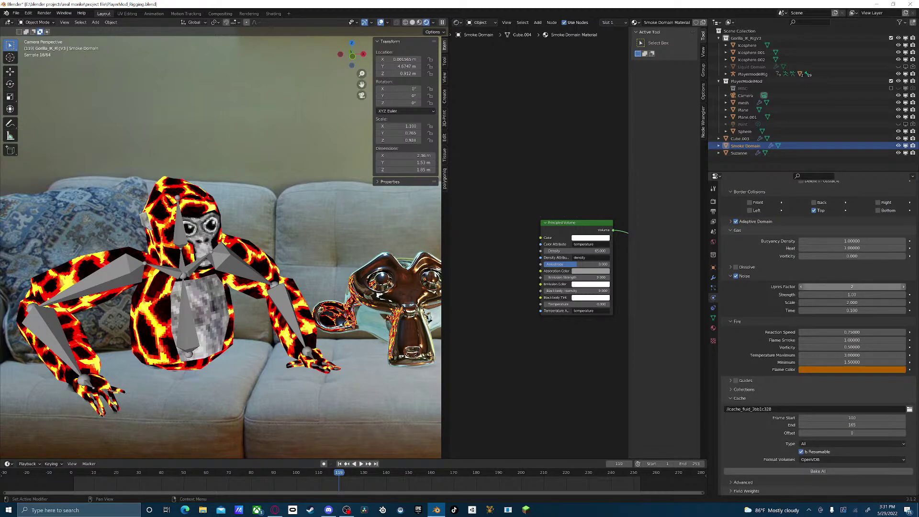
scroll(852, 287, "down", 1)
left_click(818, 462)
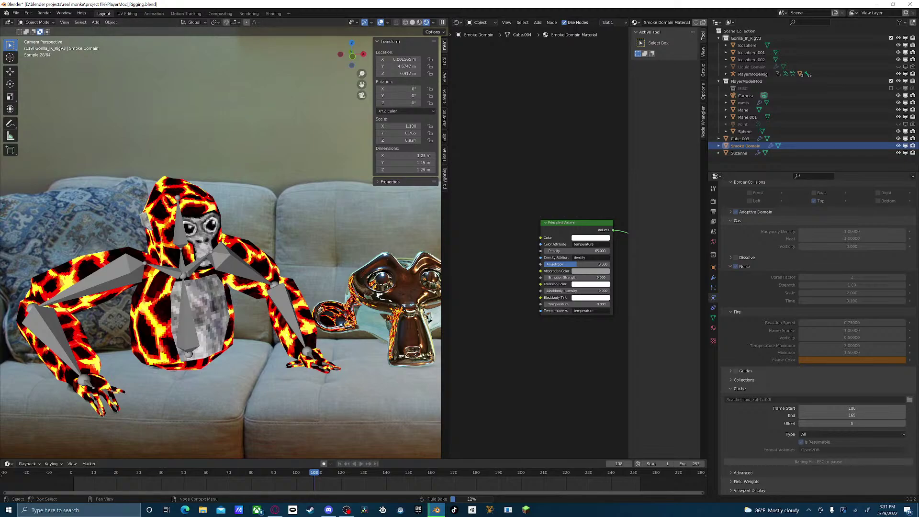
key("Escape")
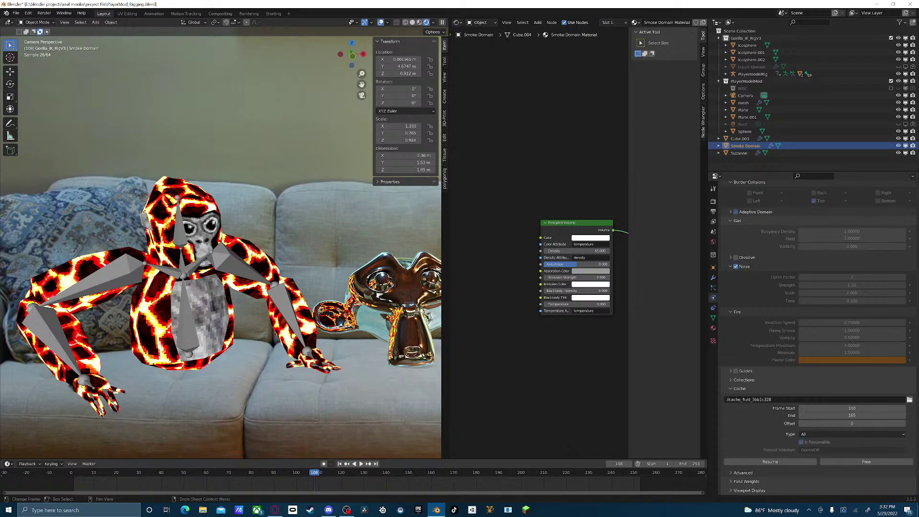
key("Left")
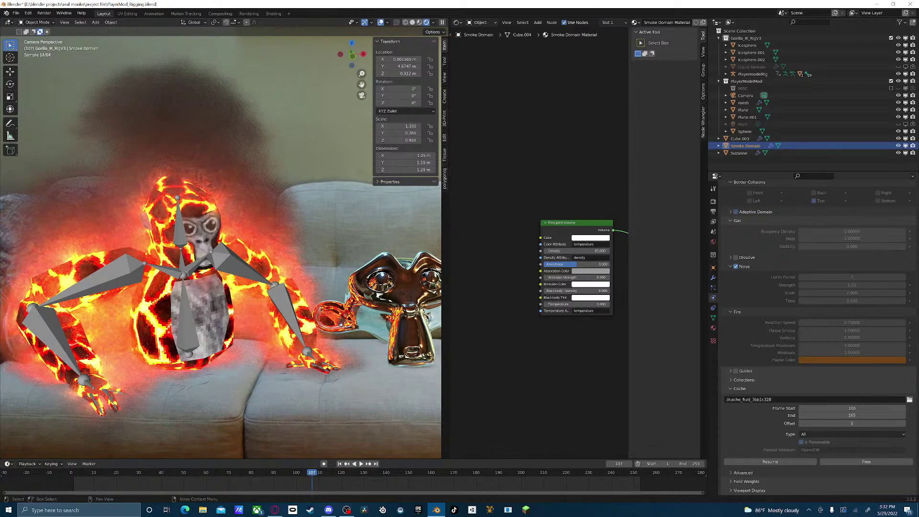
- Resume the fire bake, stop it at frame 108, and switch the viewport to Solid shading
scroll(222, 243, "down", 3)
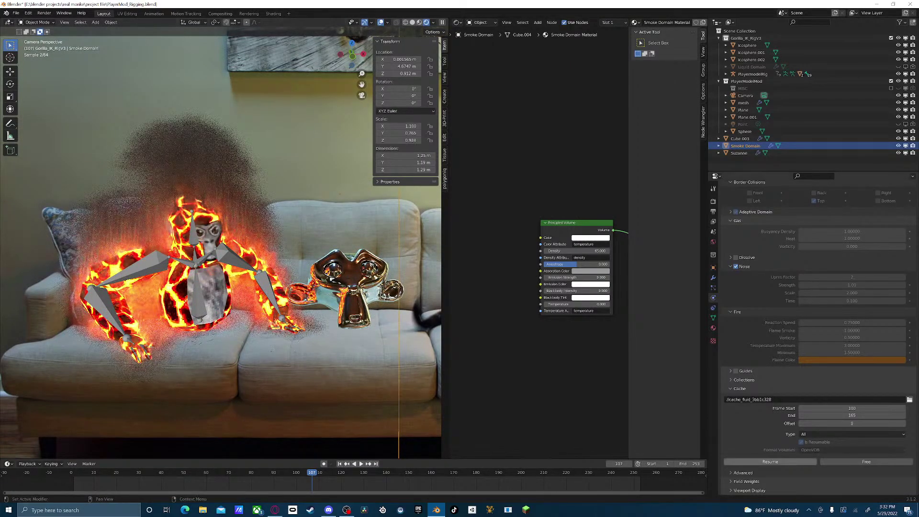
left_click(770, 461)
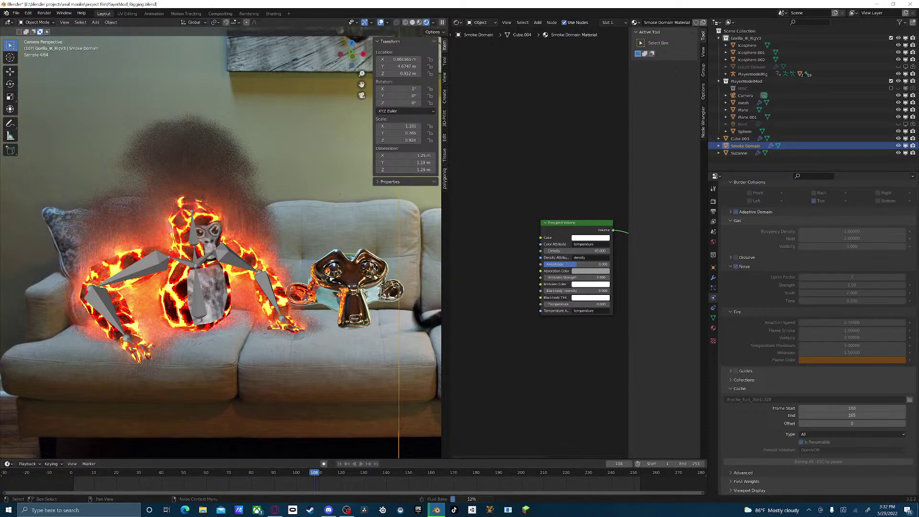
key("Escape")
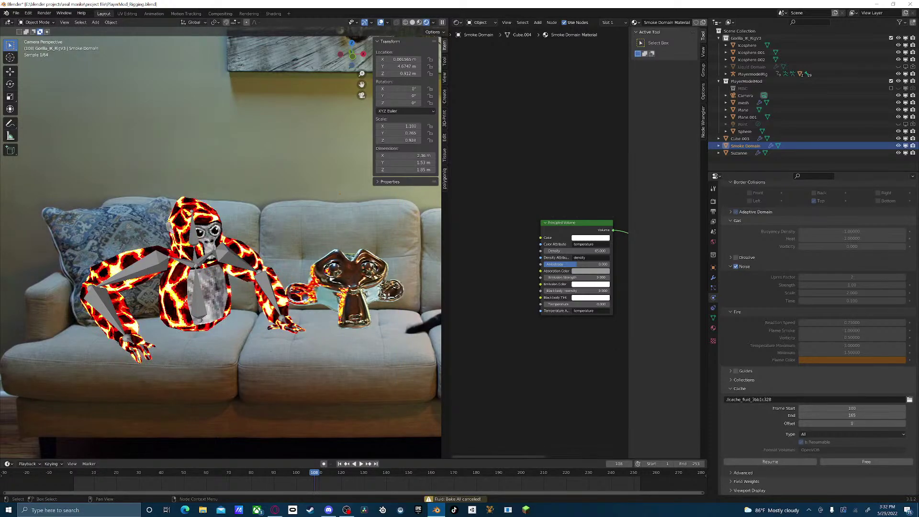
left_click(412, 22)
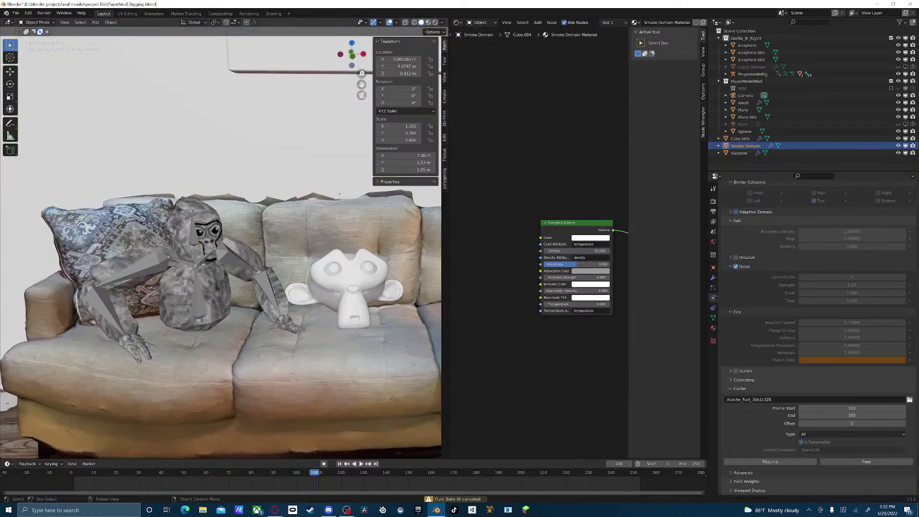
key("shift")
key("F12")
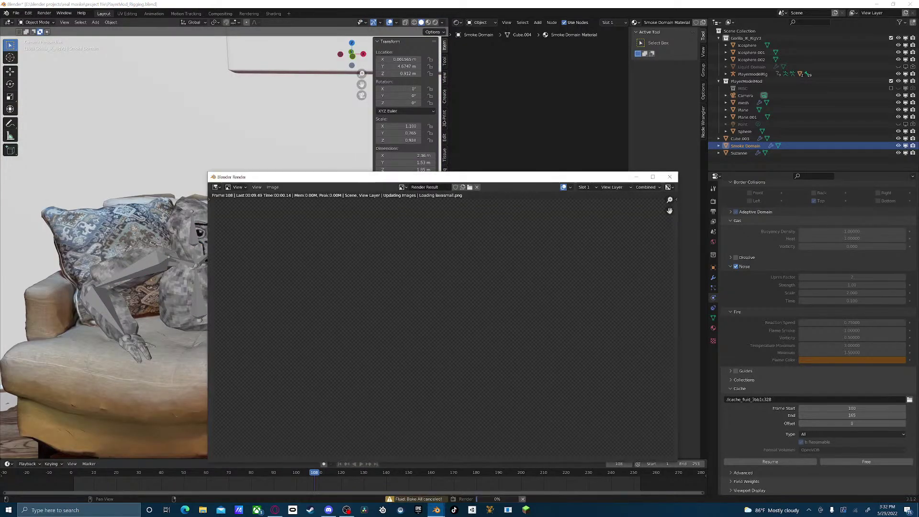
left_click(669, 177)
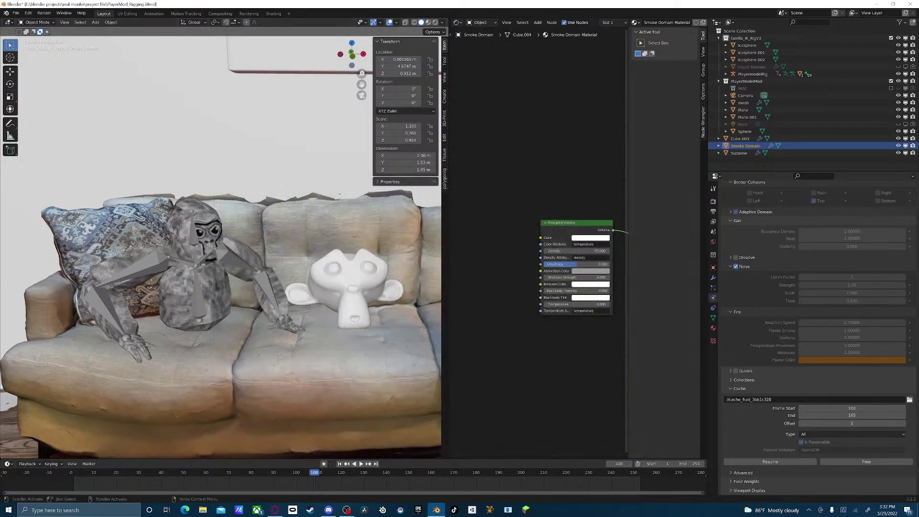
- Resume the fire bake until about frame 132 and display frame 131 in Rendered shading
left_click(770, 461)
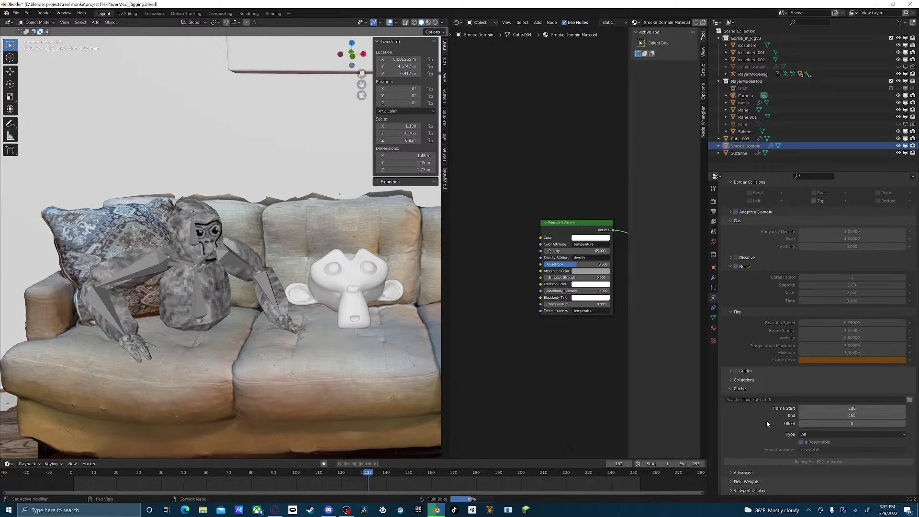
key("Escape")
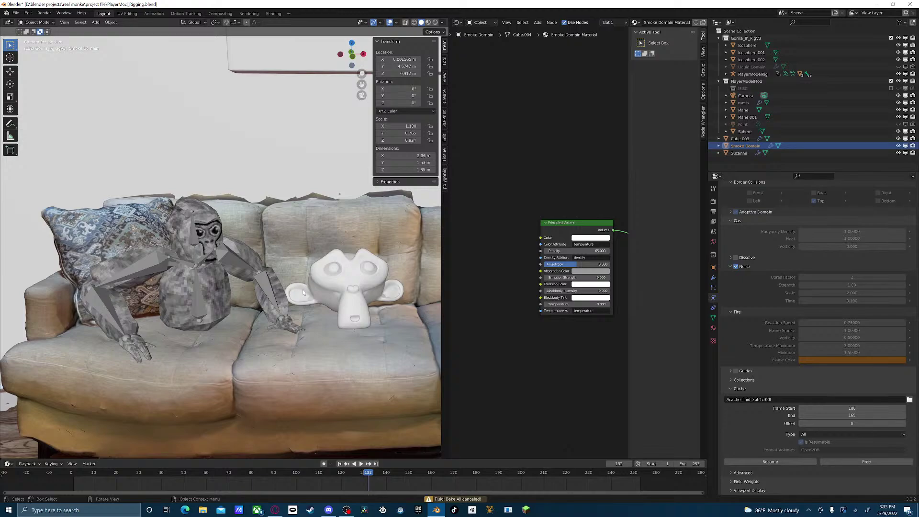
left_click(366, 474)
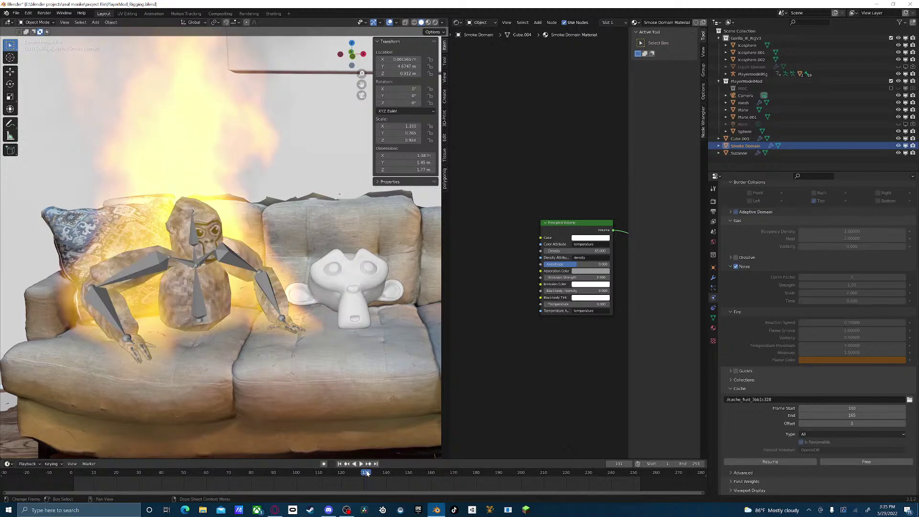
scroll(281, 297, "down", 3)
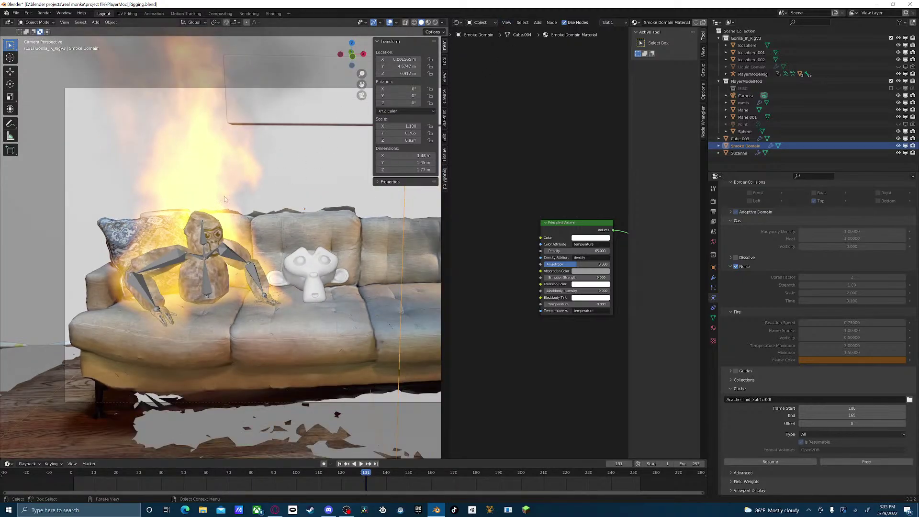
left_click(434, 23)
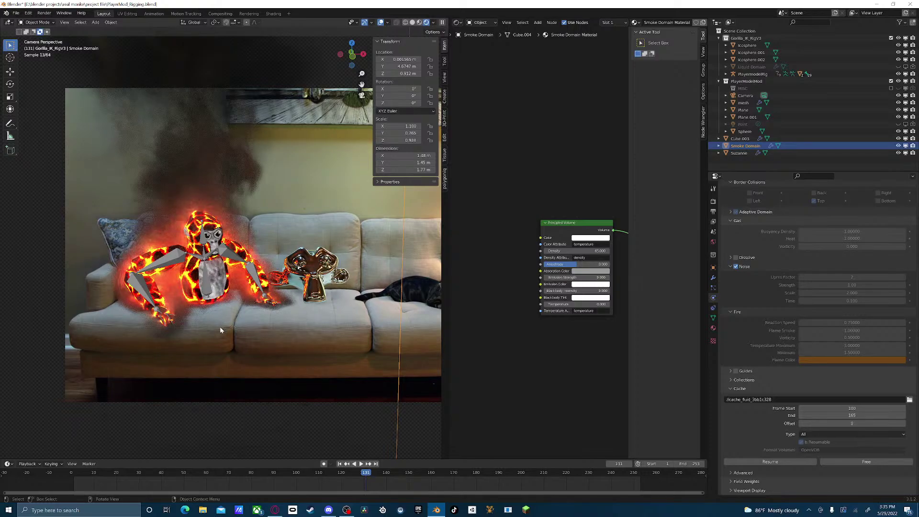
- Switch the viewport to Solid shading, render frame 131, and view the burning gorilla on the sofa from several angles meanwhile
left_click(412, 23)
key("F12")
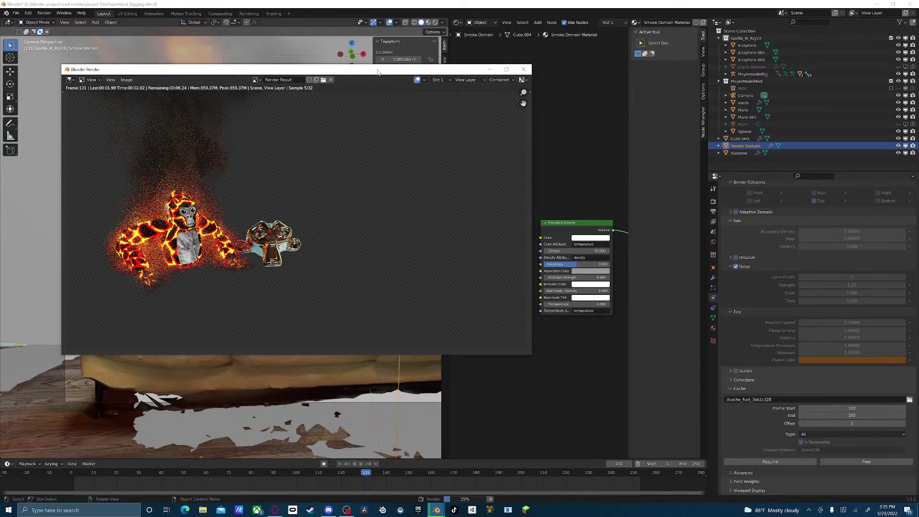
left_click(523, 69)
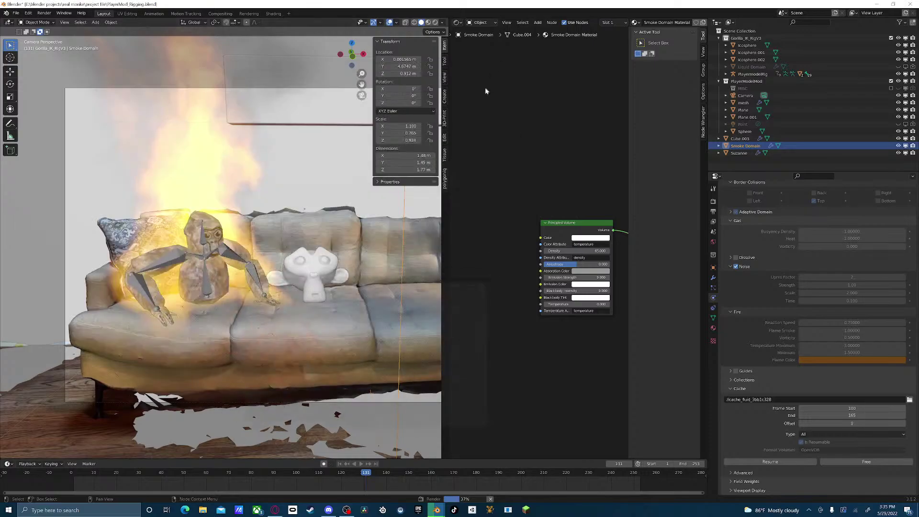
middle_click_drag(292, 268, 339, 259)
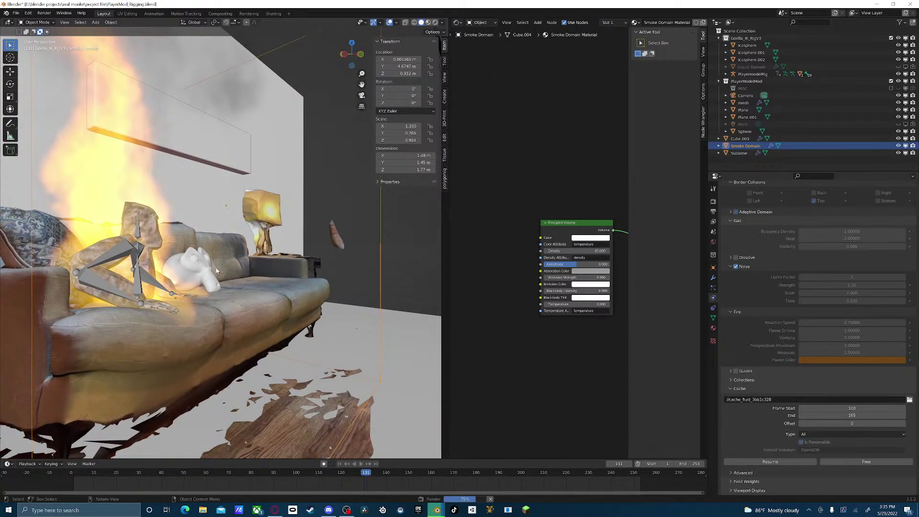
middle_click_drag(233, 266, 70, 308)
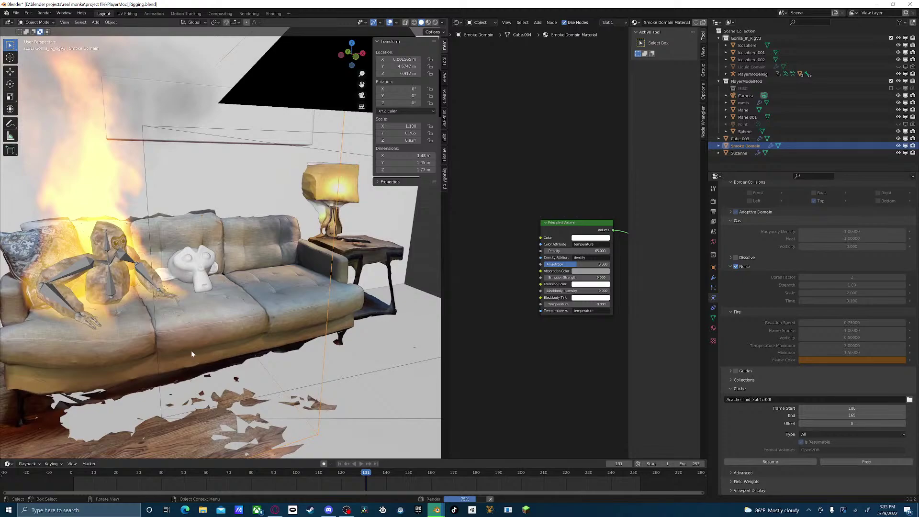
middle_click_drag(166, 352, 302, 342)
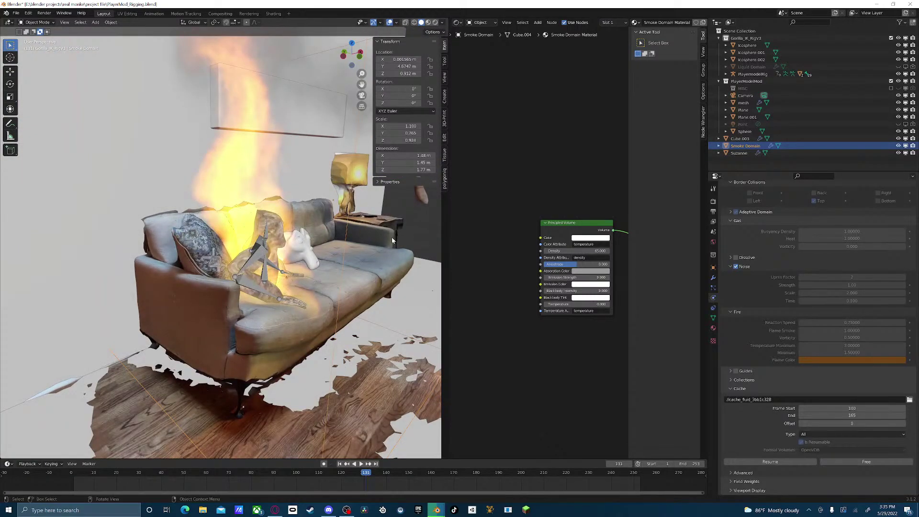
middle_click_drag(324, 303, 268, 320)
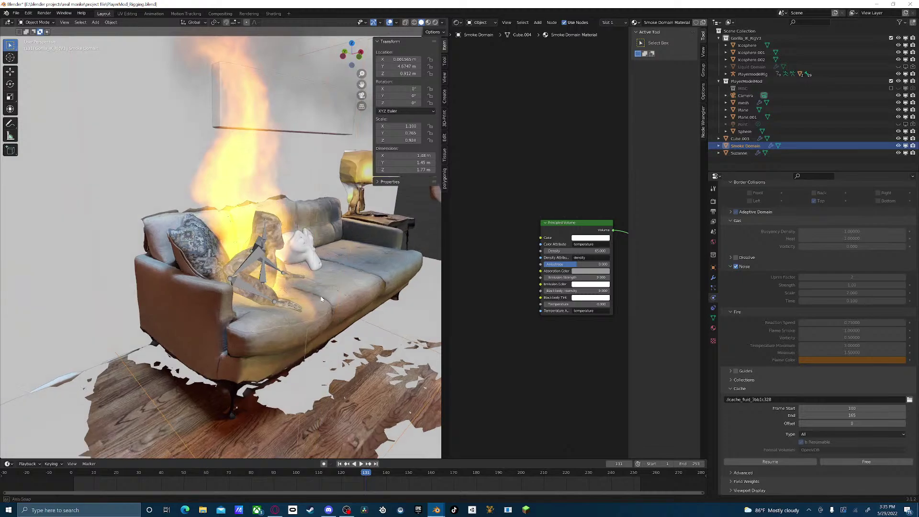
scroll(254, 325, "up", 3)
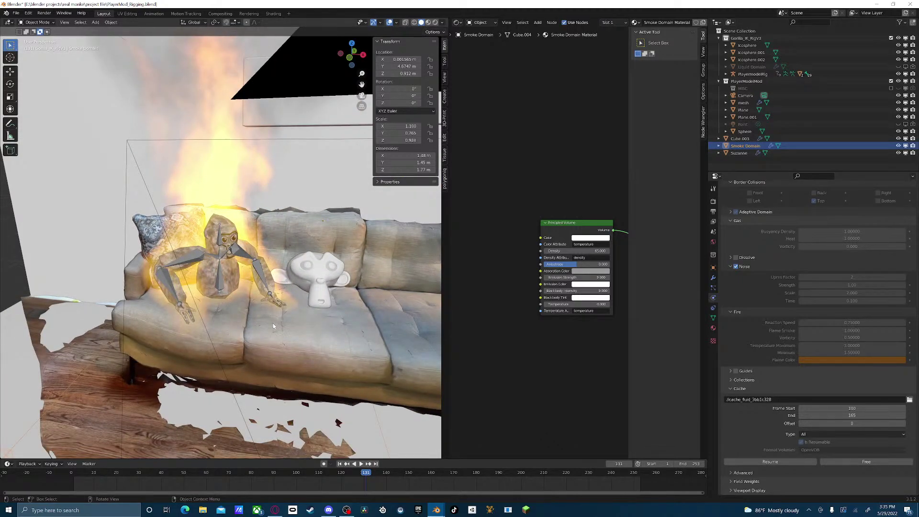
- Bring up the finished frame 131 render, examine the gorilla, metallic monkey head and cat up close, and close it
key("F11")
scroll(253, 310, "up", 2)
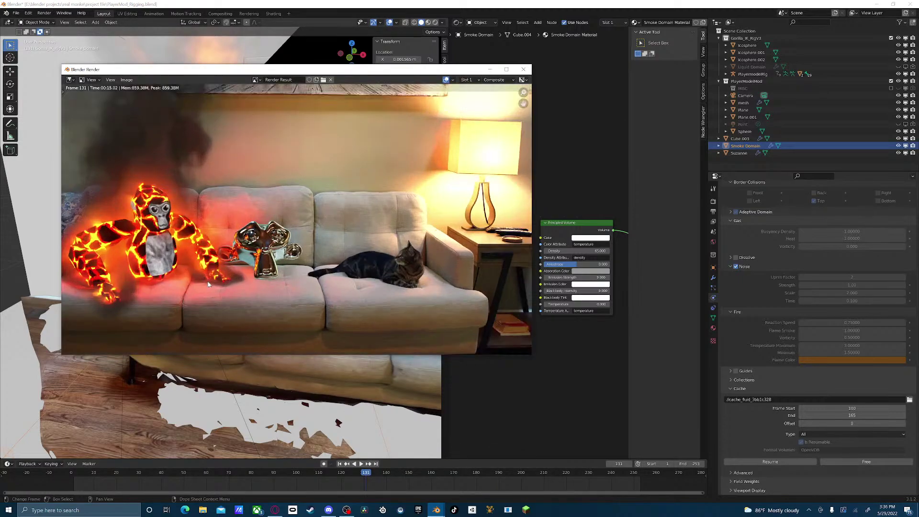
scroll(291, 243, "up", 1)
middle_click_drag(291, 243, 295, 241)
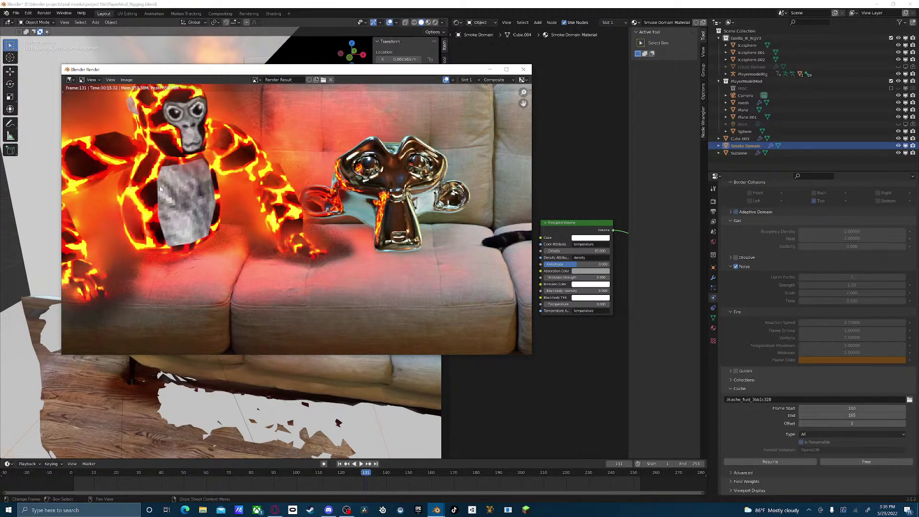
middle_click_drag(429, 202, 274, 211)
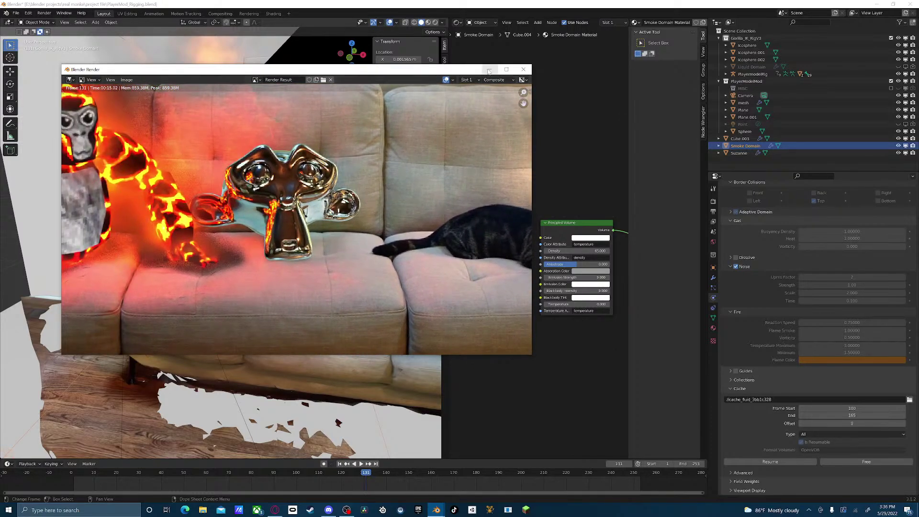
left_click(522, 73)
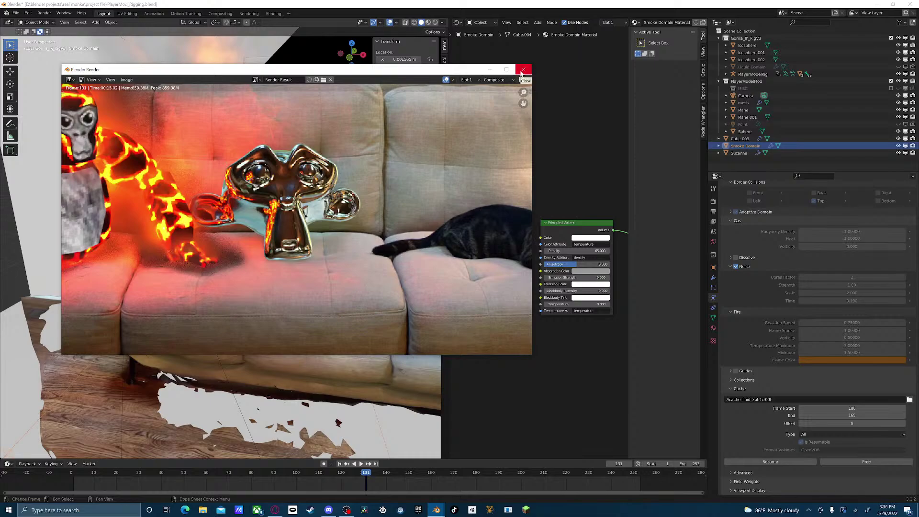
left_click(522, 70)
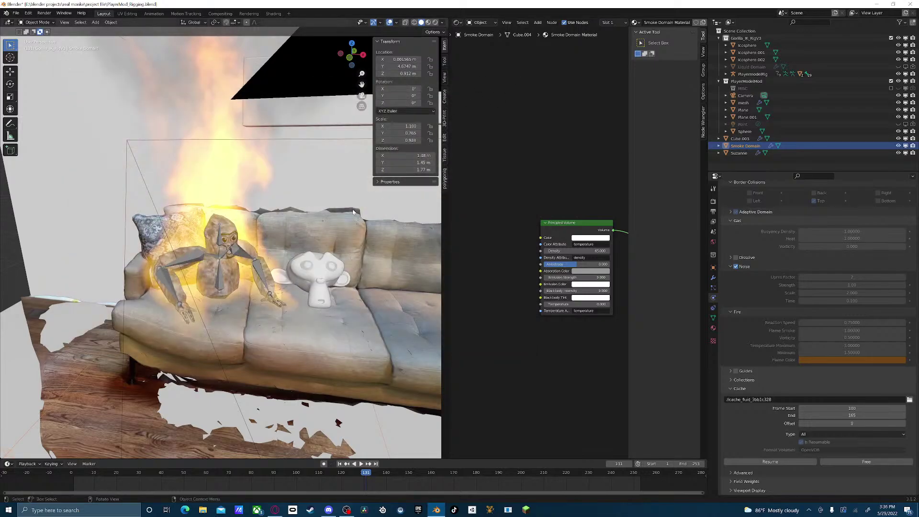
- In Rendered shading, move the reflective sphere about 0.94 m in X and 1.48 m in Y, beside the metallic monkey head
left_click(435, 23)
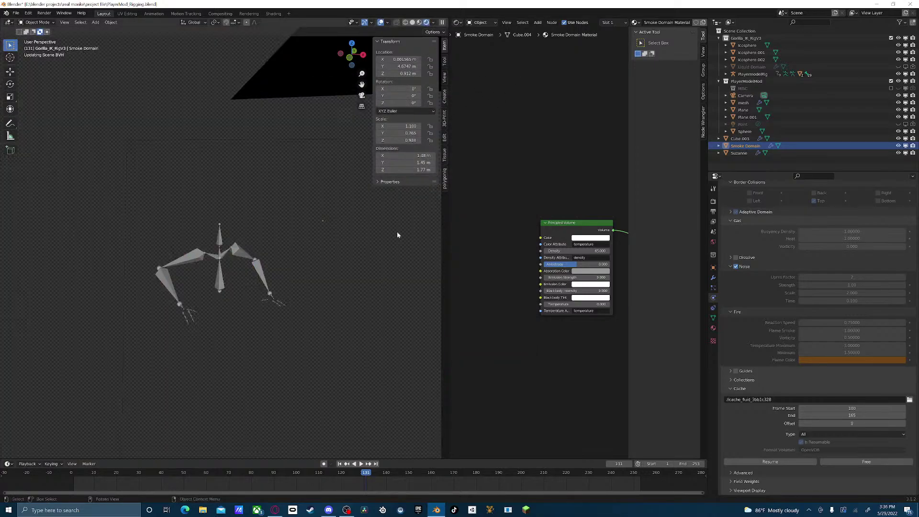
middle_click_drag(296, 302, 225, 275)
scroll(263, 293, "up", 4)
left_click_drag(225, 274, 224, 275)
middle_click_drag(224, 274, 277, 291)
scroll(278, 292, "down", 12)
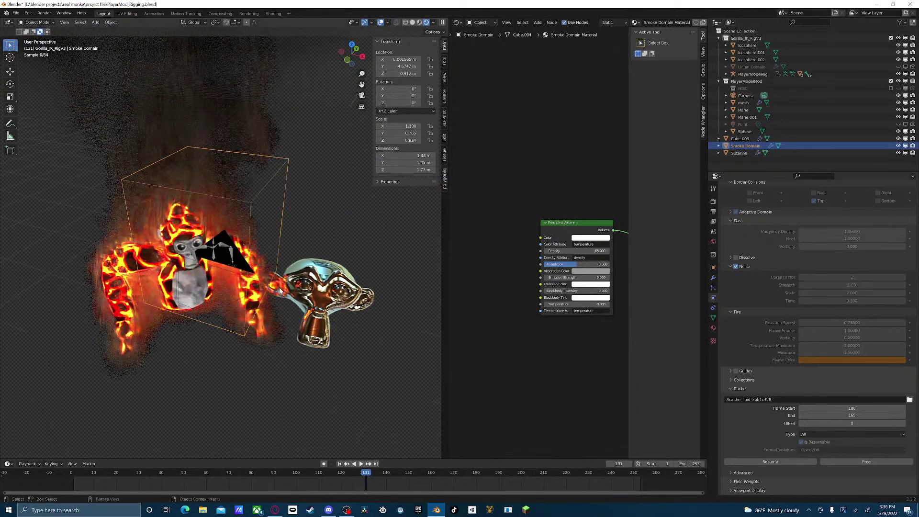
left_click(200, 269)
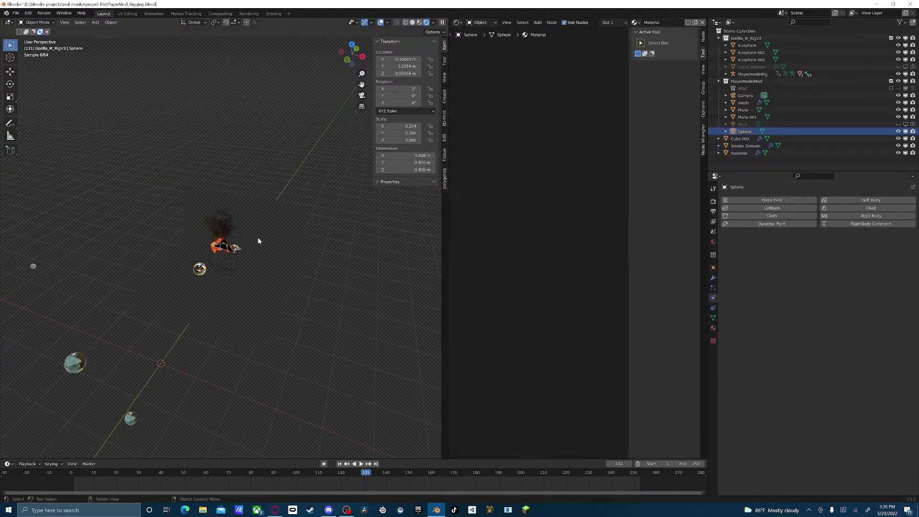
left_click(352, 44)
key("g")
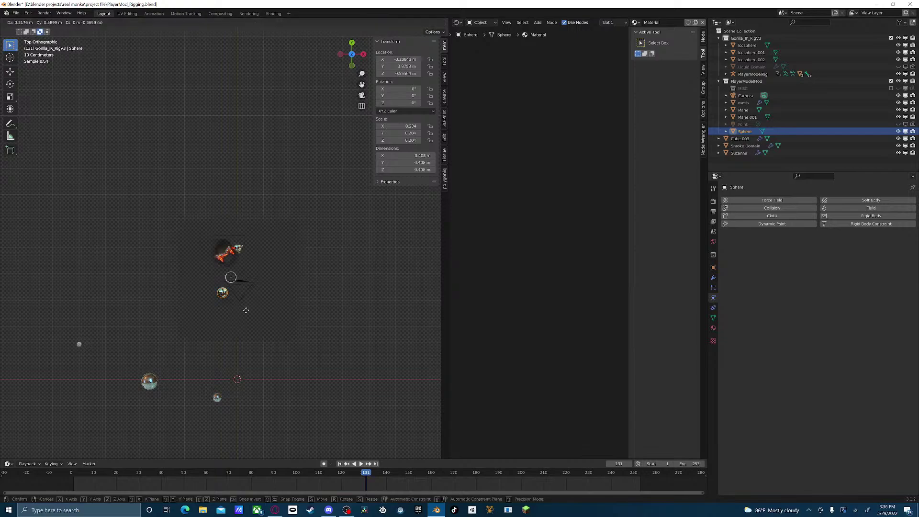
left_click(306, 224)
- Examine the room reflections on the sphere up close and check its placement through the camera
middle_click_drag(283, 265, 259, 196)
scroll(259, 196, "up", 11)
mouse_move(248, 264)
middle_mouse_down()
mouse_move(211, 244)
mouse_move(240, 259)
middle_mouse_up()
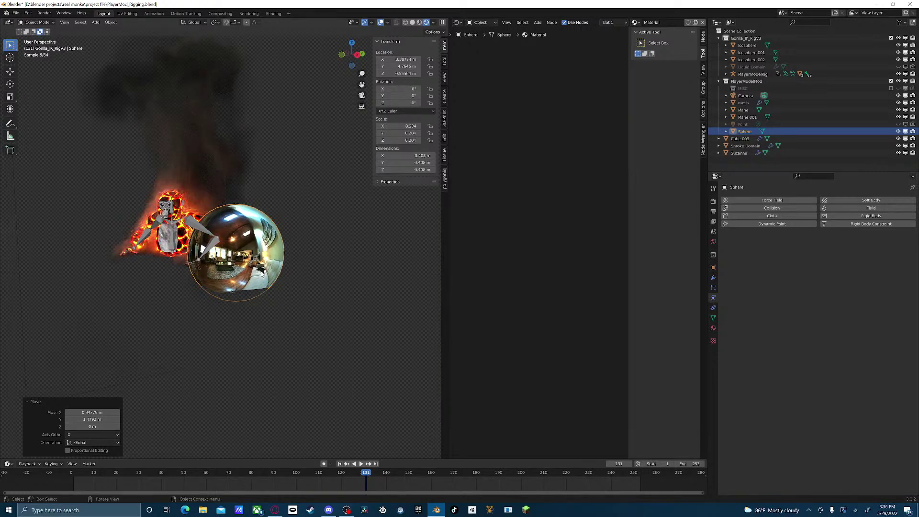
scroll(261, 271, "up", 8)
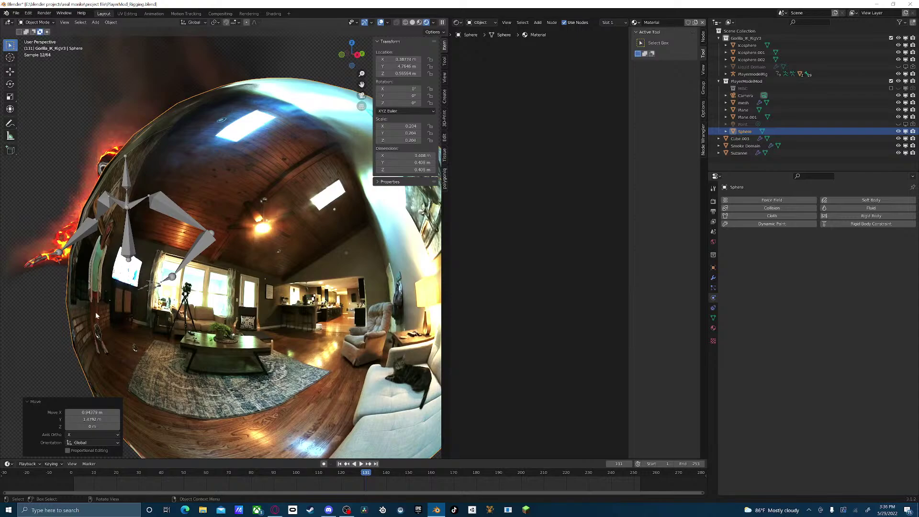
scroll(258, 309, "down", 10)
scroll(302, 312, "down", 5)
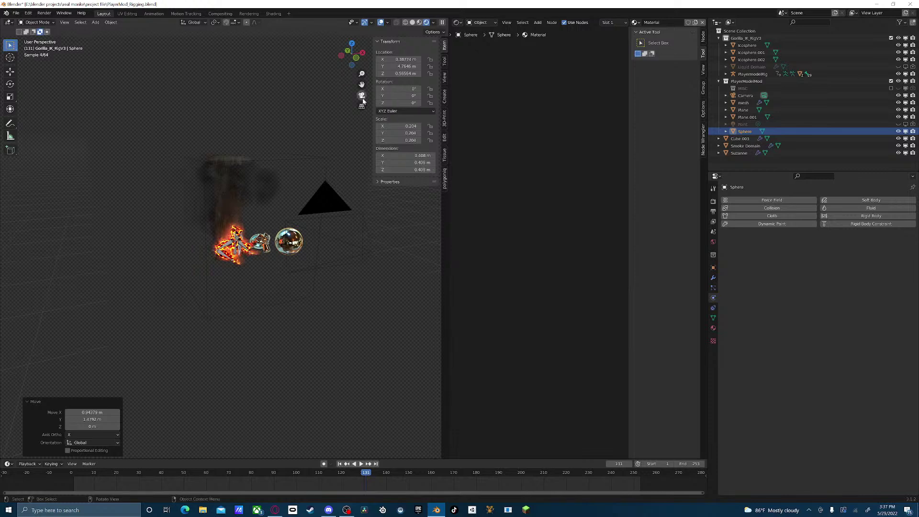
left_click(361, 95)
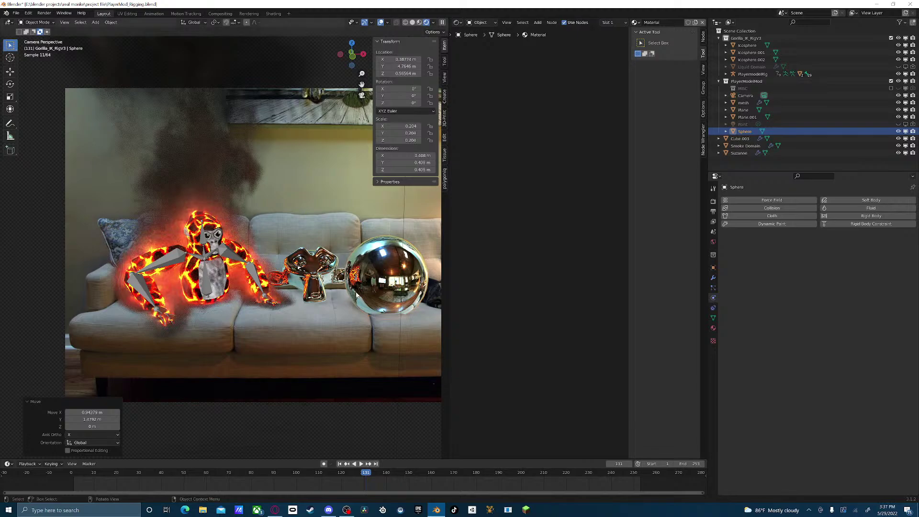
scroll(184, 306, "down", 1)
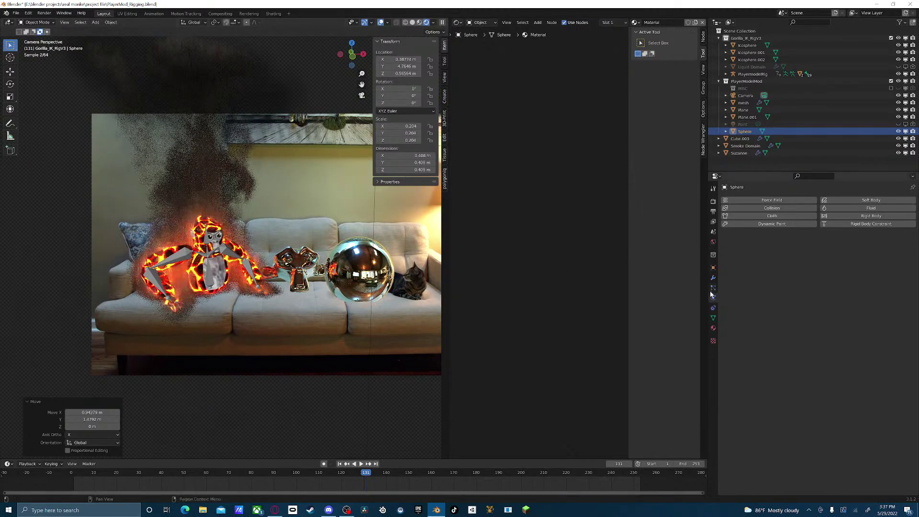
- Turn off the transparent film background to look around the room environment, turn it back on, and return to the camera view
left_click(713, 201)
left_click(735, 435)
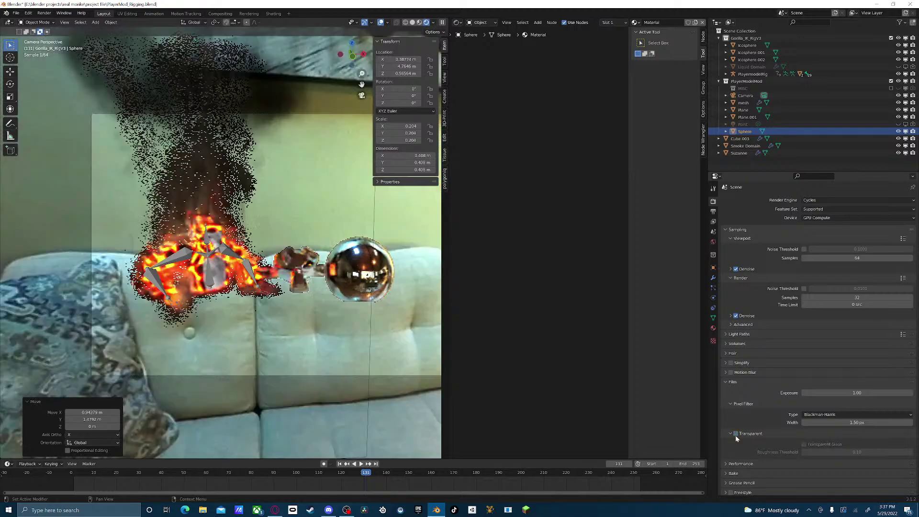
middle_click_drag(326, 309, 431, 302)
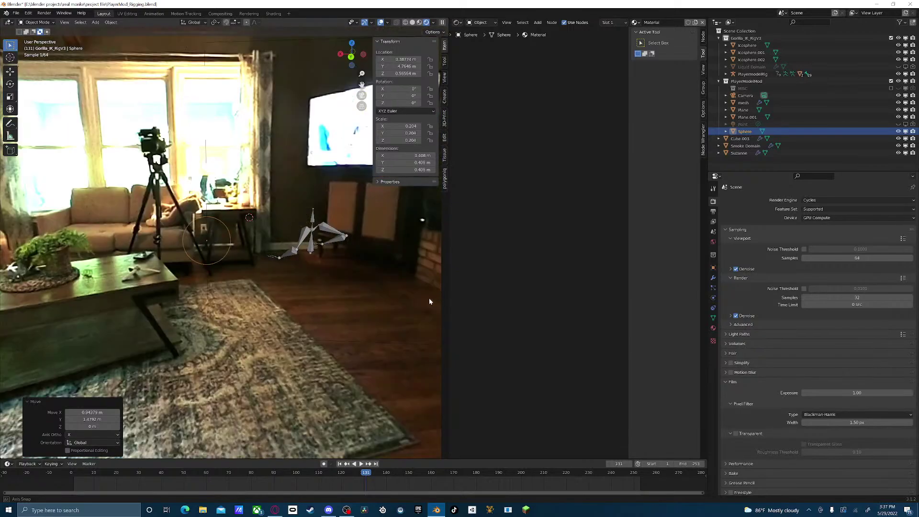
middle_click_drag(324, 297, 290, 267)
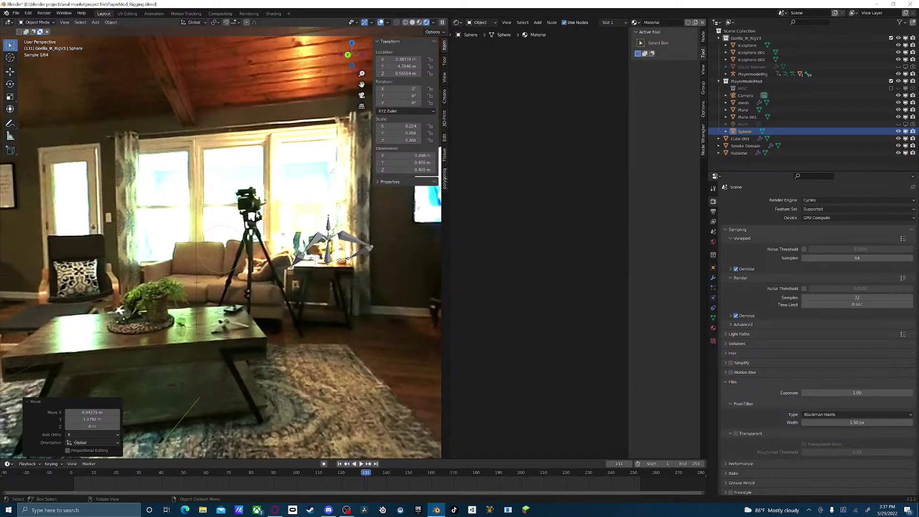
middle_click_drag(267, 226, 449, 144)
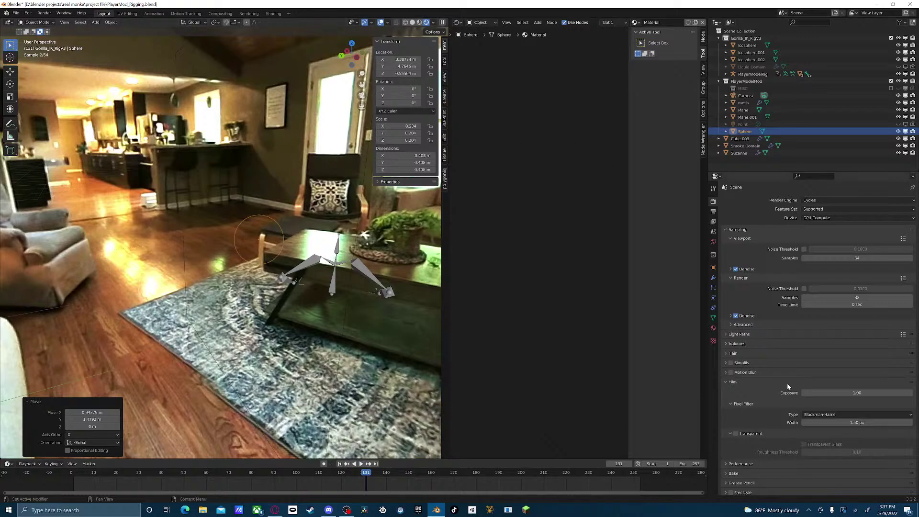
left_click(736, 432)
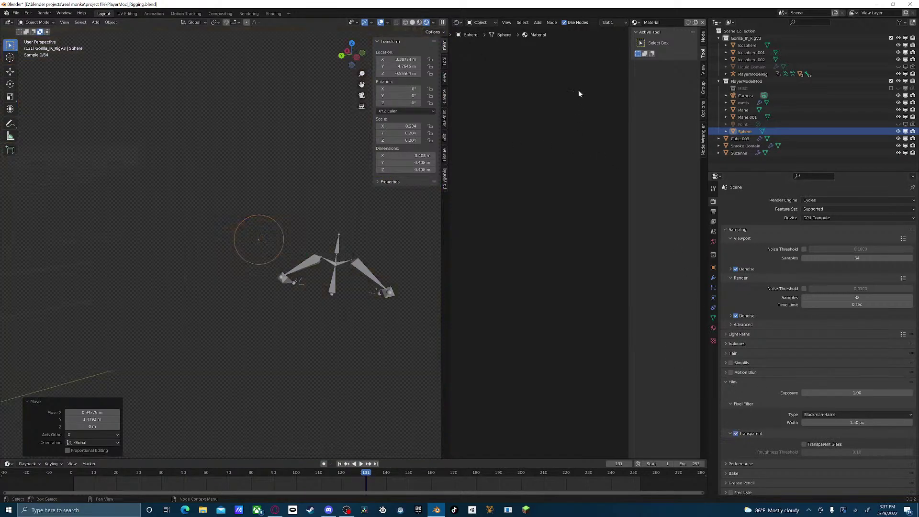
left_click(361, 95)
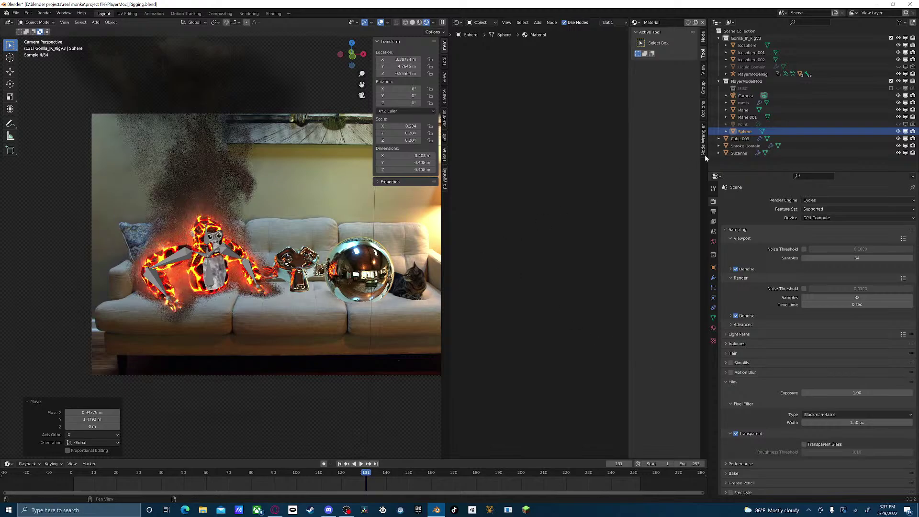
- Select the Smoke Domain and resume its fluid bake until the whole cache is finished
left_click(797, 145)
scroll(767, 399, "down", 5)
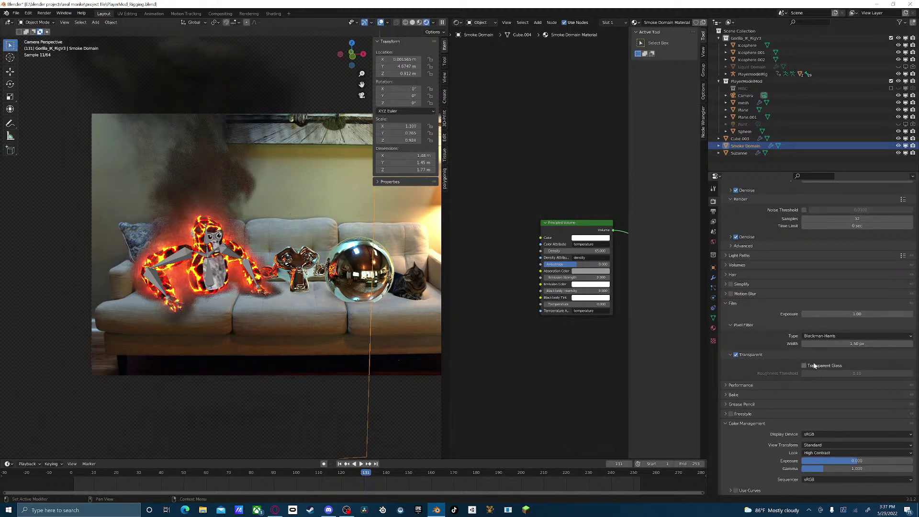
left_click(713, 297)
scroll(794, 442, "down", 3)
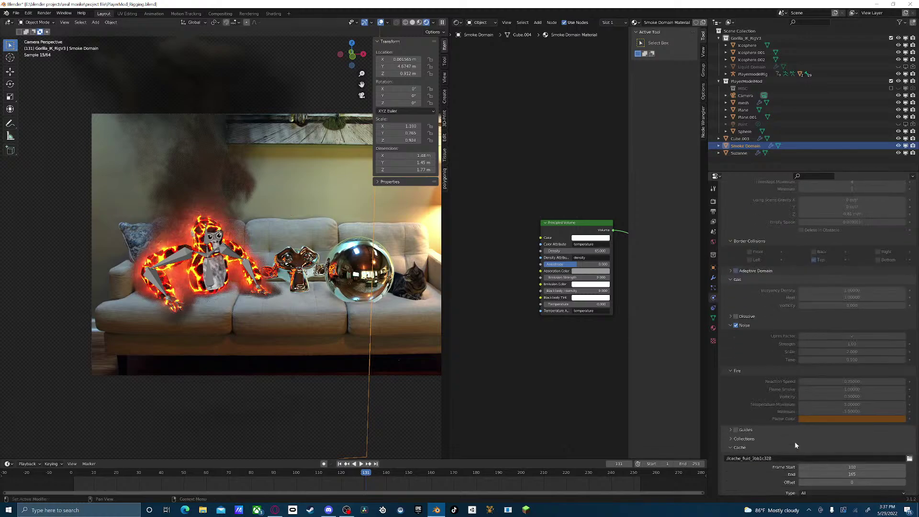
left_click(787, 461)
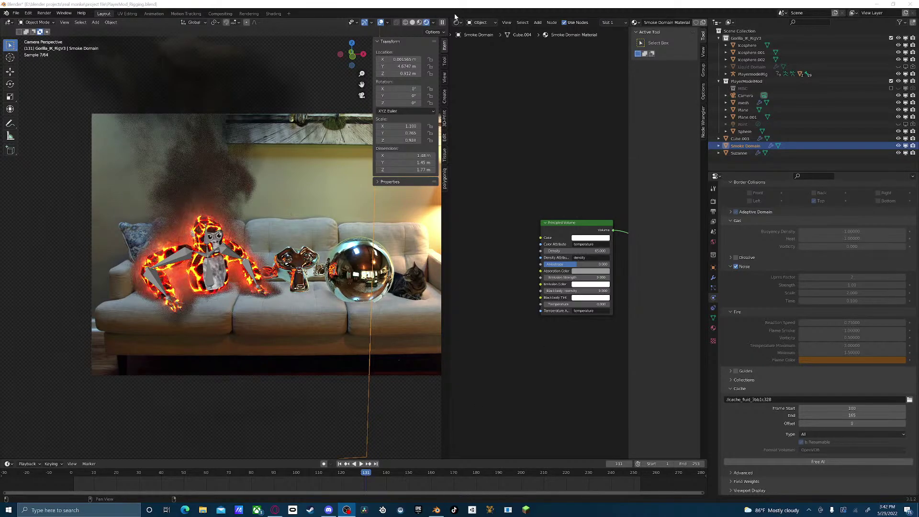
- Compare the fire shot in Solid, Material Preview and Rendered viewport shading
left_click(412, 23)
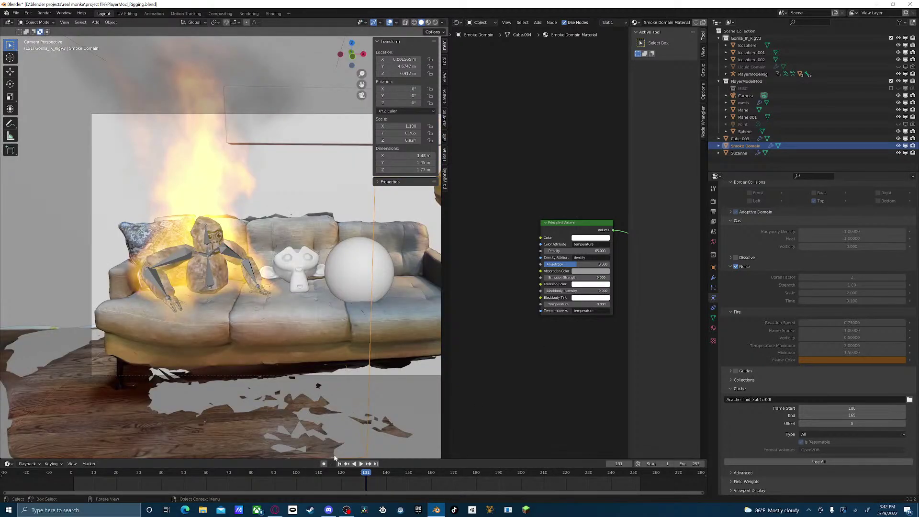
left_click(429, 22)
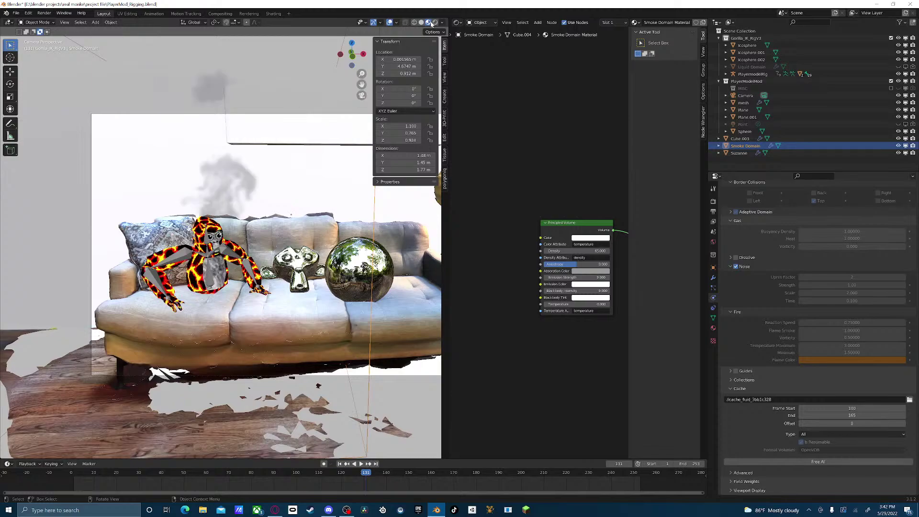
left_click(435, 23)
- Set the scene's render engine to Eevee
left_click(713, 201)
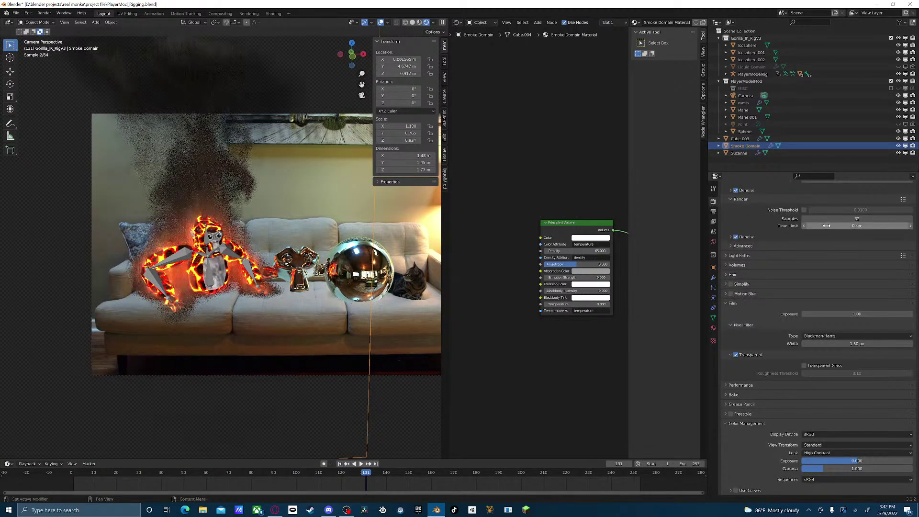
scroll(826, 231, "up", 4)
scroll(825, 230, "up", 2)
left_click(811, 200)
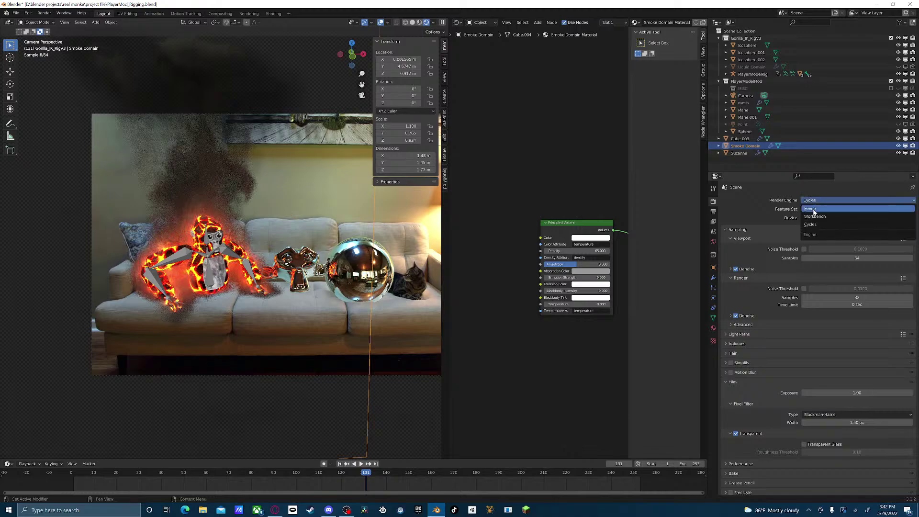
left_click(809, 209)
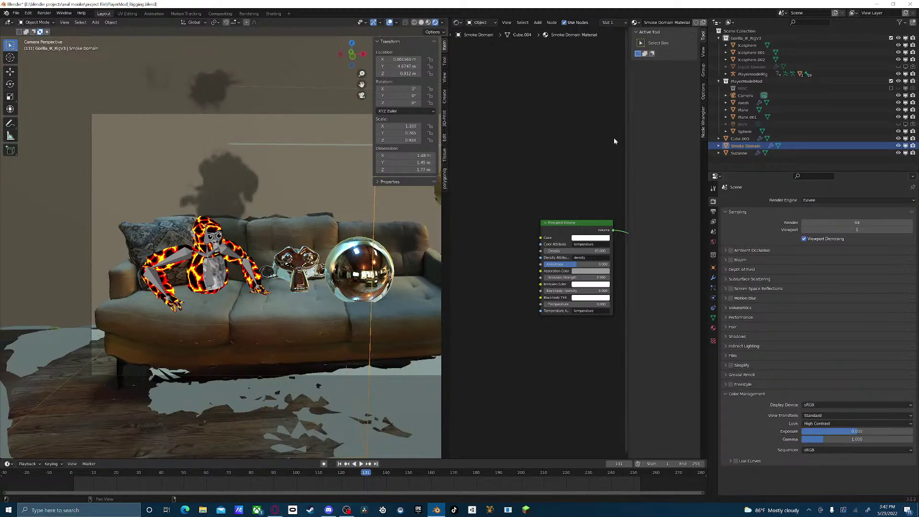
- Play the animation to check the fire simulation in Eevee, stop it, and set the render engine back to Cycles
key("space")
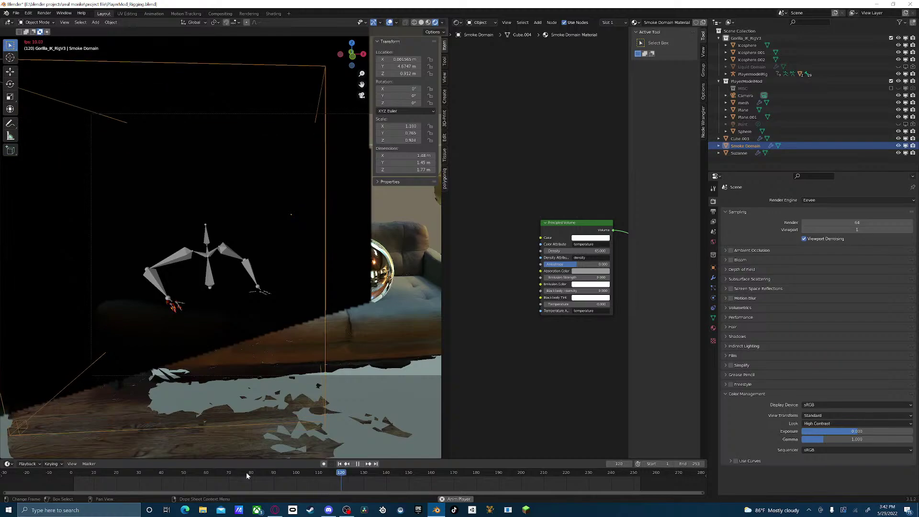
key("space")
key("space")
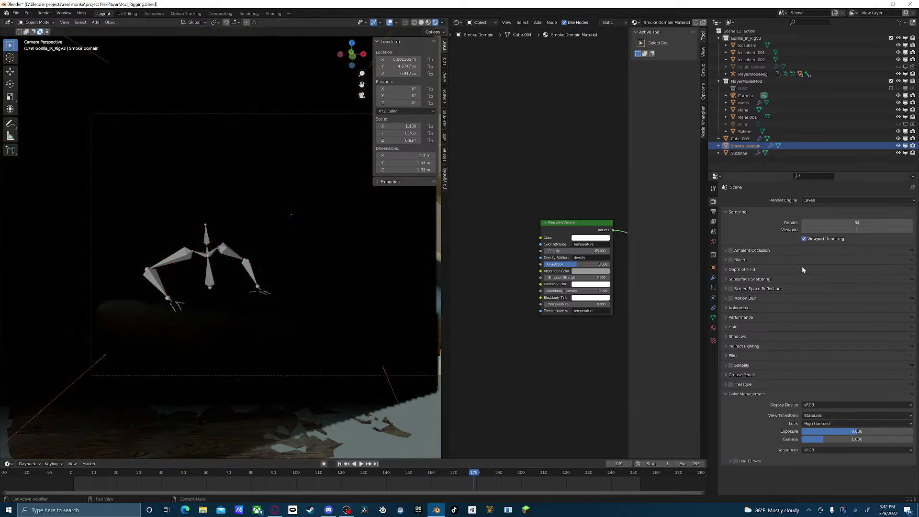
left_click(839, 200)
left_click(827, 225)
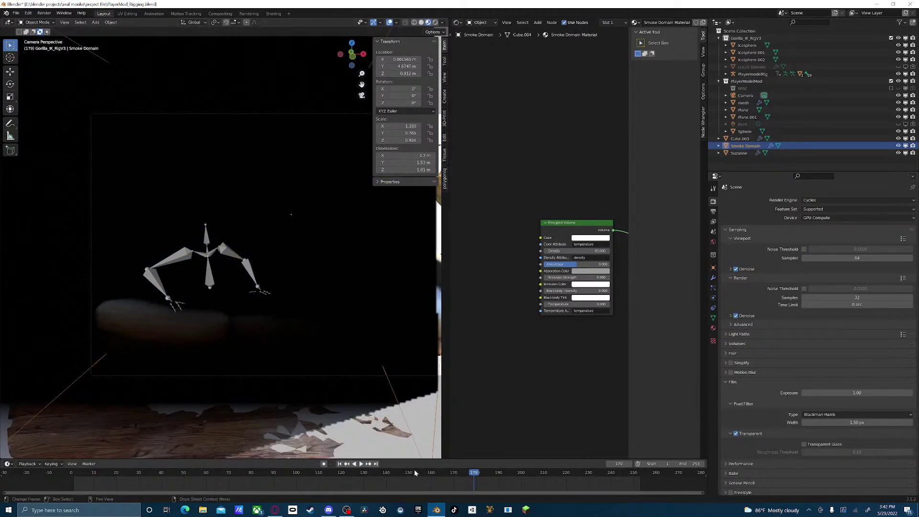
- Scrub the smoke simulation around frames 153 to 166, switching to rendered shading to examine the smoke above the lava character
left_click(415, 472)
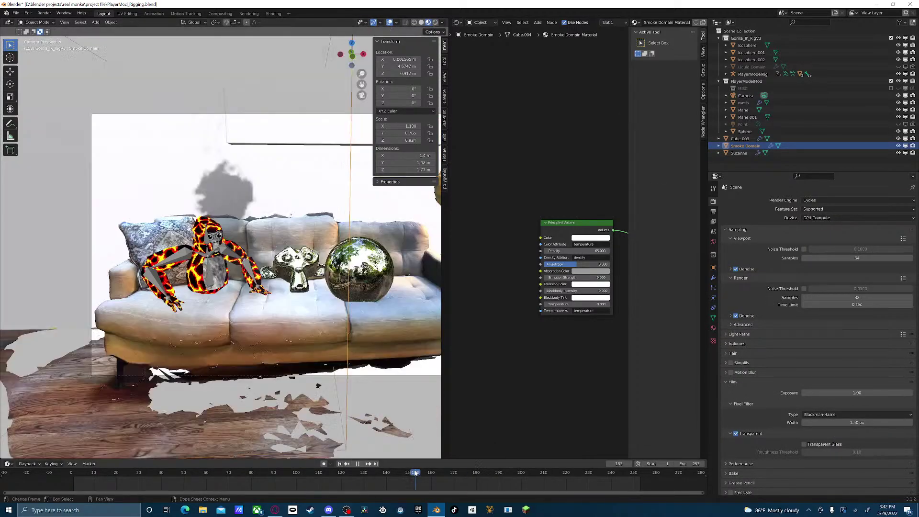
left_click_drag(415, 473, 422, 472)
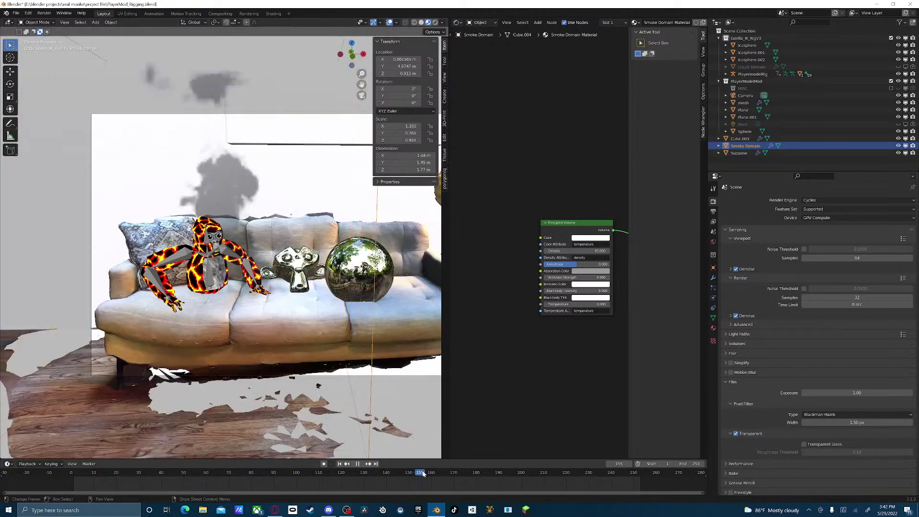
left_click(434, 23)
left_click(438, 472)
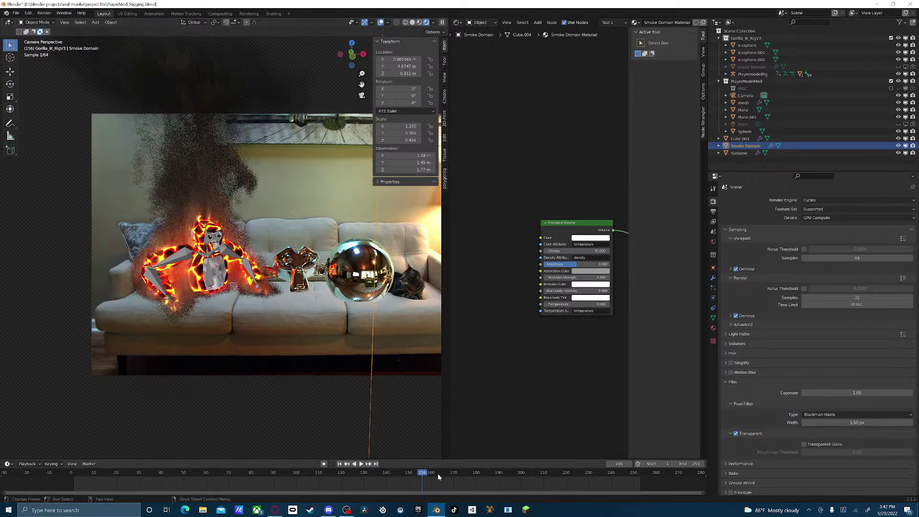
key("Right")
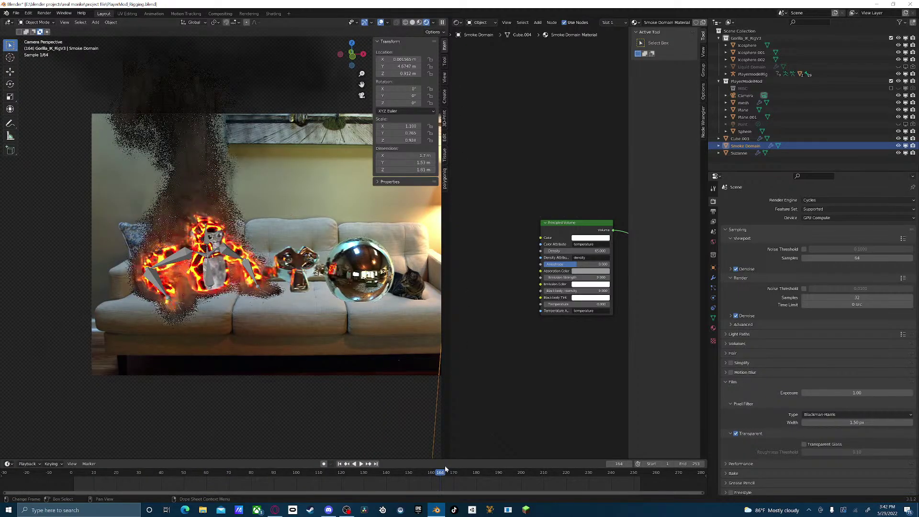
key("Right")
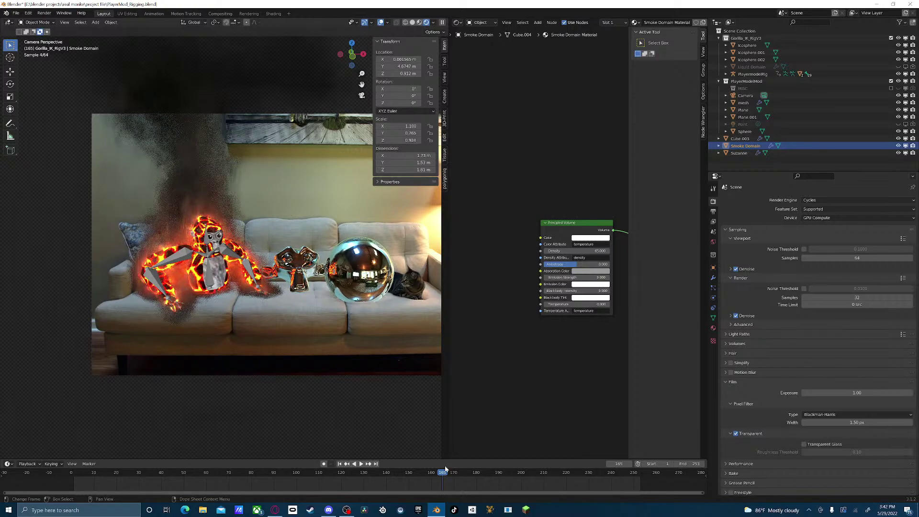
left_click(445, 469)
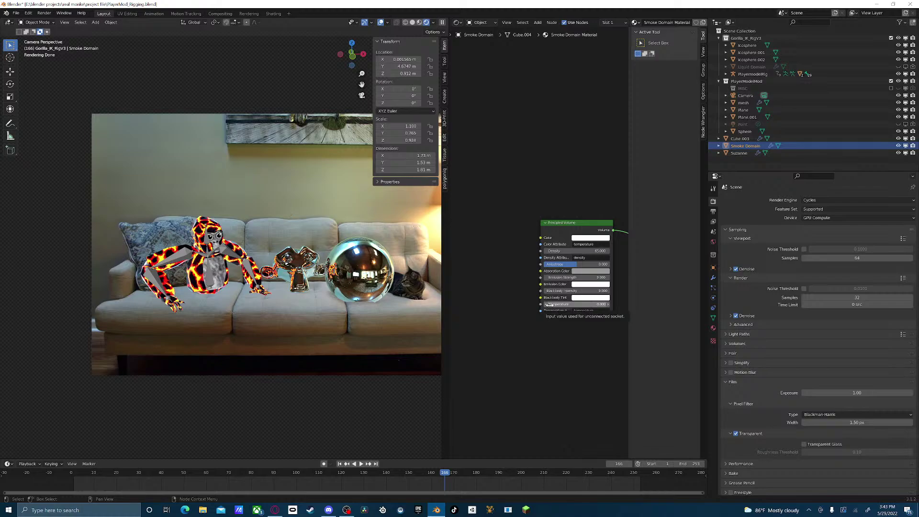
- Enable motion blur for the render, and review the burning character's simulation in solid shading and as a rendered view at frame 139
left_click(731, 373)
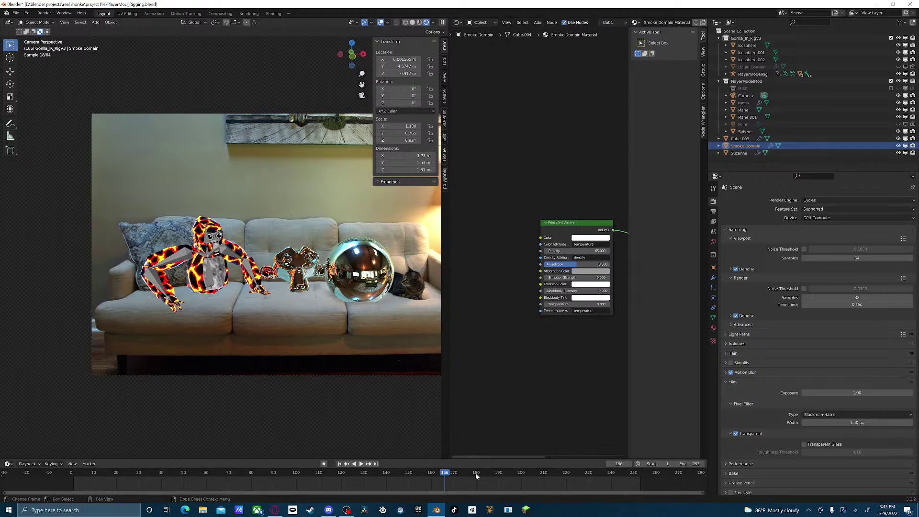
left_click(405, 22)
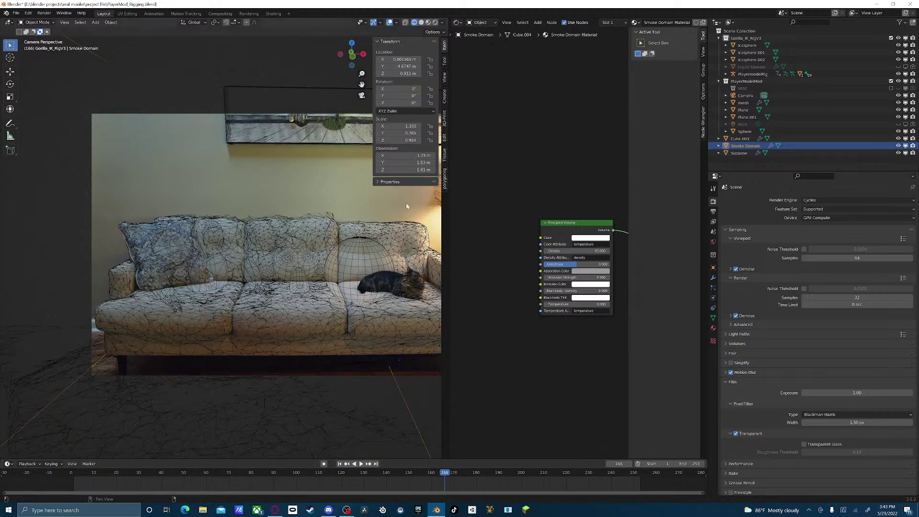
left_click(422, 22)
left_click(354, 464)
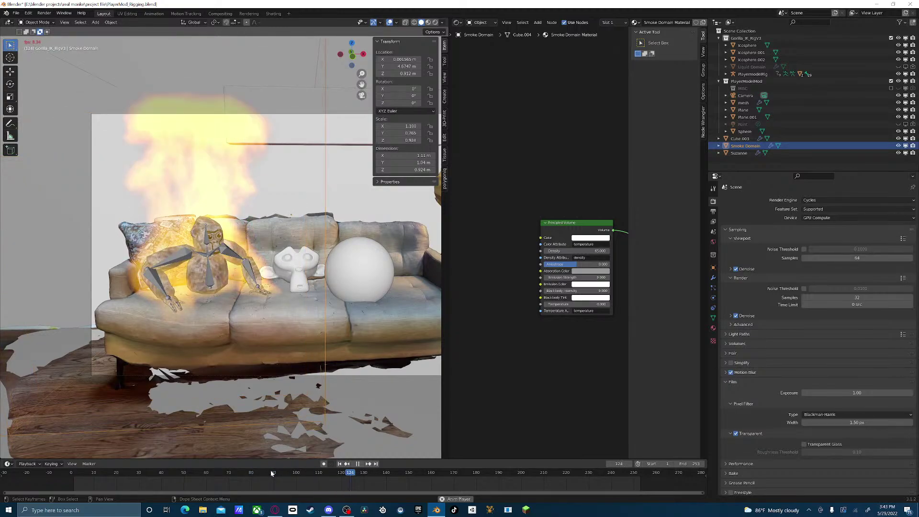
left_click_drag(307, 472, 294, 474)
key("space")
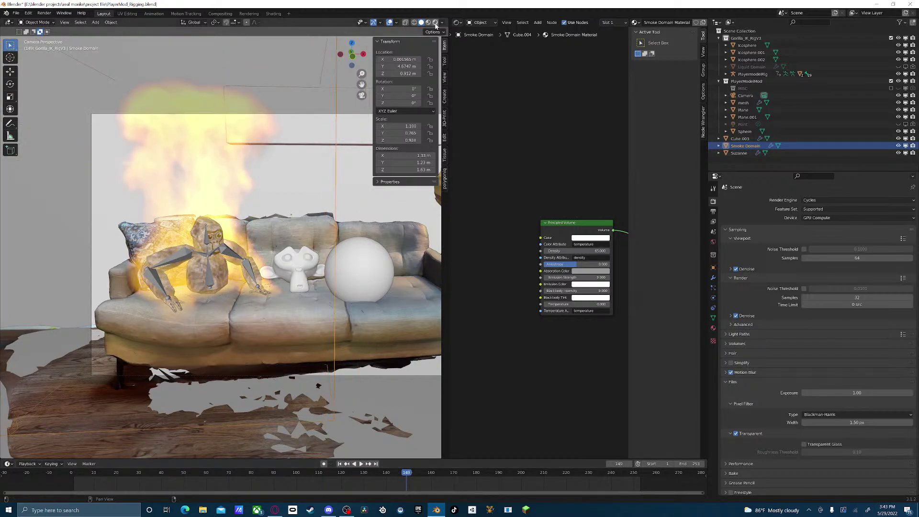
left_click(435, 24)
mouse_move(405, 473)
left_mouse_down()
mouse_move(329, 475)
mouse_move(386, 470)
left_mouse_up()
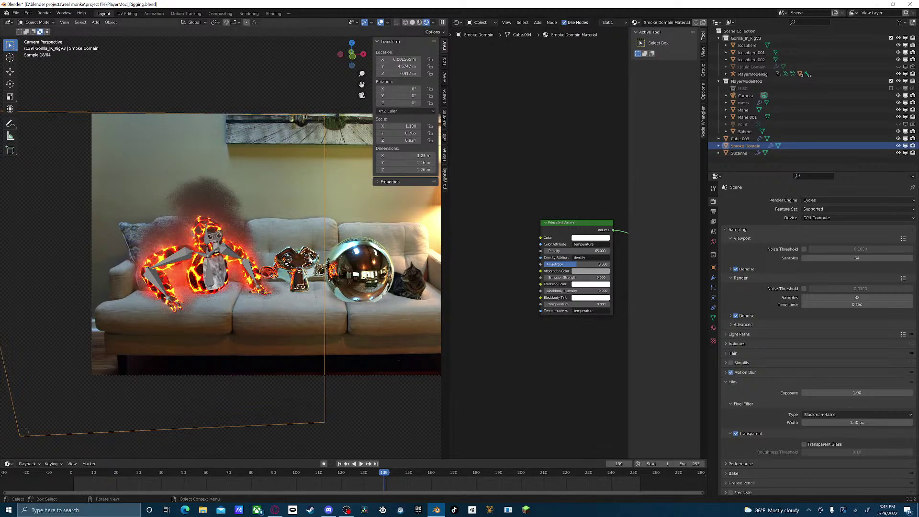
- Move the chrome sphere off the sofa, about 2.1 m along X, out of the camera's view
left_click(358, 271)
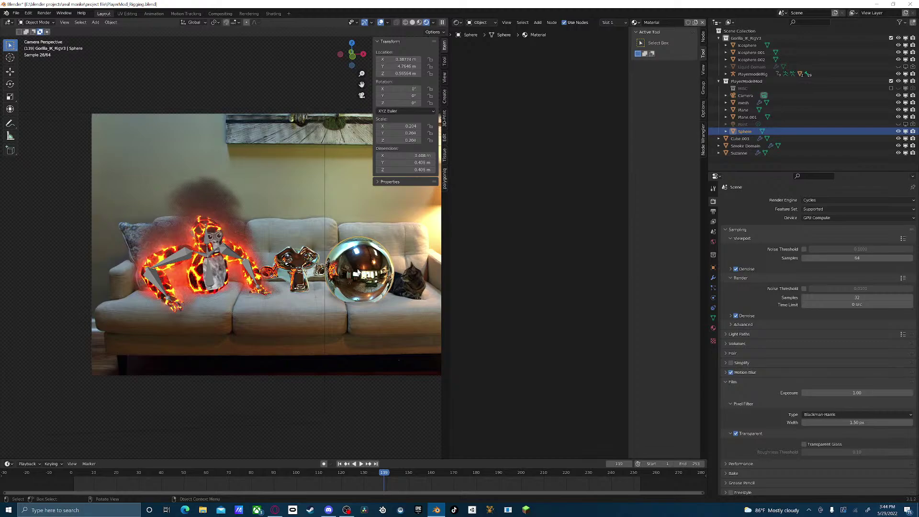
scroll(358, 271, "down", 2)
key("g")
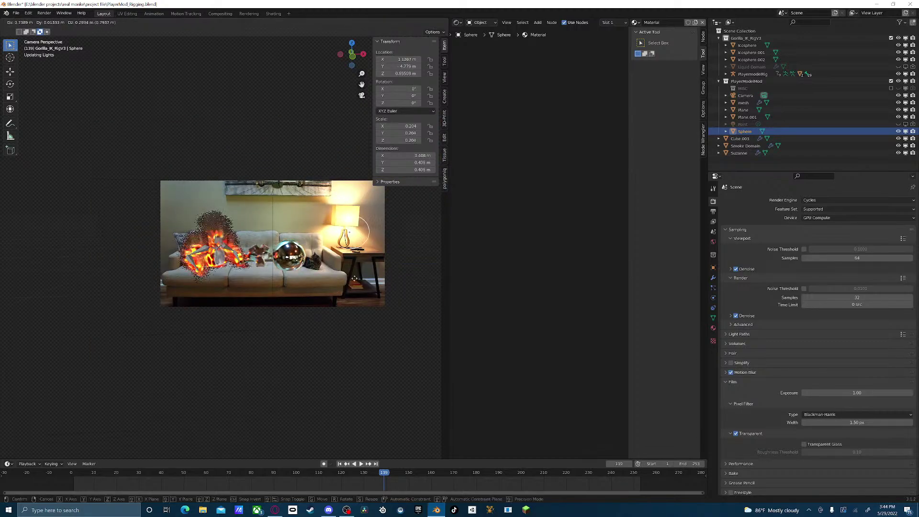
left_click(7, 268)
scroll(191, 243, "up", 3)
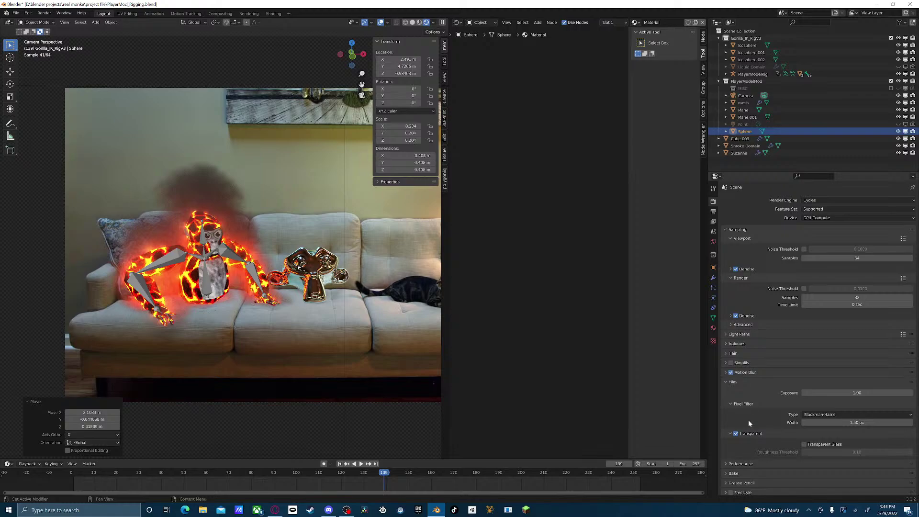
- Set the lava character body's fluid flow behavior to Geometry
left_click(188, 269)
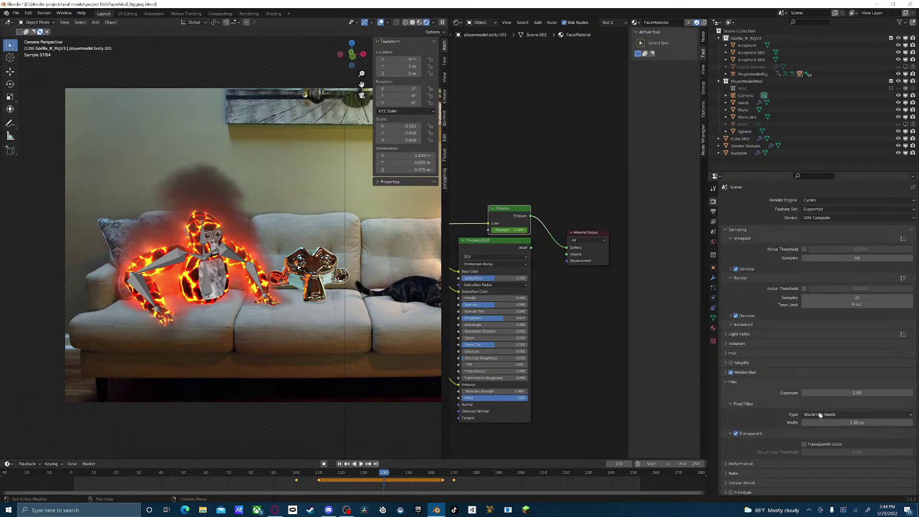
left_click(713, 297)
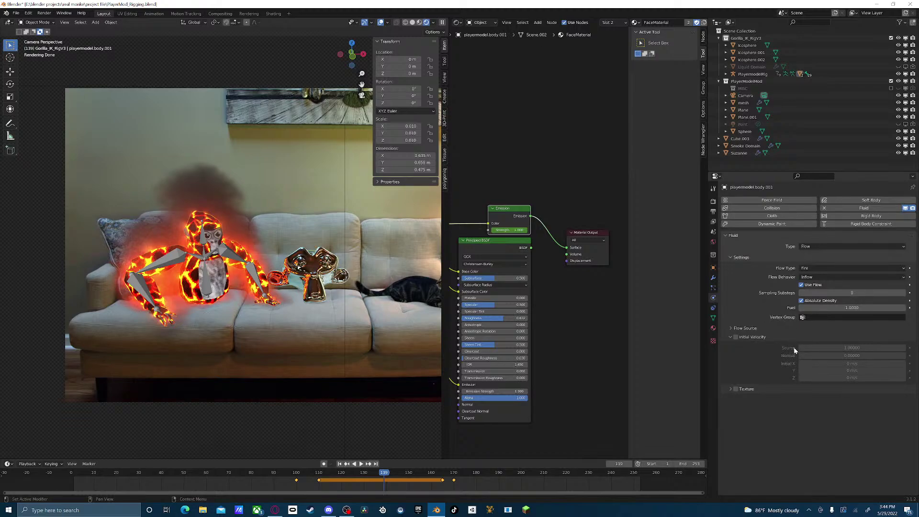
left_click(837, 278)
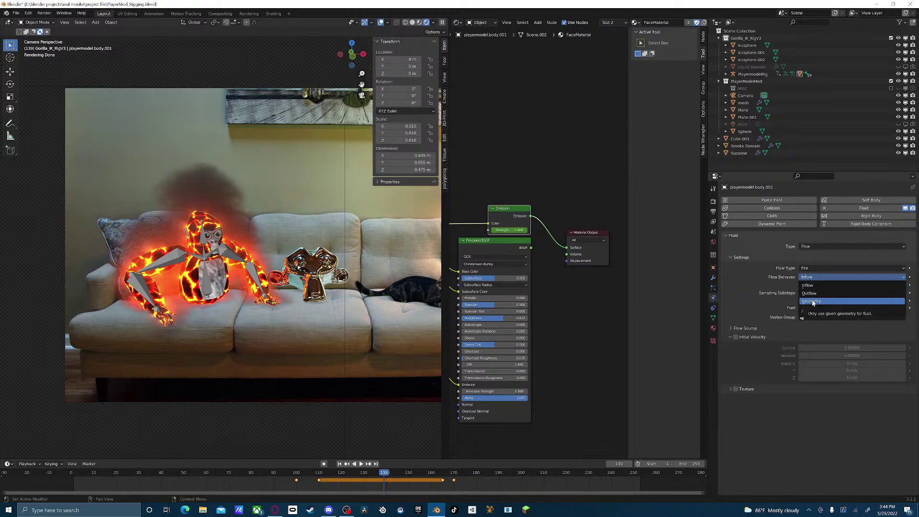
left_click(836, 301)
- Save the project file and free all of the smoke domain's baked fluid data
left_click(789, 146)
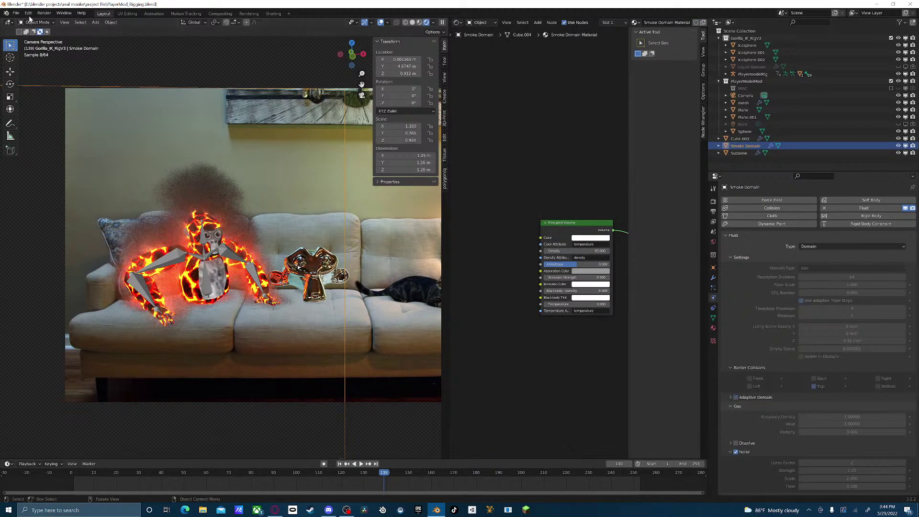
left_click(17, 13)
left_click(62, 65)
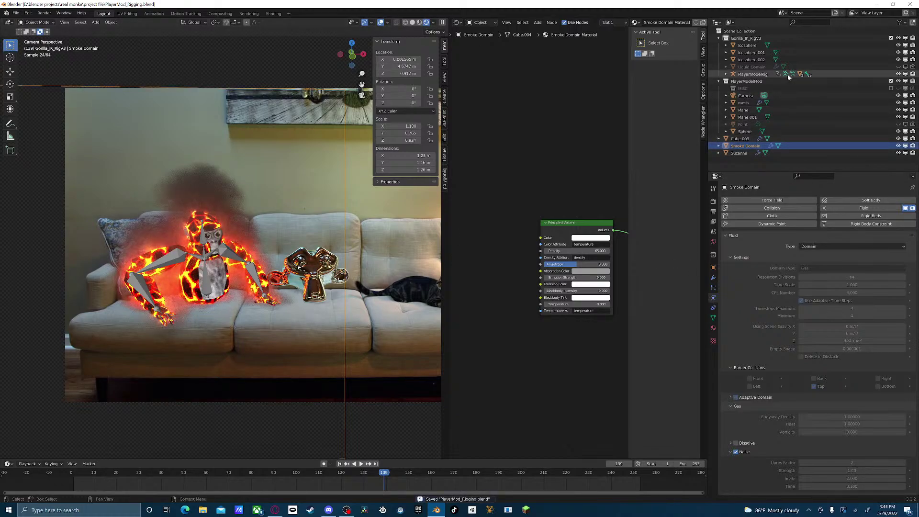
scroll(827, 327, "down", 10)
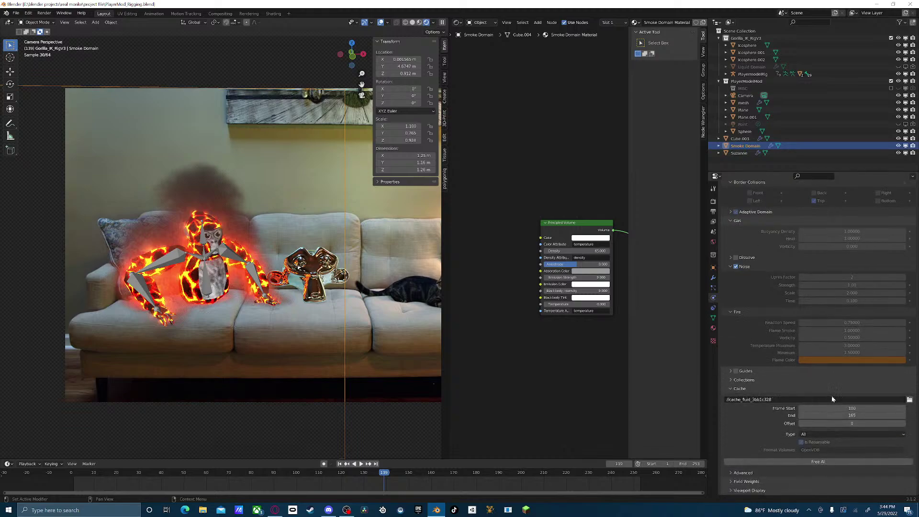
left_click(810, 462)
- Set the smoke domain's resolution divisions to 16
scroll(836, 359, "up", 6)
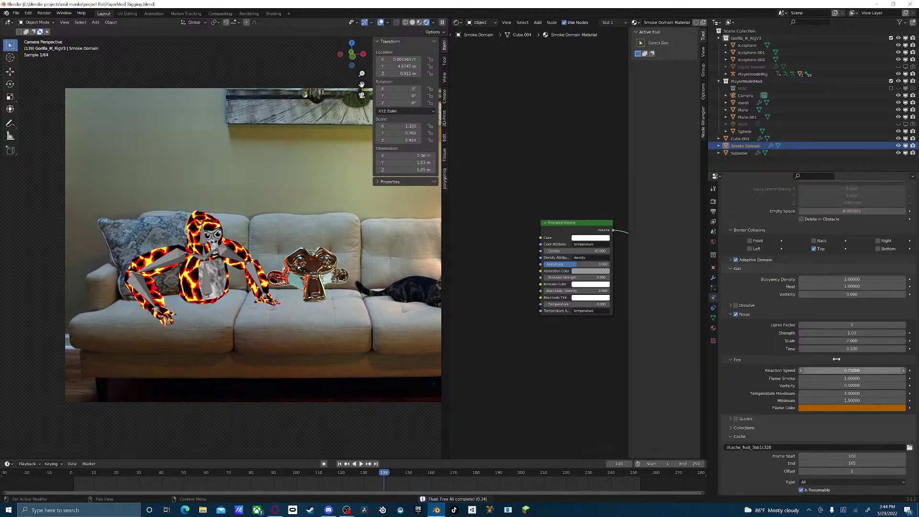
scroll(832, 337, "up", 3)
left_click(852, 276)
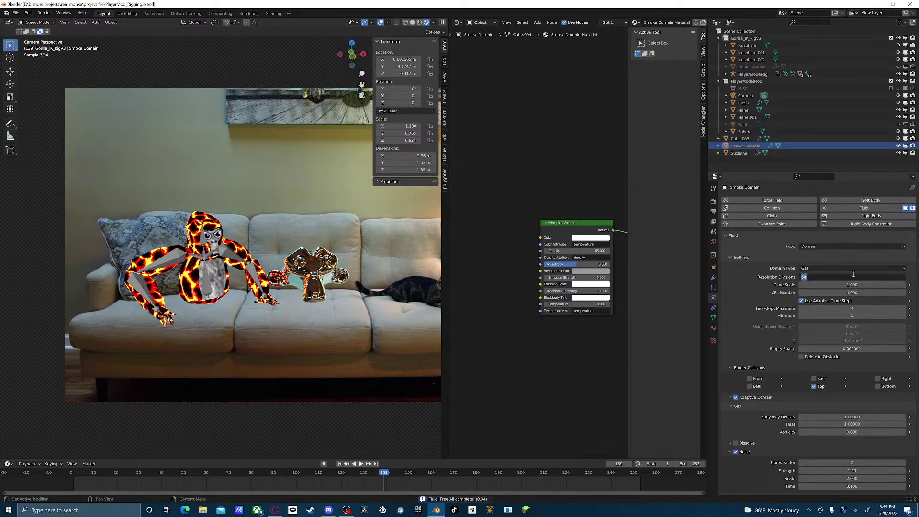
key("Return")
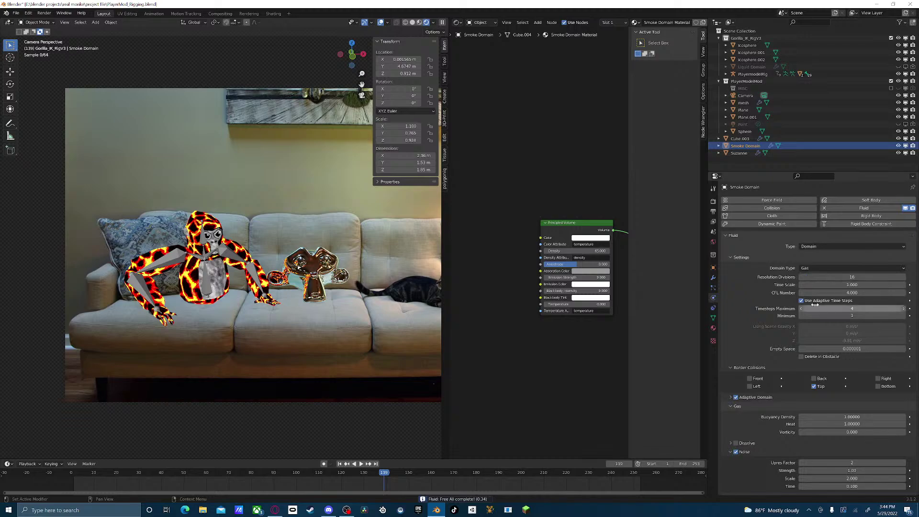
- Bake all of the smoke domain's fluid data and stop the bake partway
scroll(814, 363, "down", 9)
left_click(818, 462)
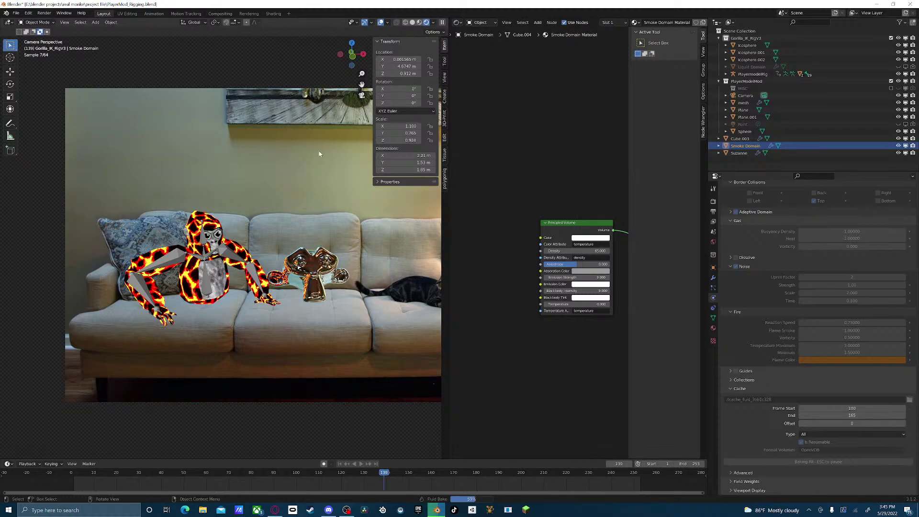
key("Escape")
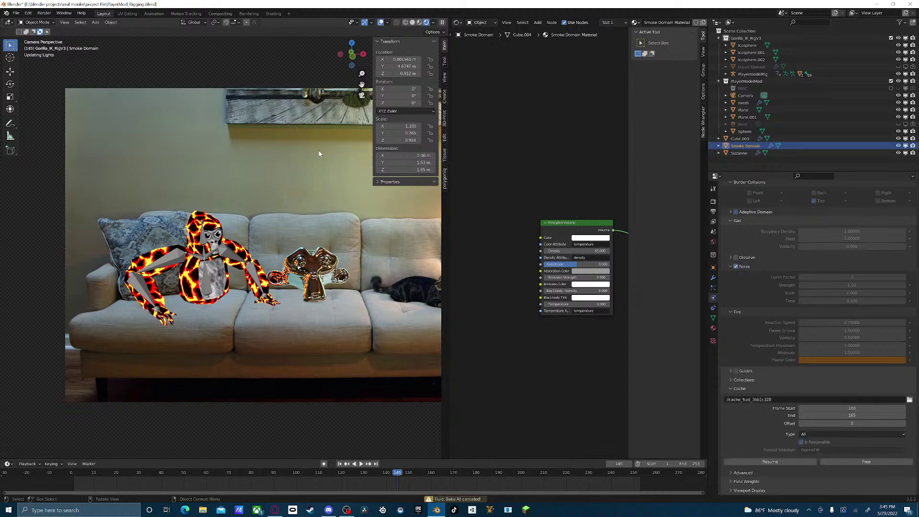
- Play the partially baked simulation in rendered shading from frame 100 and stop at frame 138
left_click(295, 474)
key("space")
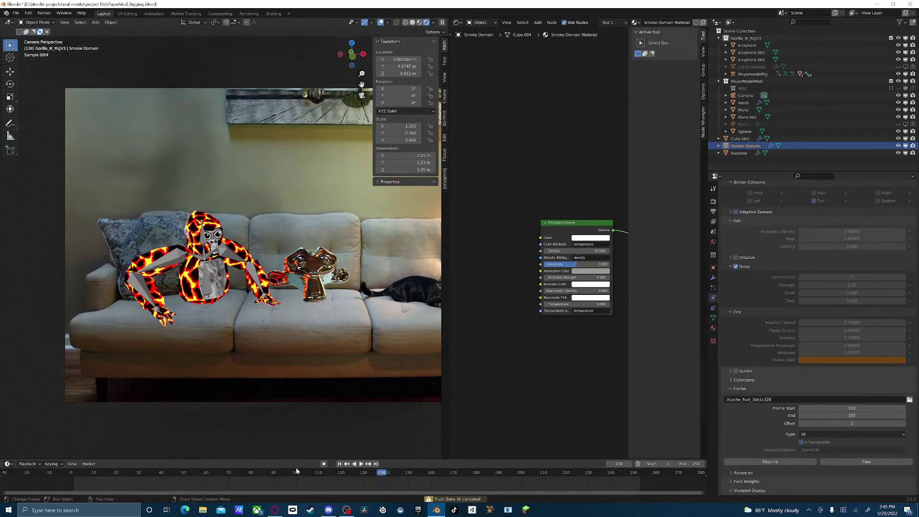
key("space")
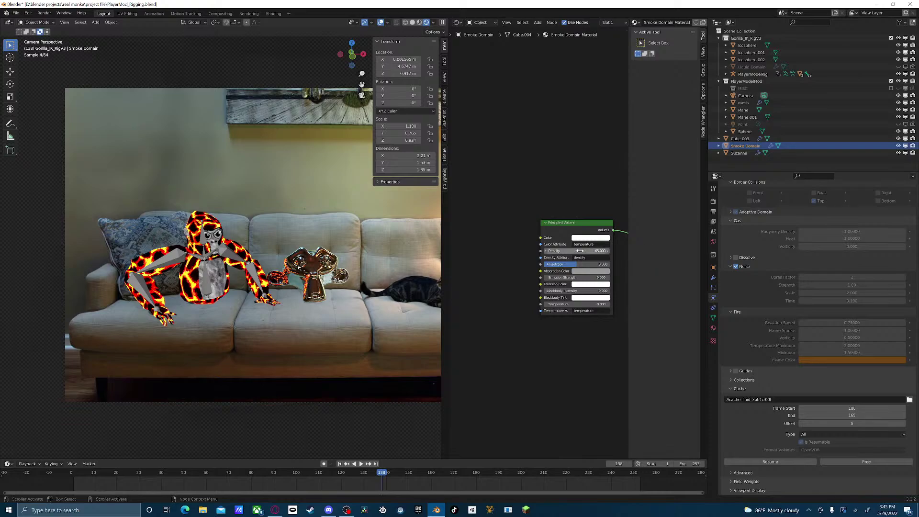
- Adjust the brightness of the Principled Volume's absorption color and raise its density to about 423.6
left_click(591, 272)
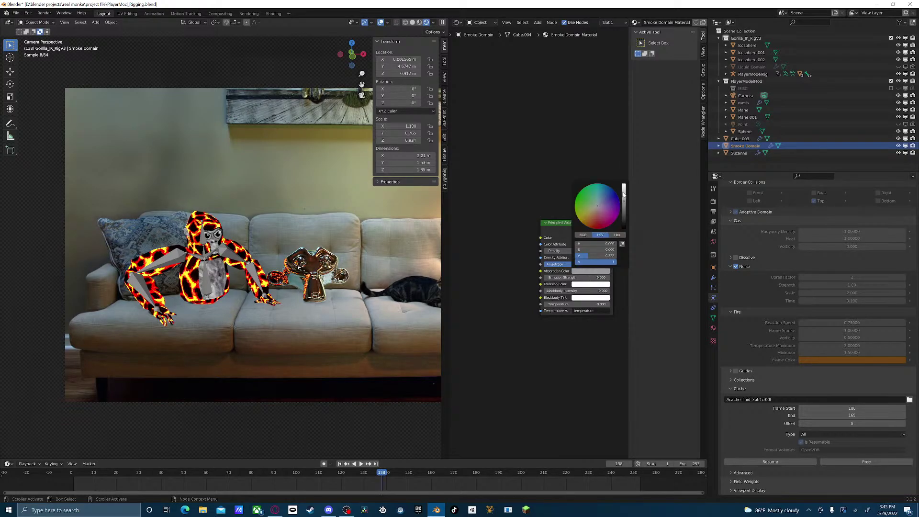
mouse_move(624, 214)
left_mouse_down()
mouse_move(623, 229)
mouse_move(616, 215)
left_mouse_up()
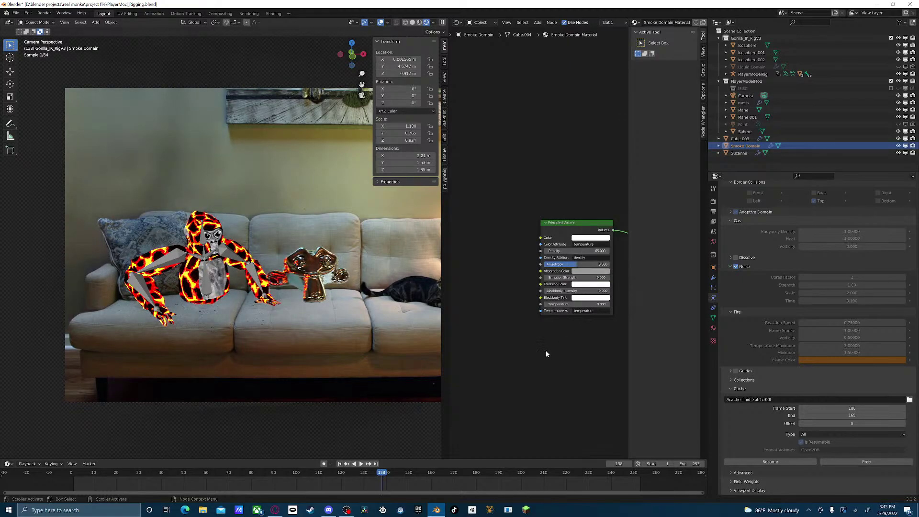
left_click_drag(586, 251, 613, 250)
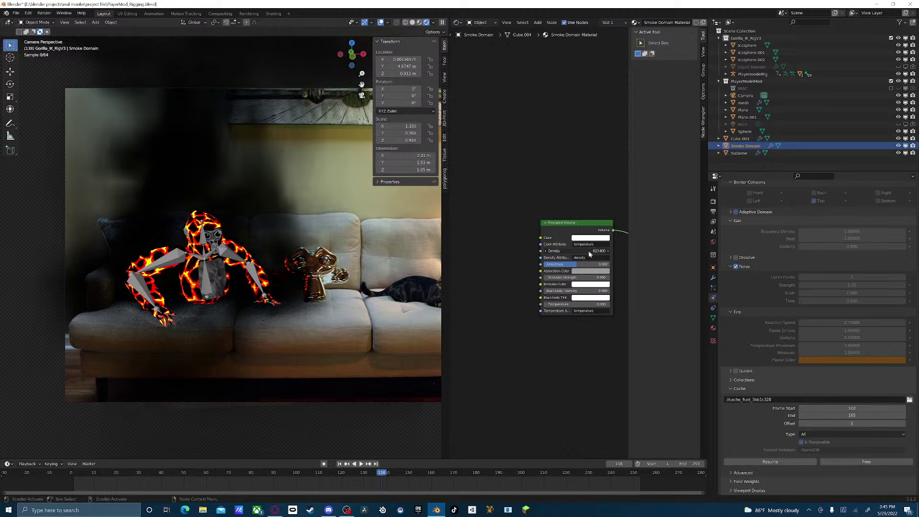
- Check the denser smoke at frame 100 in rendered shading, and replay the explosion in solid shading
left_click_drag(383, 474, 245, 486)
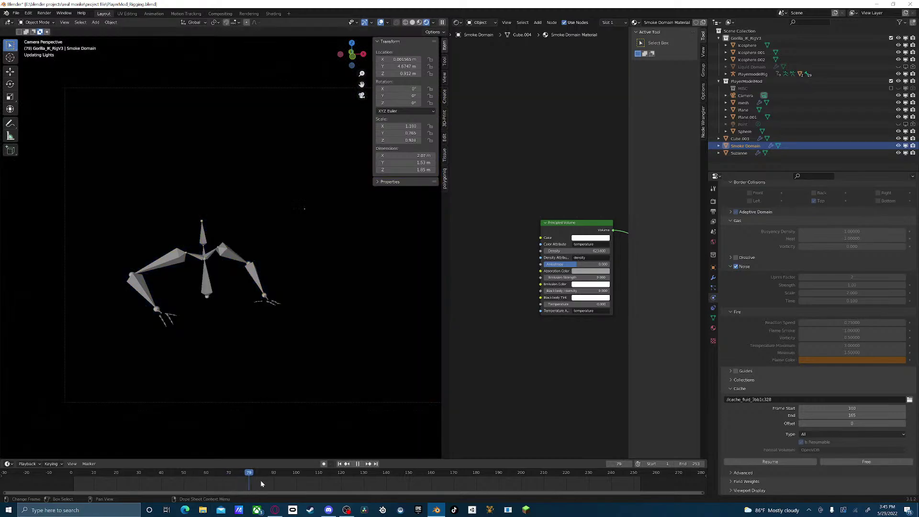
key("space")
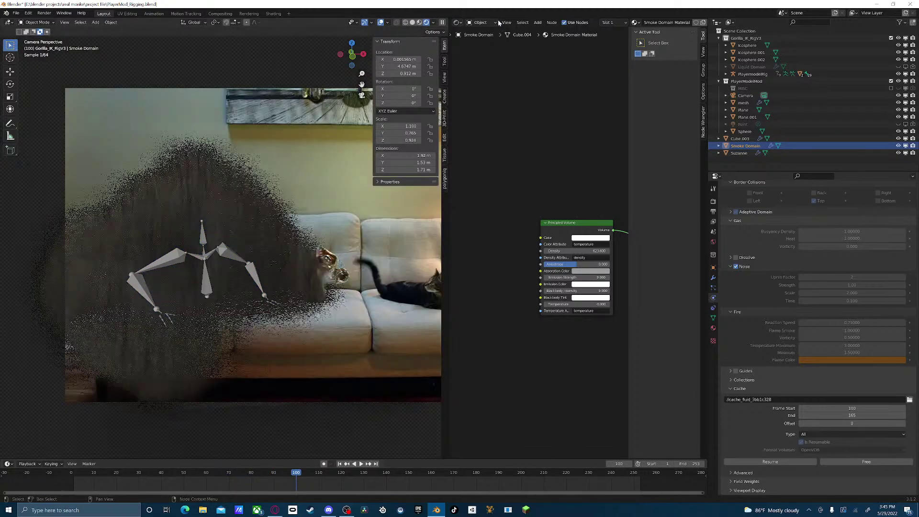
left_click(412, 22)
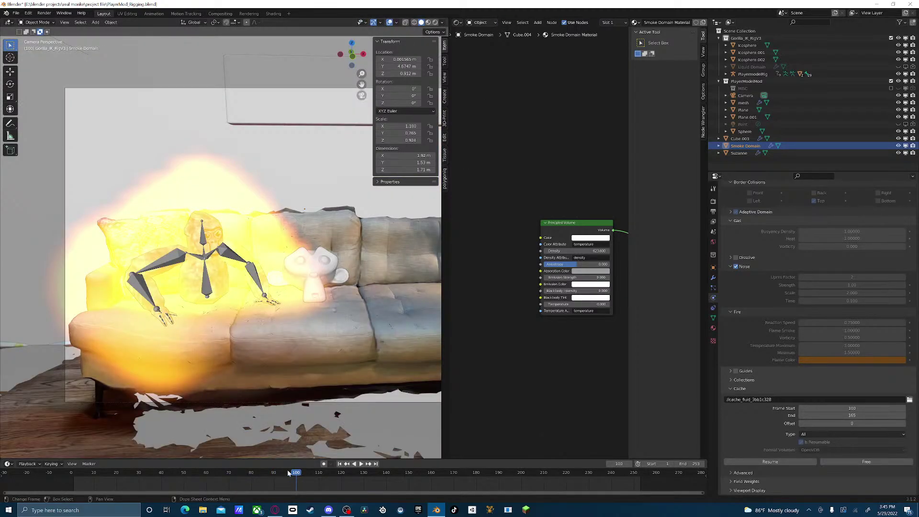
key("space")
key("space")
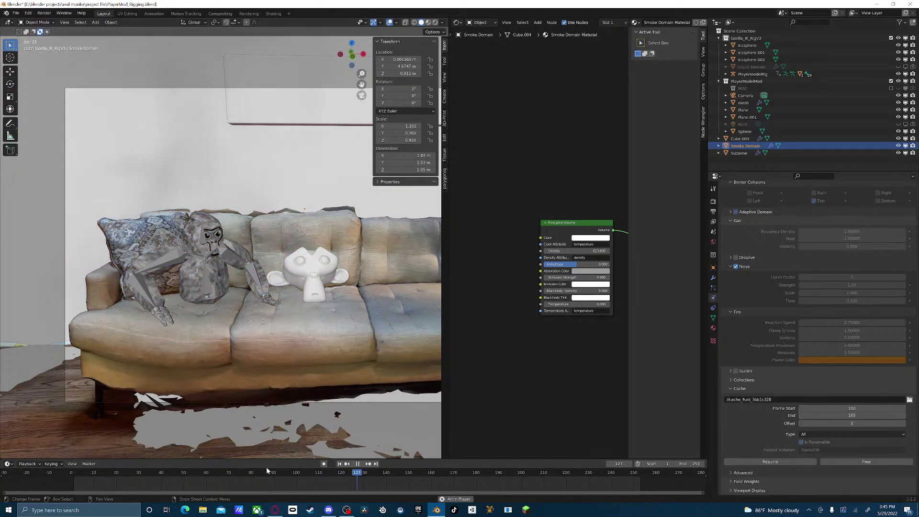
left_click(261, 475)
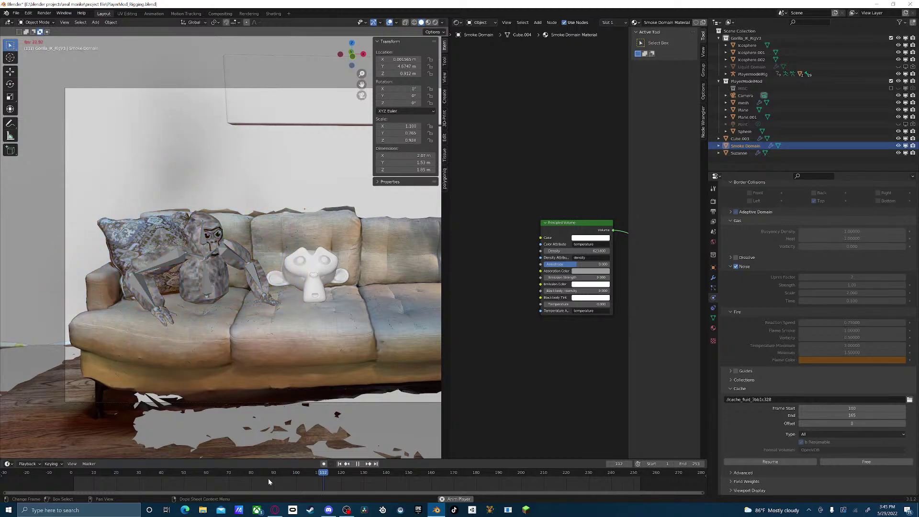
- Replay the explosion a few times from about frame 90 in solid shading and stop playback at frame 139
left_click(275, 475)
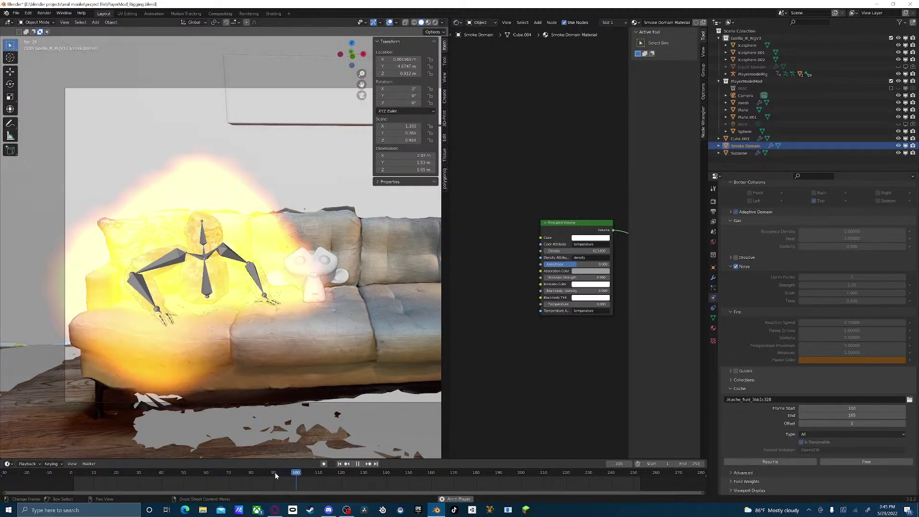
left_click(276, 475)
left_click(276, 475)
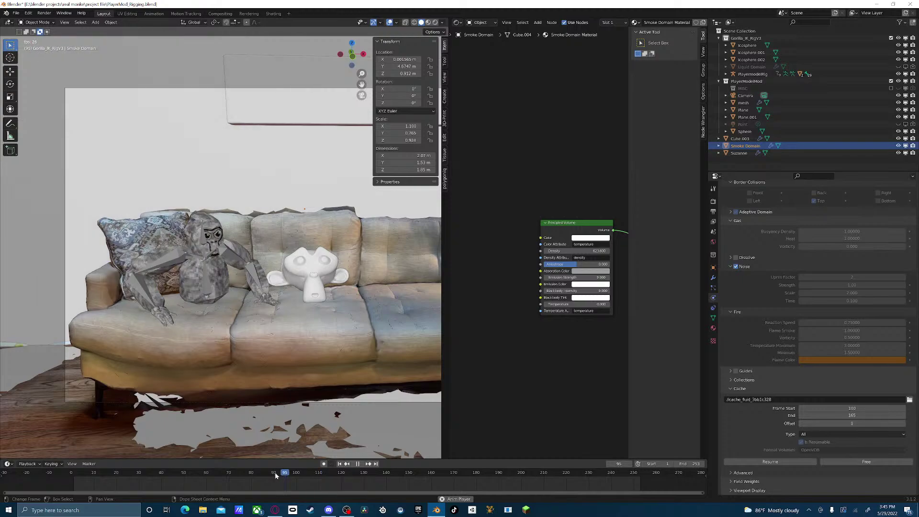
key("space")
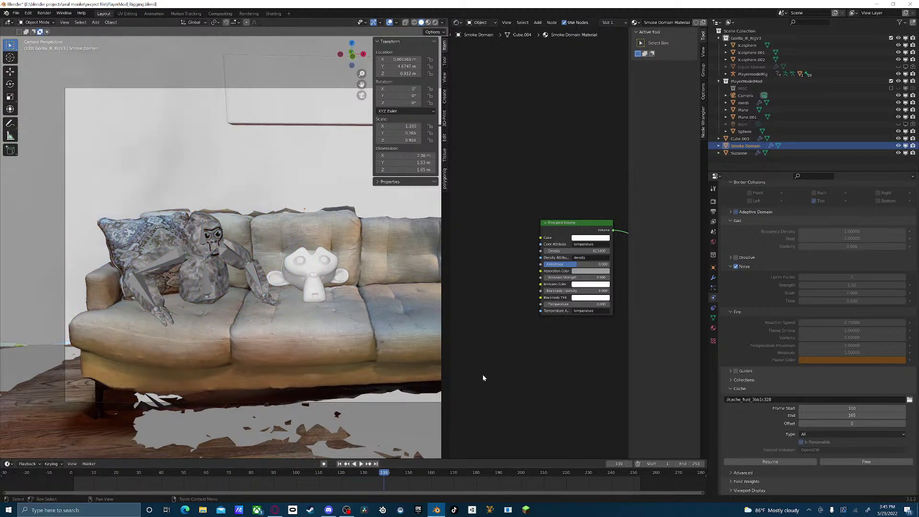
- Free the smoke domain's baked fluid data and set its resolution divisions to 64
left_click(868, 462)
scroll(861, 457, "up", 8)
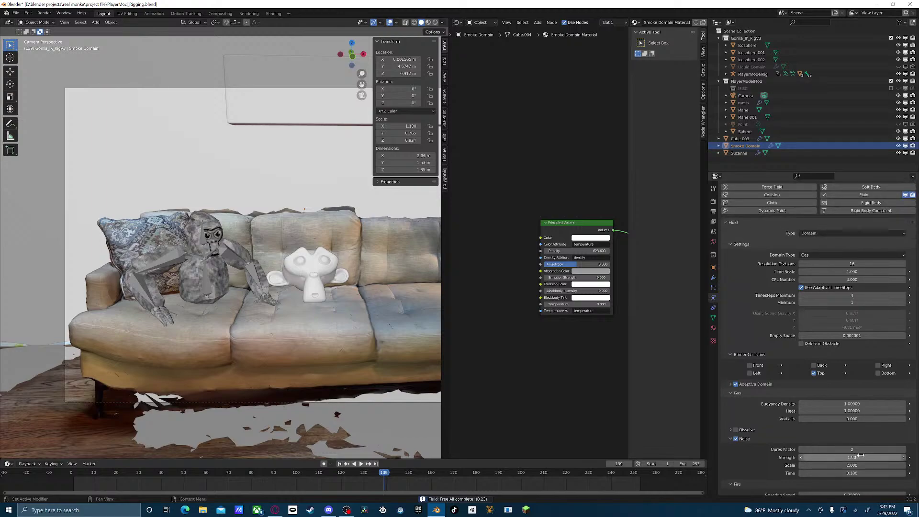
scroll(860, 455, "up", 1)
left_click(860, 277)
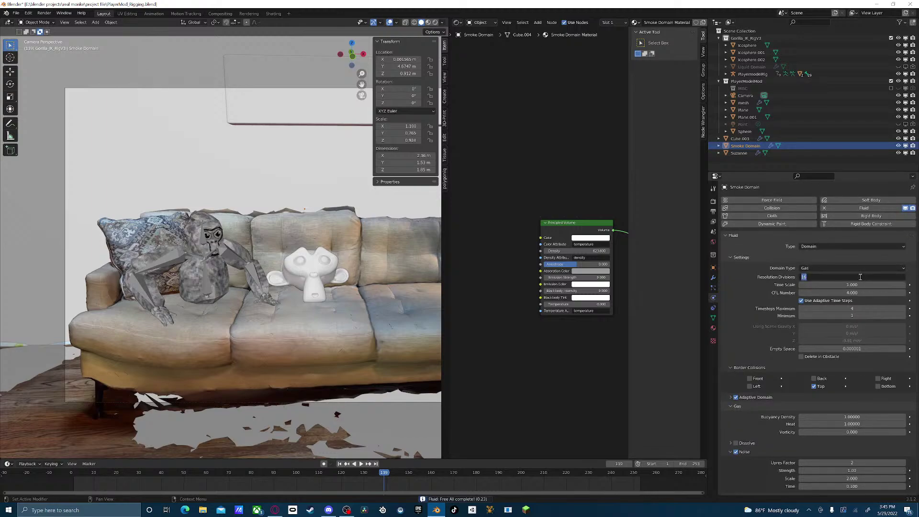
type("64]")
key("Return")
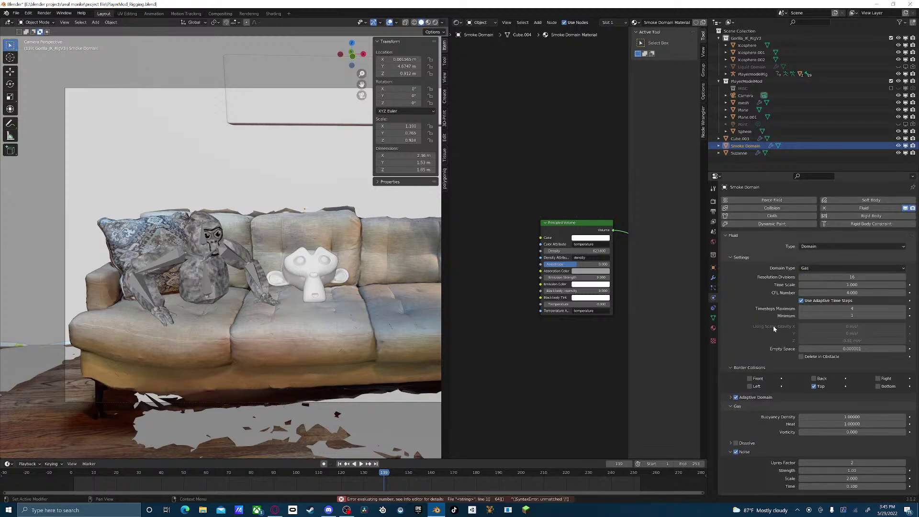
scroll(855, 248, "down", 3)
left_click(853, 219)
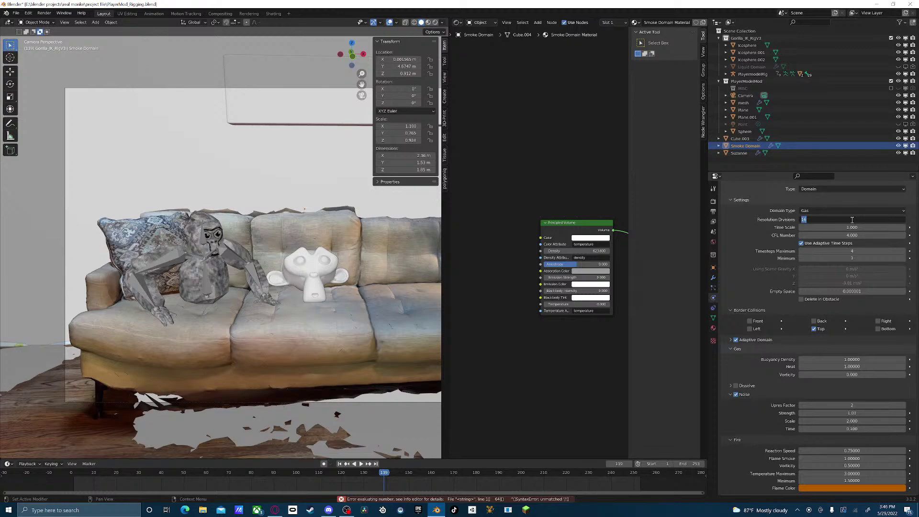
key("Return")
- Bake all of the smoke domain's fluid data at the new resolution, dismiss the mail notification, and stop the bake partway
scroll(808, 363, "down", 5)
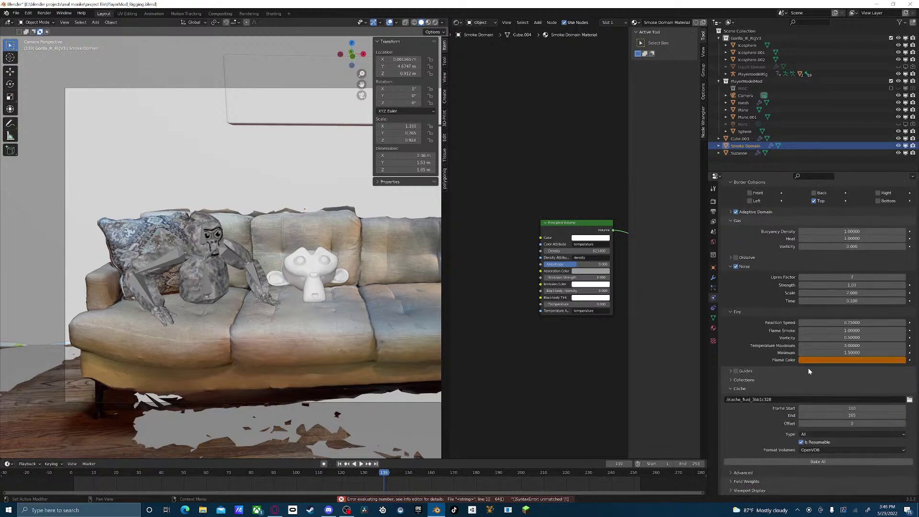
left_click(833, 460)
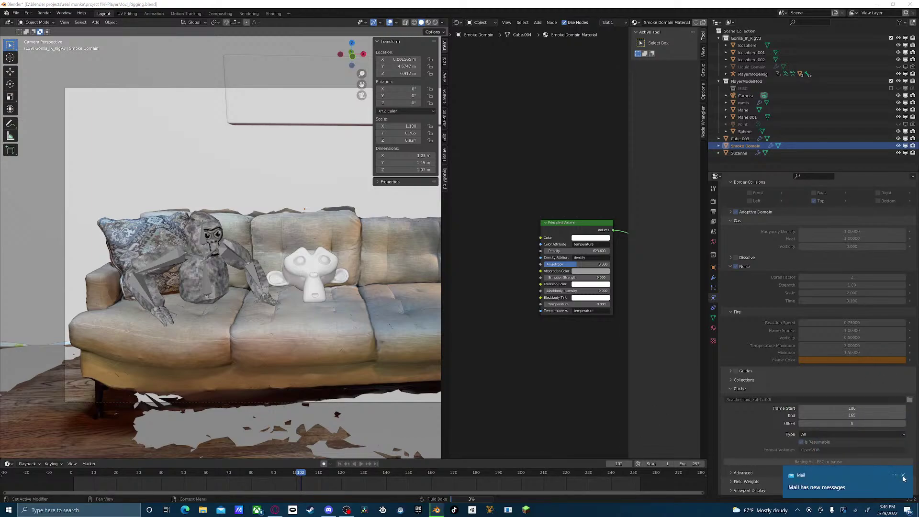
left_click(903, 478)
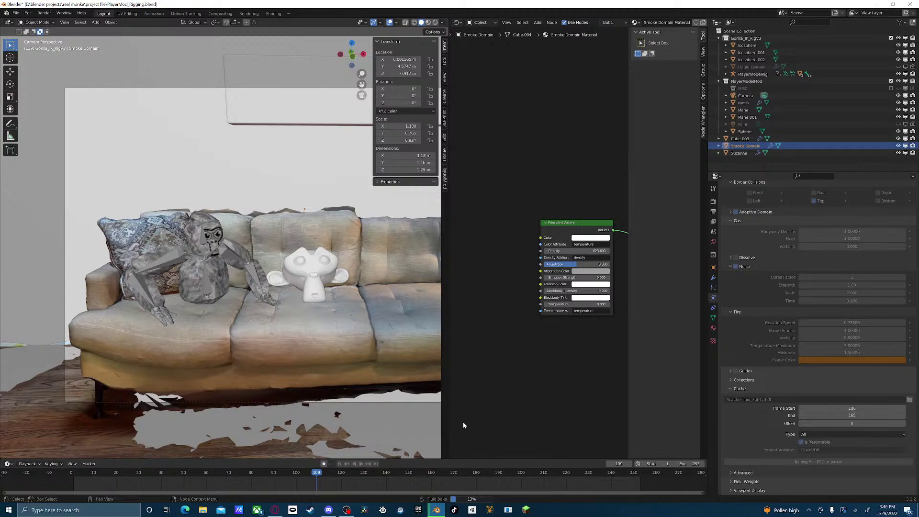
key("Escape")
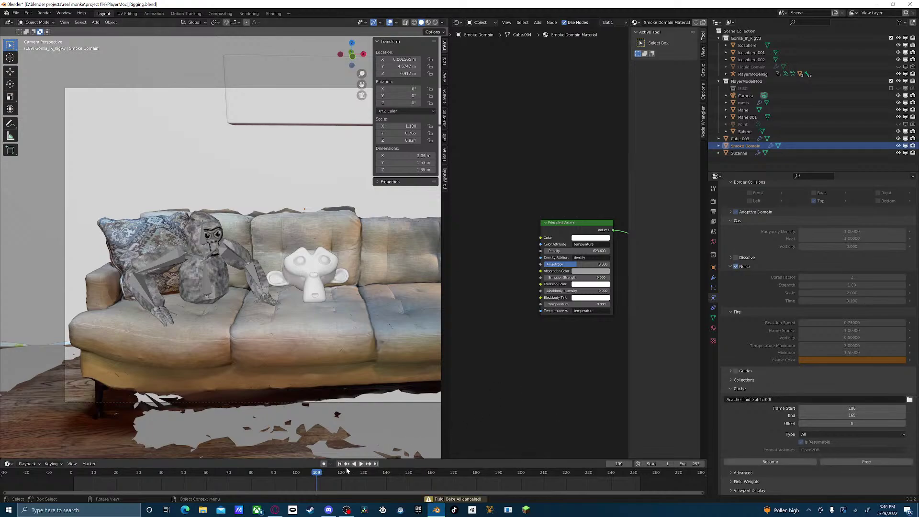
- Show frame 108 in rendered shading and set the Principled Volume's density to 64
left_click(314, 473)
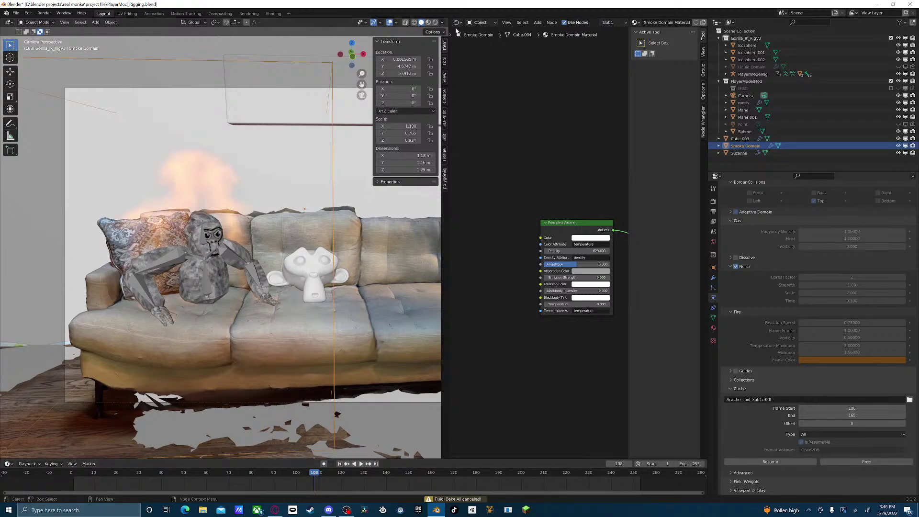
left_click(435, 22)
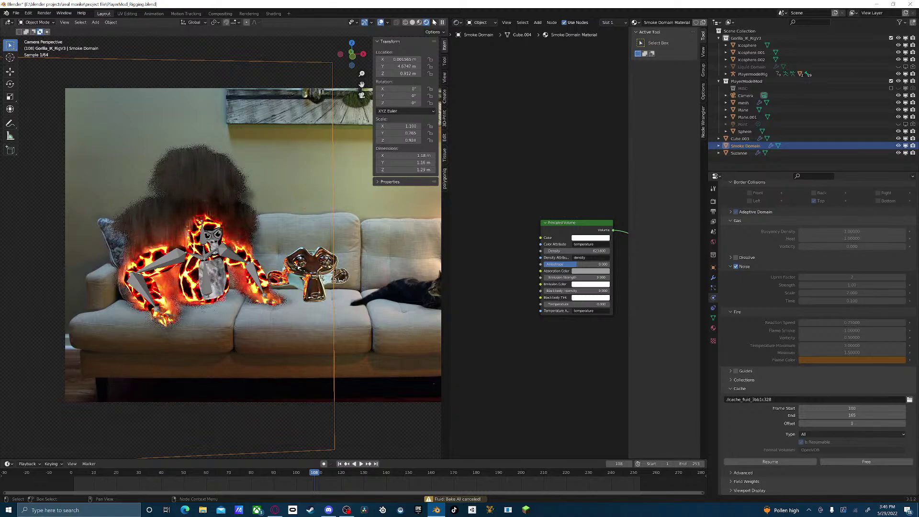
left_click(576, 251)
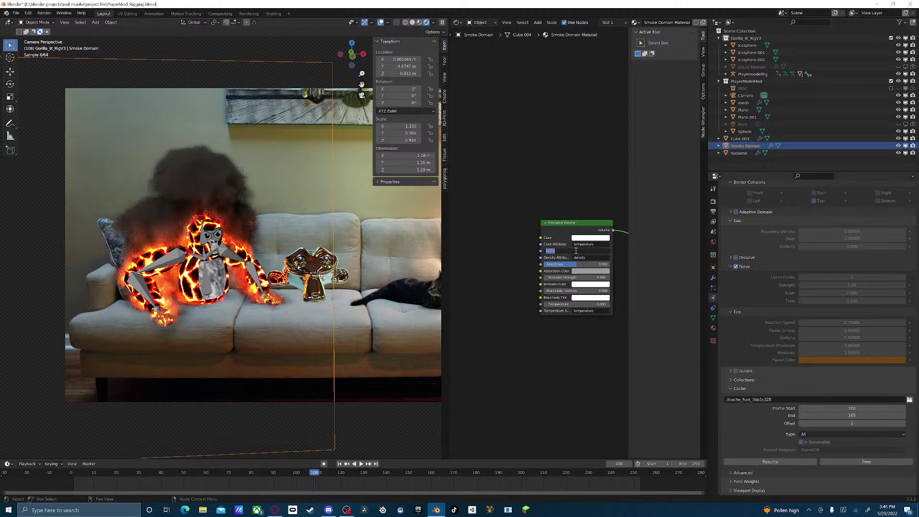
type("64")
key("Return")
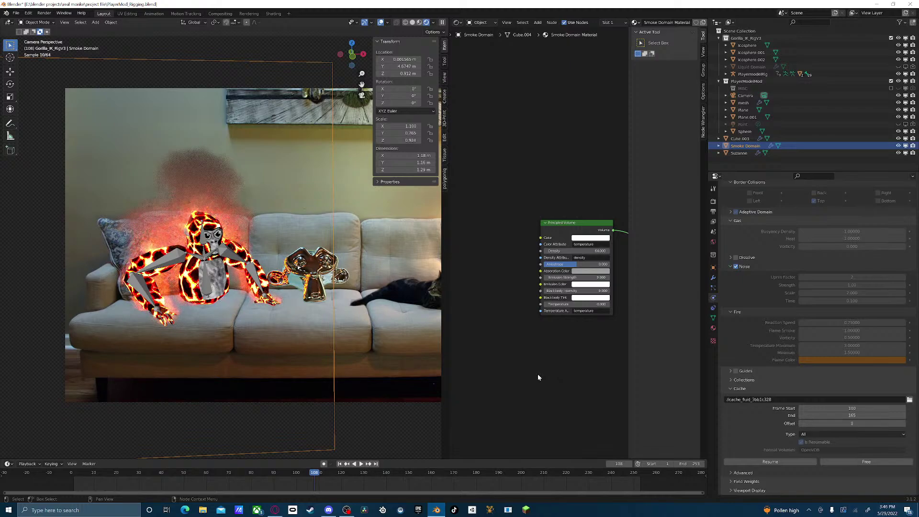
- Resume the fluid bake, stop it partway, and briefly start and stop playback at frame 128
left_click(774, 462)
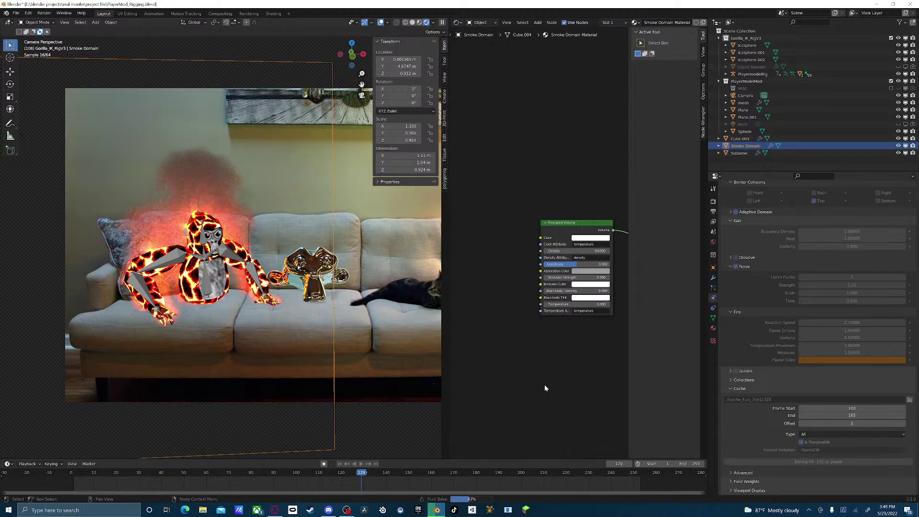
key("Escape")
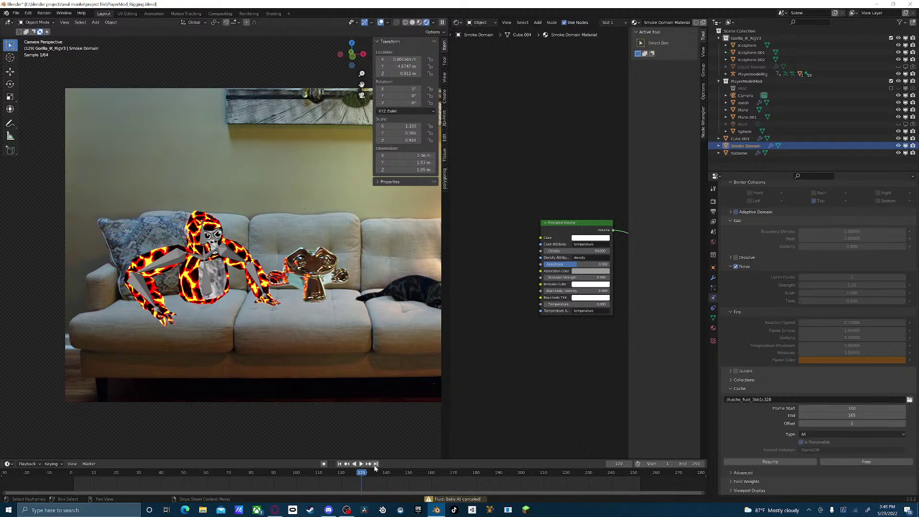
left_click(360, 473)
key("space")
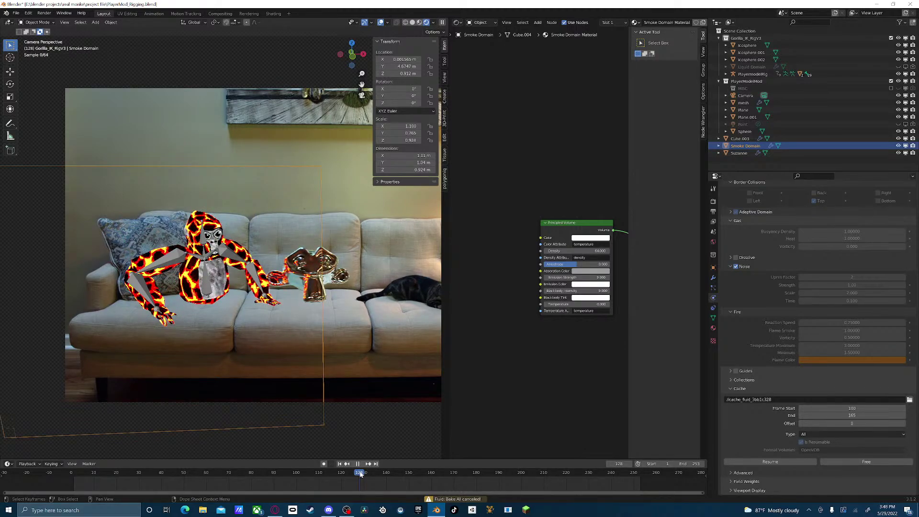
key("space")
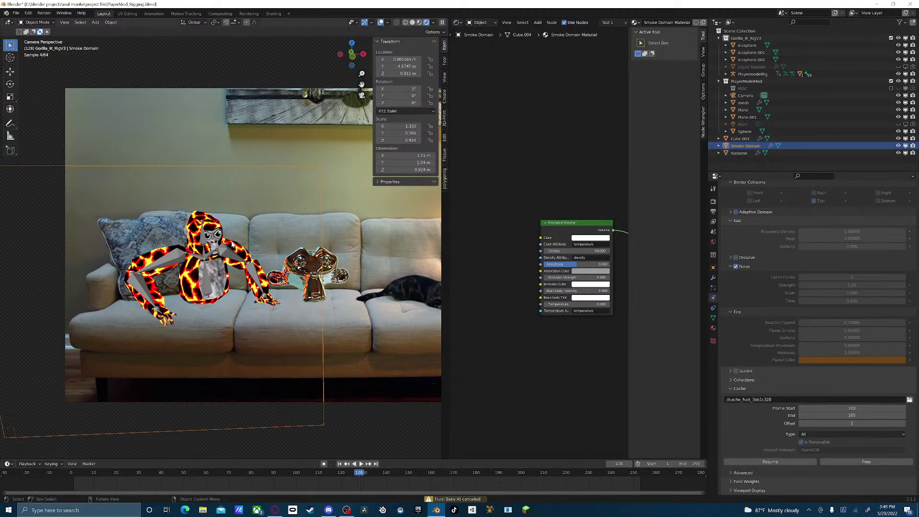
- Scrub the rendered simulation between frames 110 and 101, and play it from around frame 101
mouse_move(303, 473)
left_mouse_down()
mouse_move(226, 472)
mouse_move(330, 473)
mouse_move(308, 473)
mouse_move(319, 473)
left_mouse_up()
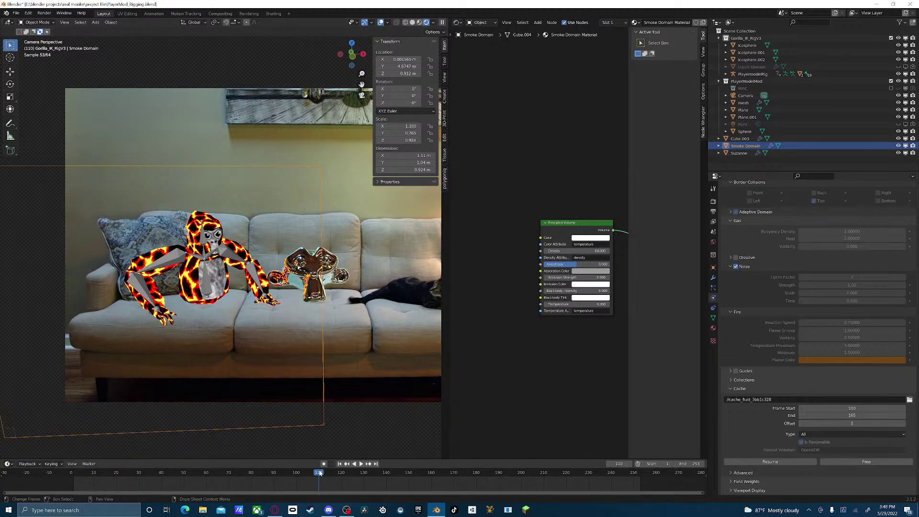
left_click_drag(314, 473, 298, 473)
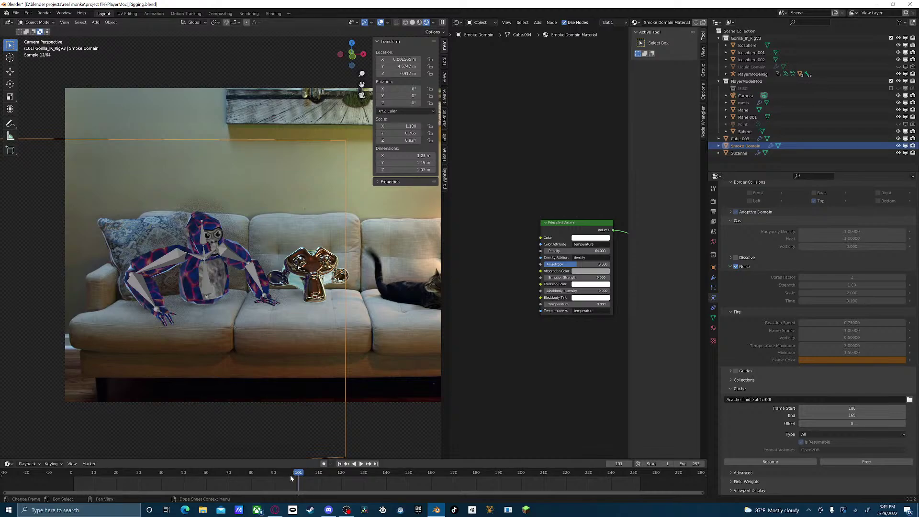
key("space")
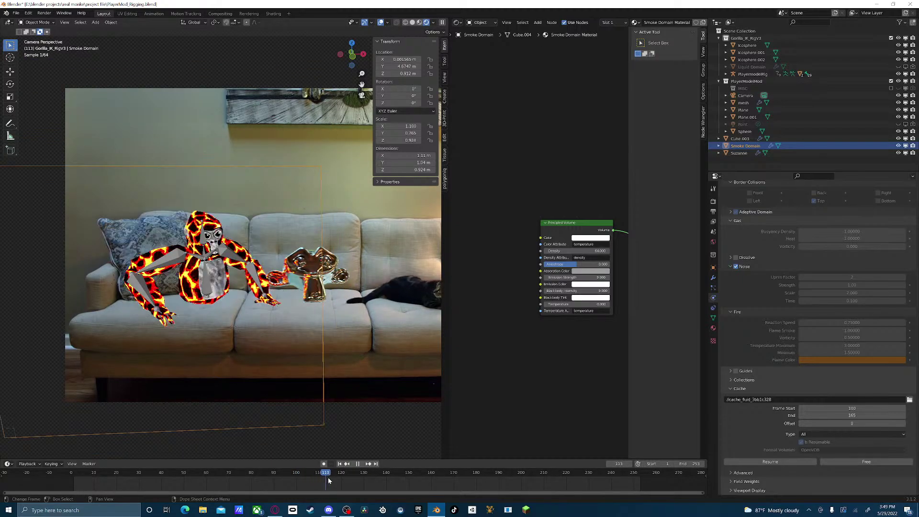
key("space")
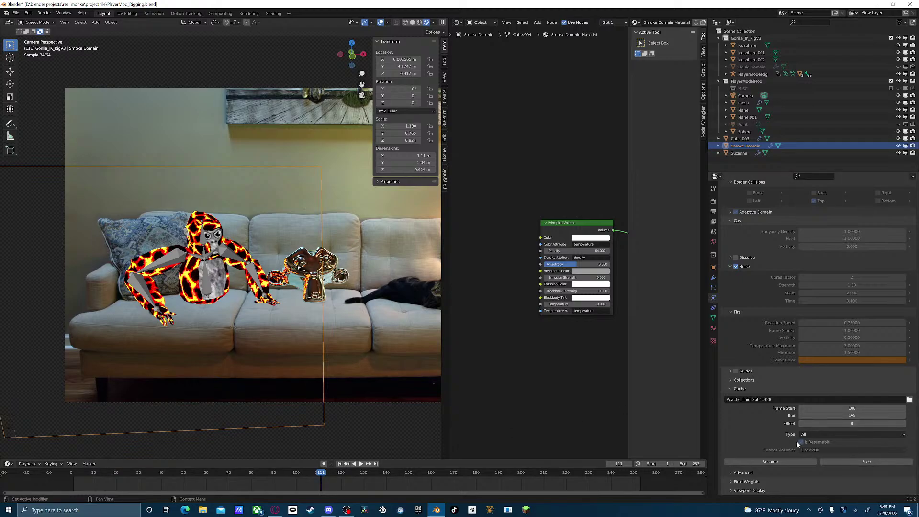
- Resume the smoke domain's bake, cancel it, and free all of the baked fluid data
left_click(768, 461)
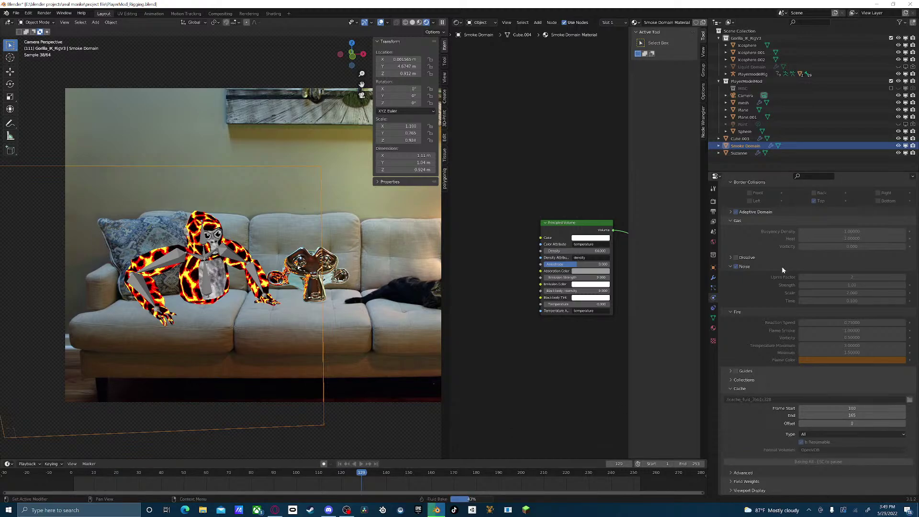
key("Escape")
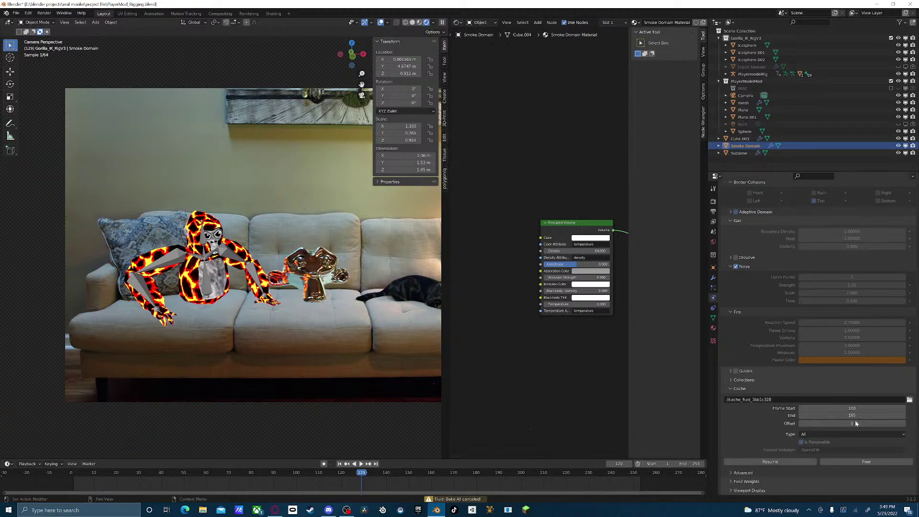
left_click(865, 461)
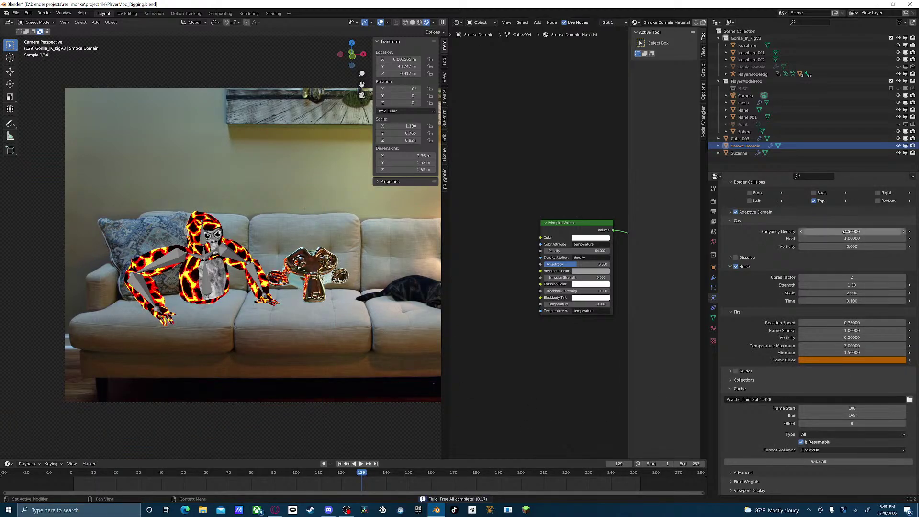
- Review the smoke domain's fluid settings, and select the gorilla body and expand its flow source settings
scroll(771, 339, "up", 5)
scroll(772, 355, "up", 5)
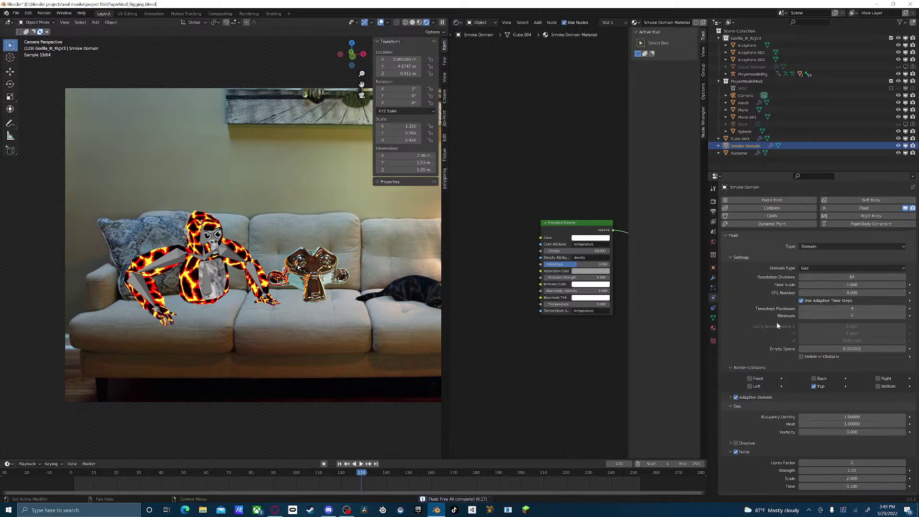
scroll(776, 322, "down", 2)
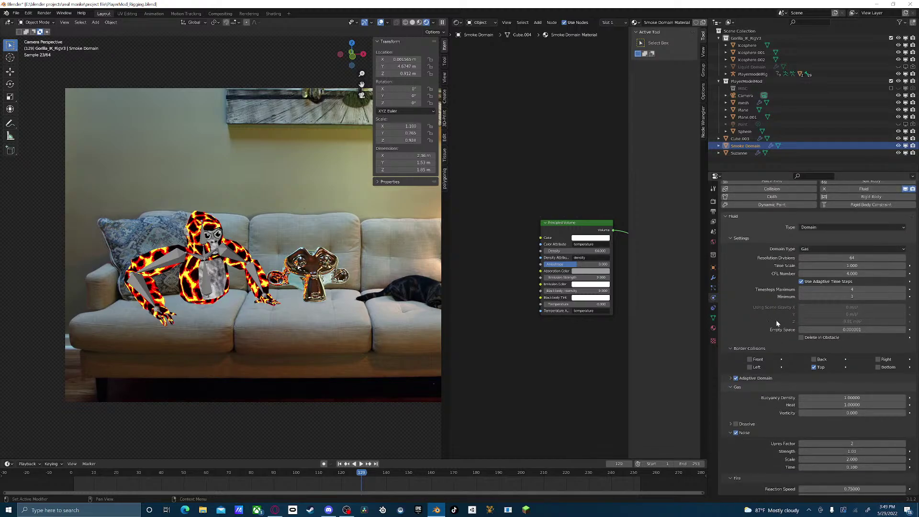
scroll(777, 325, "down", 3)
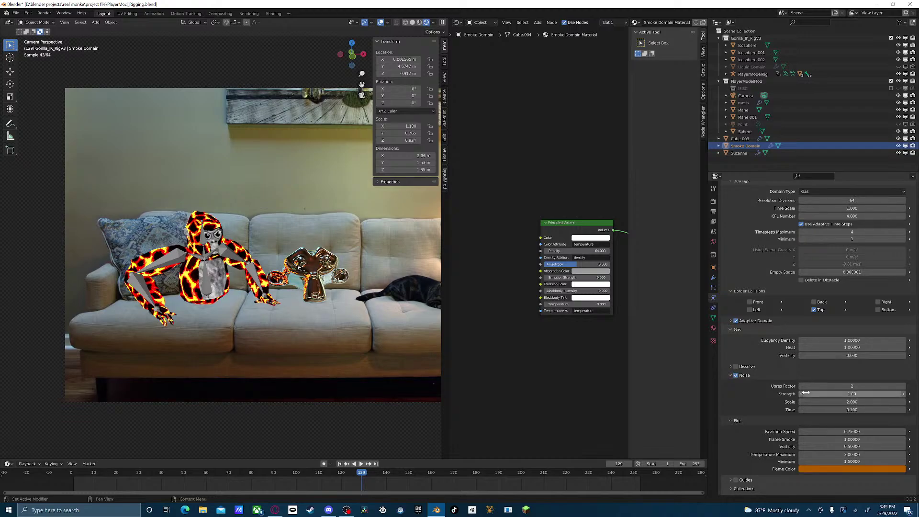
left_click(183, 282)
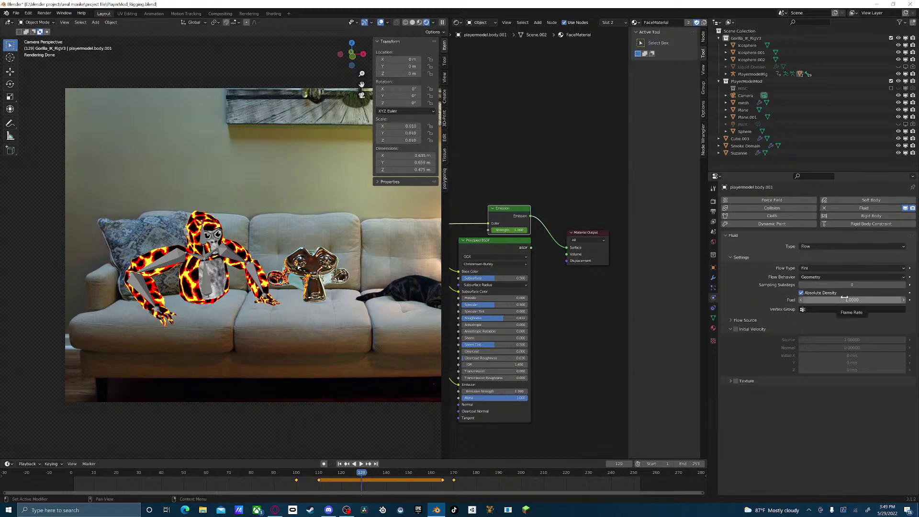
left_click(737, 320)
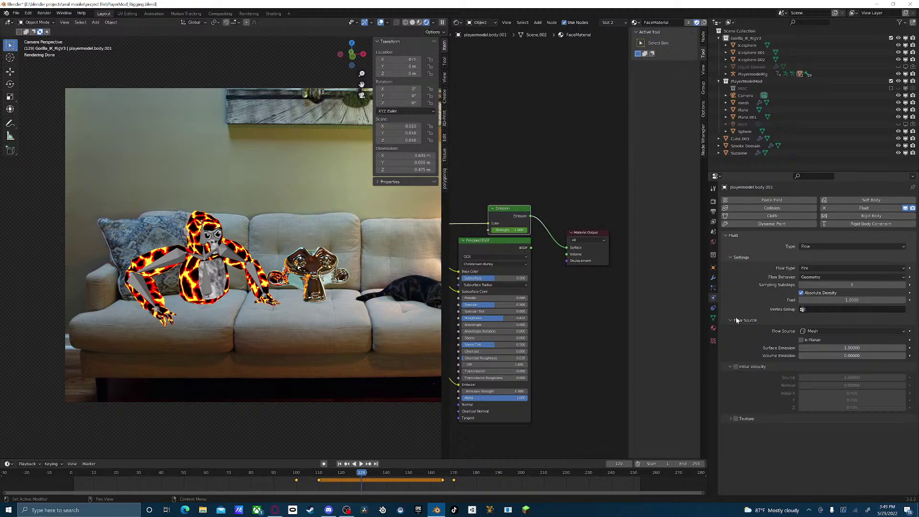
- Set the gorilla body's flow behavior to Inflow after trying Outflow, and set its surface emission to 5
left_click(814, 277)
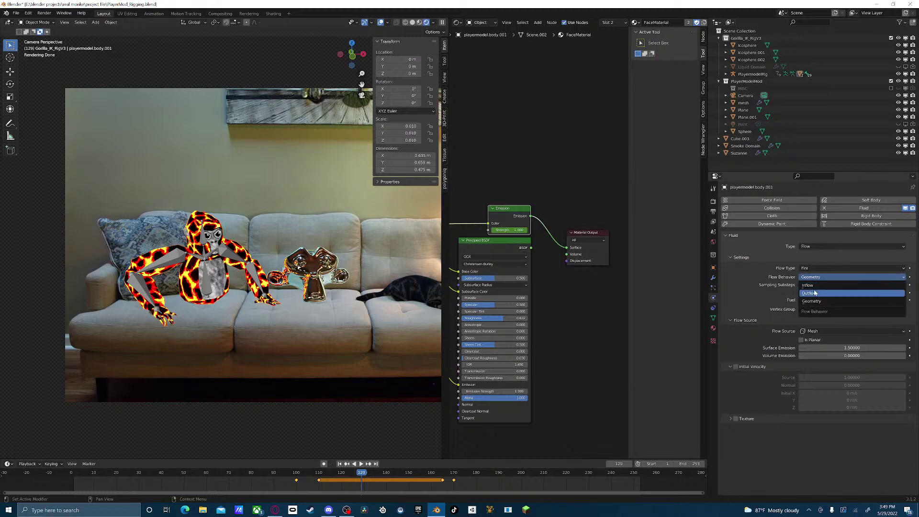
left_click(814, 291)
left_click(814, 278)
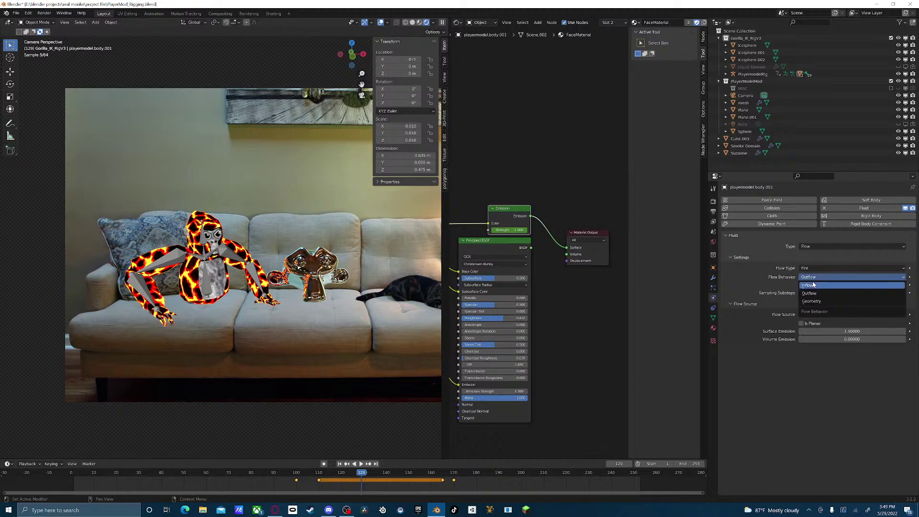
left_click(813, 284)
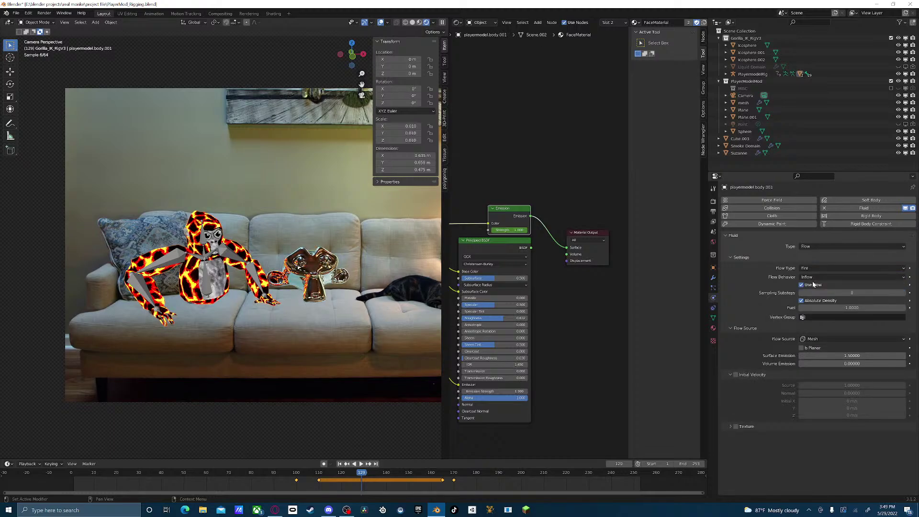
left_click(853, 355)
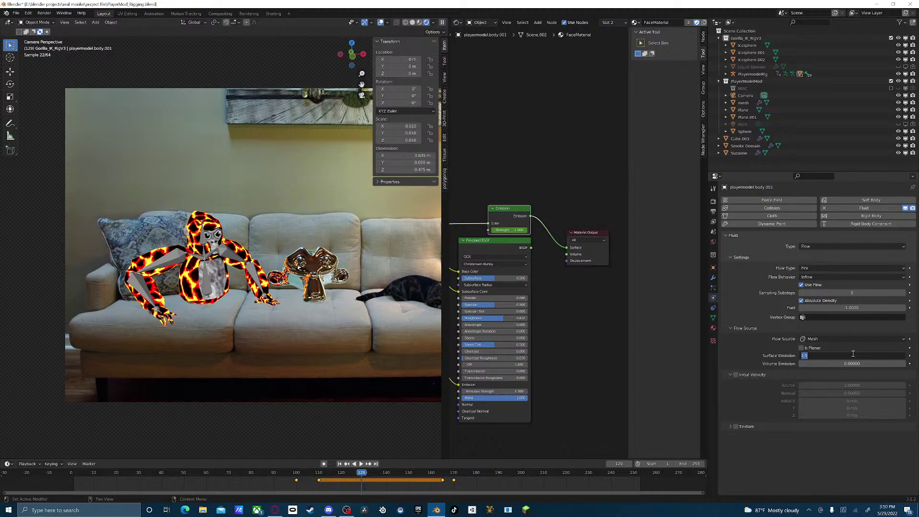
type("5")
key("Return")
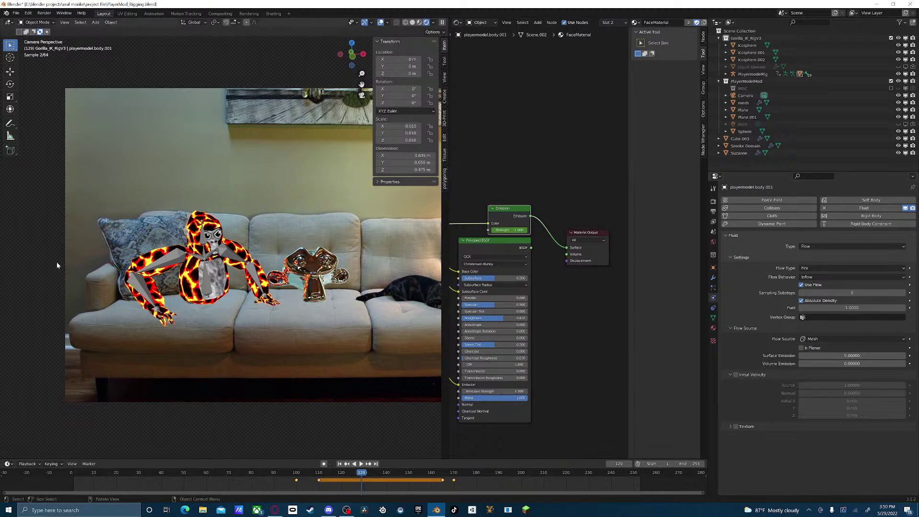
- Show the gorilla body's Secondary_Color.001 material and open its Lava Emission value at frame 165
middle_click_drag(454, 423, 575, 333)
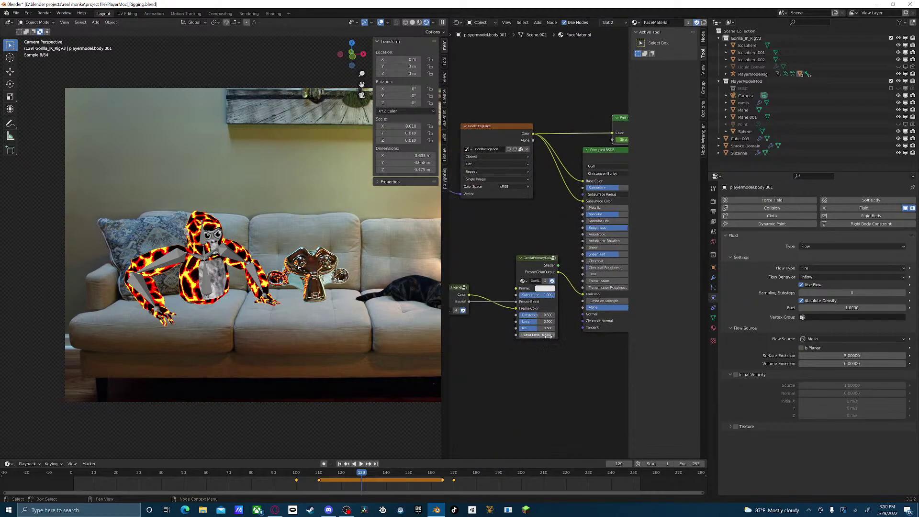
left_click_drag(352, 472, 452, 474)
key("Escape")
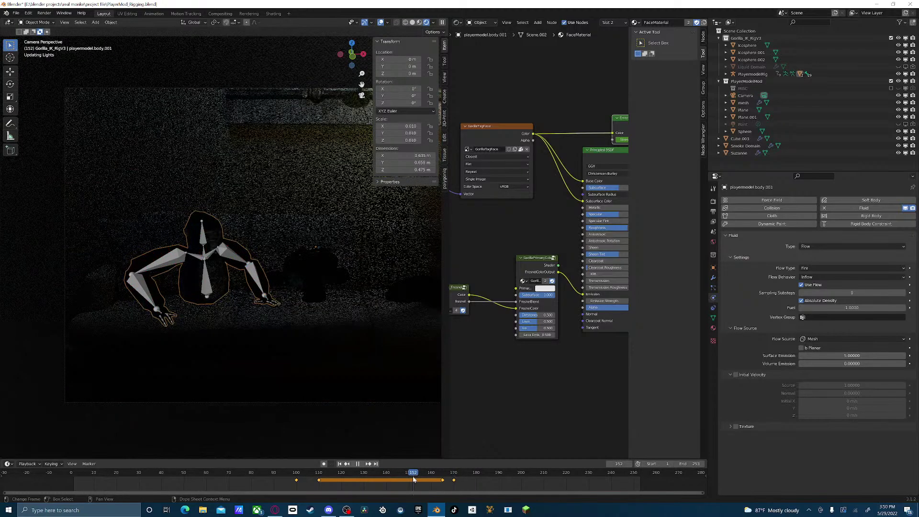
left_click(713, 327)
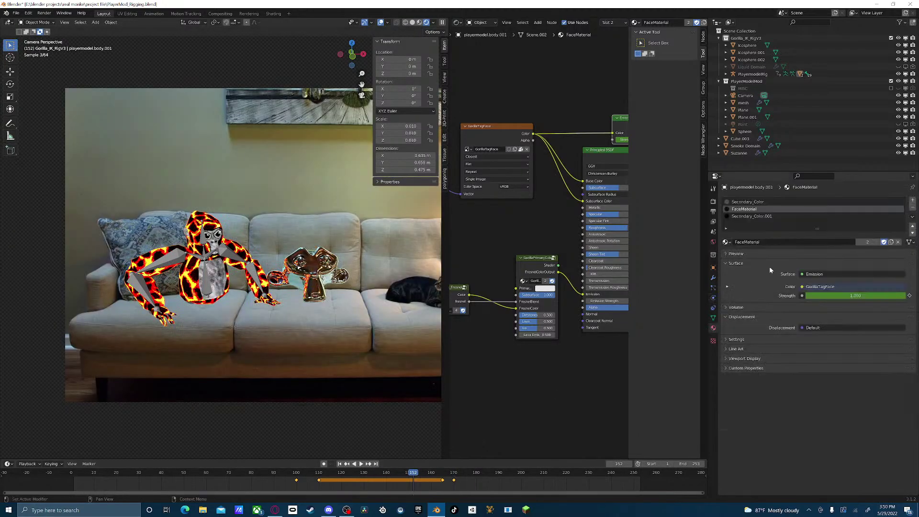
left_click(754, 217)
left_click(442, 478)
double_click(544, 332)
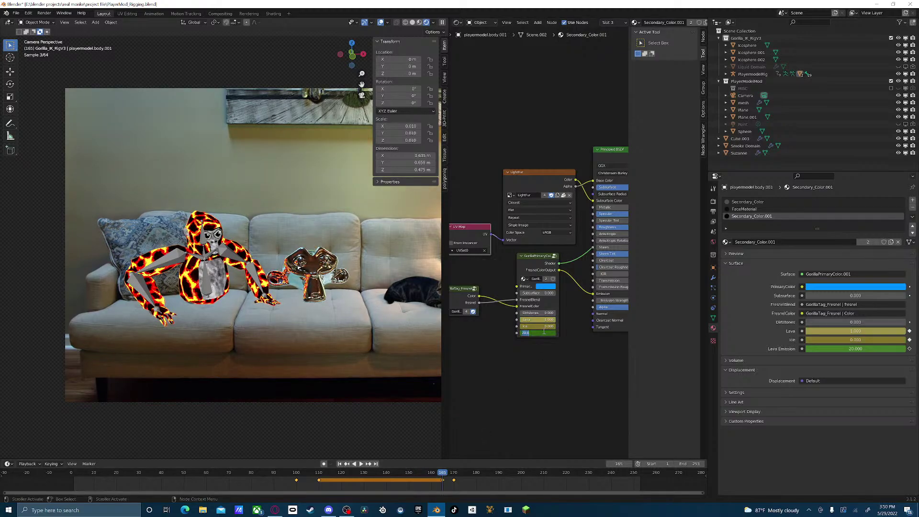
- Scrub the animation back from frame 170 to check how the gorilla's lava material changes
left_click(454, 475)
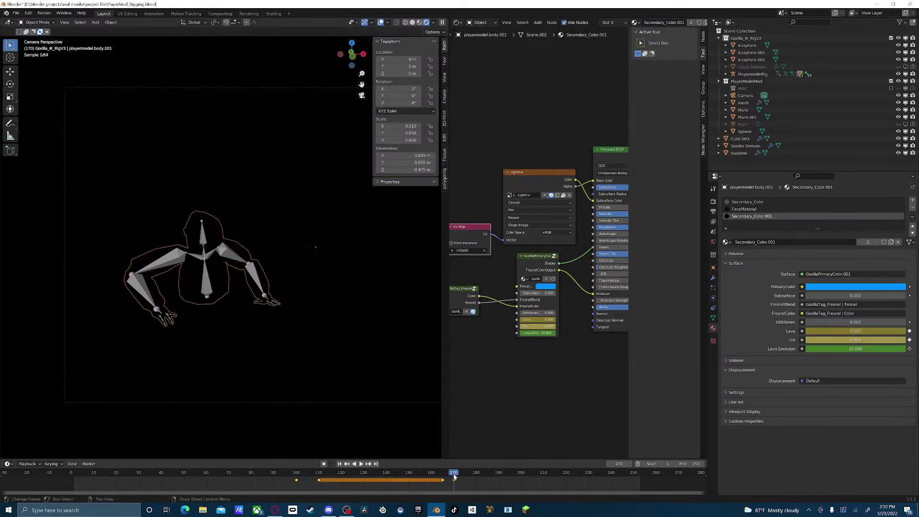
key("space")
left_click_drag(454, 476, 297, 475)
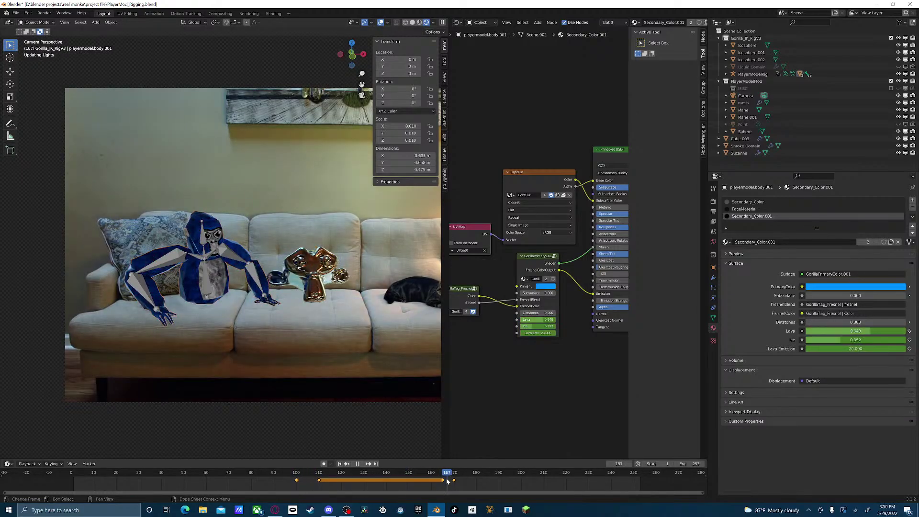
- Set the Lava Emission of Secondary_Color.001 to 5 at frame 170, and keyframe it at 10 on frame 165
left_click(454, 475)
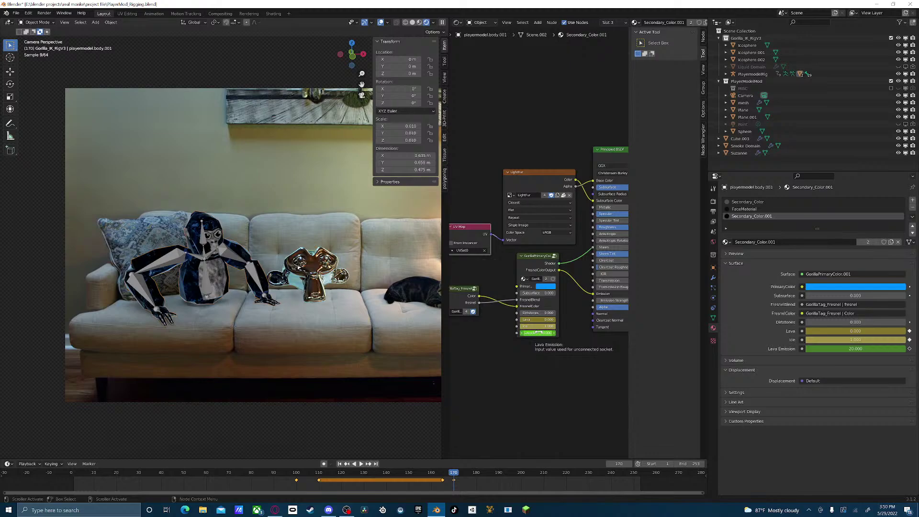
left_click(538, 332)
type("5")
key("Return")
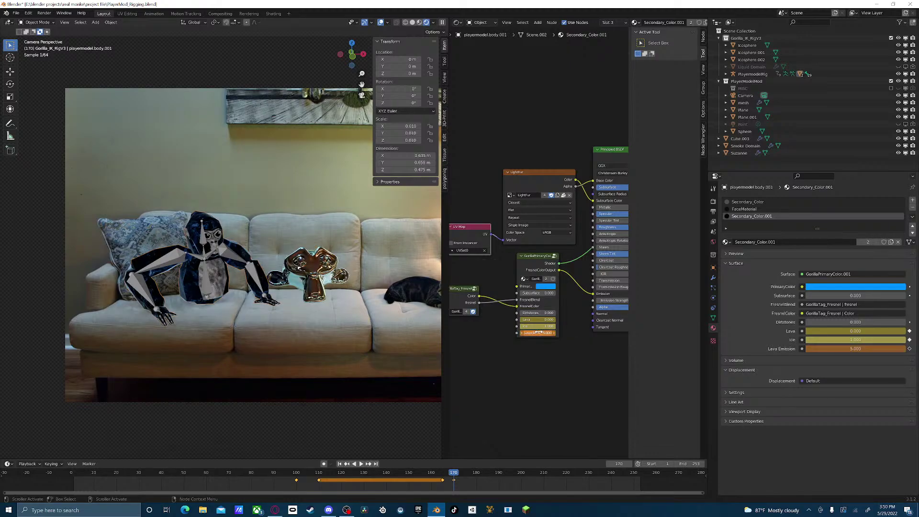
left_click(443, 474)
left_click(541, 333)
type("10")
key("Return")
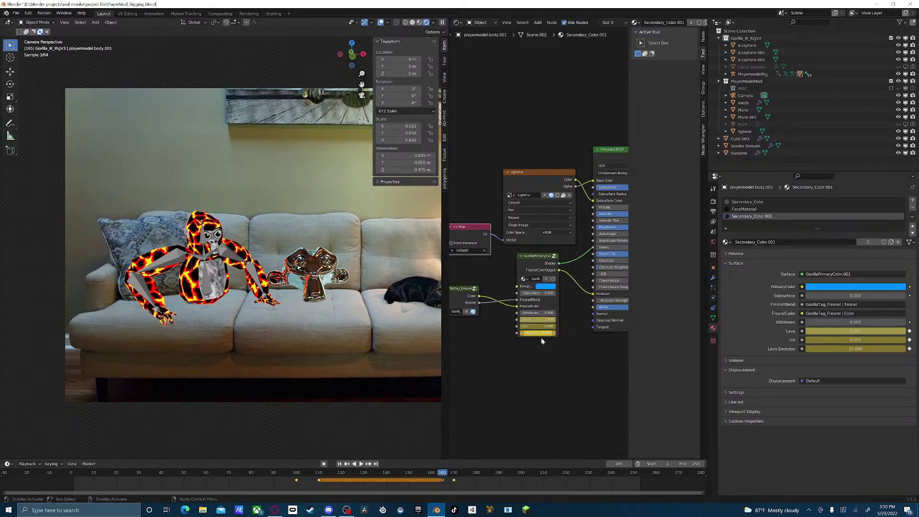
- Keyframe the Lava Emission at 10 on frame 110, and briefly play the animation from around frame 105
left_click(319, 475)
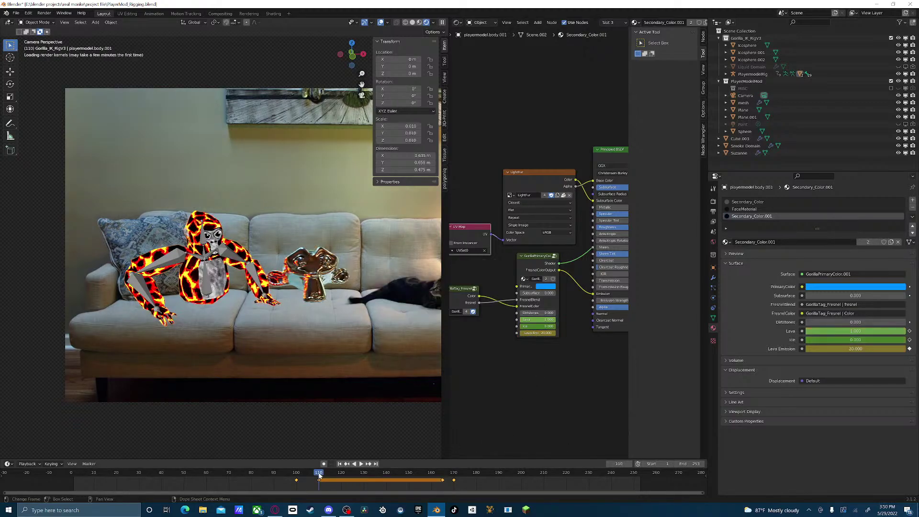
left_click(540, 333)
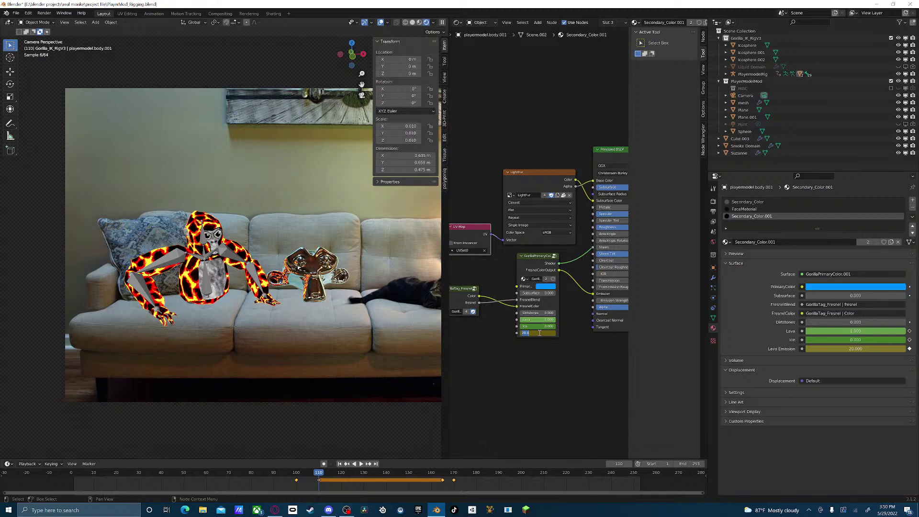
type("10")
key("Return")
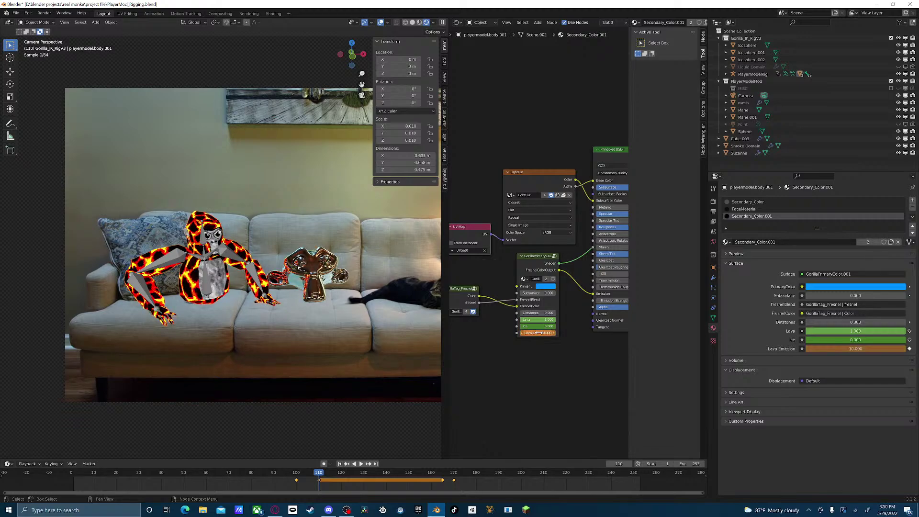
key("i")
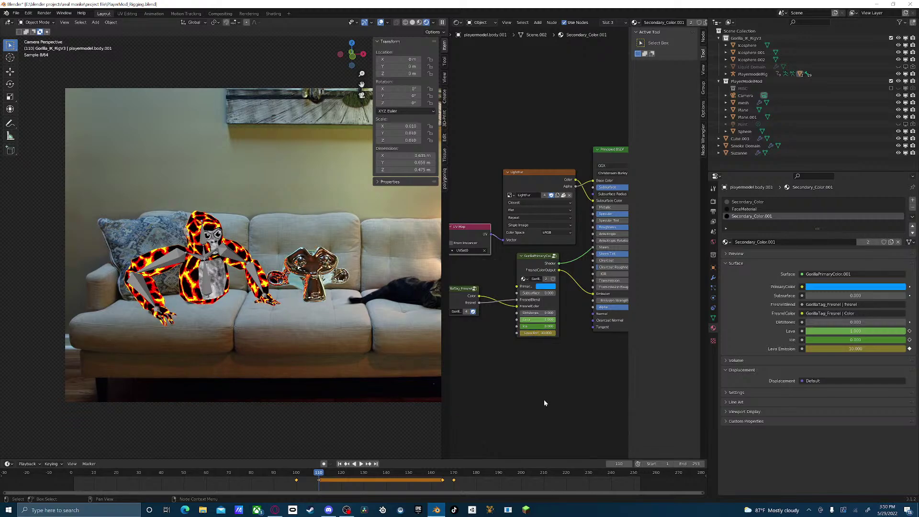
left_click(306, 475)
key("space")
key("space")
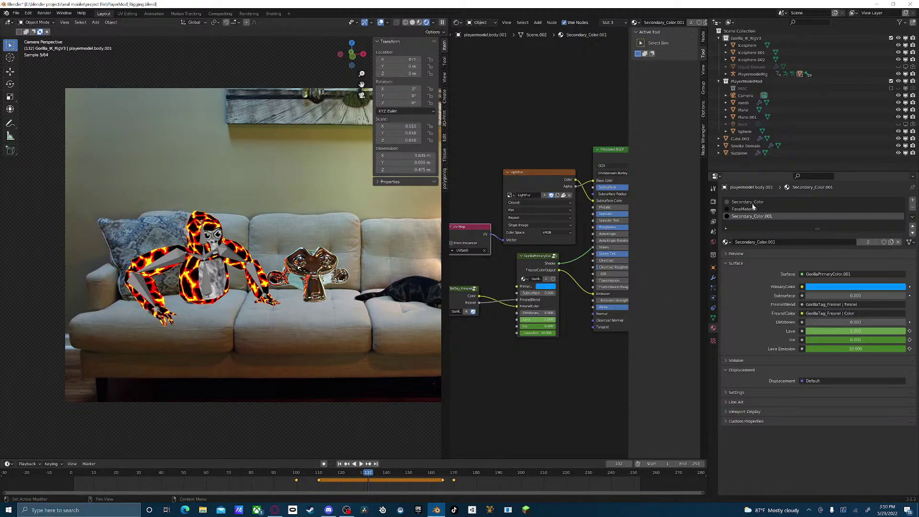
- Select the Smoke Domain, review its fluid settings, and set its resolution divisions to 16
left_click(745, 146)
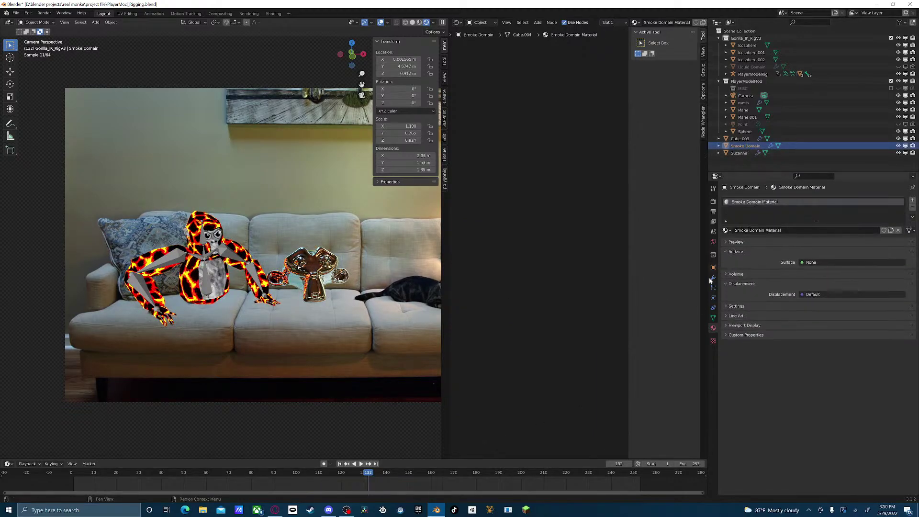
left_click(713, 297)
scroll(782, 365, "down", 10)
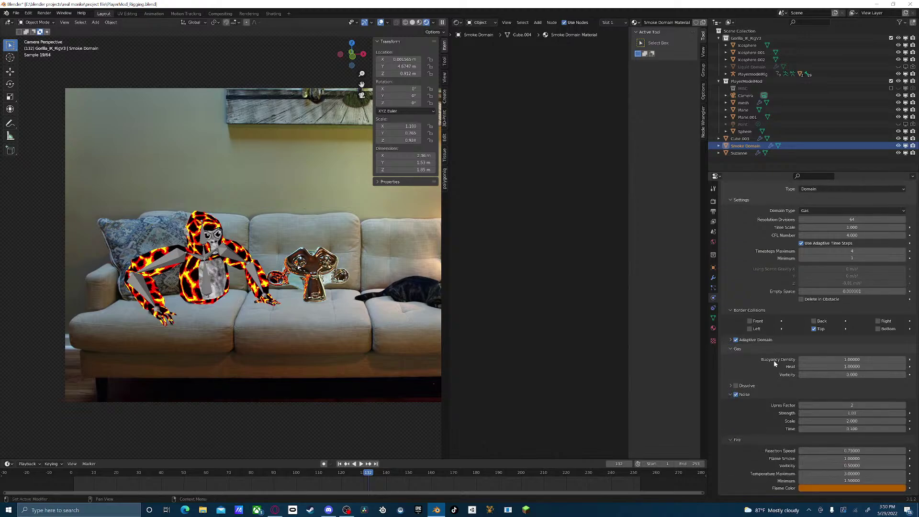
scroll(785, 374, "down", 2)
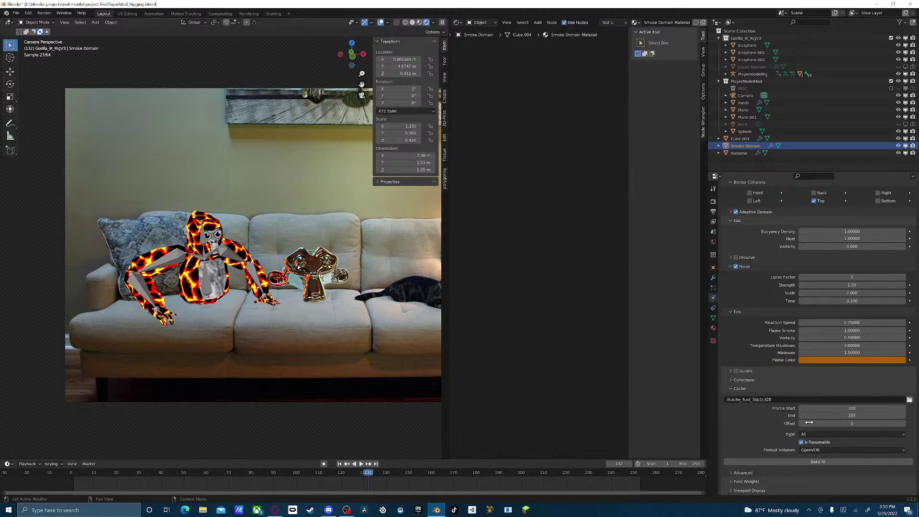
scroll(826, 397, "up", 8)
left_click(846, 278)
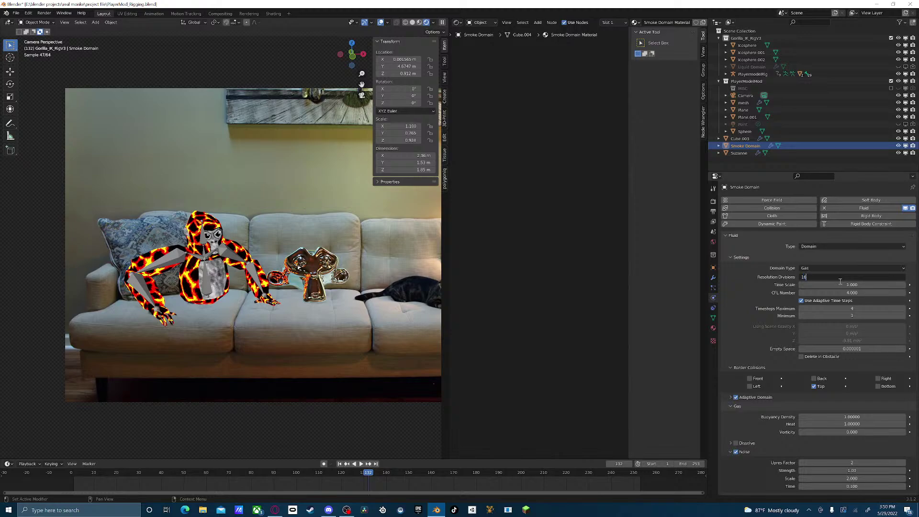
key("Return")
- Bake all of the smoke domain's fluid data, cancel the bake partway, and go to frame 115
scroll(788, 471, "down", 8)
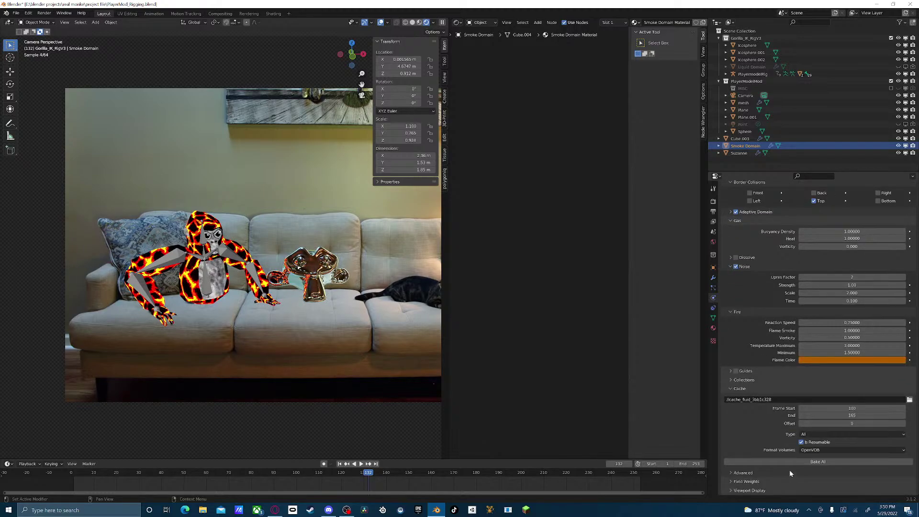
left_click(794, 461)
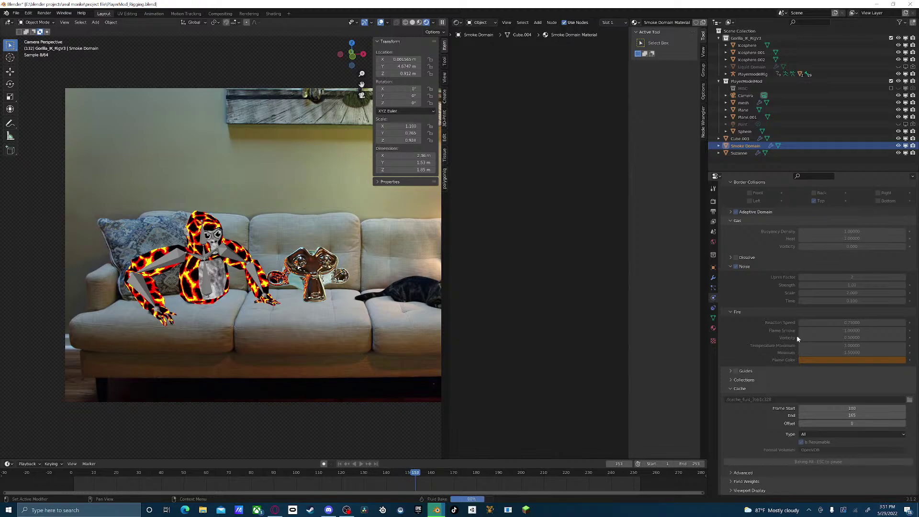
key("Escape")
left_click_drag(355, 472, 325, 475)
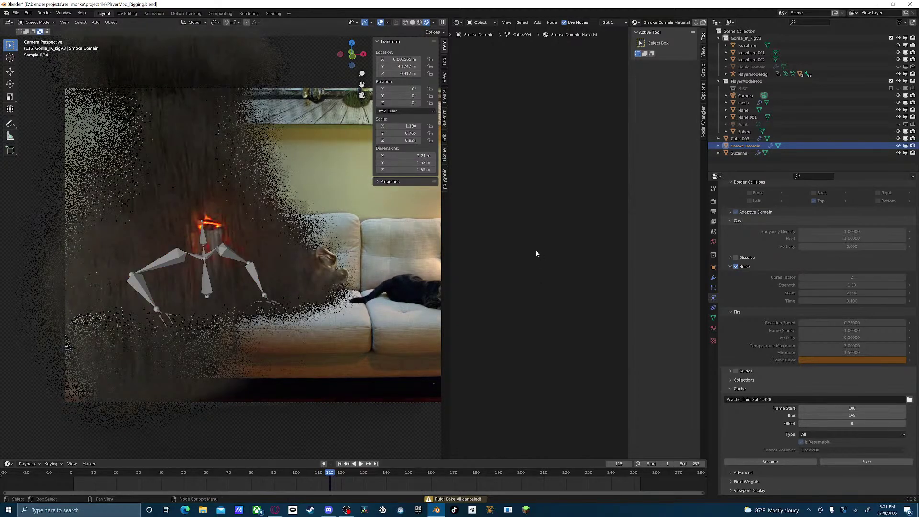
key("space")
- Try a density of 5 on the smoke material's Principled Volume node, and raise it to 15.1
scroll(512, 248, "down", 4)
middle_click_drag(567, 232, 472, 259)
scroll(537, 246, "up", 4)
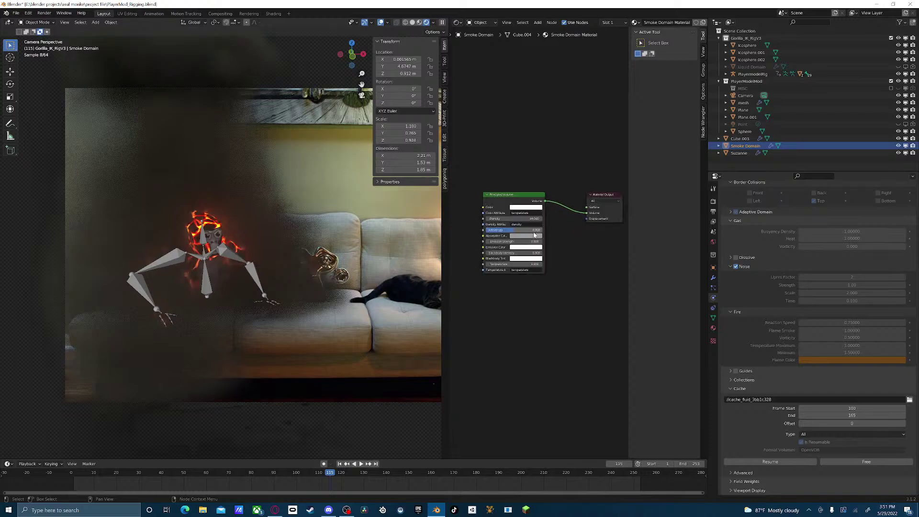
left_click(498, 202)
type("5")
key("Return")
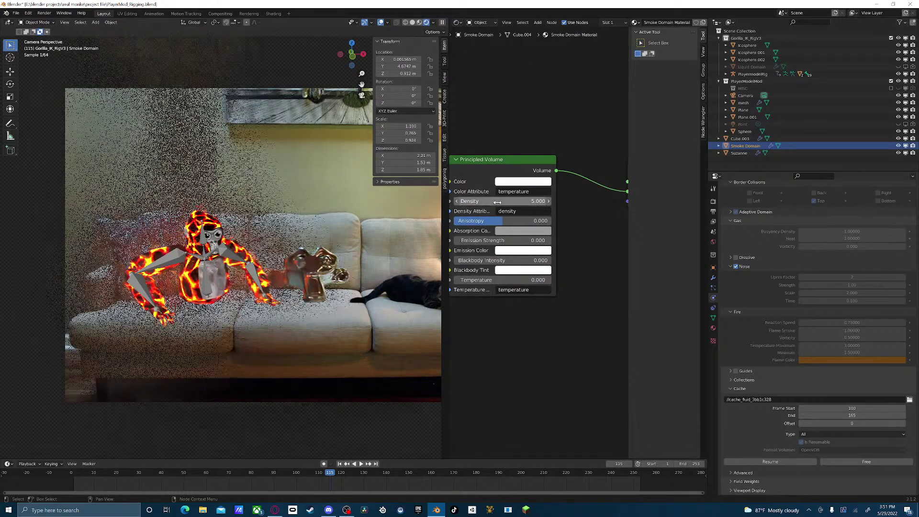
mouse_move(491, 203)
left_mouse_down()
mouse_move(521, 203)
mouse_move(510, 203)
left_mouse_up()
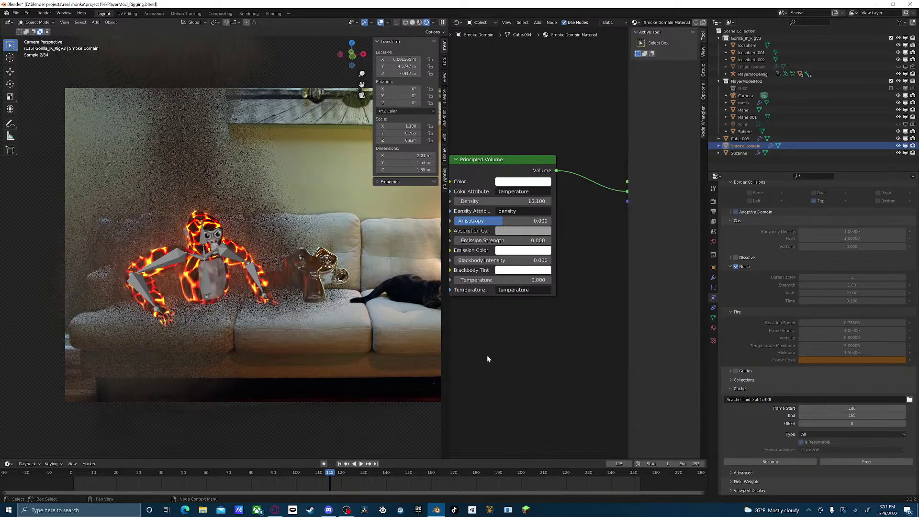
- Render frame 115 with the viewport in solid shading, inspect the smoke in the result, and close the render window
key("F12")
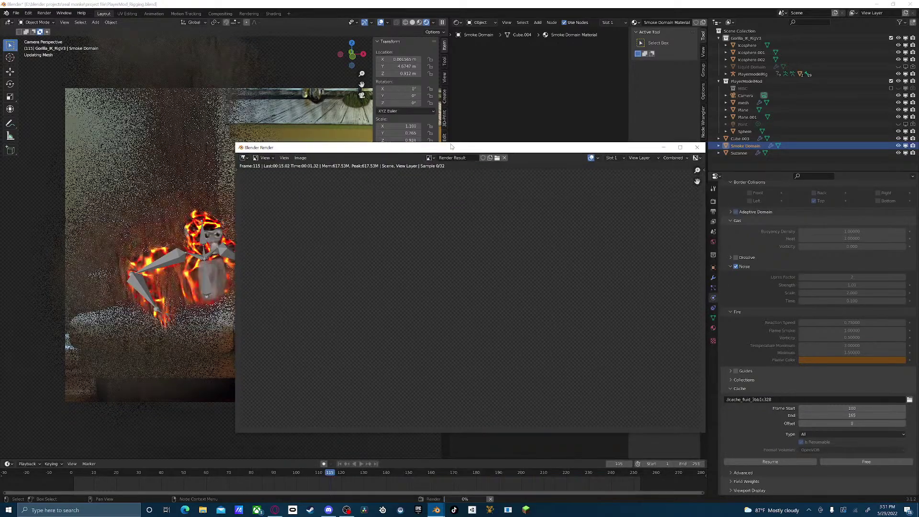
left_click(412, 23)
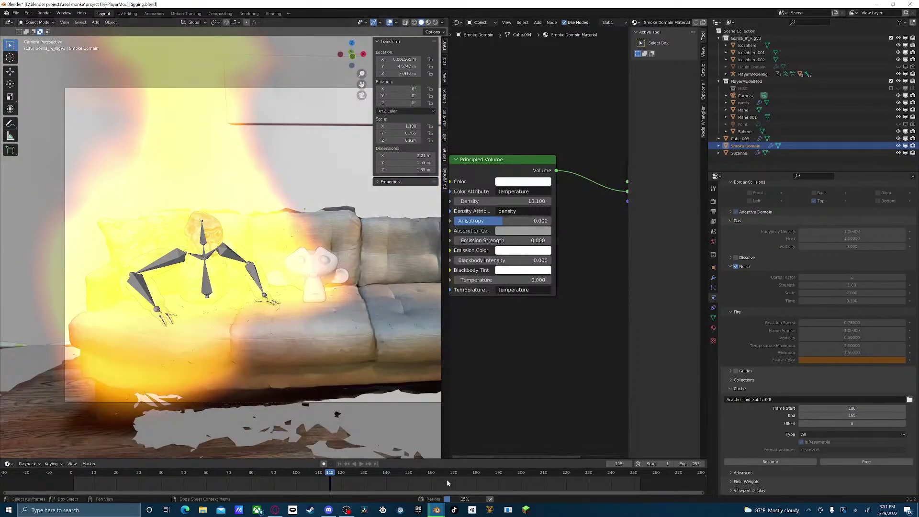
mouse_move(436, 509)
left_click(481, 474)
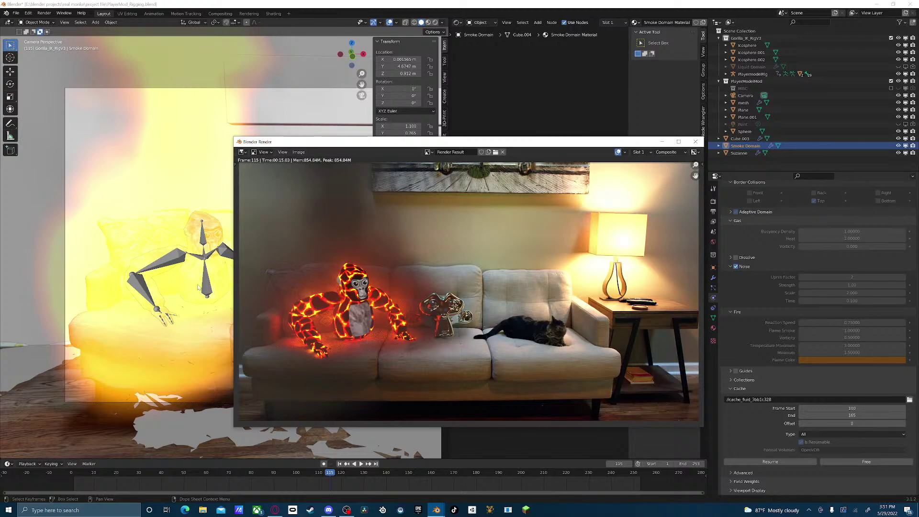
left_click(695, 141)
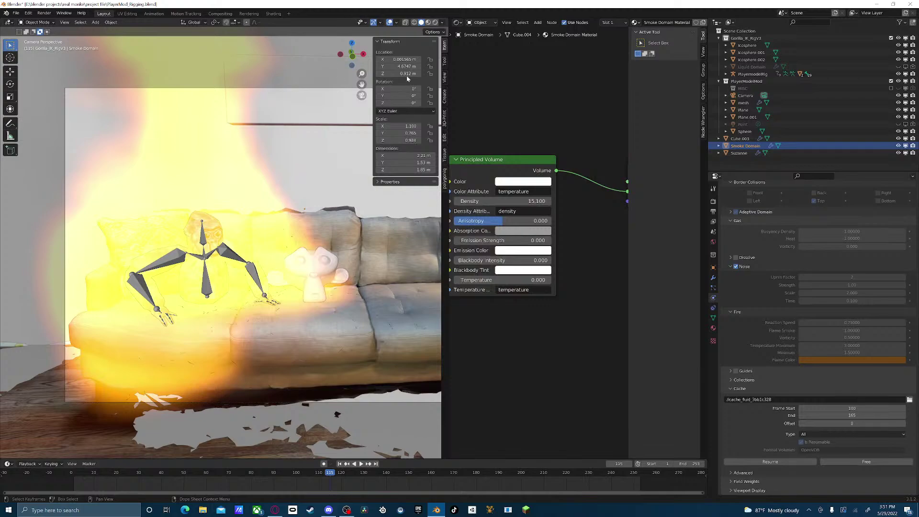
- Return the viewport to rendered shading and select the gorilla body
left_click(435, 23)
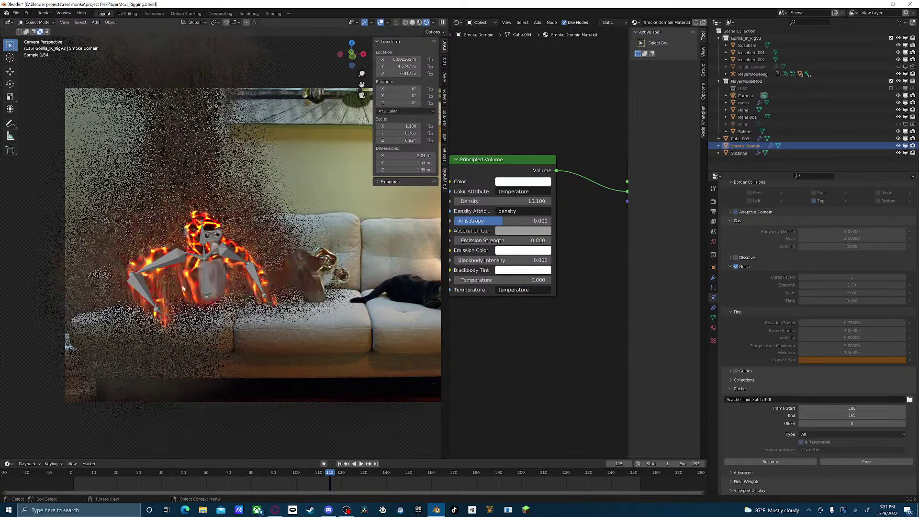
left_click(184, 287)
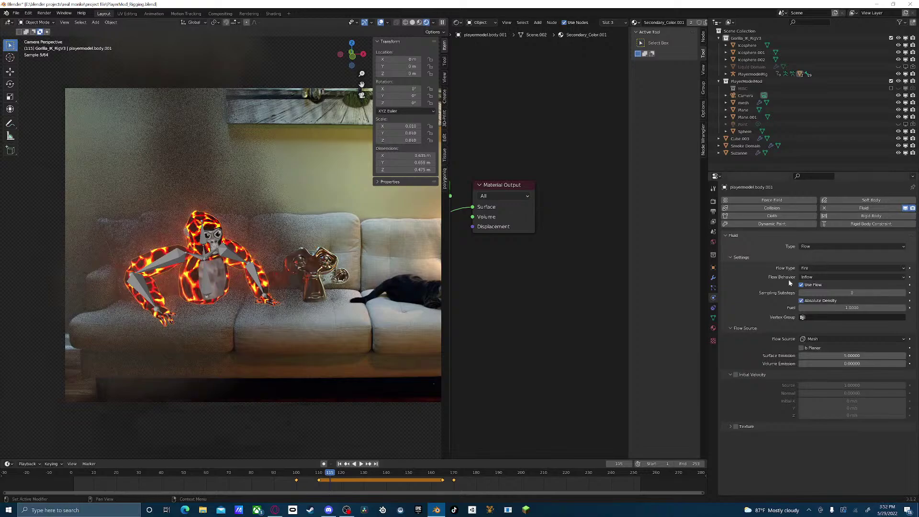
- Set the gorilla body's flow type to Fire + Smoke and preview the animation from frame 110 to 159
left_click(816, 268)
left_click(813, 287)
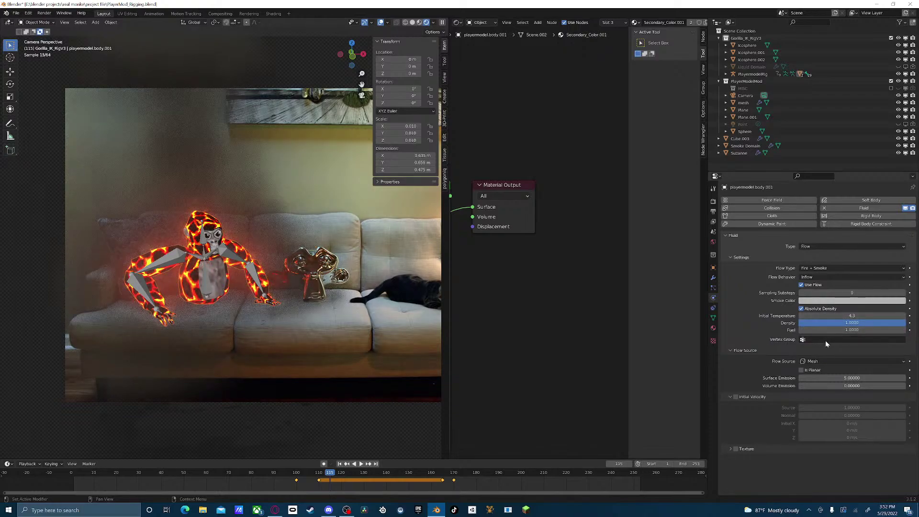
left_click(319, 473)
key("space")
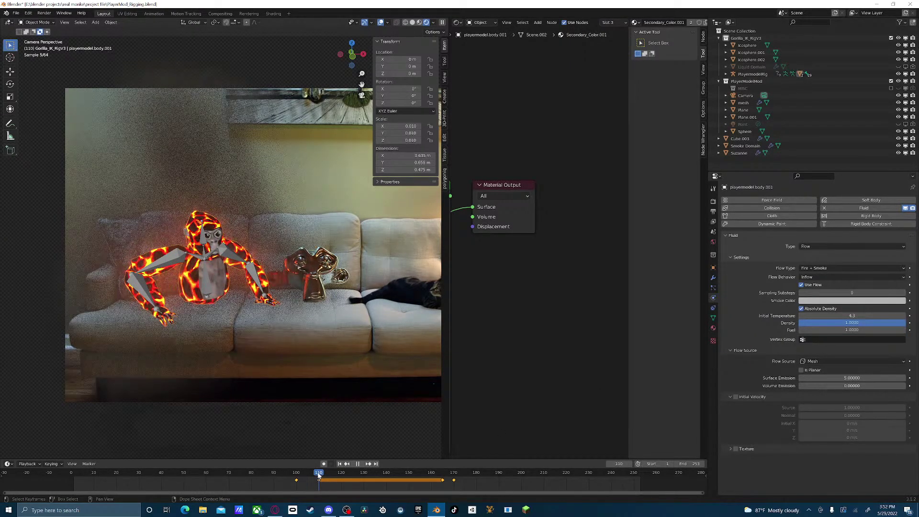
left_click_drag(319, 475, 432, 474)
left_click(251, 280)
key("space")
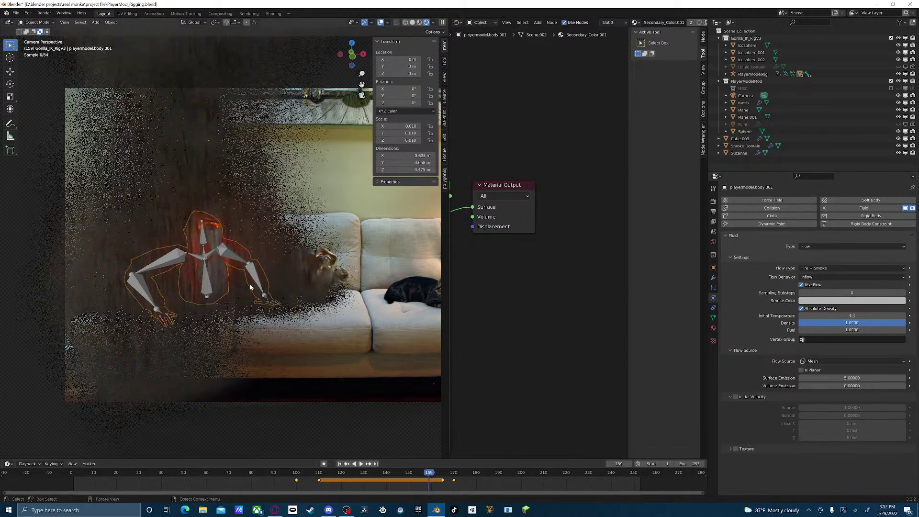
- Go to frame 165 and keyframe the gorilla body's fuel at 1.0
key("space")
left_click(422, 473)
left_click_drag(422, 473, 420, 474)
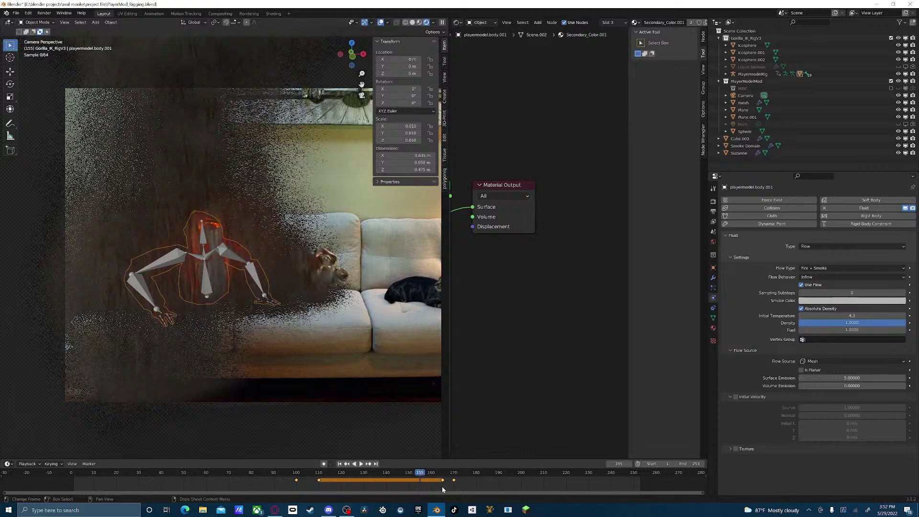
left_click(441, 472)
left_click(443, 472)
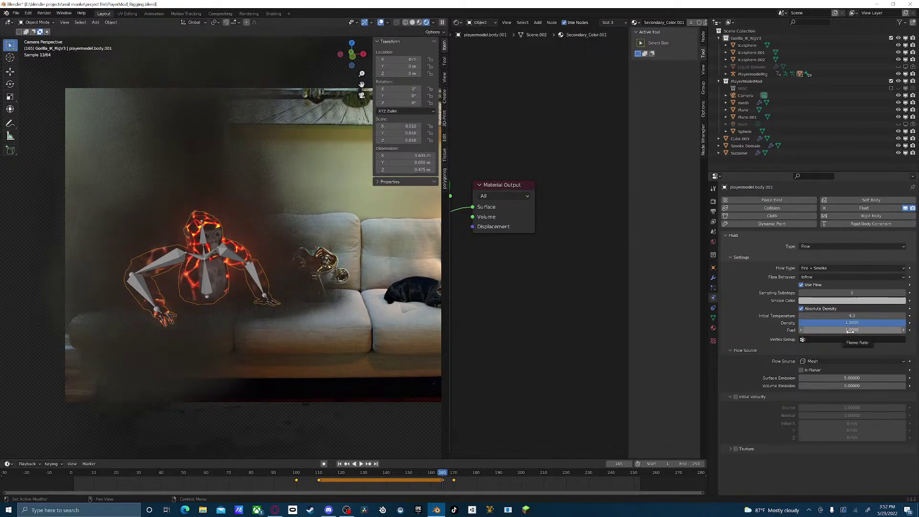
key("i")
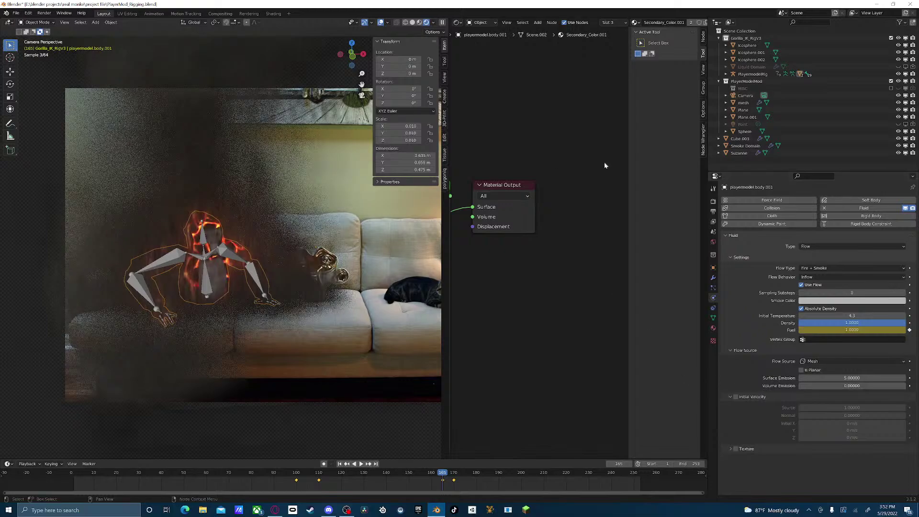
- Free the smoke domain's baked data and set its cache end frame to 180
left_click(780, 145)
scroll(783, 378, "down", 5)
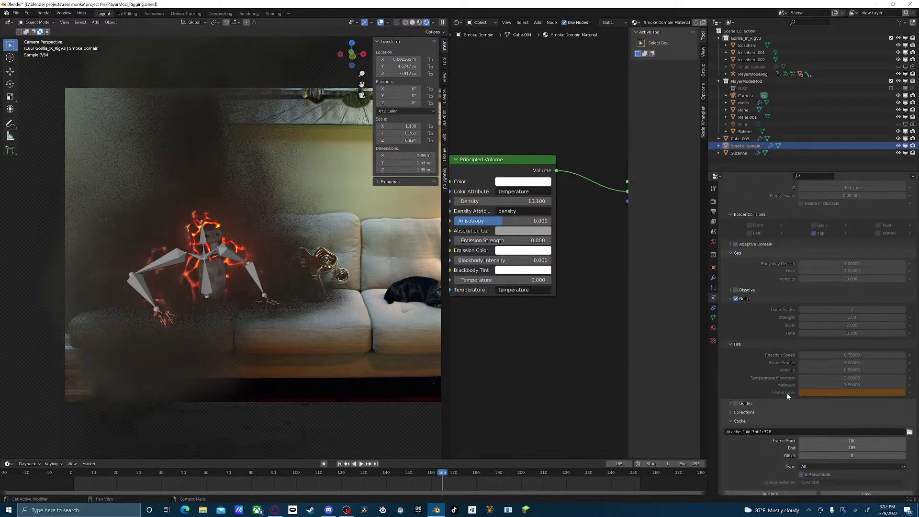
double_click(850, 415)
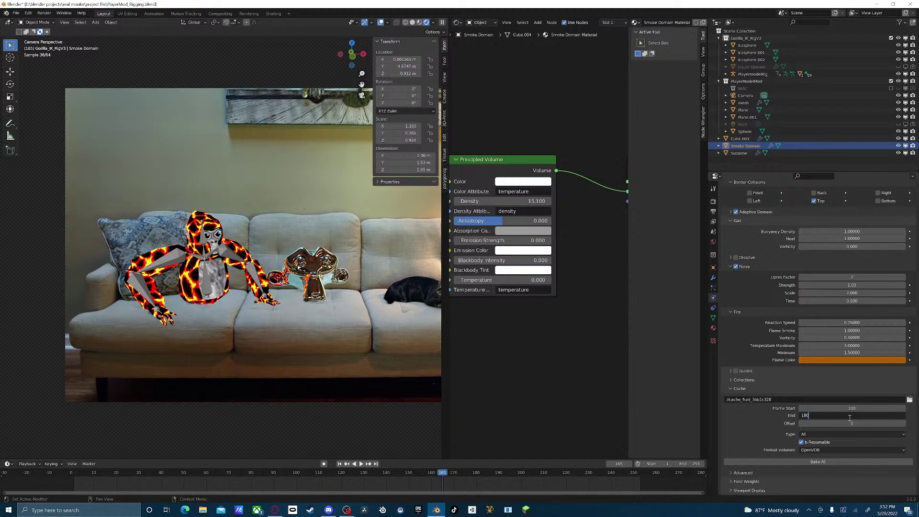
key("Return")
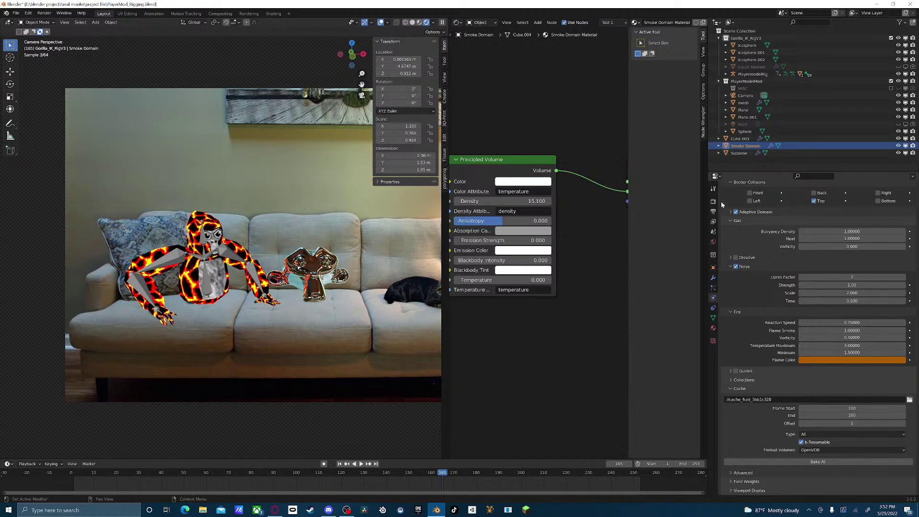
- Set the gorilla body's fuel to 0 at frame 180 and keyframe it
left_click(217, 275)
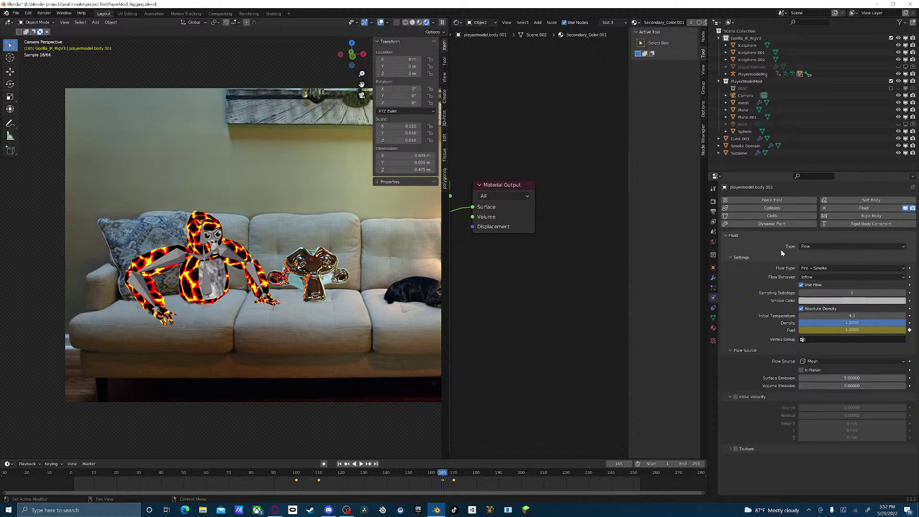
left_click_drag(452, 473, 476, 472)
left_click(862, 329)
type("0")
key("Return")
key("i")
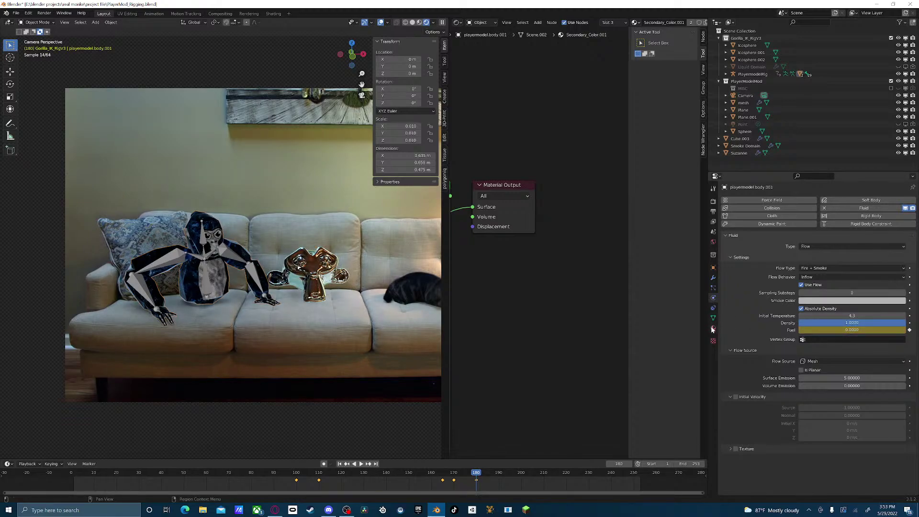
- Set the smoke domain's resolution divisions to 8, start baking all fluid data, and cancel the bake partway
left_click(814, 146)
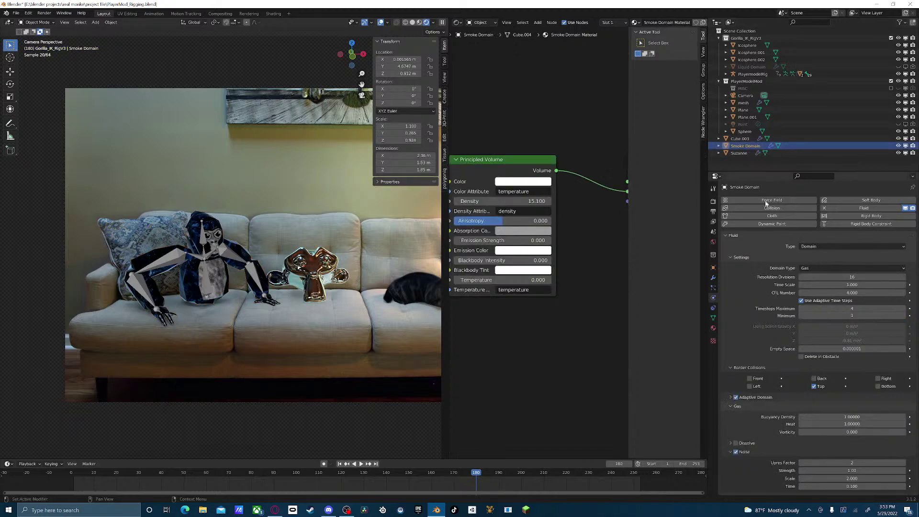
scroll(747, 335, "down", 1)
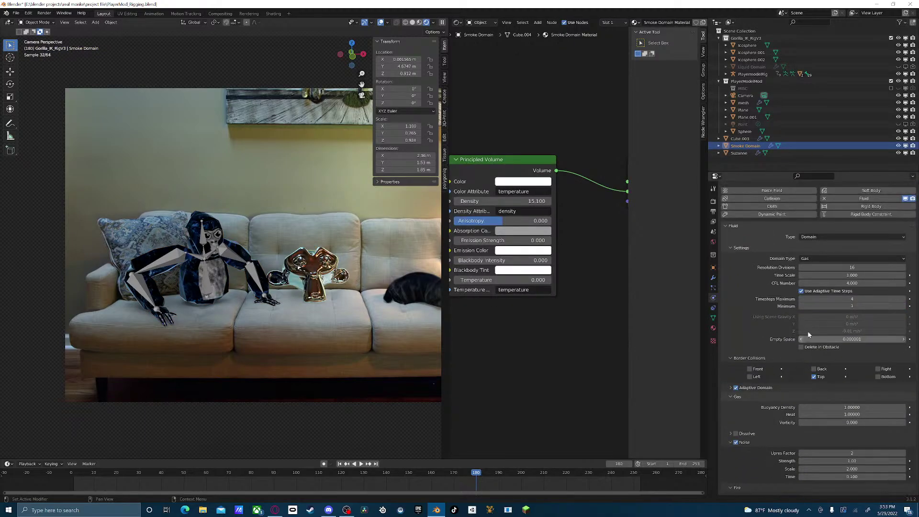
left_click(857, 267)
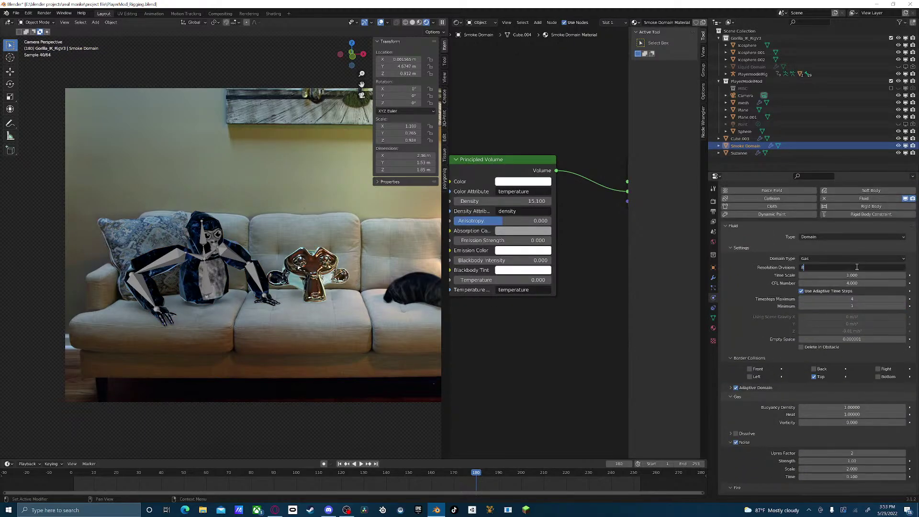
key("Return")
scroll(837, 363, "down", 8)
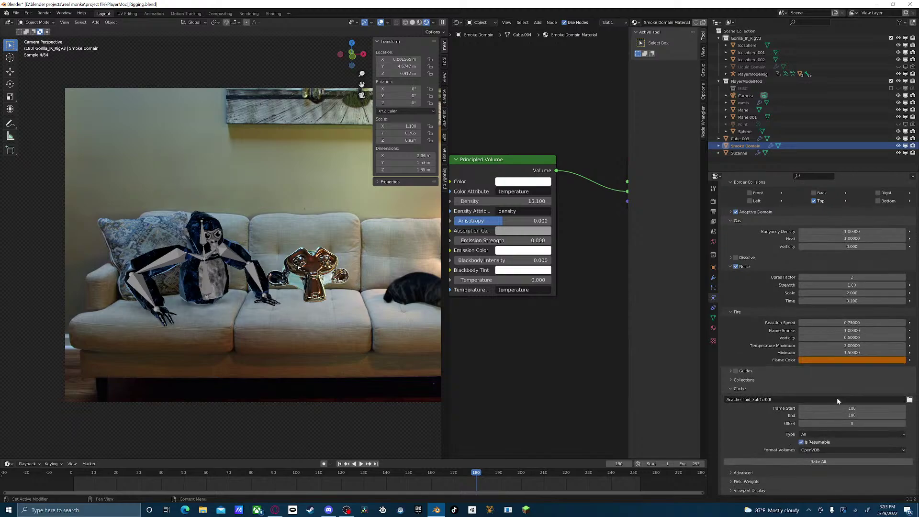
left_click(816, 461)
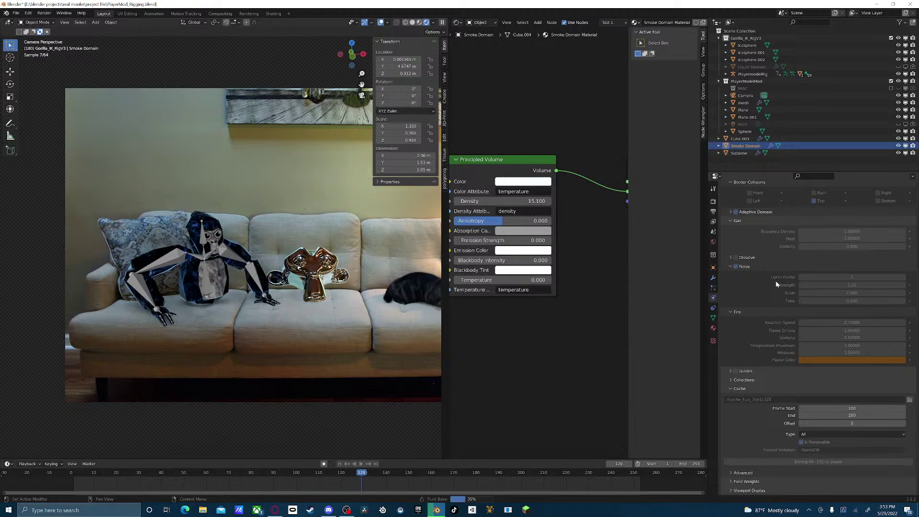
key("Escape")
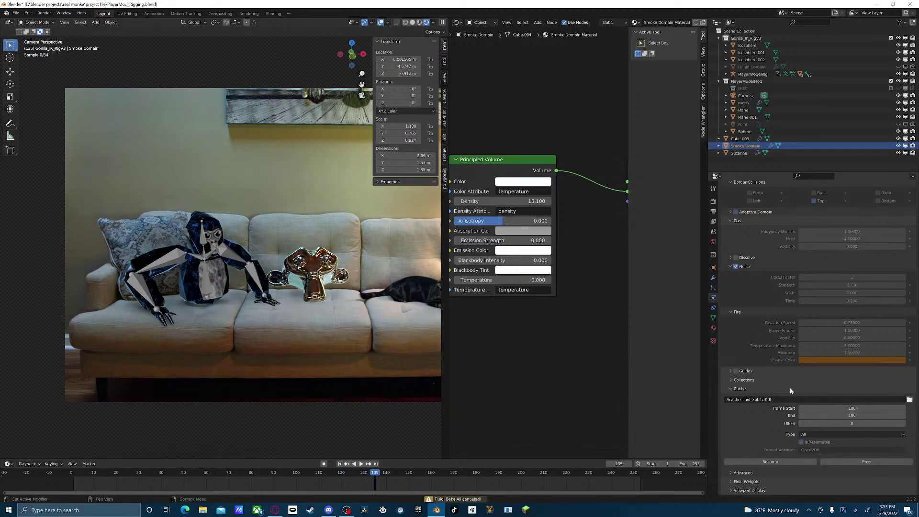
- Free the partial bake, set the smoke domain's cache start frame to 150, and bake all fluid data
left_click(858, 409)
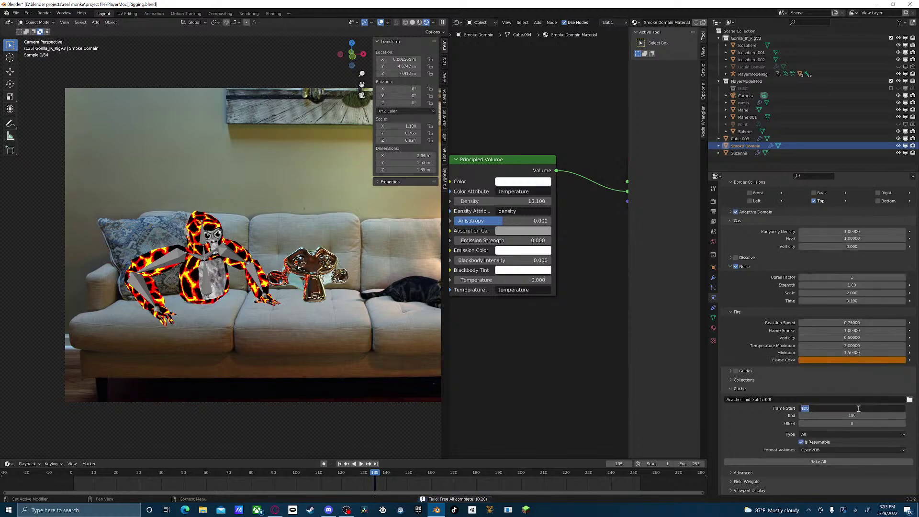
type("150")
key("Return")
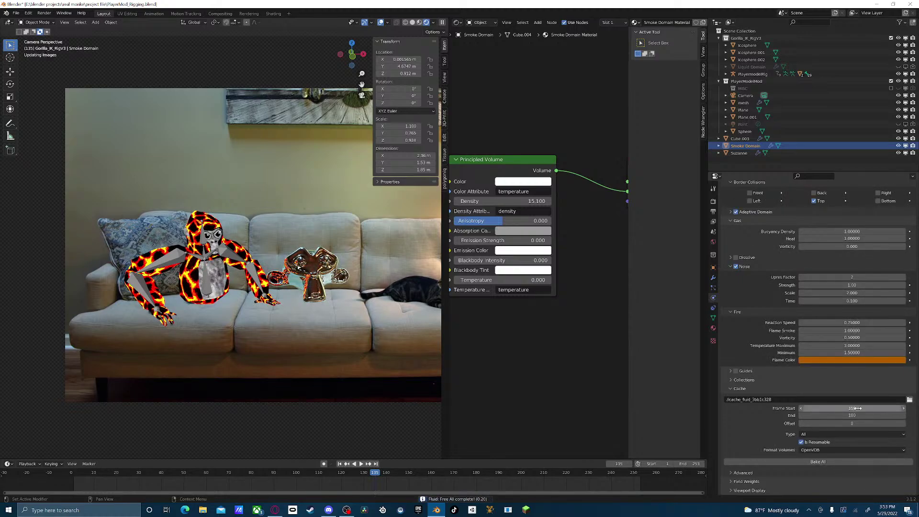
left_click(817, 462)
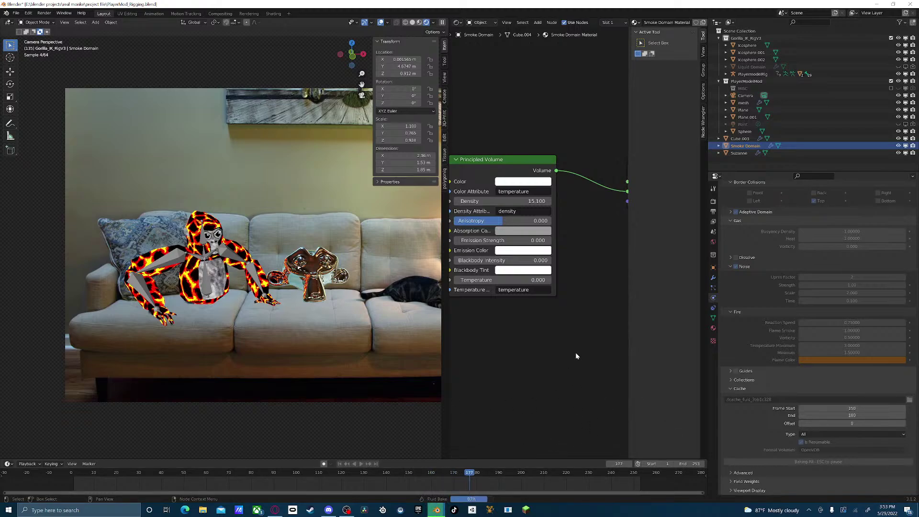
- At frame 160, try a density of 5.8 on the smoke's Principled Volume node, and lower it to 1.2
left_click(433, 473)
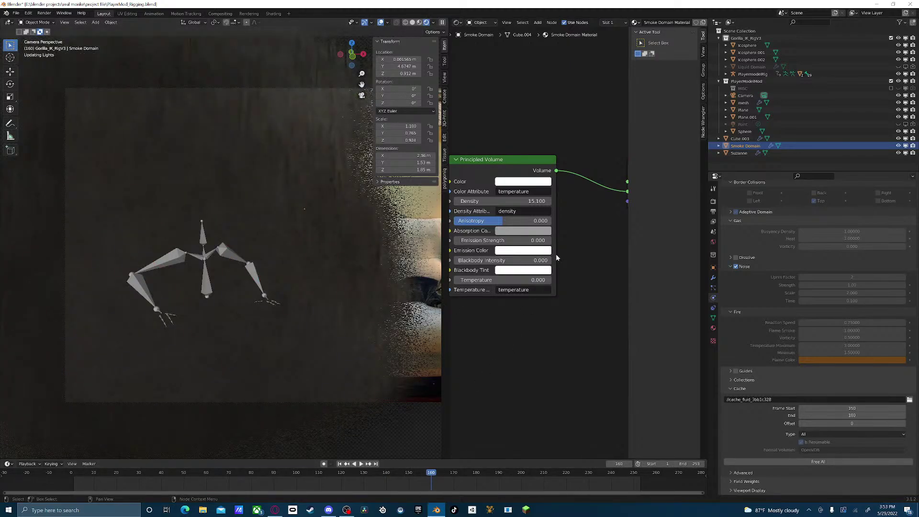
left_click(520, 201)
type("5.8")
key("Return")
mouse_move(508, 201)
left_mouse_down()
mouse_move(493, 201)
mouse_move(501, 201)
left_mouse_up()
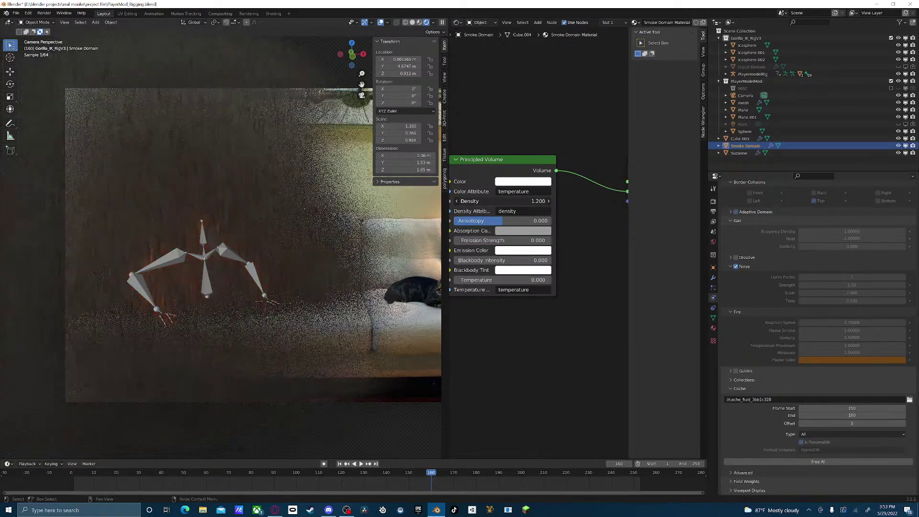
- Play and scrub from frame 164 to 179 to examine how the smoke clears around the gorilla
key("space")
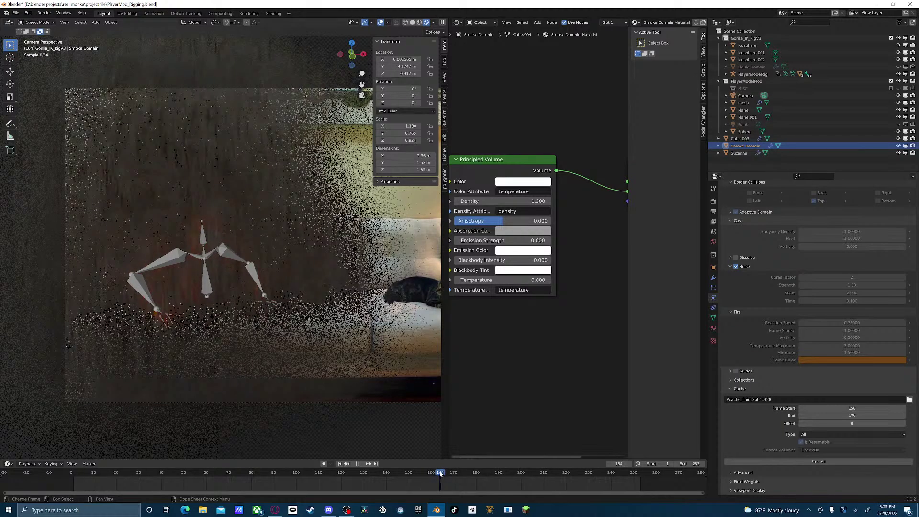
left_click_drag(443, 474, 473, 476)
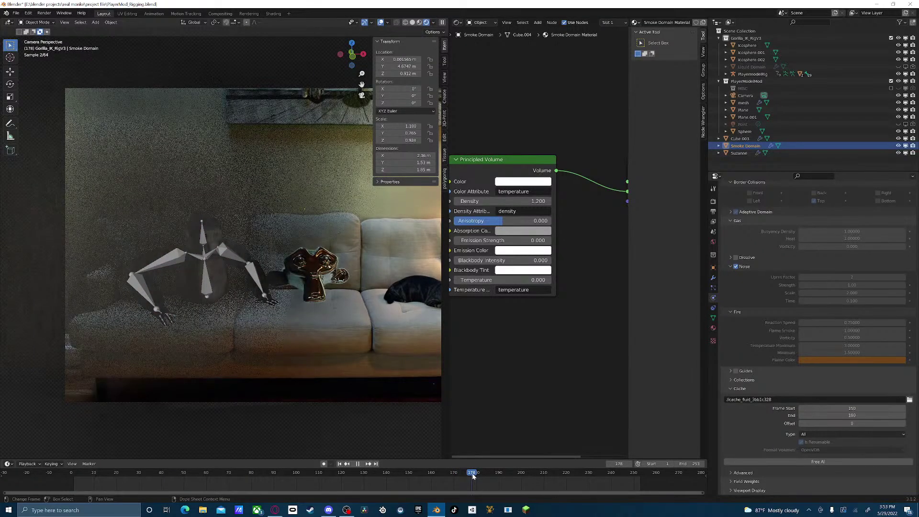
left_click_drag(473, 476, 474, 475)
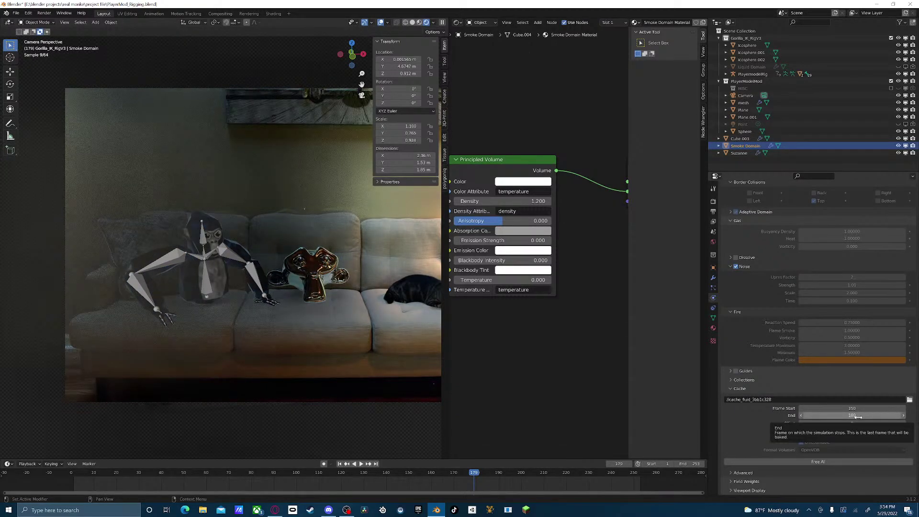
- Set the smoke domain's cache end frame to 190, free the old bake, and start a new bake, cancelling it partway
left_click(852, 416)
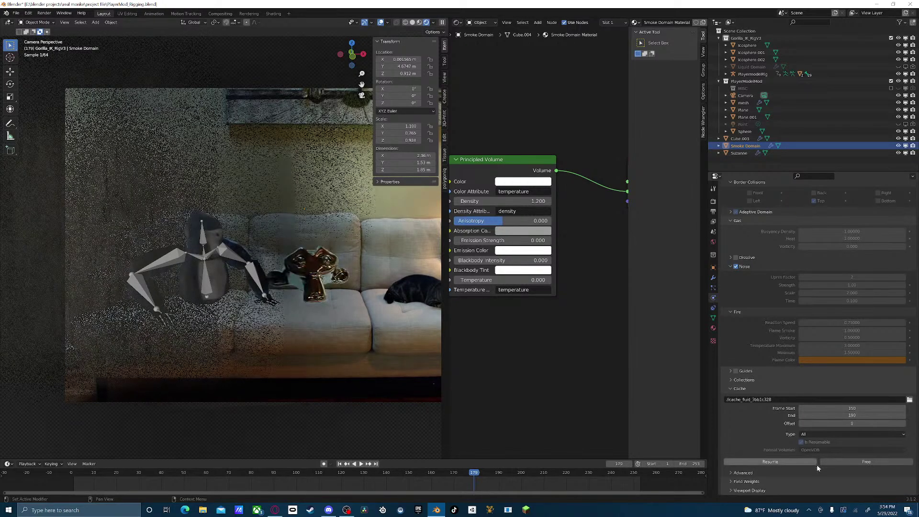
left_click(816, 462)
left_click(834, 461)
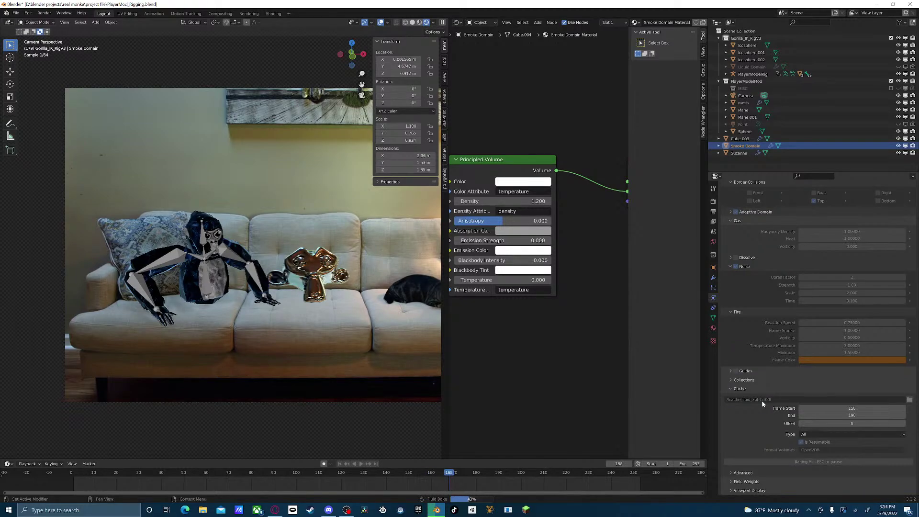
key("Escape")
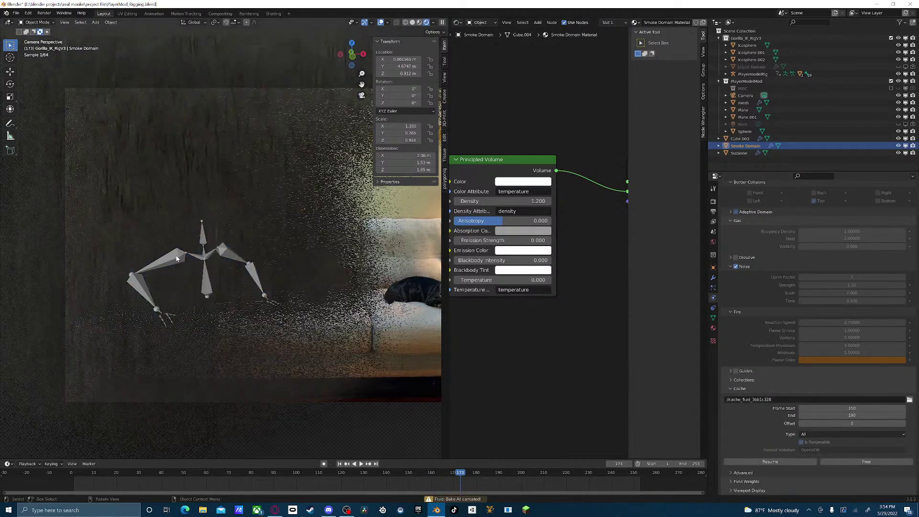
- Keyframe the gorilla body's fuel at 0 on frame 170 and remove its fuel keyframe at frame 180
left_click(189, 283)
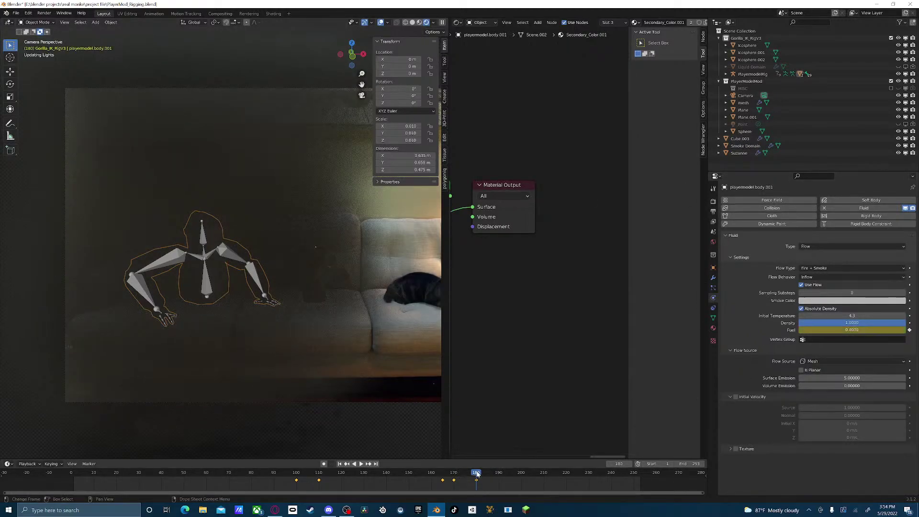
key("space")
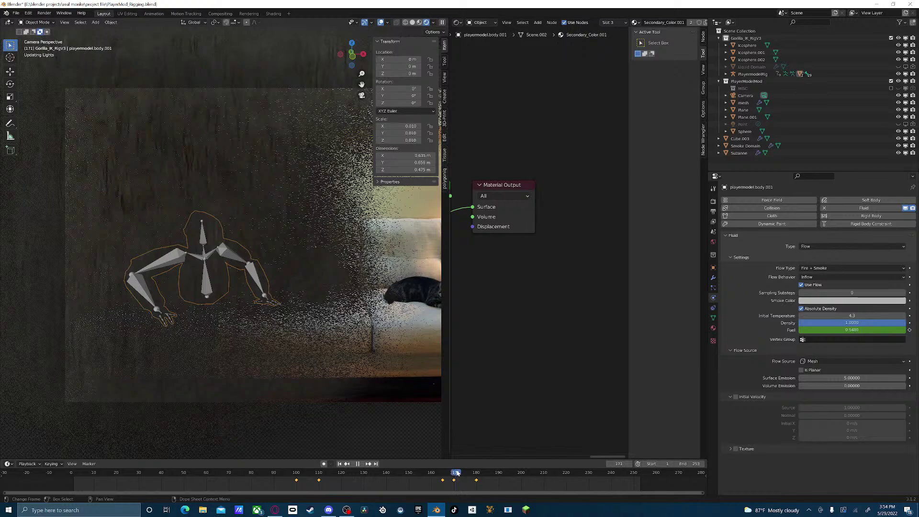
key("Escape")
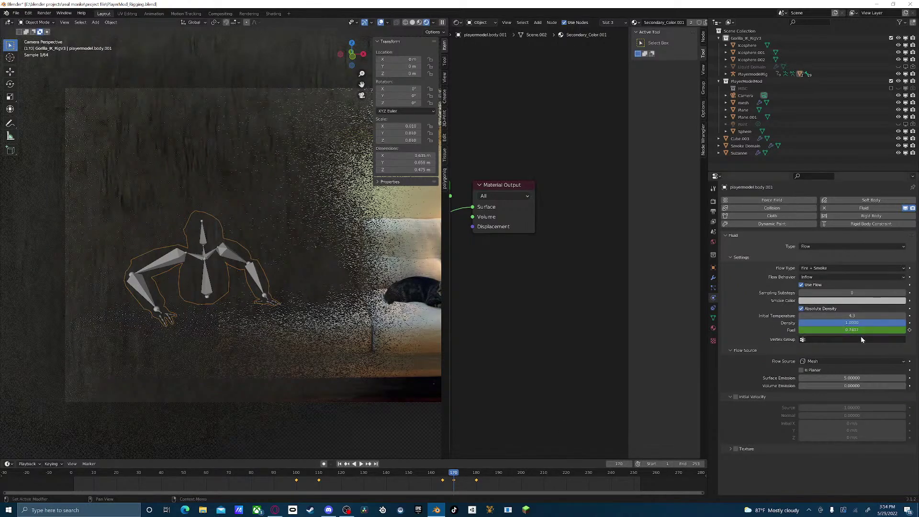
key("BackSpace")
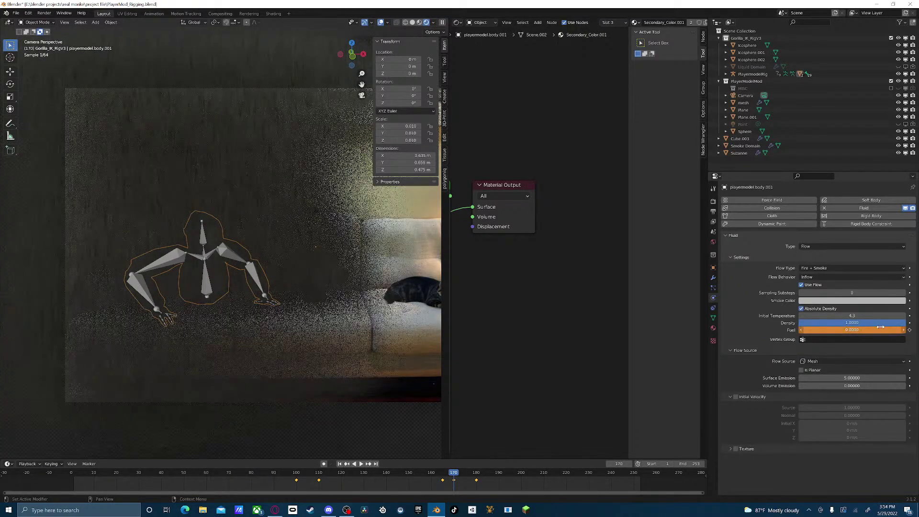
key("i")
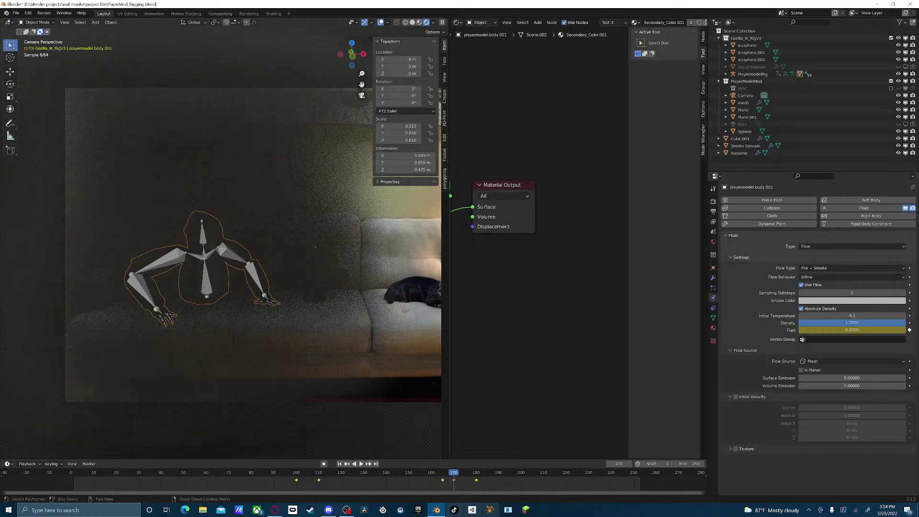
left_click(476, 474)
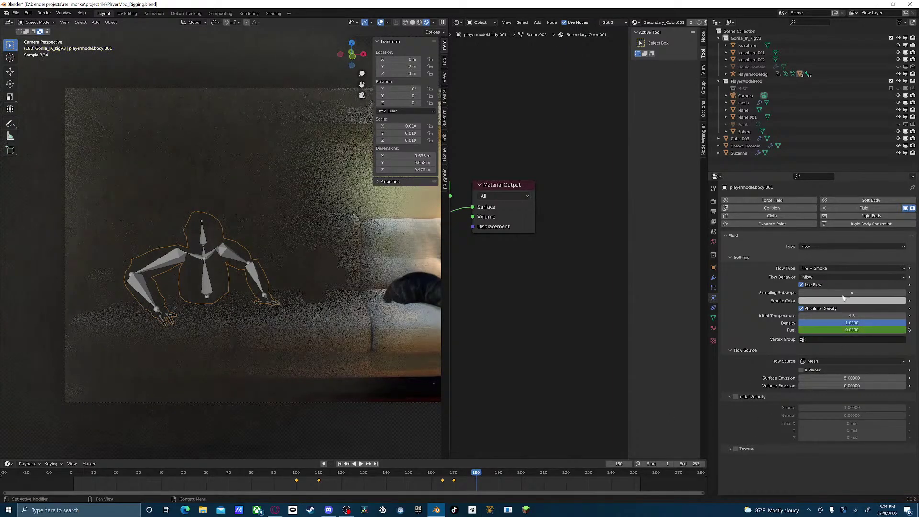
- Free the smoke domain's partial bake and bake all of its fluid data again
left_click(852, 149)
scroll(782, 392, "down", 10)
left_click(866, 461)
left_click(834, 463)
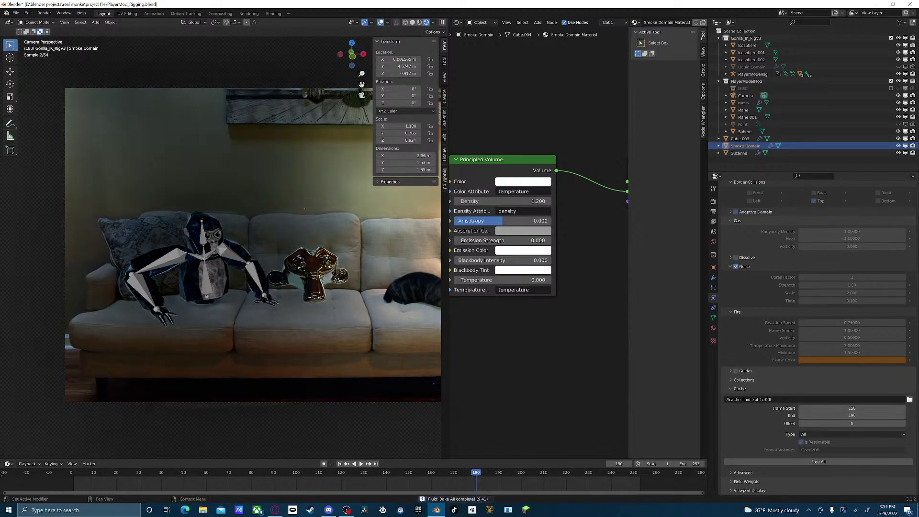
key("alt+Tab")
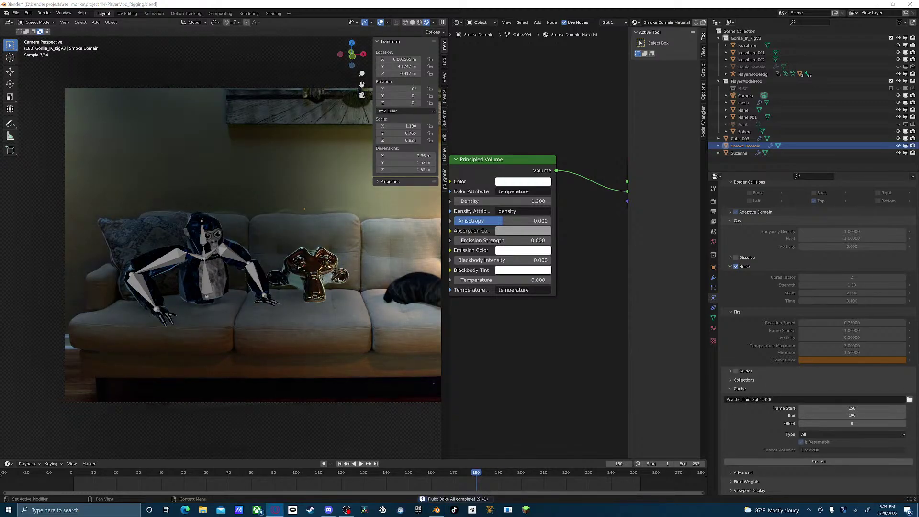
key("alt+Tab")
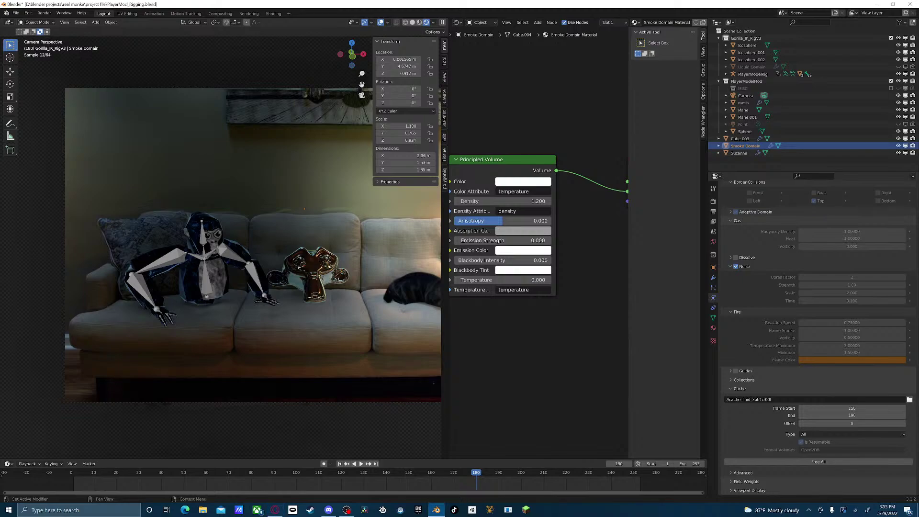
key("alt+Tab")
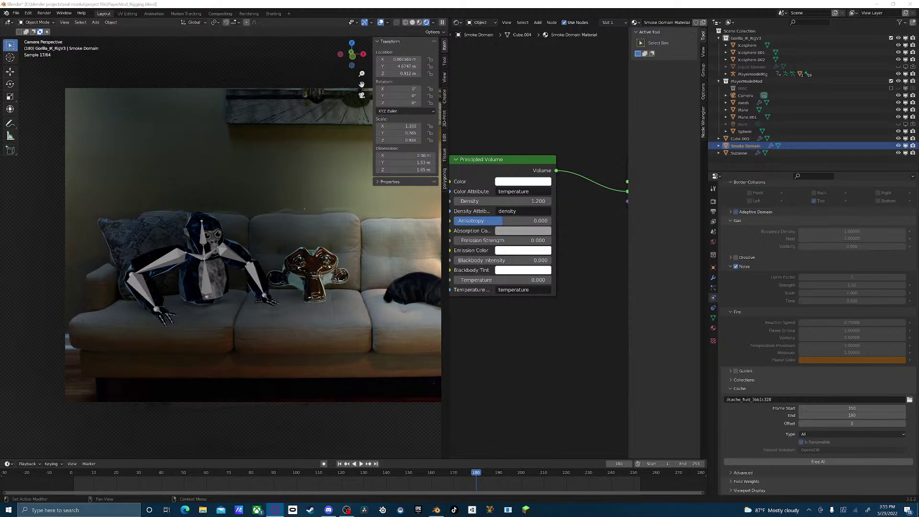
key("alt+Tab")
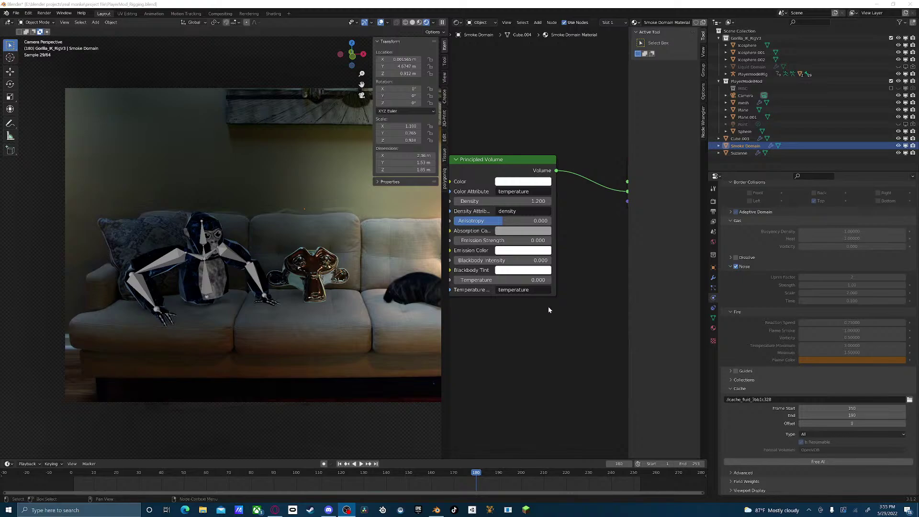
- Play and scrub the timeline up to frame 190 to check how the newly baked smoke and fire end
left_click(424, 472)
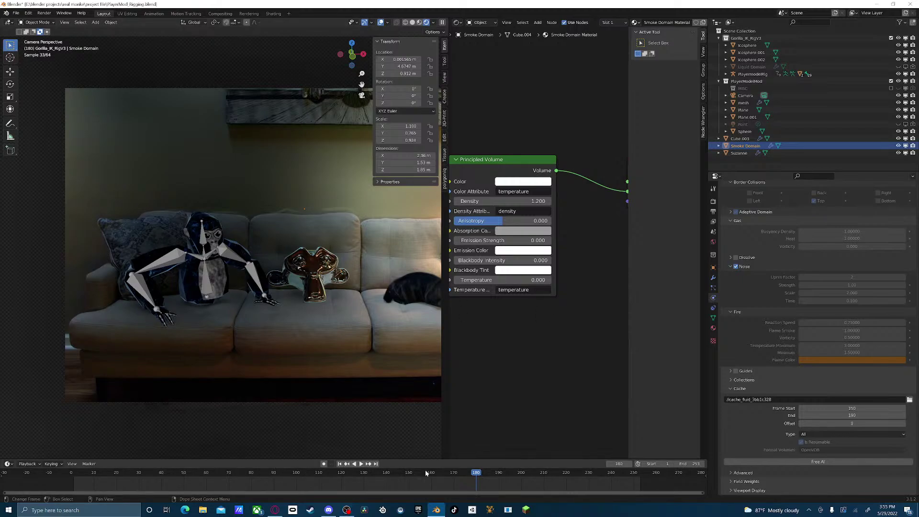
key("space")
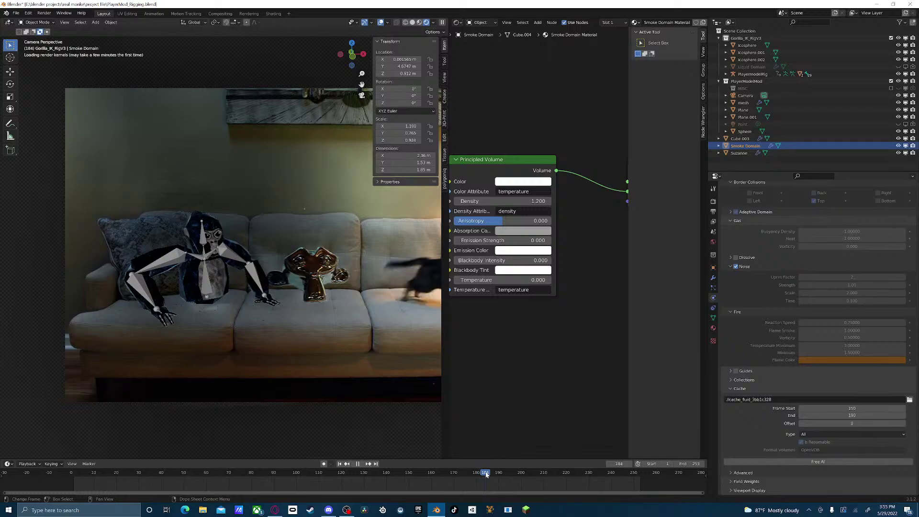
mouse_move(497, 474)
left_mouse_down()
mouse_move(507, 474)
mouse_move(498, 473)
left_mouse_up()
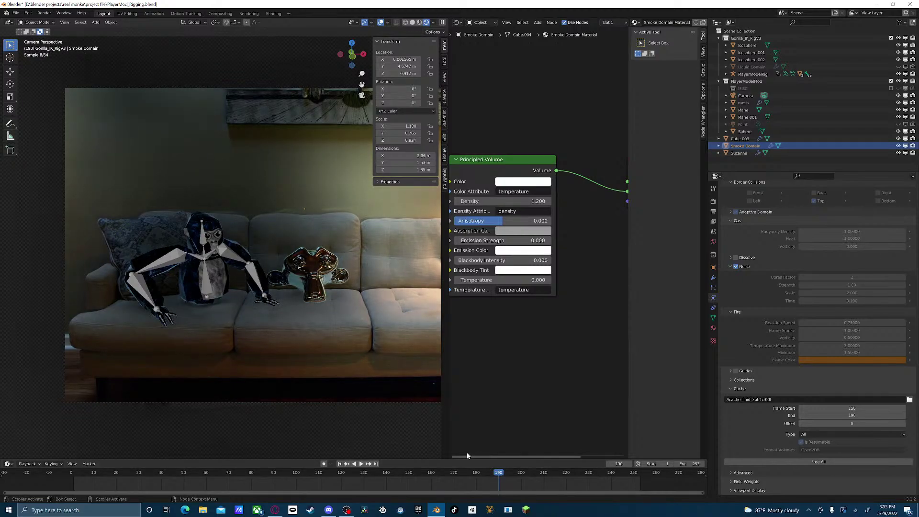
- Try an additional new view layer, compare it with the original View Layer, and delete it
left_click(853, 13)
left_click(856, 15)
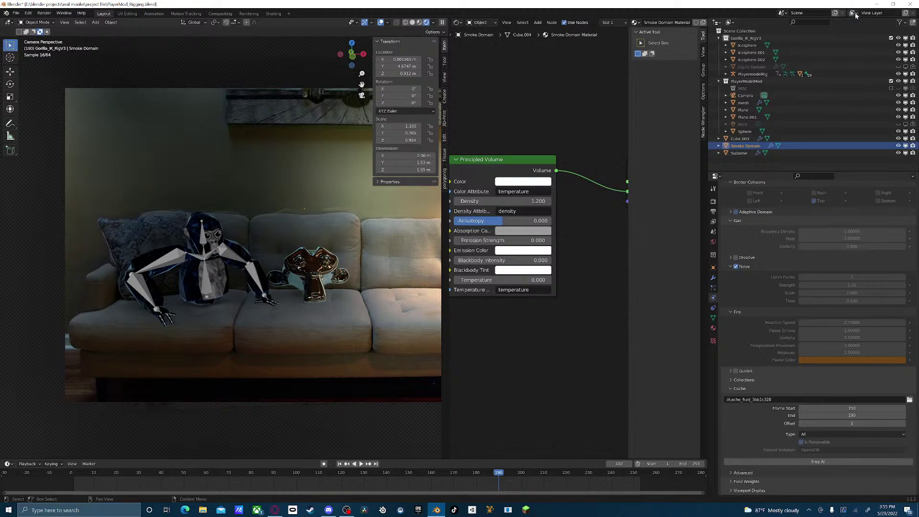
left_click(906, 14)
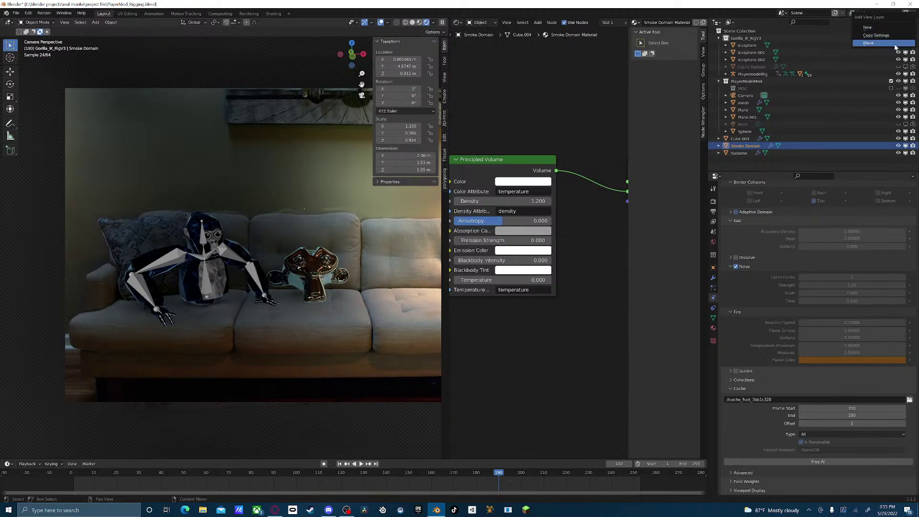
left_click(878, 27)
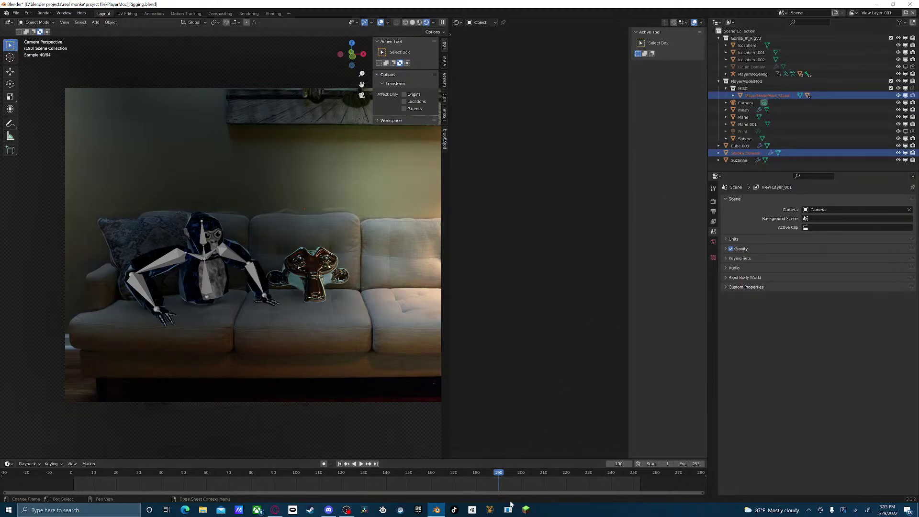
left_click(499, 472)
left_click(499, 472)
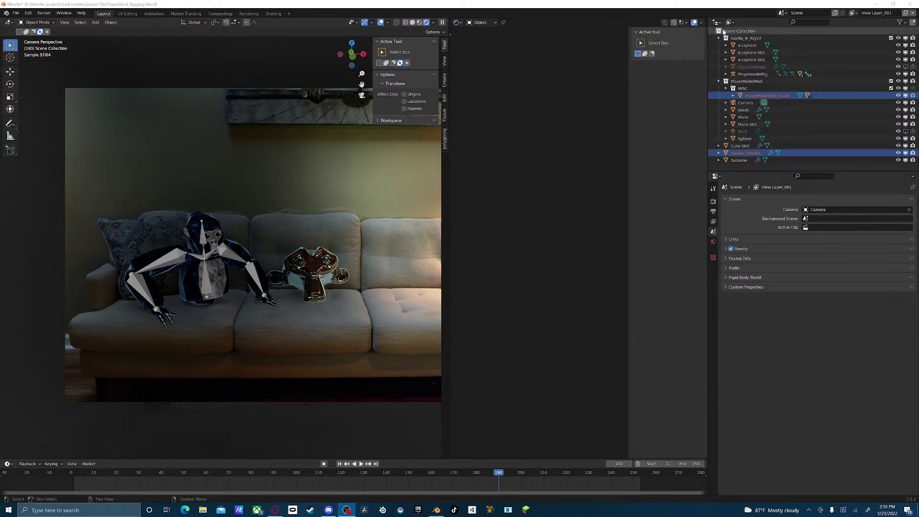
left_click(851, 13)
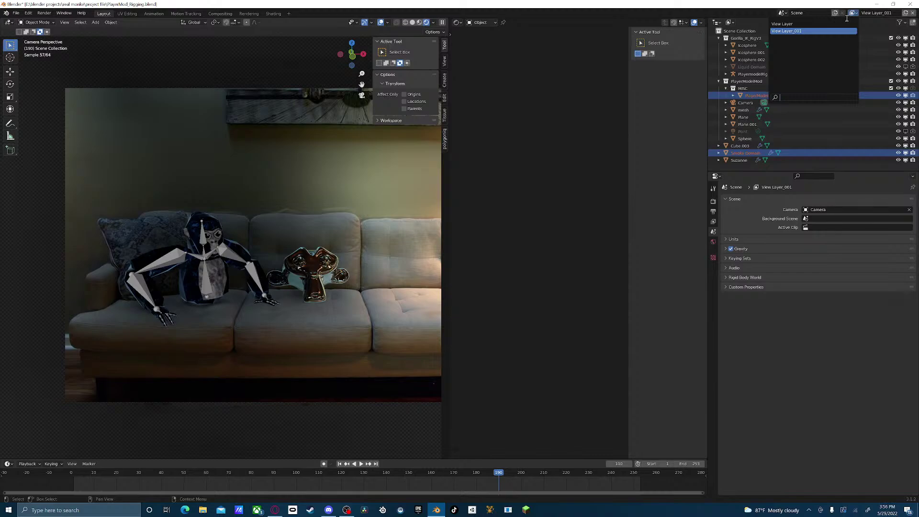
left_click(835, 24)
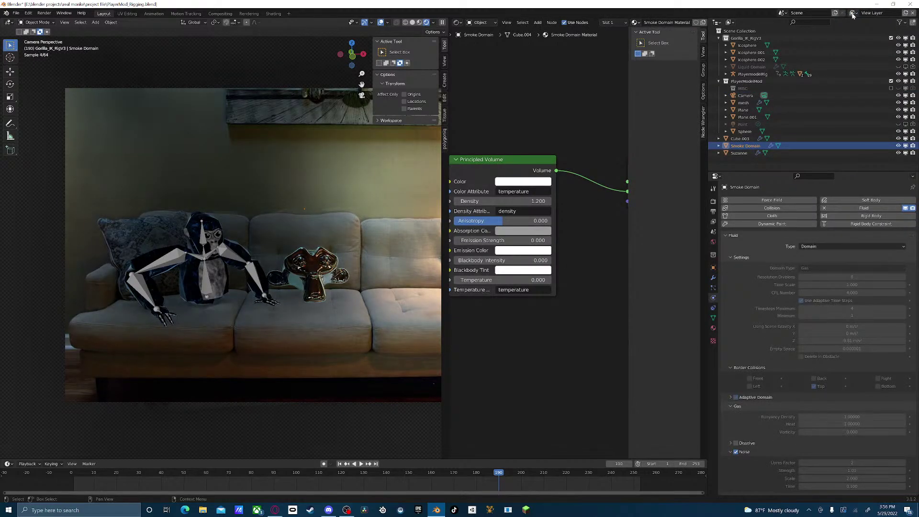
left_click(853, 14)
left_click(849, 32)
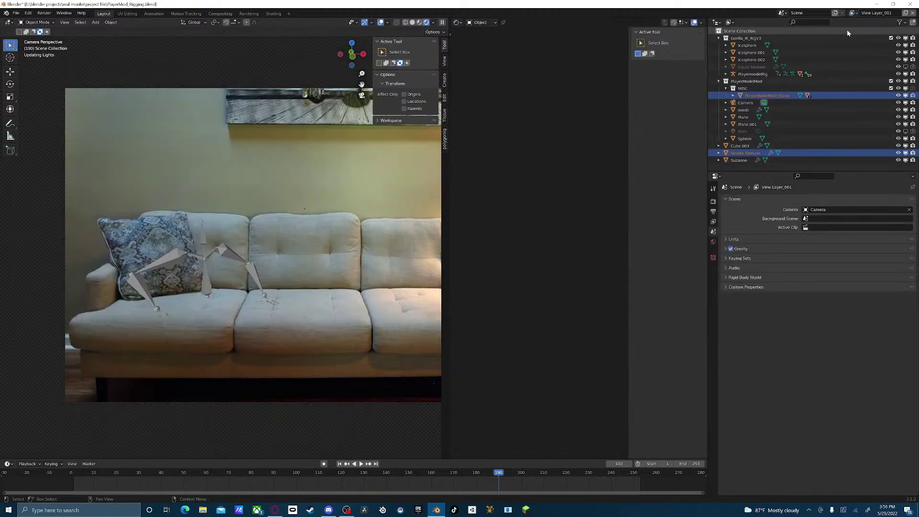
left_click(910, 14)
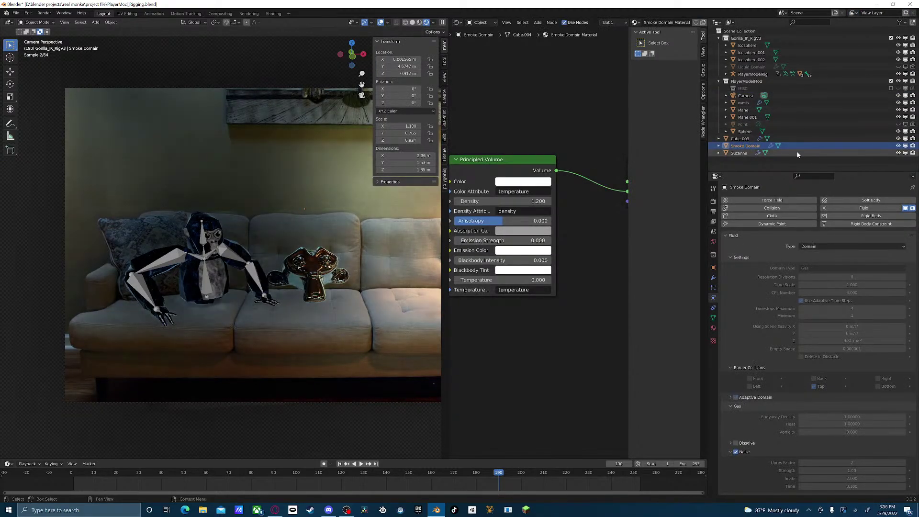
- Move the reflective sphere from outside the camera frame onto the sofa beside the Suzanne head
scroll(758, 417, "down", 8)
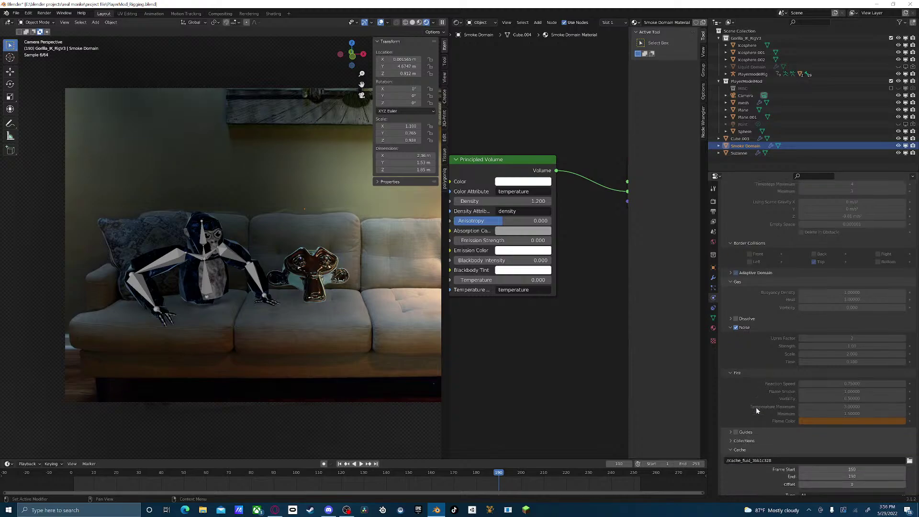
scroll(756, 405, "down", 1)
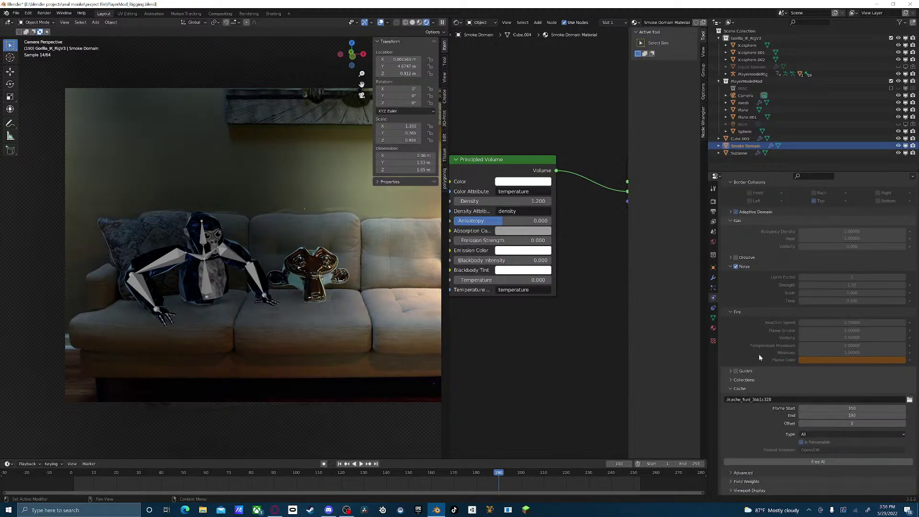
scroll(322, 287, "down", 2)
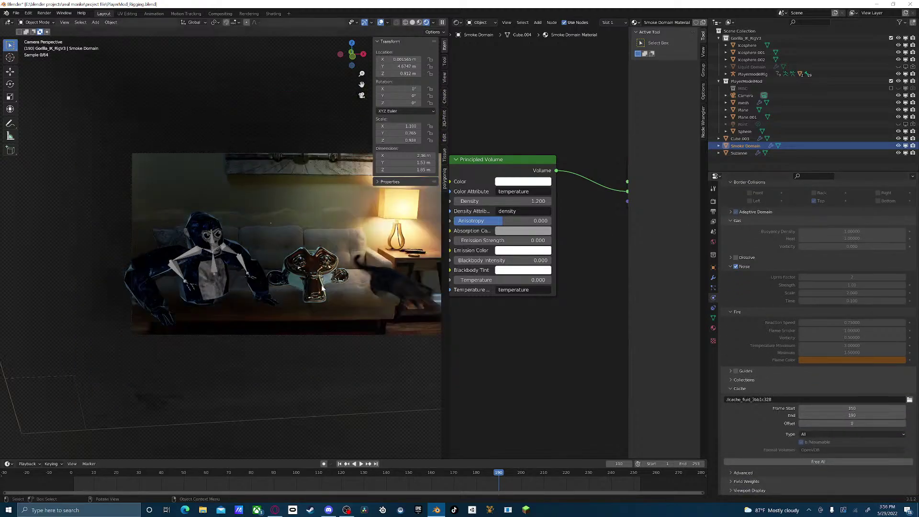
scroll(365, 252, "down", 2)
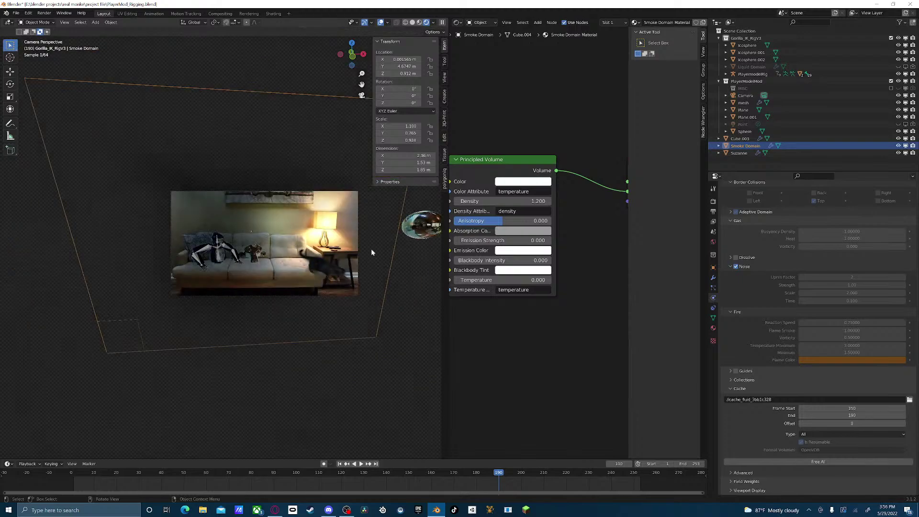
left_click(411, 240)
key("g")
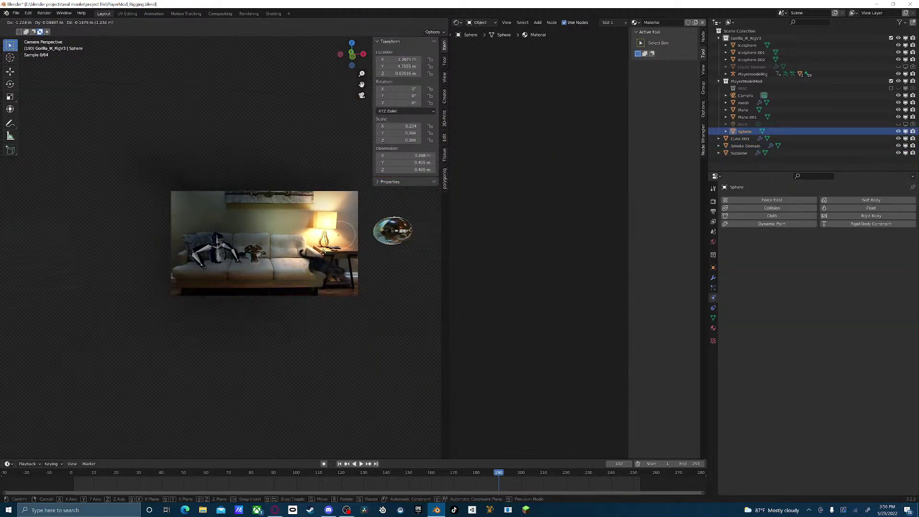
left_click(269, 267)
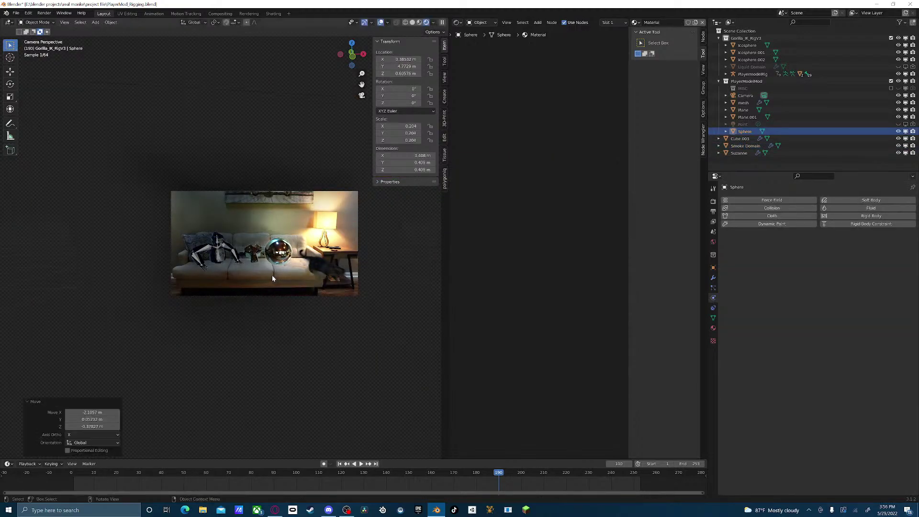
- View the sphere up close and scrub to frame 192 to examine the animated room reflected in it
middle_click_drag(277, 228, 295, 234)
scroll(182, 316, "up", 6)
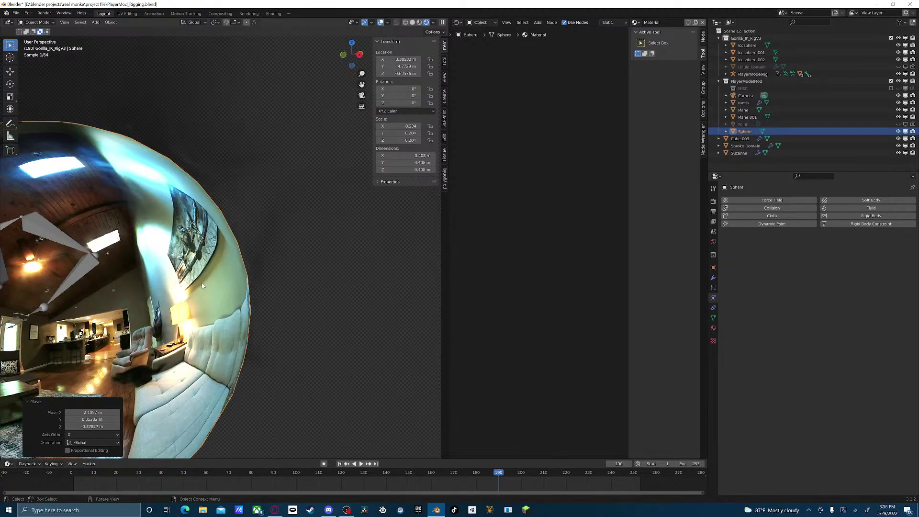
middle_click_drag(138, 426, 238, 267, "shift")
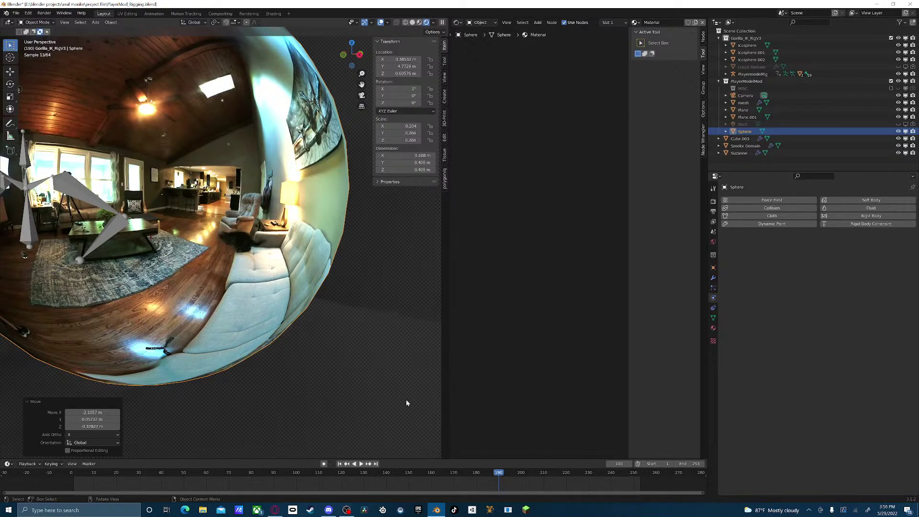
key("shift+ctrl+space")
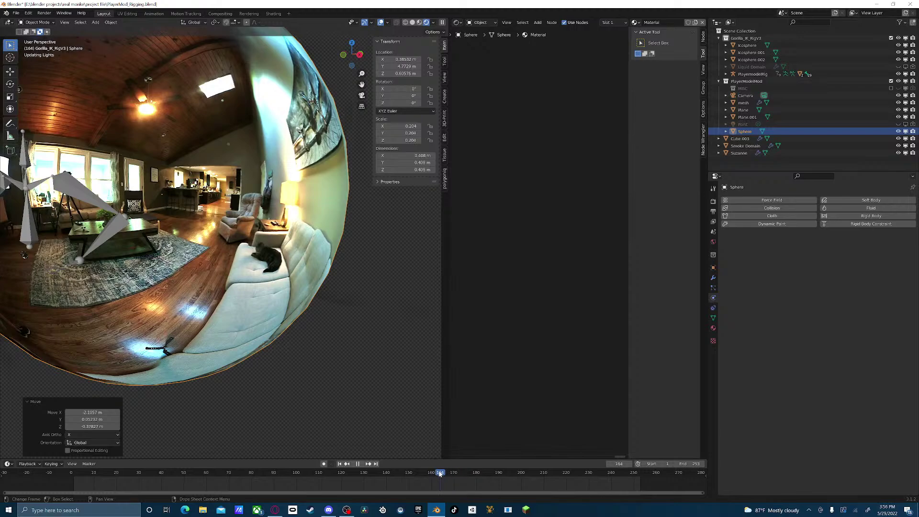
left_click_drag(425, 474, 503, 466)
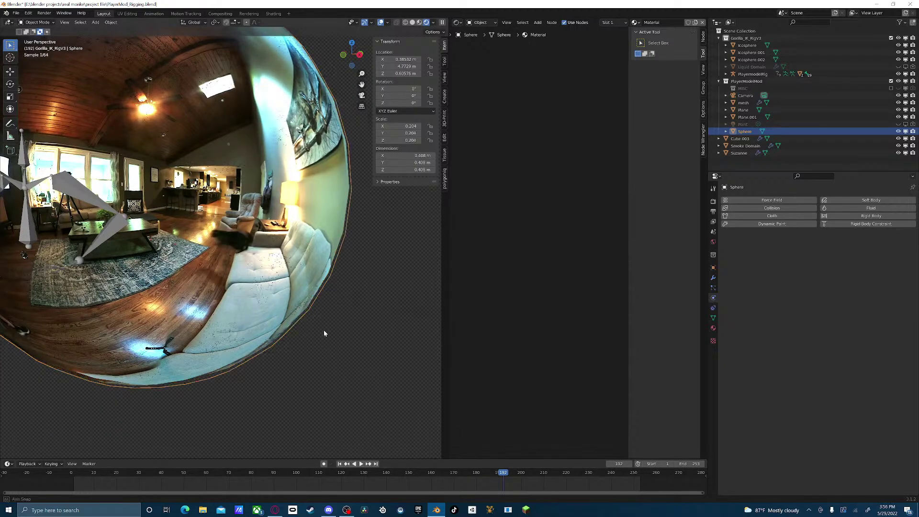
- Return to the camera view and move the reflective sphere off the sofa, back outside the camera frame
scroll(322, 328, "down", 6)
left_click(361, 95)
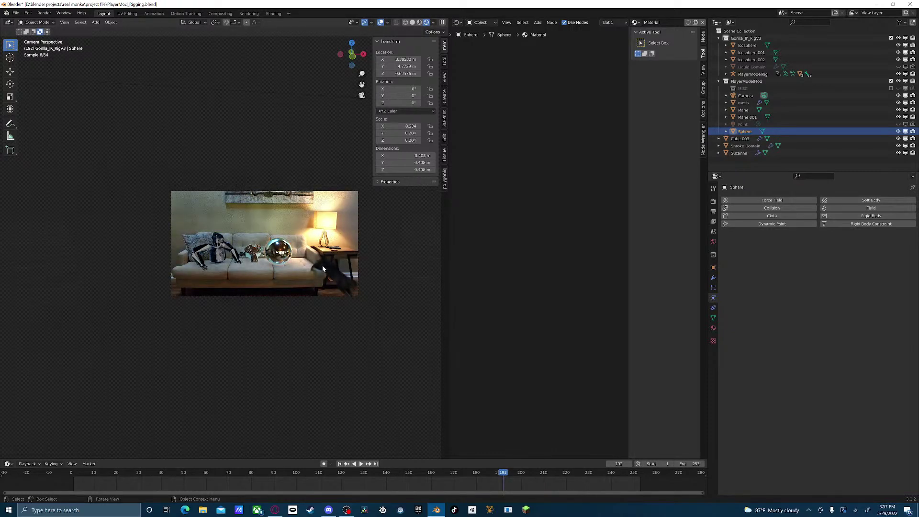
left_click_drag(276, 257, 400, 249)
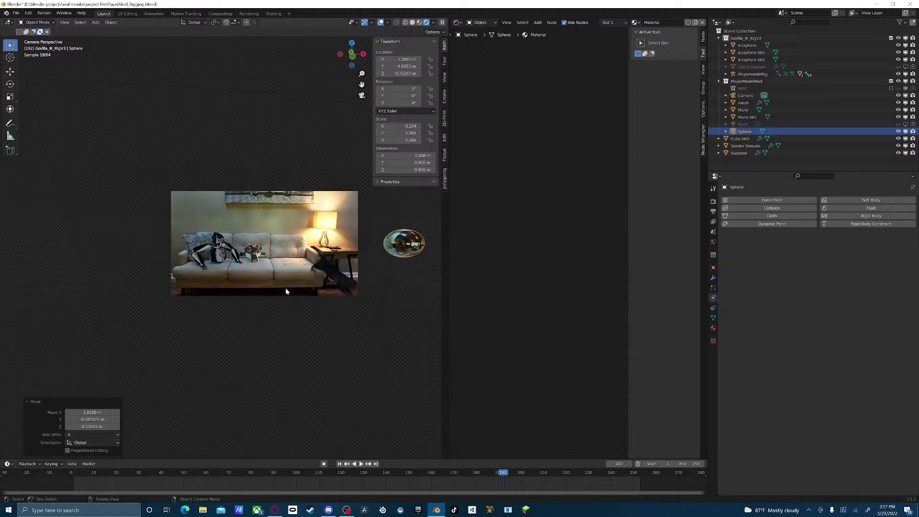
- Render frame 192, examine the gorilla's hands and body on the sofa up close, and close the render window
scroll(261, 270, "up", 3)
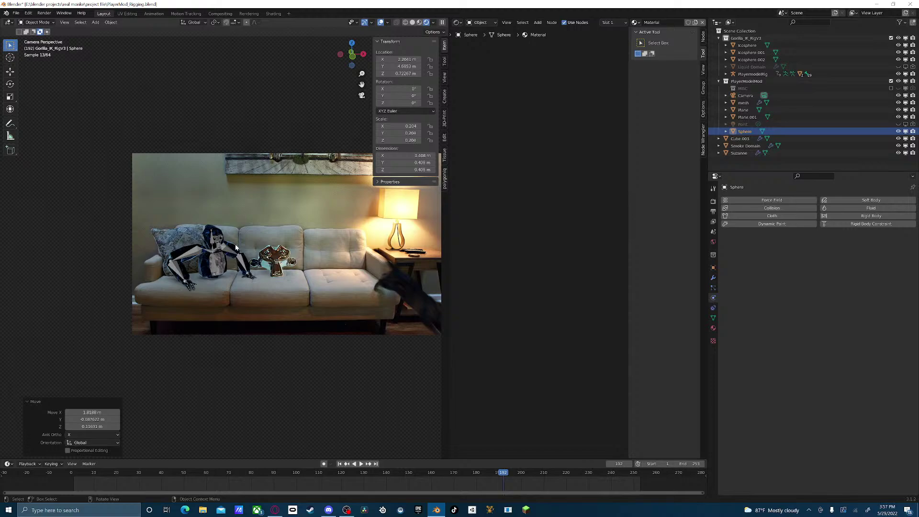
key("F12")
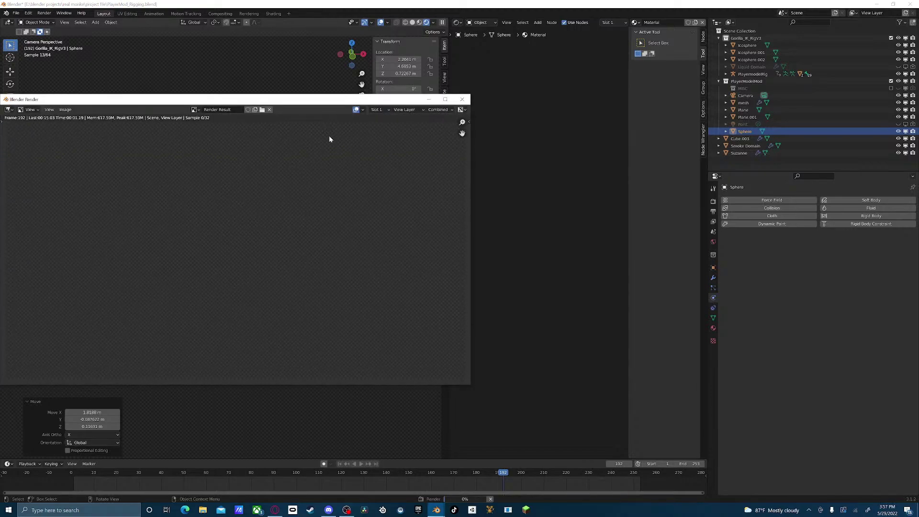
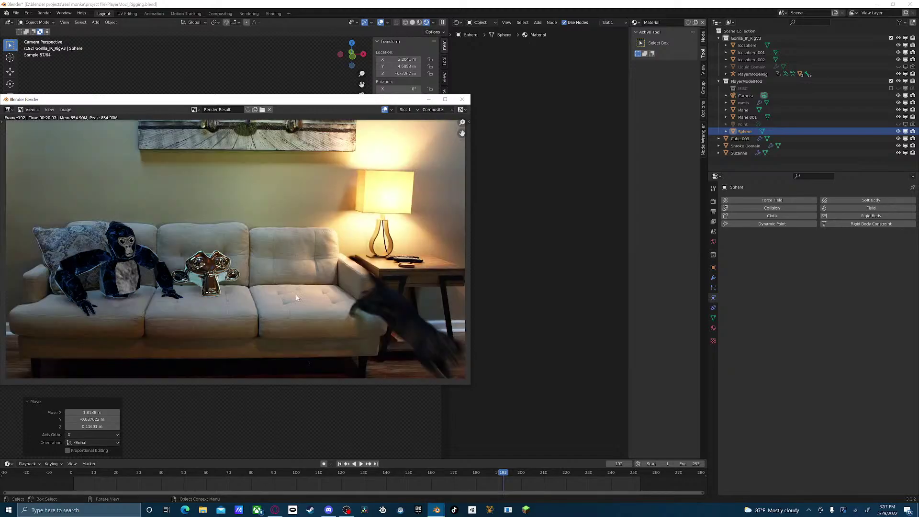
scroll(137, 301, "up", 3)
middle_click_drag(131, 323, 135, 200)
middle_click_drag(8, 237, 264, 241)
mouse_move(196, 239)
middle_mouse_down()
mouse_move(284, 241)
mouse_move(110, 256)
middle_mouse_up()
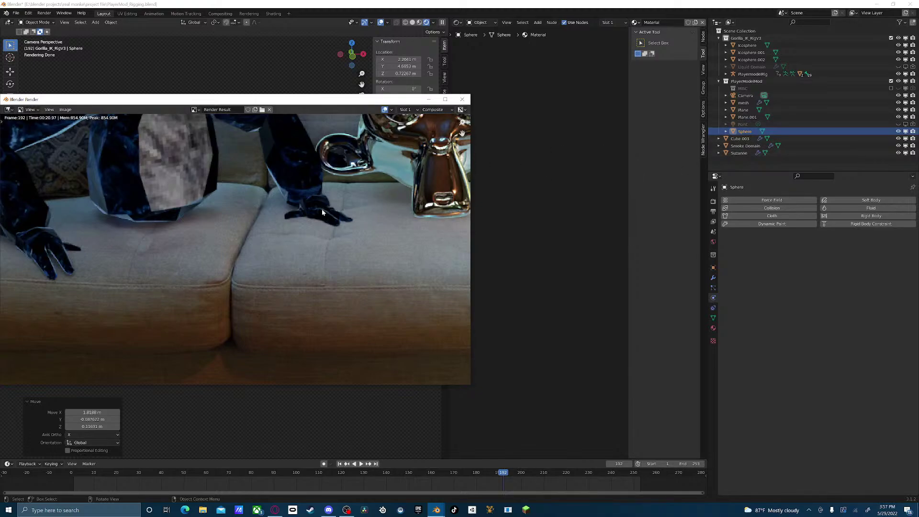
left_click(462, 99)
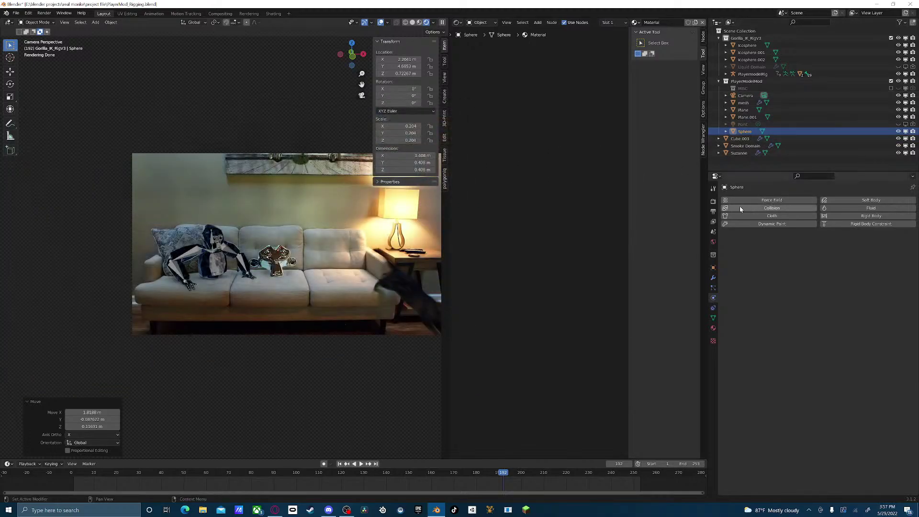
- Set the Cycles render samples to 16
left_click(713, 202)
left_click(864, 298)
type("1")
key("Return")
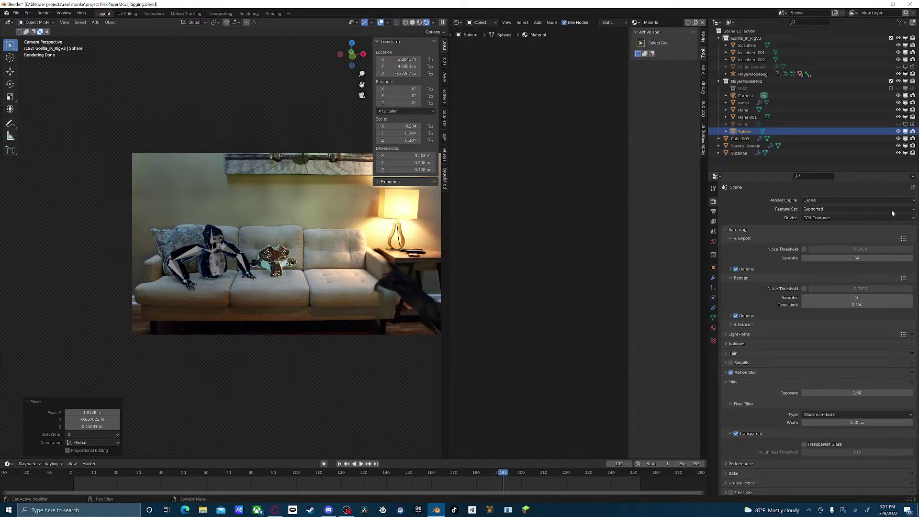
- Make the hidden point light visible and render frame 192 again
left_click(899, 124)
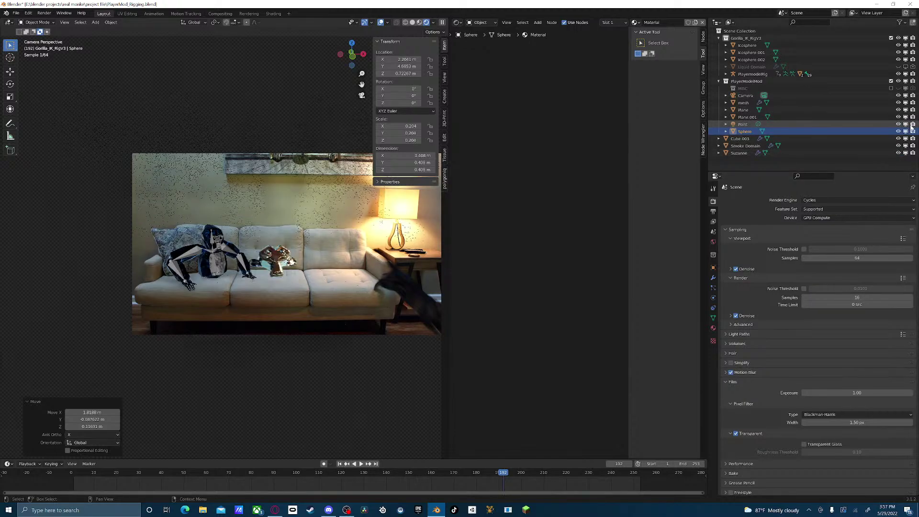
key("F12")
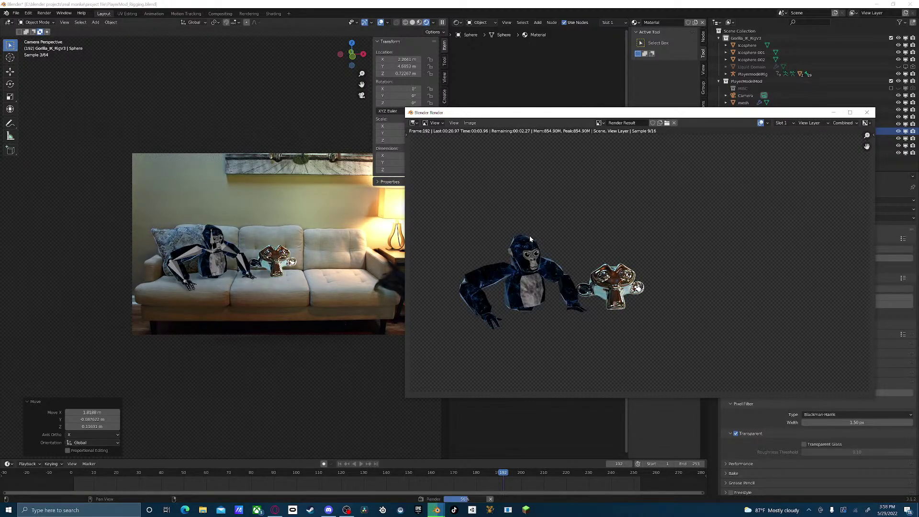
- Preview the composited frame by routing the final node output to the Viewer, and reconnect that output to the Composite node
left_click(833, 112)
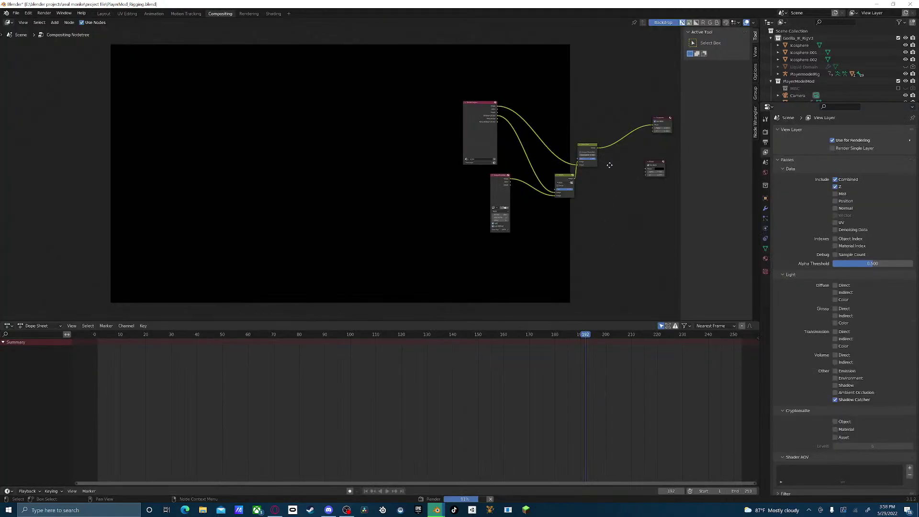
middle_click_drag(609, 165, 383, 173)
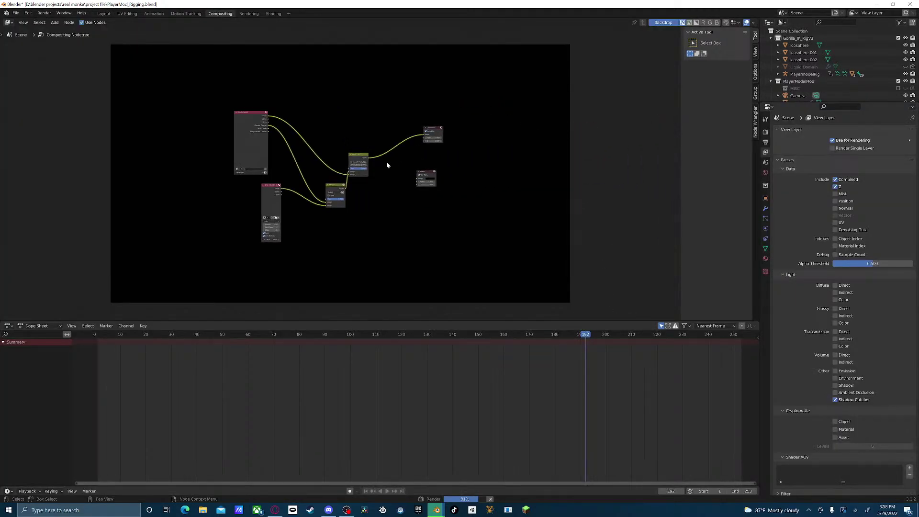
left_click_drag(415, 138, 418, 181)
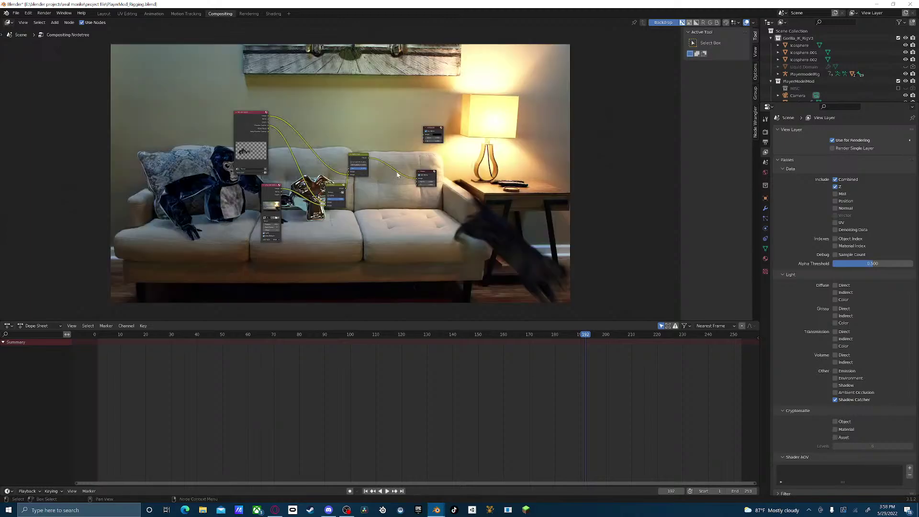
middle_click_drag(229, 152, 556, 153)
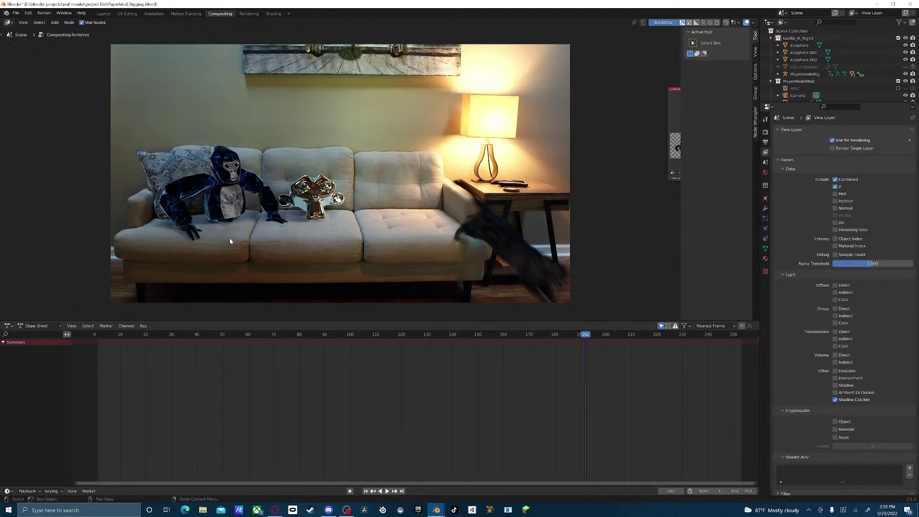
key("Home")
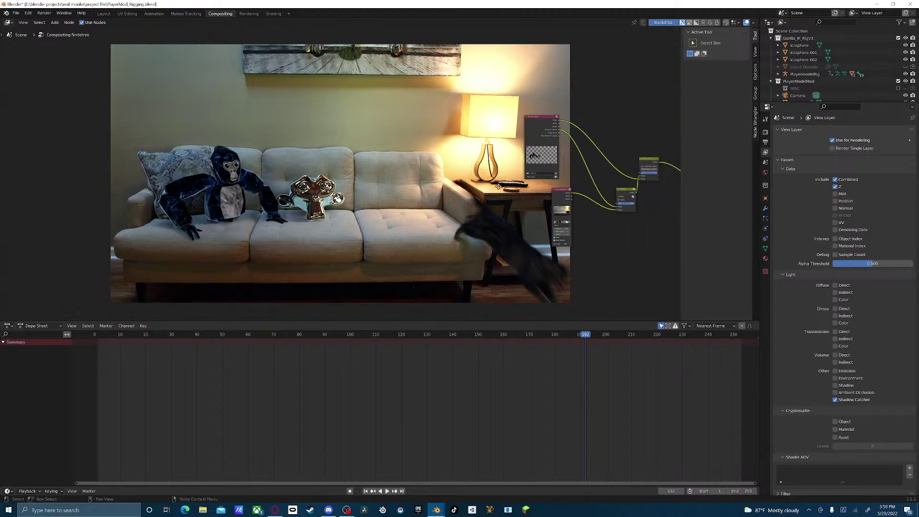
left_click_drag(520, 175, 512, 136)
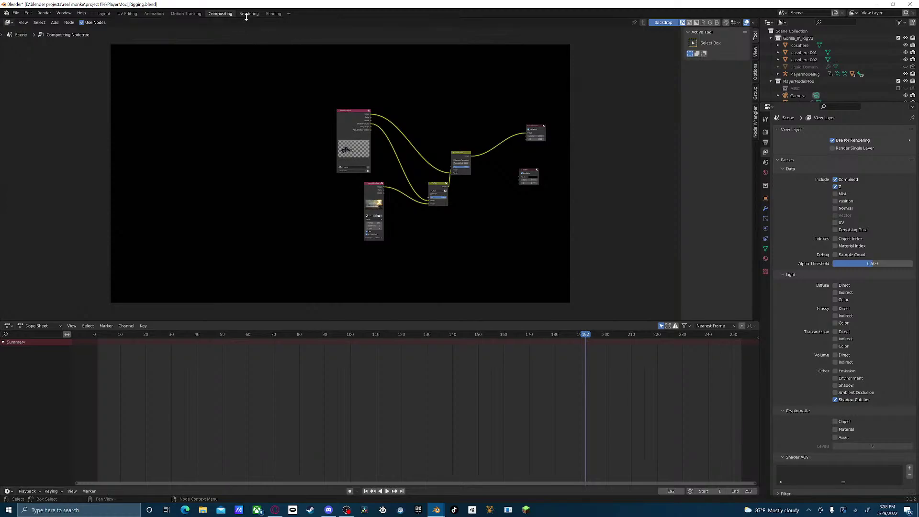
- Bring back the finished frame 192 render, examine the monkey head and the gorilla's hand on the sofa up close, and close it
mouse_move(436, 509)
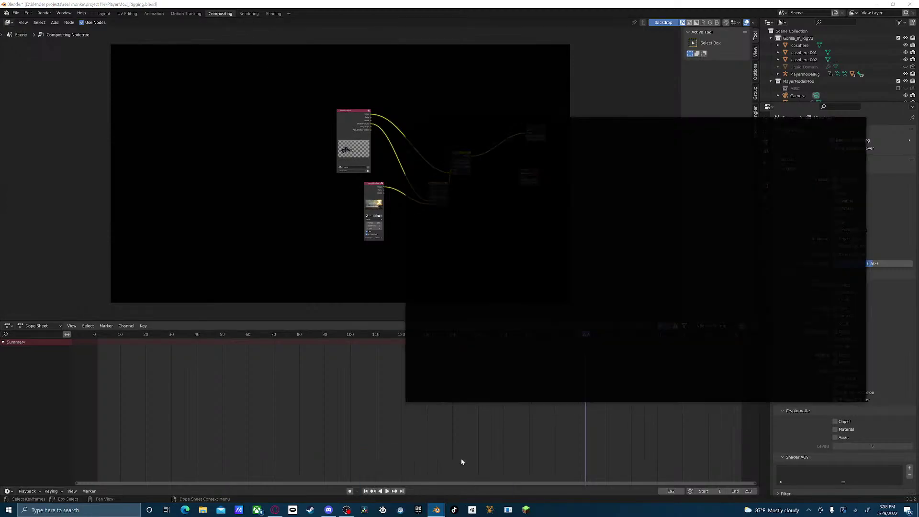
left_click(470, 484)
left_click_drag(585, 112, 372, 91)
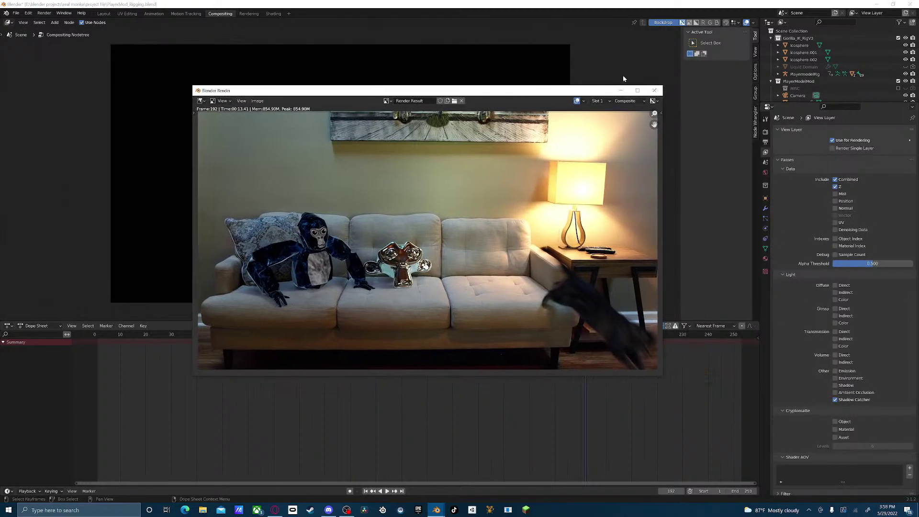
left_click(637, 91)
scroll(354, 296, "up", 7)
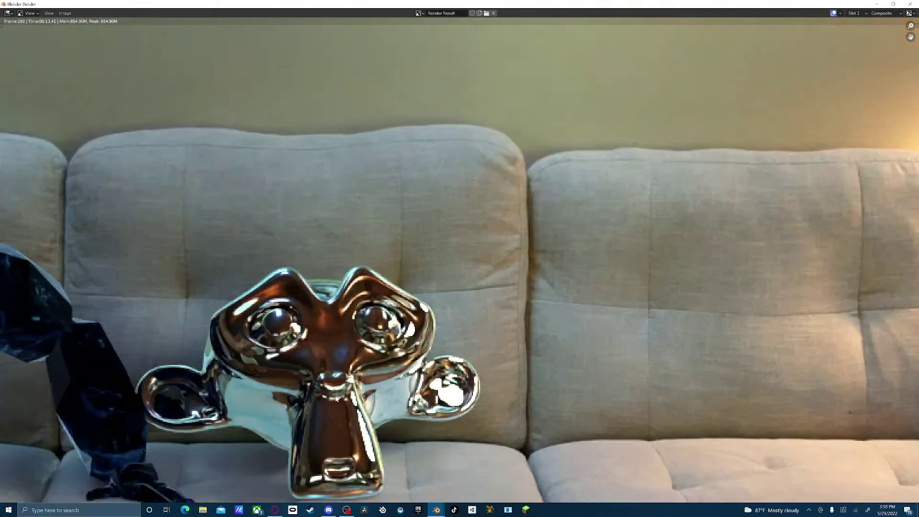
middle_click_drag(355, 296, 462, 70)
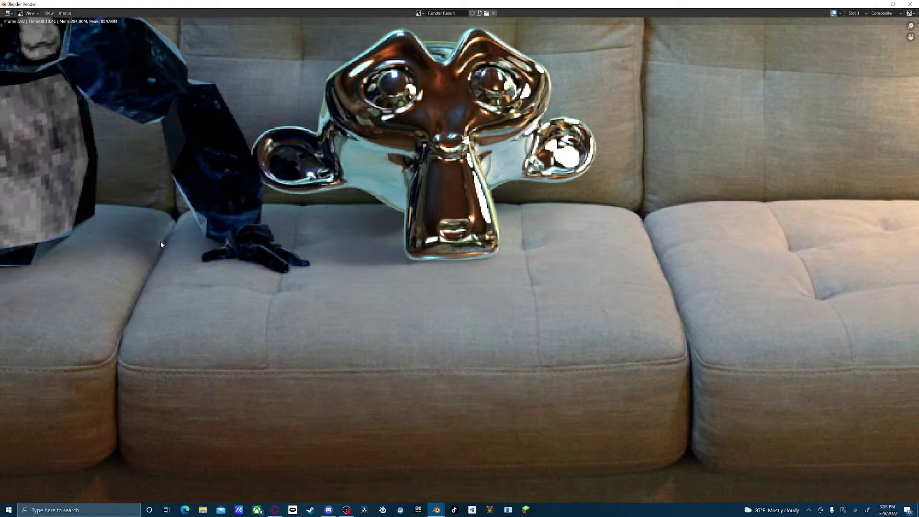
left_click(910, 4)
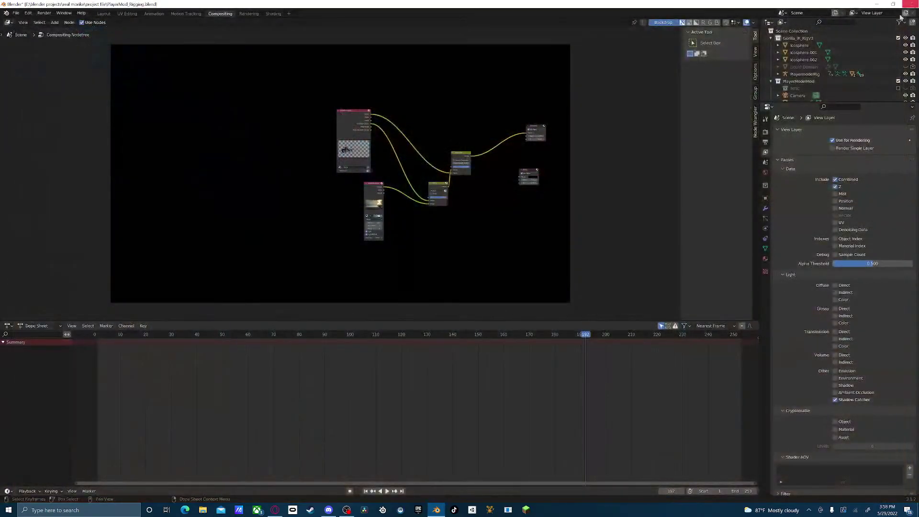
- Return to the Layout workspace, switch the viewport to Material Preview, and move the timeline to frame 189
left_click(103, 13)
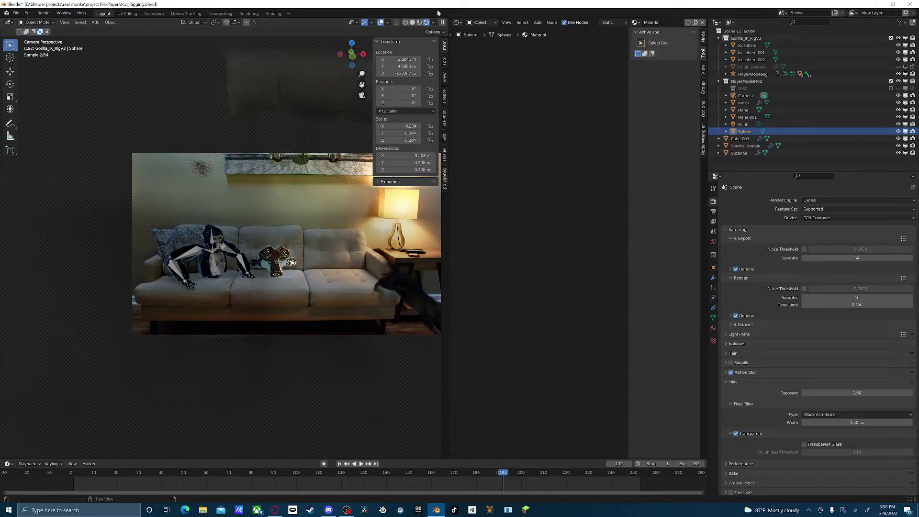
left_click(420, 22)
middle_click_drag(214, 286, 337, 218)
left_click_drag(497, 475, 497, 478)
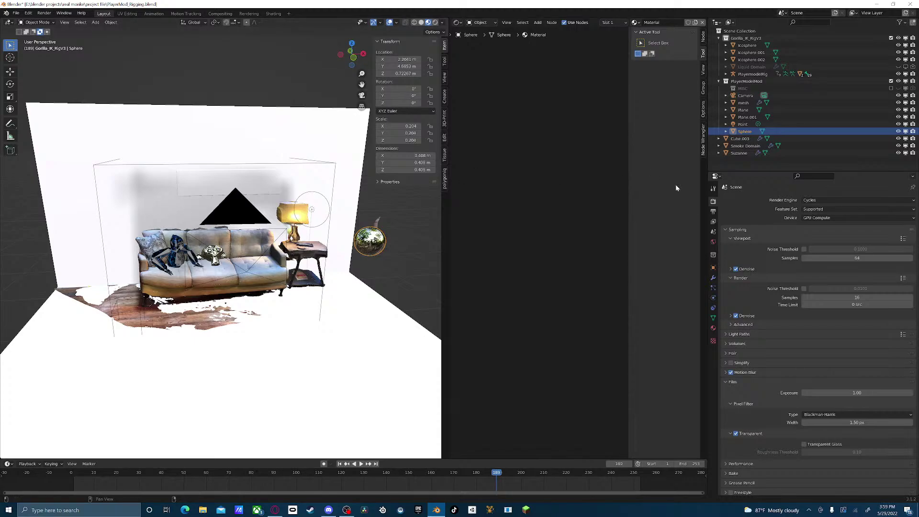
- Select the Smoke Domain and frame the sofa in the camera view with the viewport sidebar hidden
left_click(745, 146)
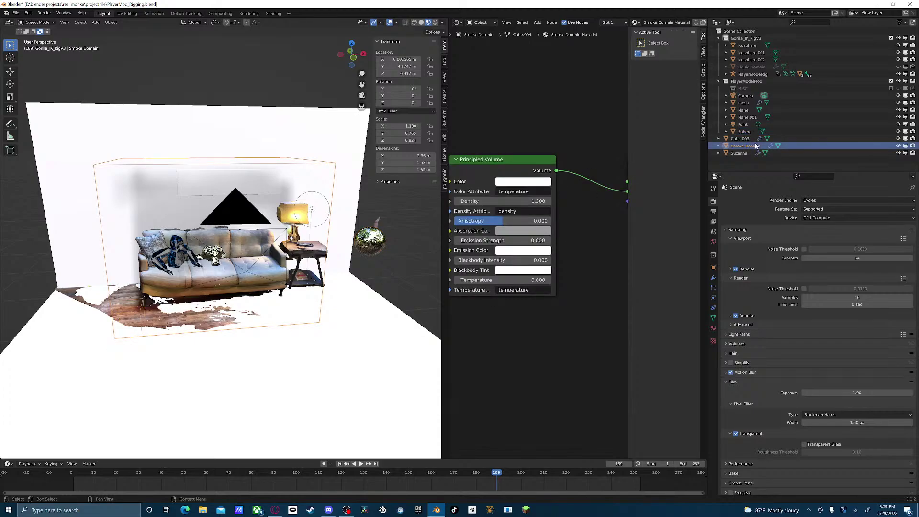
left_click(362, 95)
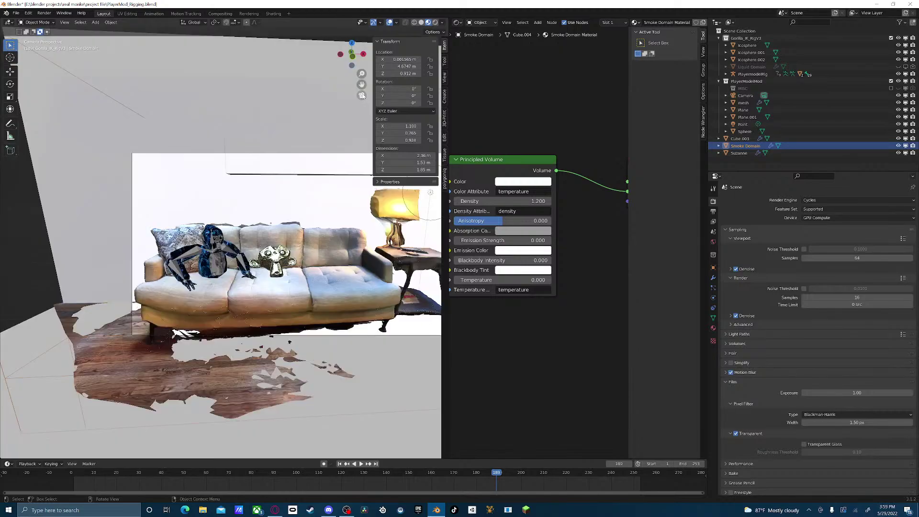
middle_click_drag(398, 265, 242, 256, "shift")
scroll(242, 256, "up", 2)
key("n")
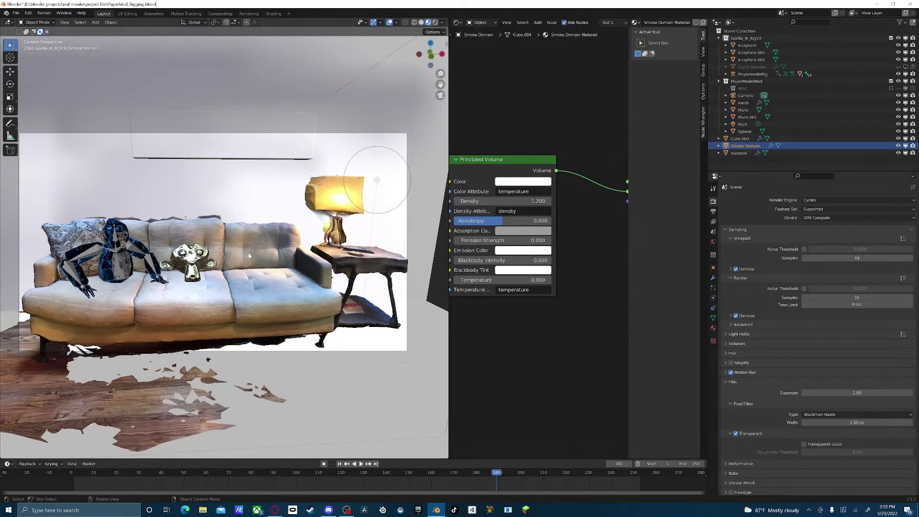
middle_click_drag(247, 264, 271, 257, "shift")
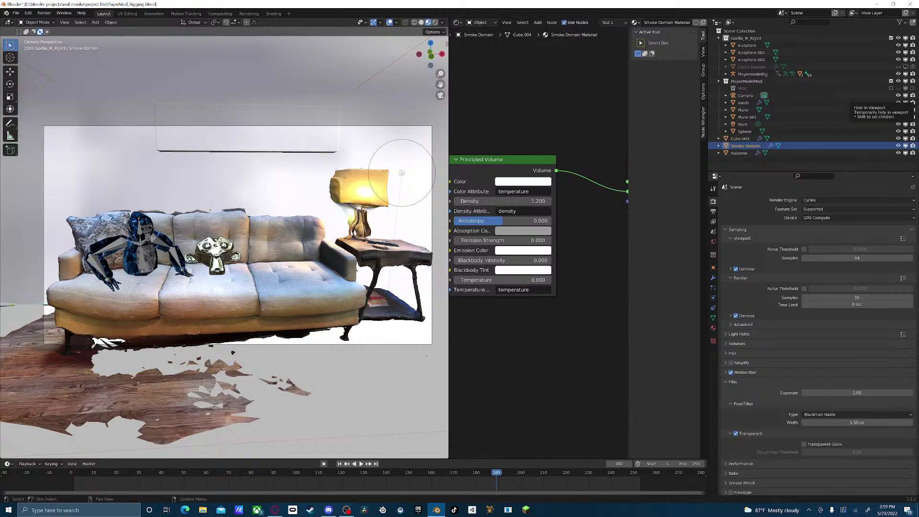
- Collapse the gorilla rig and PlayerModelMod collections in the outliner, using the View Layer display mode
key("alt+Tab")
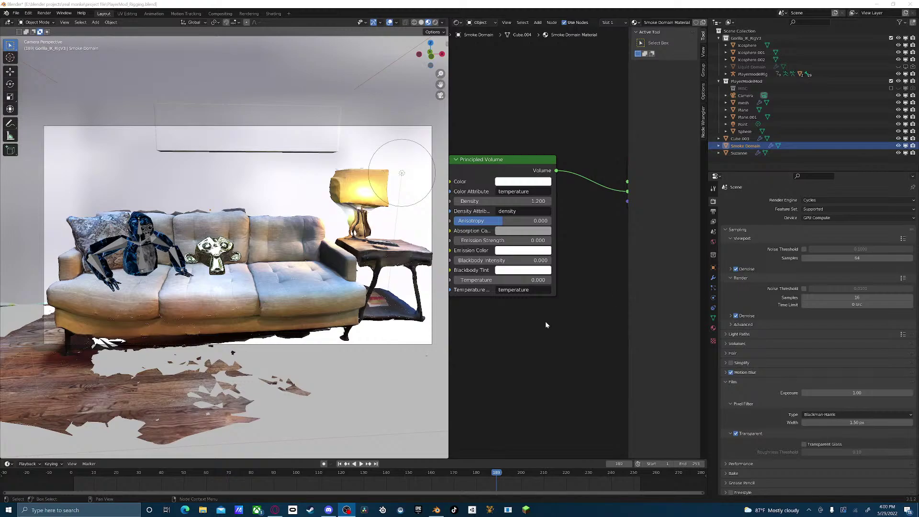
left_click(718, 81)
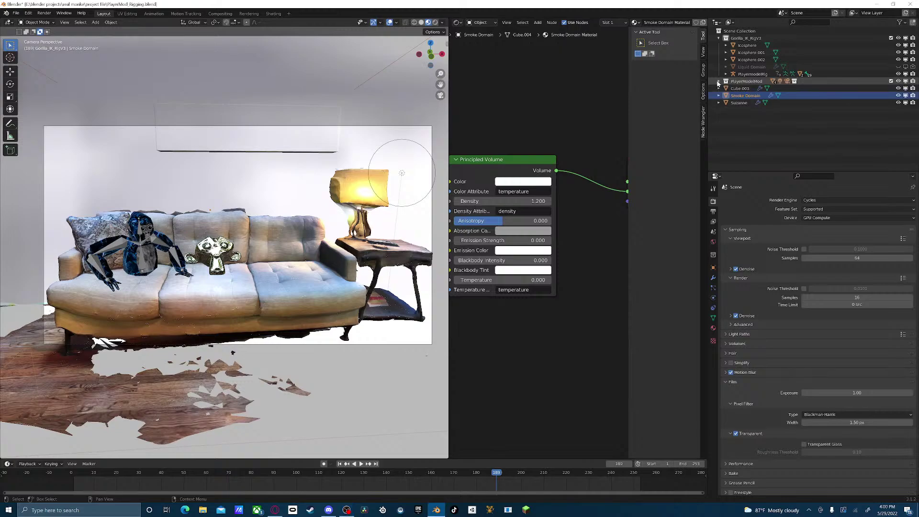
left_click(718, 39)
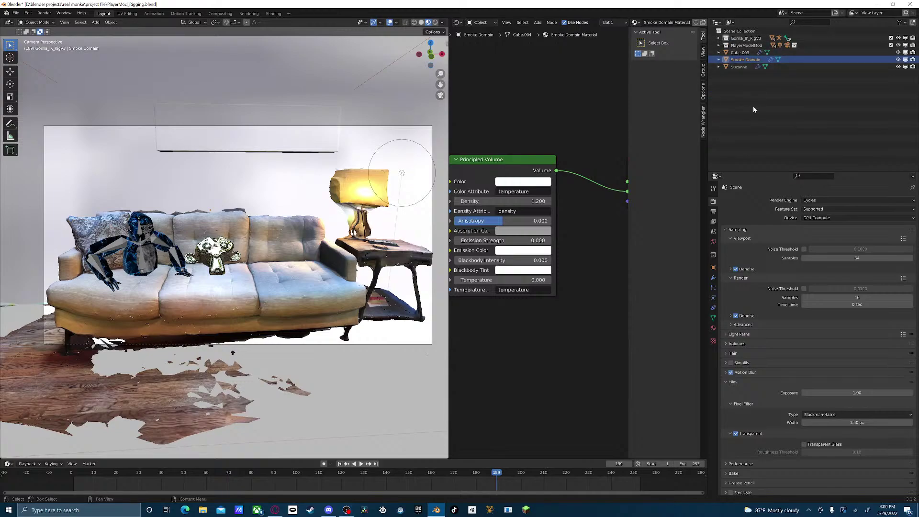
left_click(728, 23)
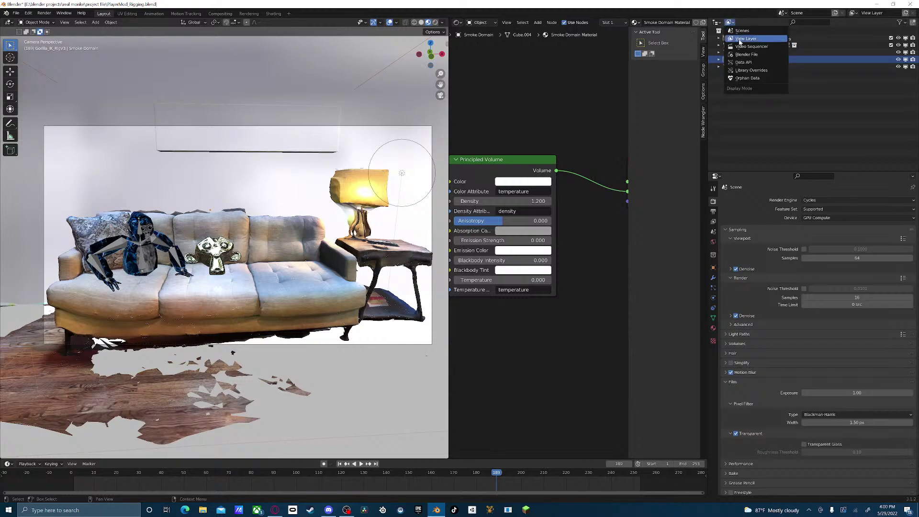
left_click(745, 39)
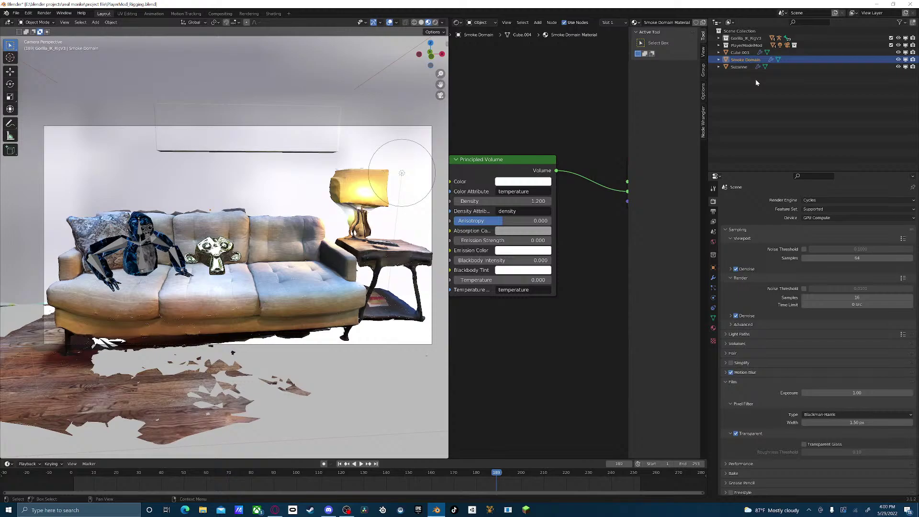
- Add a new view layer to the scene and name it smoke
left_click(904, 17)
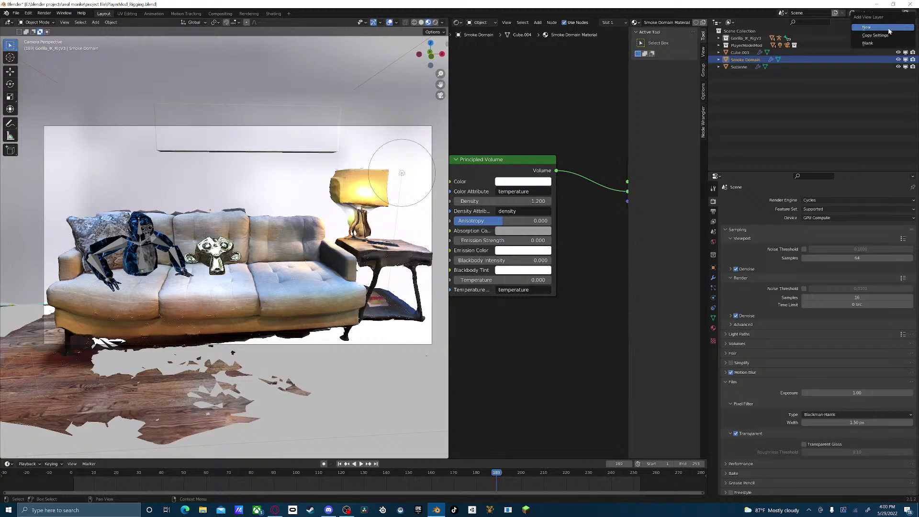
left_click(889, 28)
double_click(895, 13)
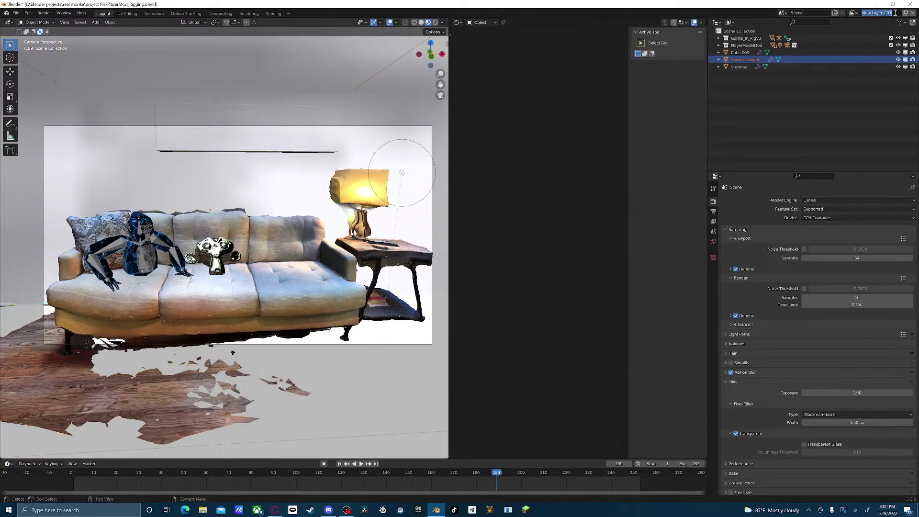
type("smoke")
left_click(852, 12)
left_click(814, 31)
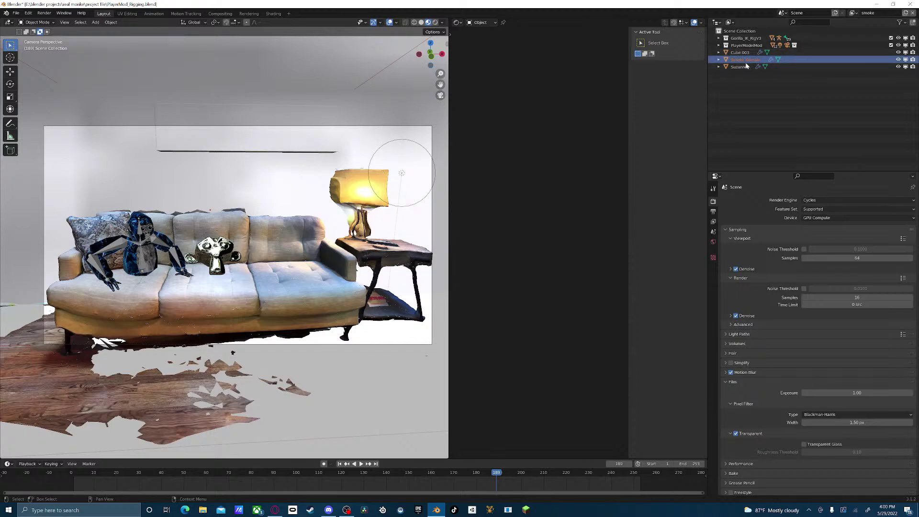
- Examine the outliner's display modes and filter options and the Cycles render settings for the smoke view layer
left_click(716, 22)
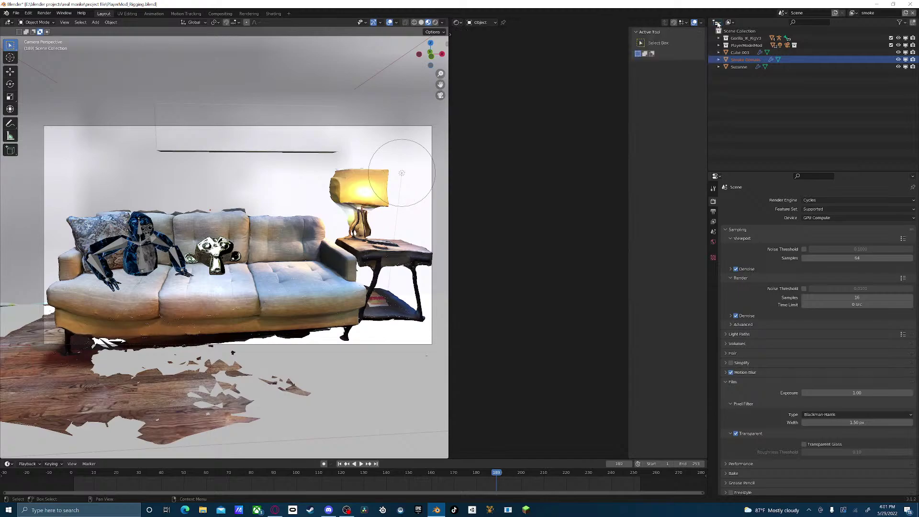
left_click(729, 23)
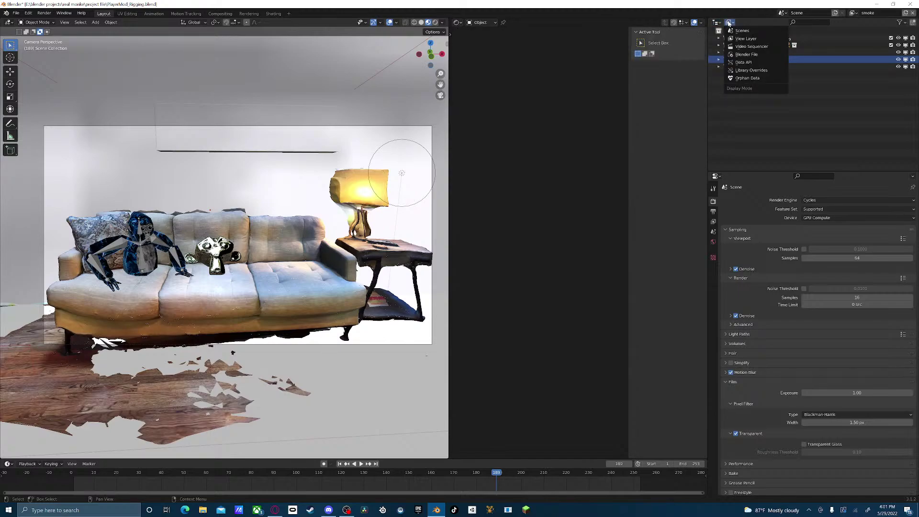
left_click(729, 22)
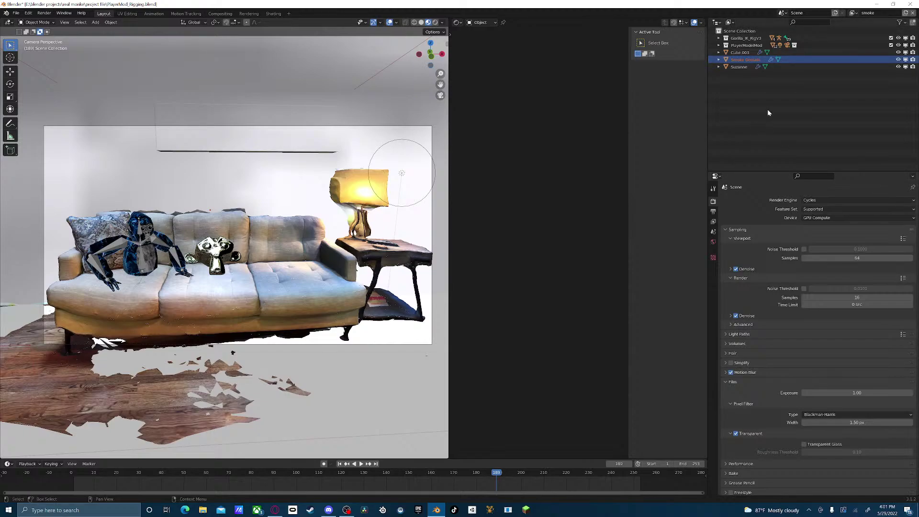
scroll(766, 306, "down", 4)
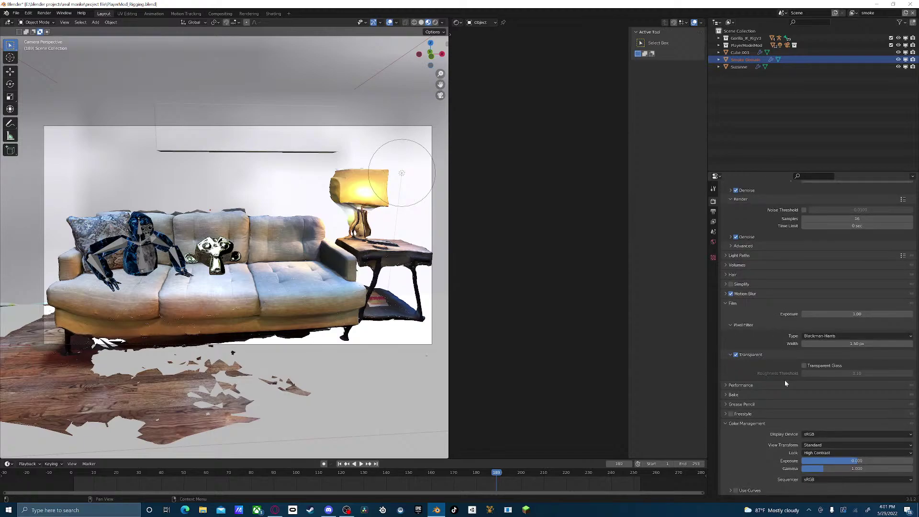
scroll(770, 331, "up", 4)
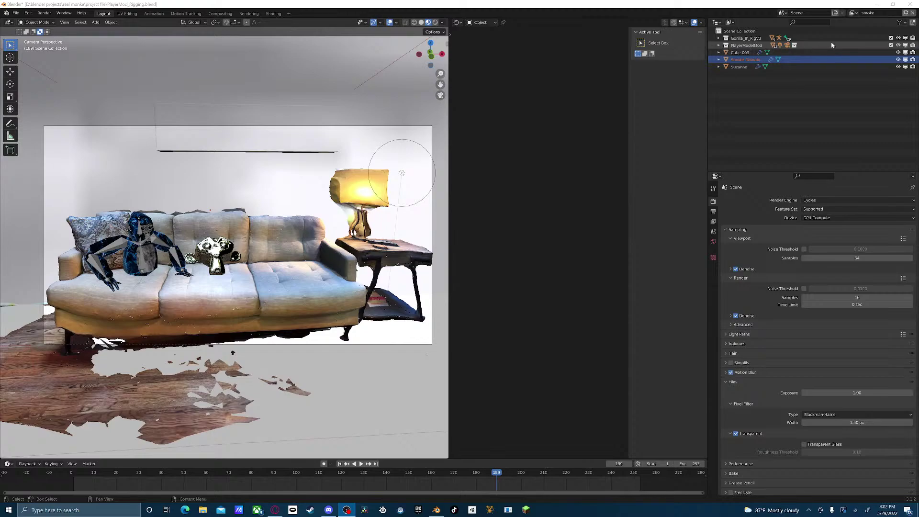
left_click(899, 23)
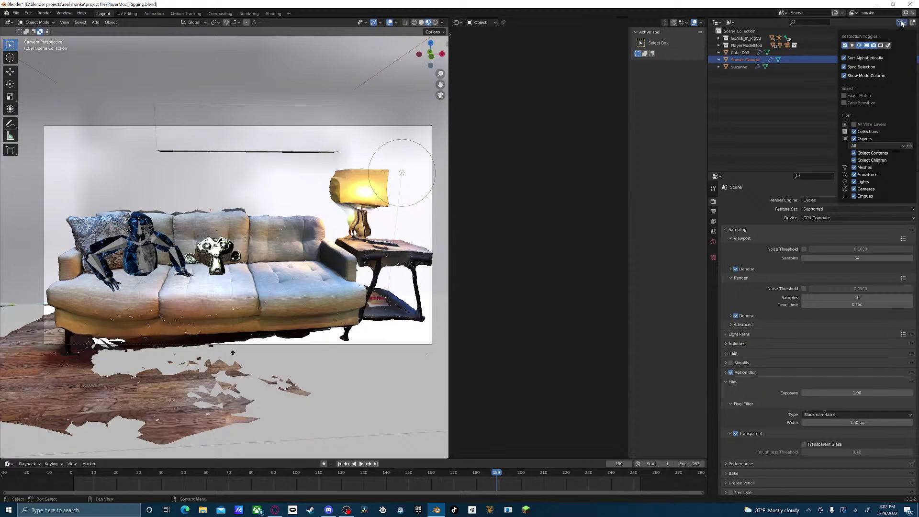
left_click(902, 23)
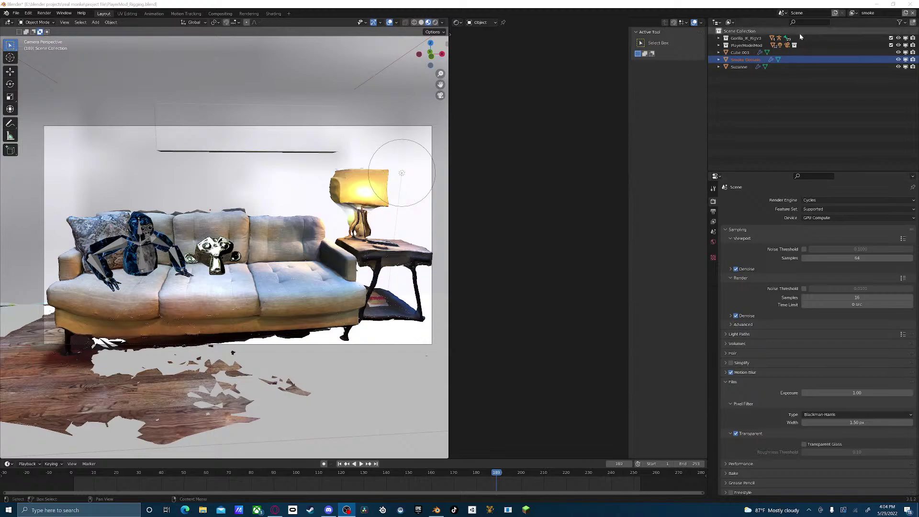
scroll(816, 448, "down", 3)
scroll(816, 448, "down", 1)
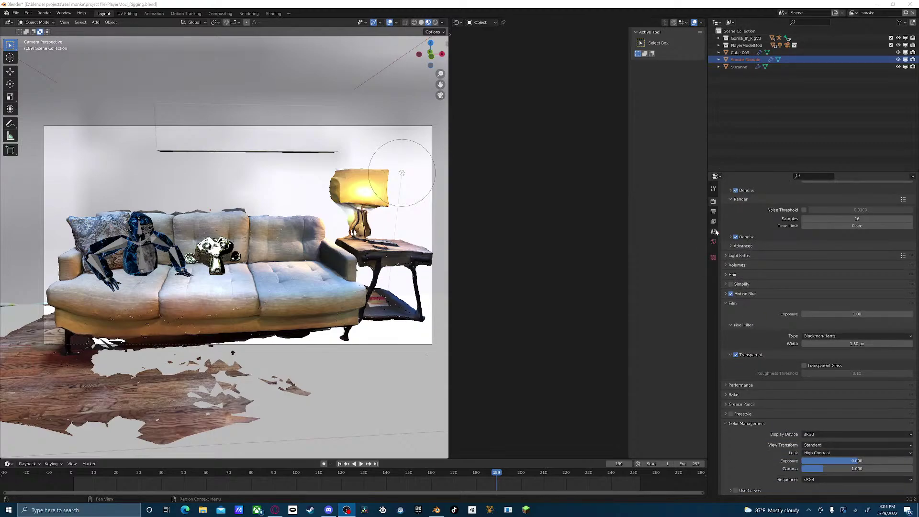
- Select the Smoke Domain and examine its fluid physics settings down to the cache section
left_click(817, 60)
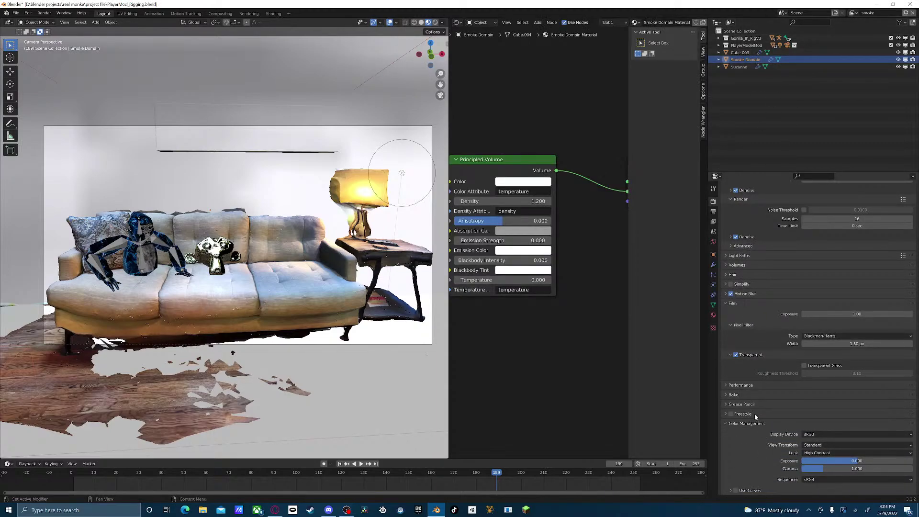
left_click(713, 284)
scroll(776, 376, "down", 5)
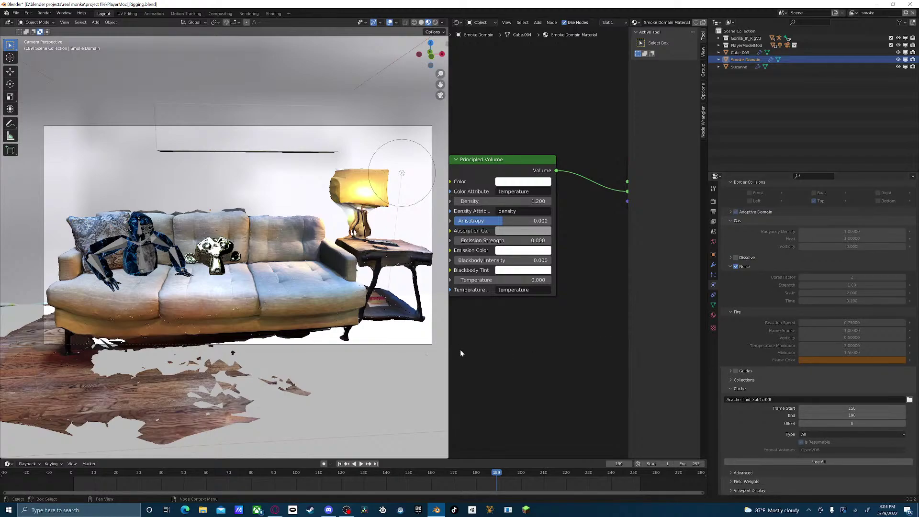
- Free the Smoke Domain's baked data and set its cache end frame to 253, keeping the start frame
middle_click_drag(495, 342, 550, 350)
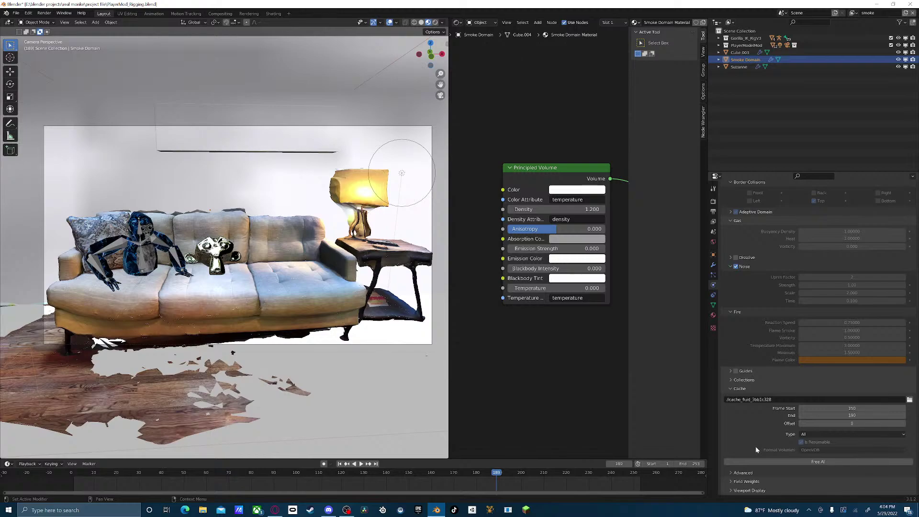
left_click(761, 461)
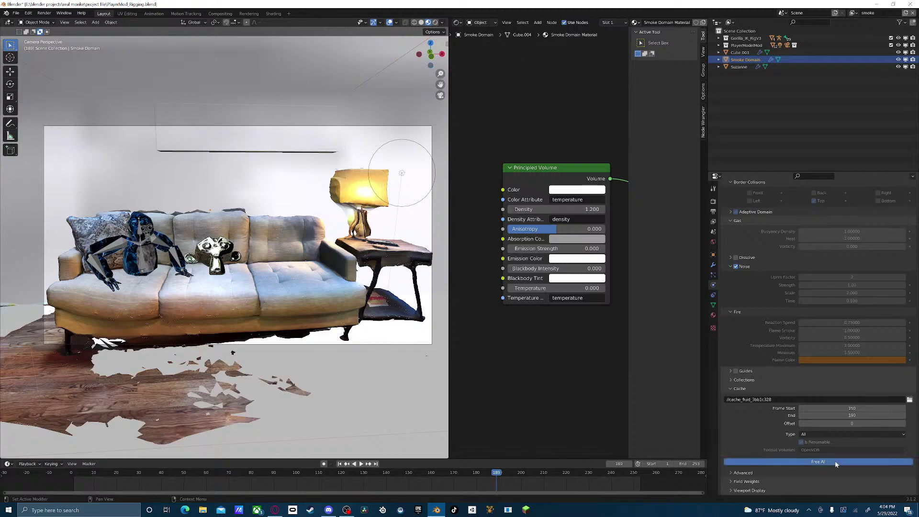
left_click(857, 415)
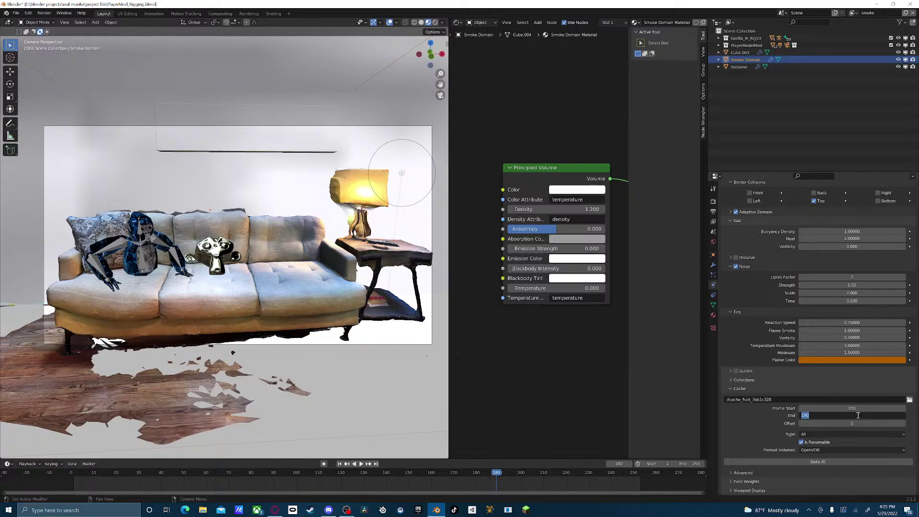
type("250")
key("Return")
left_click(856, 408)
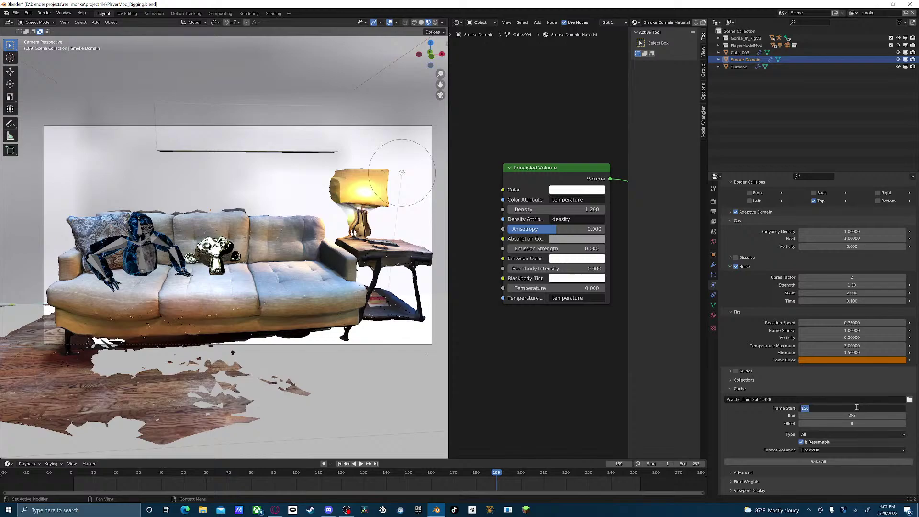
key("Return")
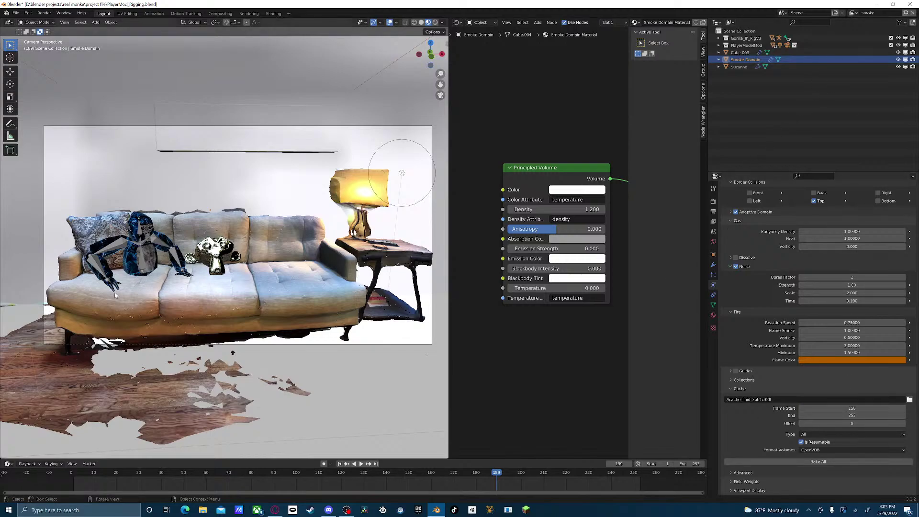
- Select the gorilla body and check its flow fuel keyframes around frame 165 during playback
left_click(117, 252)
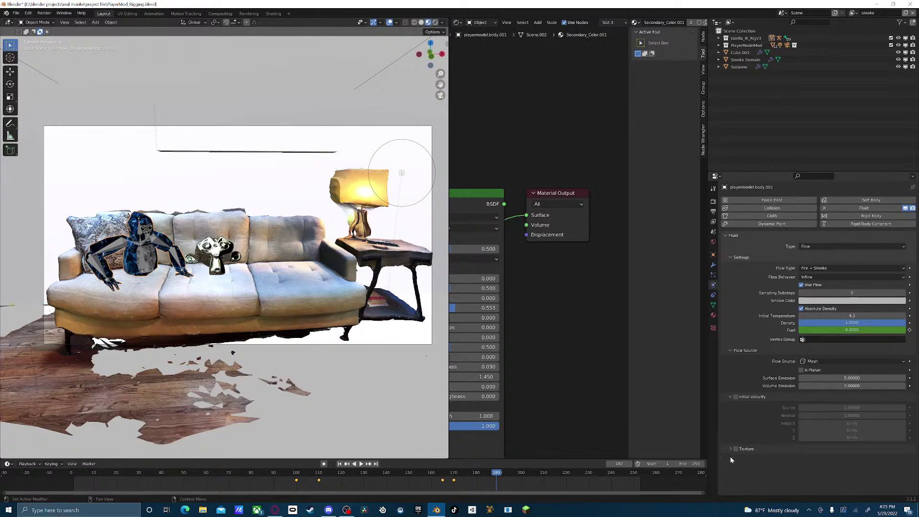
left_click(442, 474)
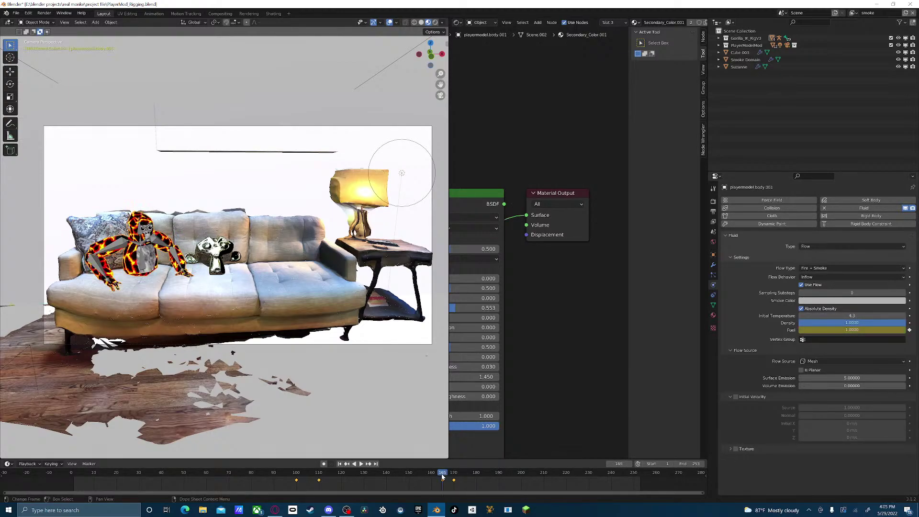
key("space")
left_click(443, 474)
key("space")
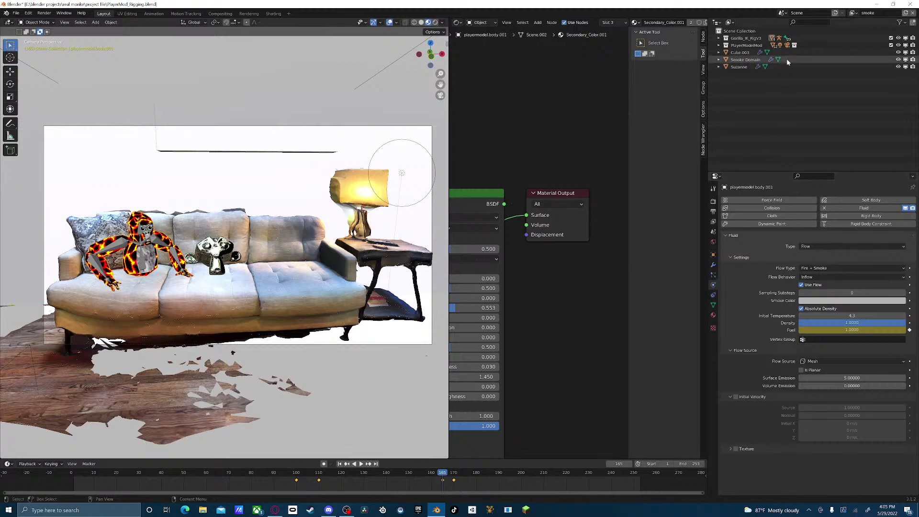
- Bake the Smoke Domain's entire simulation and play it back in the viewport
left_click(745, 59)
scroll(797, 461, "down", 8)
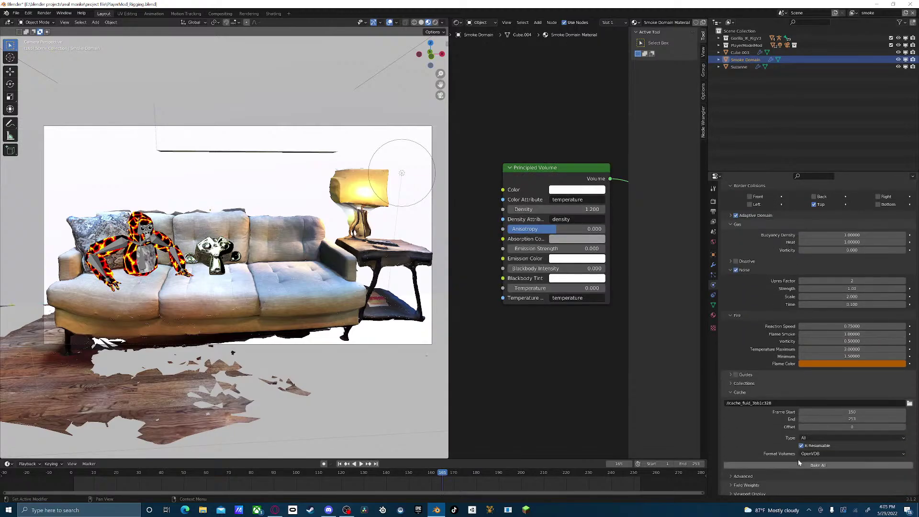
left_click(798, 461)
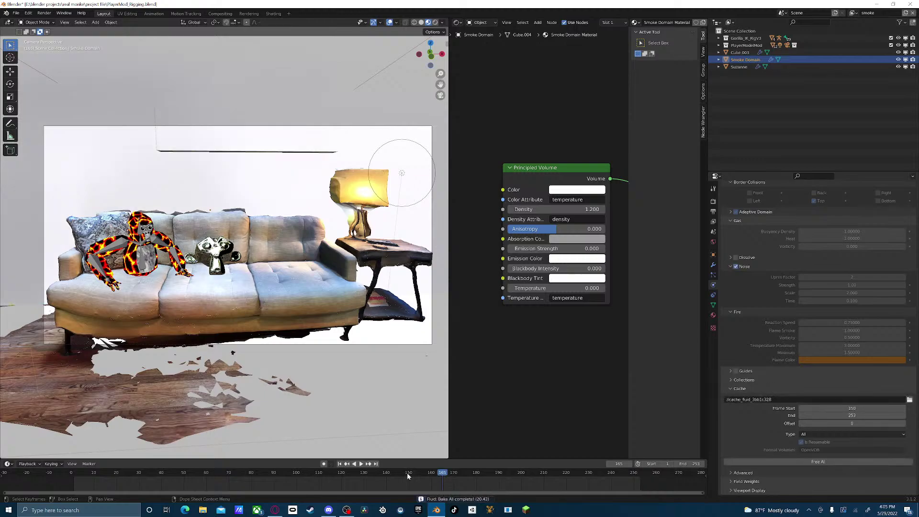
key("space")
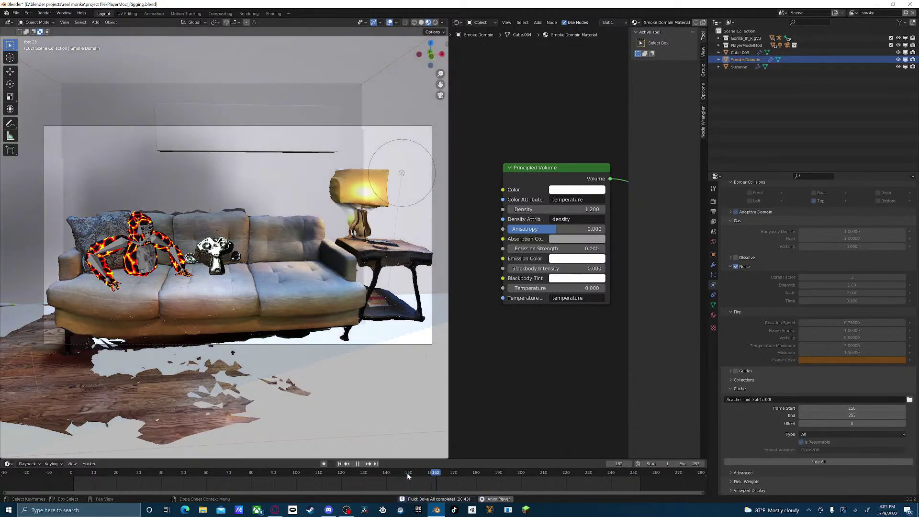
key("space")
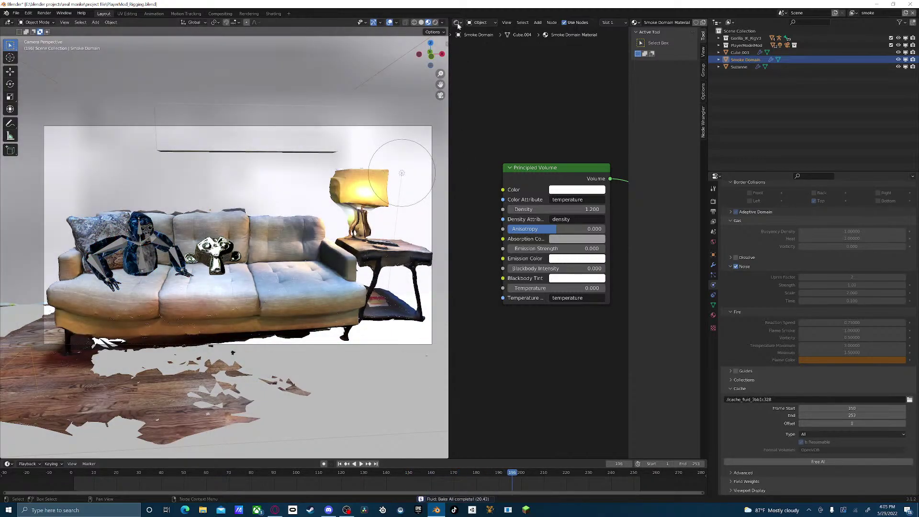
- Set the smoke material's Principled Volume density to 0.7, judging it in the rendered preview at frame 152
left_click(441, 473)
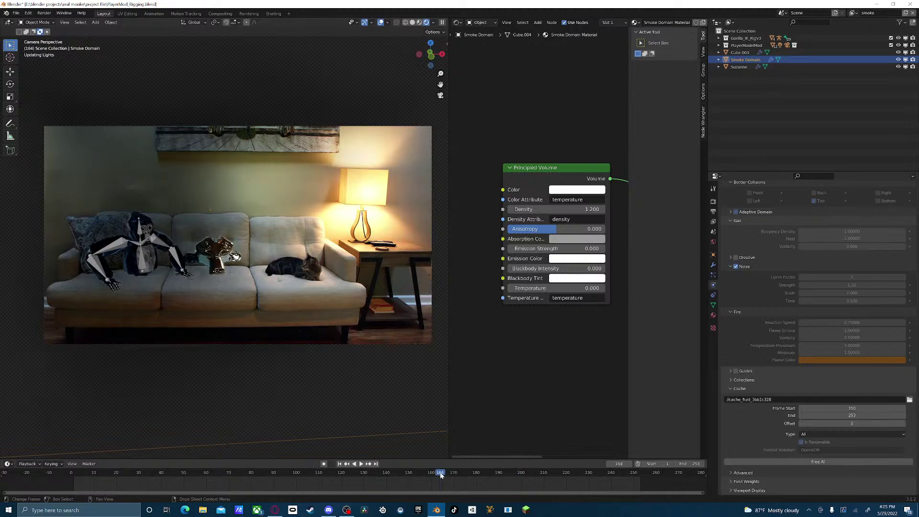
key("space")
left_click(422, 472)
left_click_drag(422, 472, 413, 474)
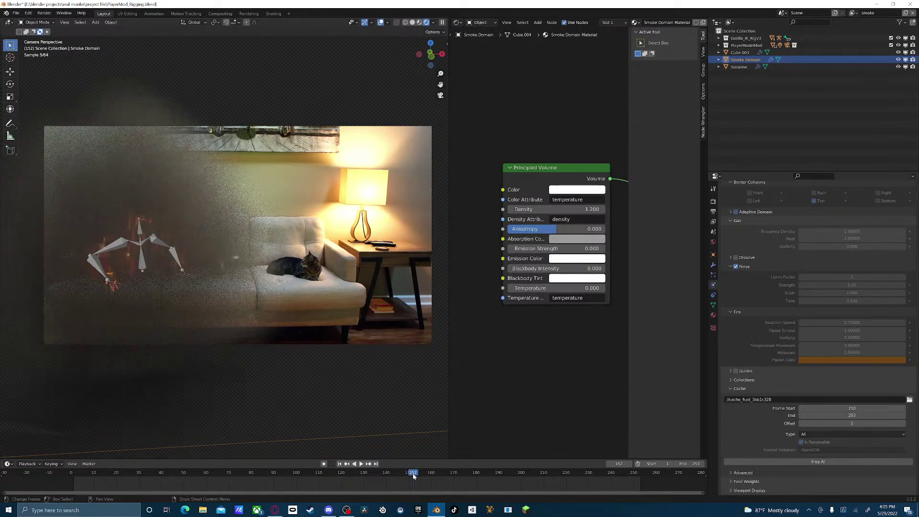
left_click(555, 209)
type("0")
key("Return")
left_click_drag(555, 209, 568, 209)
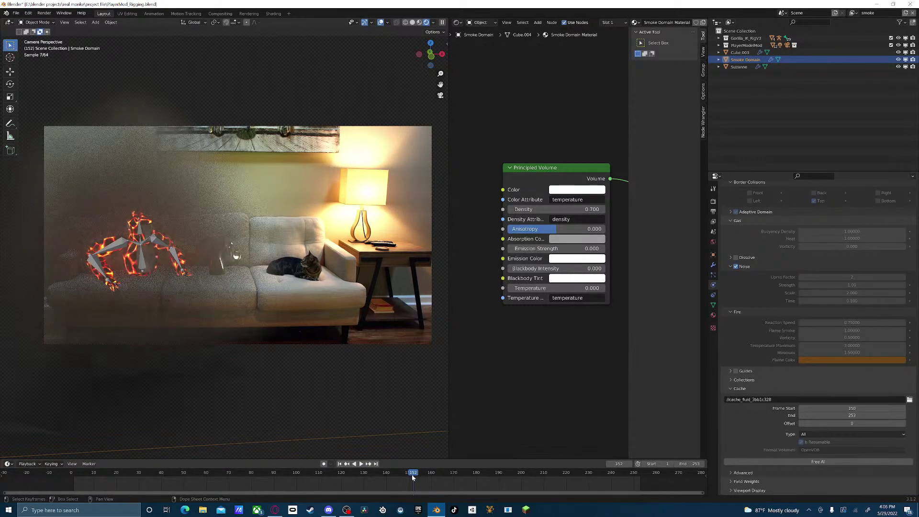
- Play and scrub the animation in the rendered preview to review the smoke, stopping at frame 190
key("space")
left_click_drag(446, 472, 501, 471)
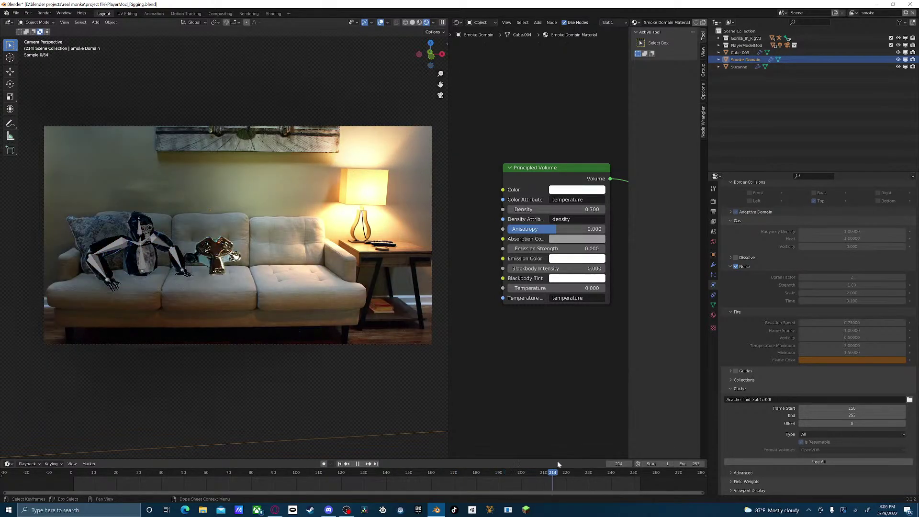
left_click(622, 475)
key("Escape")
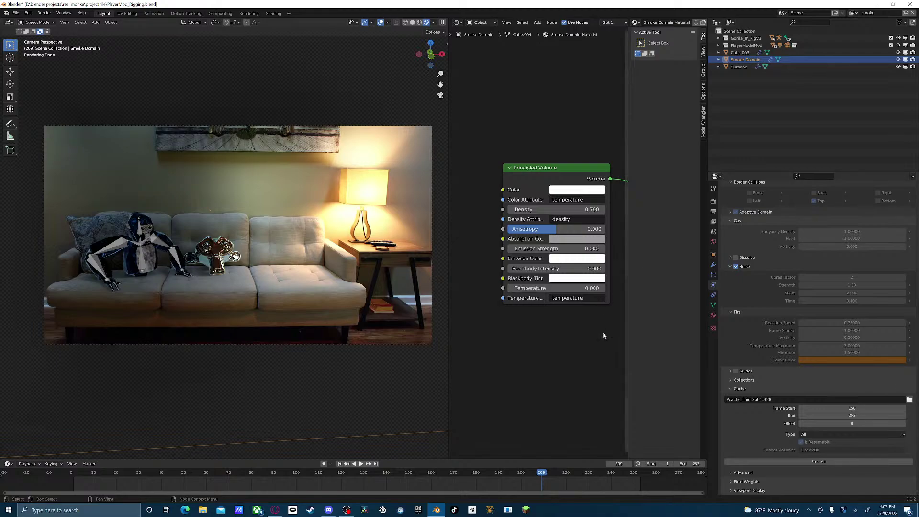
left_click_drag(401, 474, 550, 473)
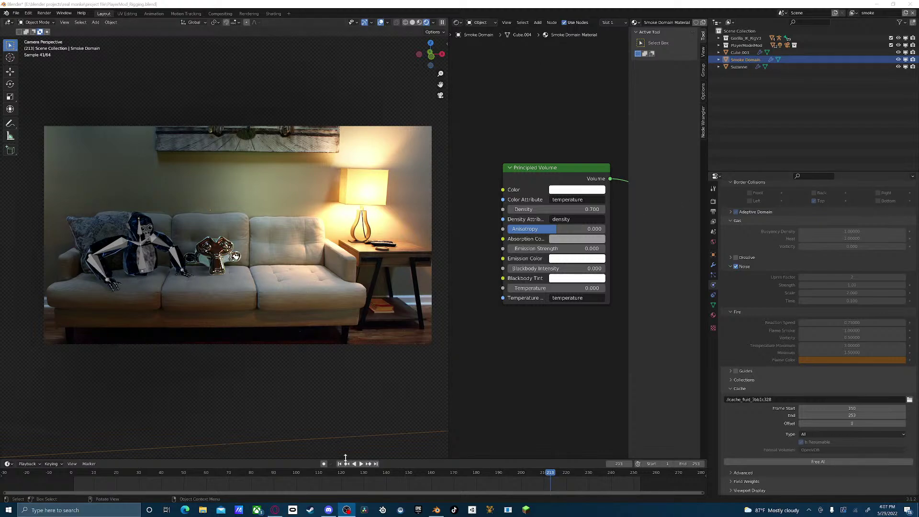
left_click(372, 475)
key("space")
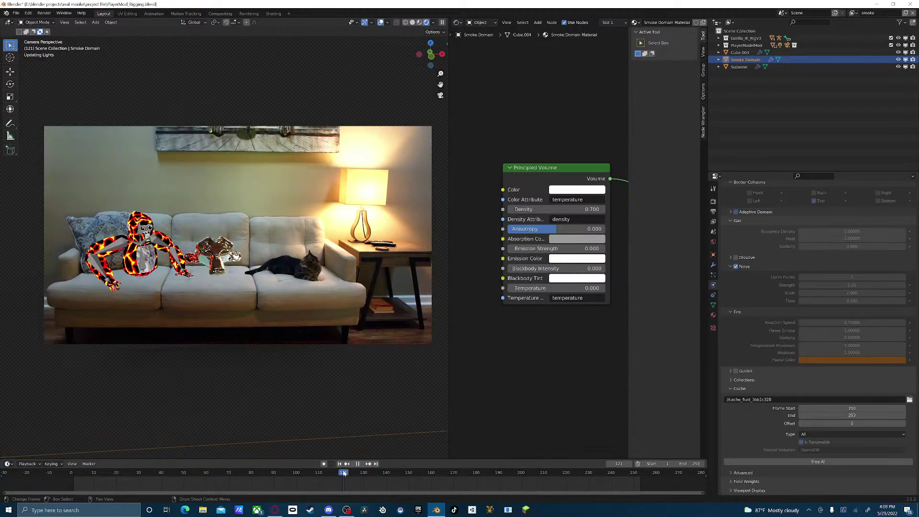
left_click(498, 474)
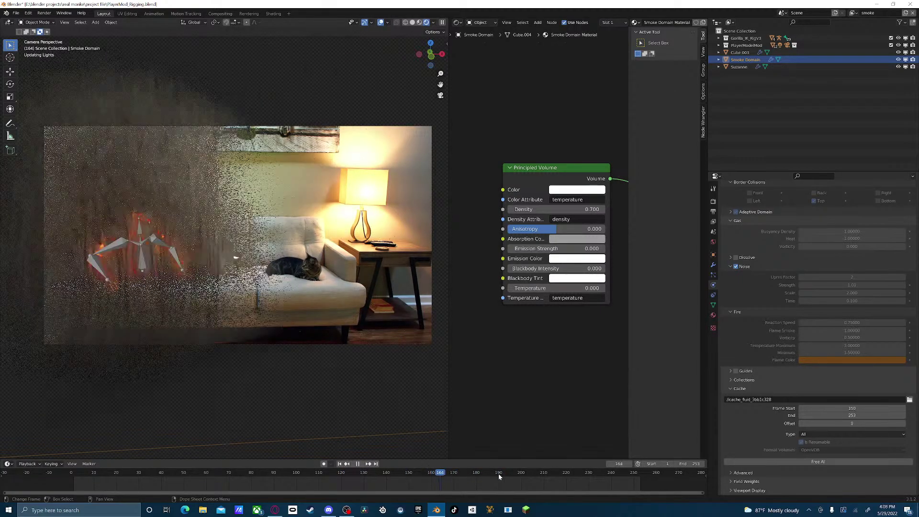
key("space")
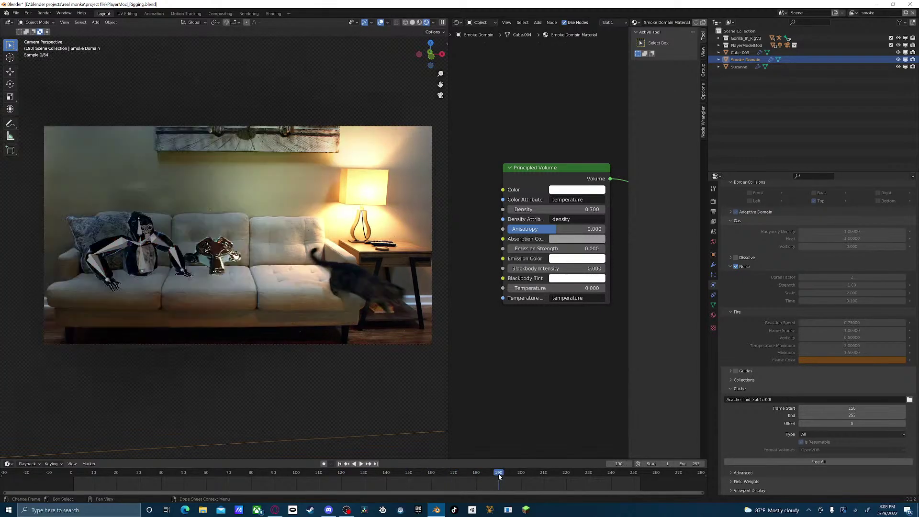
- Free the Smoke Domain's bake, hide the domain, and go to frame 165
left_click(808, 462)
left_click(899, 60)
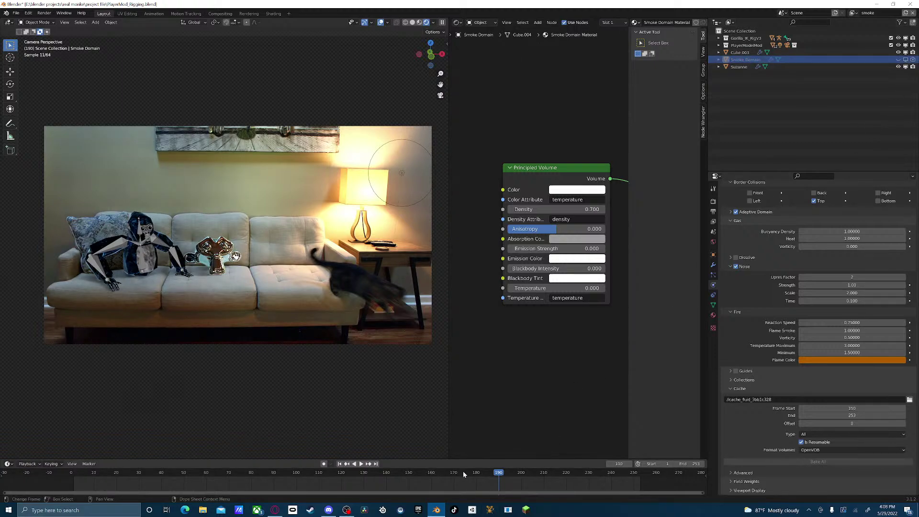
left_click_drag(464, 470, 442, 471)
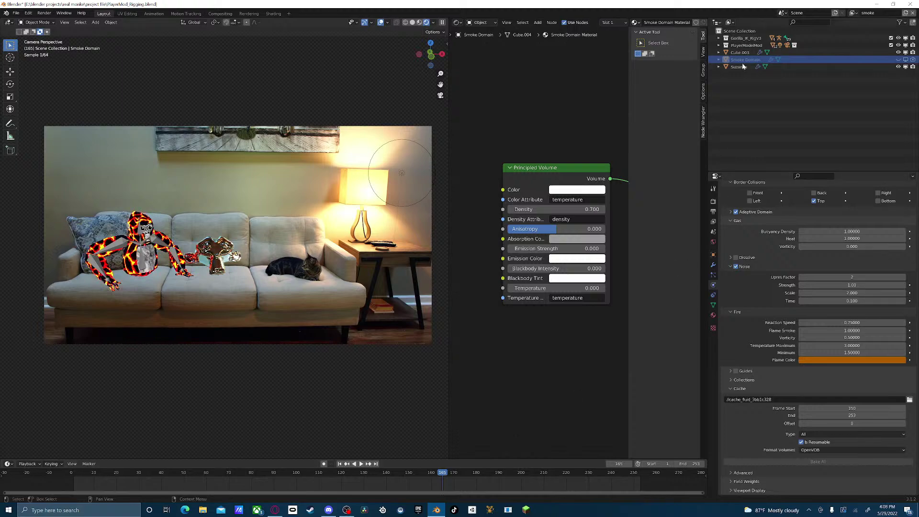
- Switch to the view layer named View Layer and expand the Gorilla_IK_RigV3 and PlayerModelMod collections
left_click(853, 13)
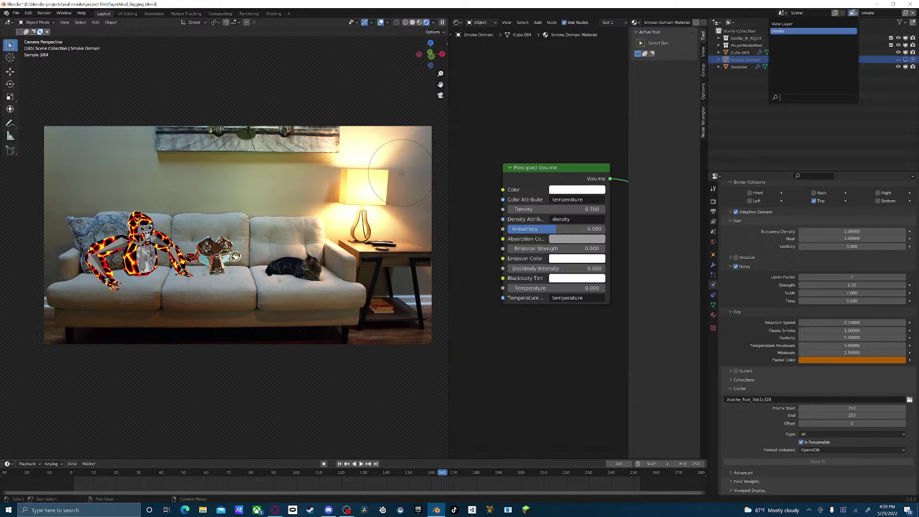
left_click(840, 24)
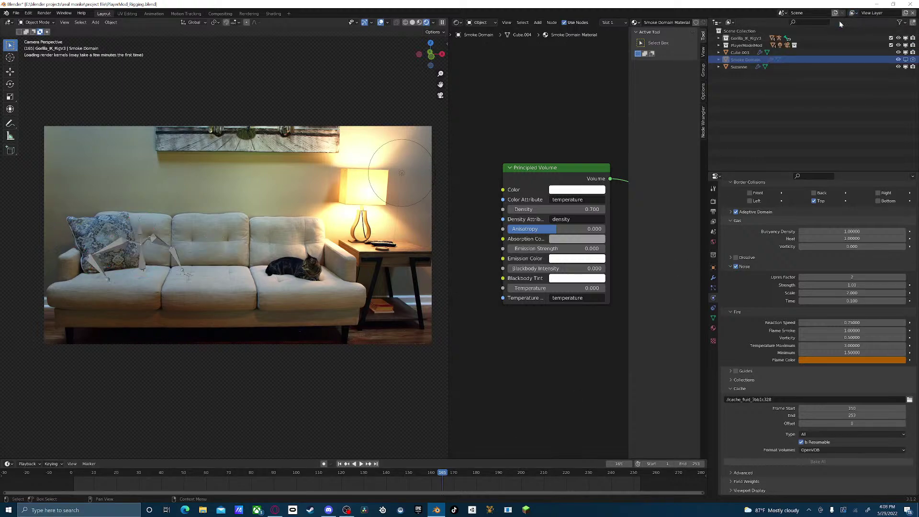
left_click(719, 45)
left_click(718, 38)
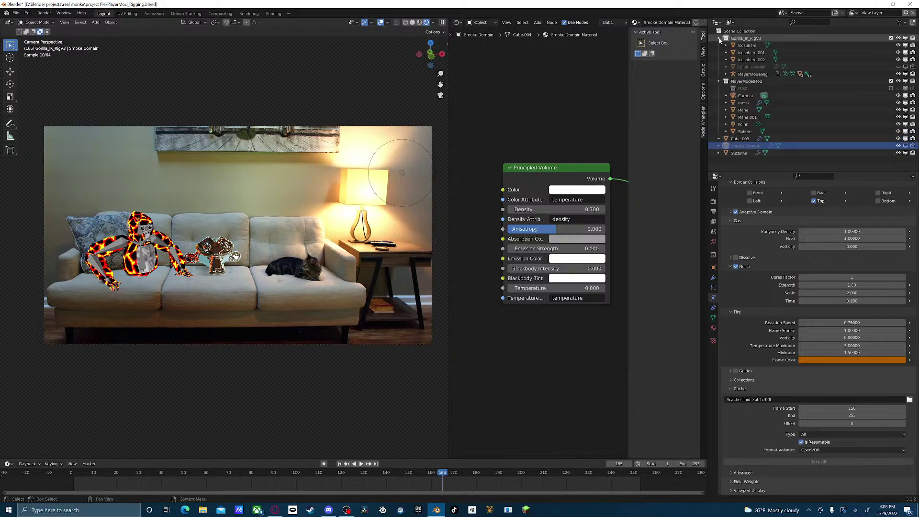
- Enable the Liquid Domain in the viewport and bring up its fluid cache settings
left_click(758, 68)
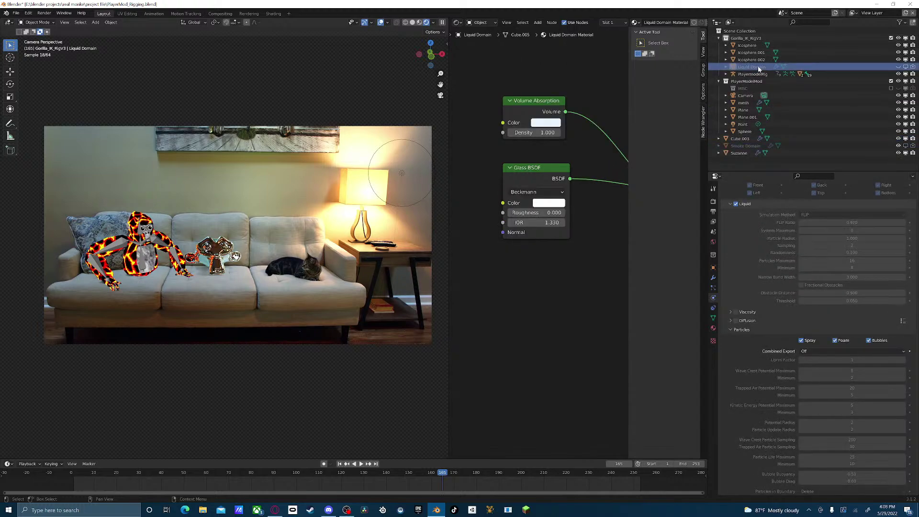
left_click(905, 66)
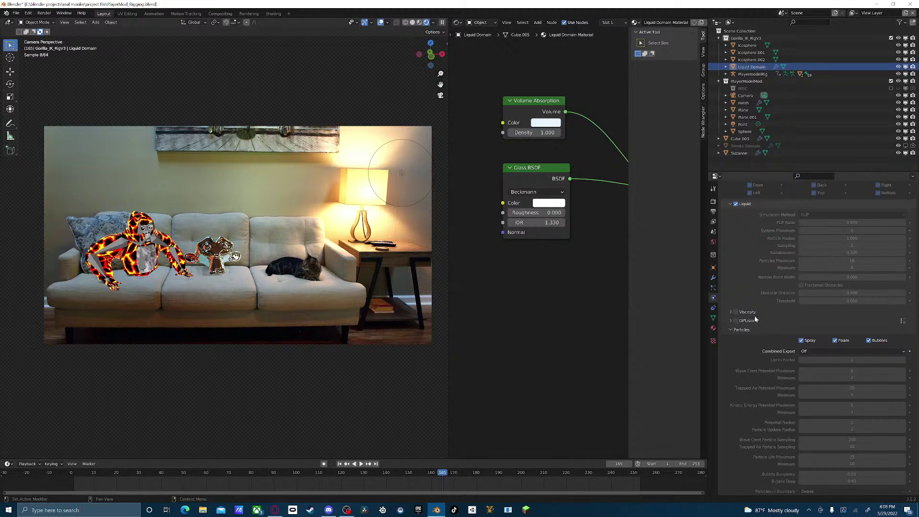
scroll(755, 319, "down", 8)
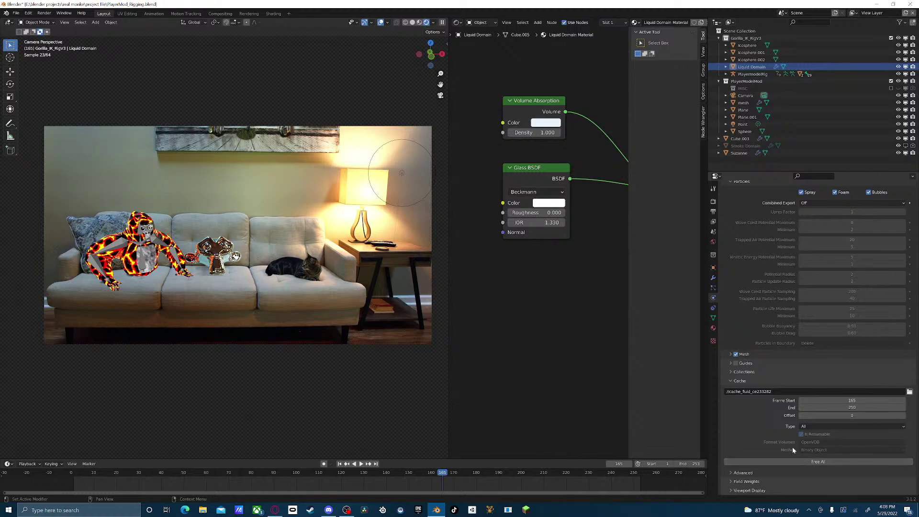
- Play the liquid animation in the rendered preview to frame 203 and look through the Liquid Domain's fluid settings
key("space")
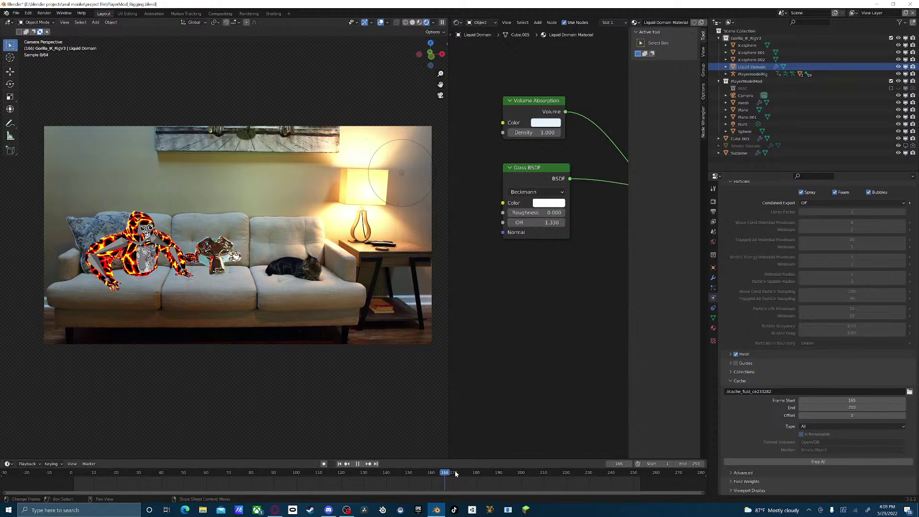
key("space")
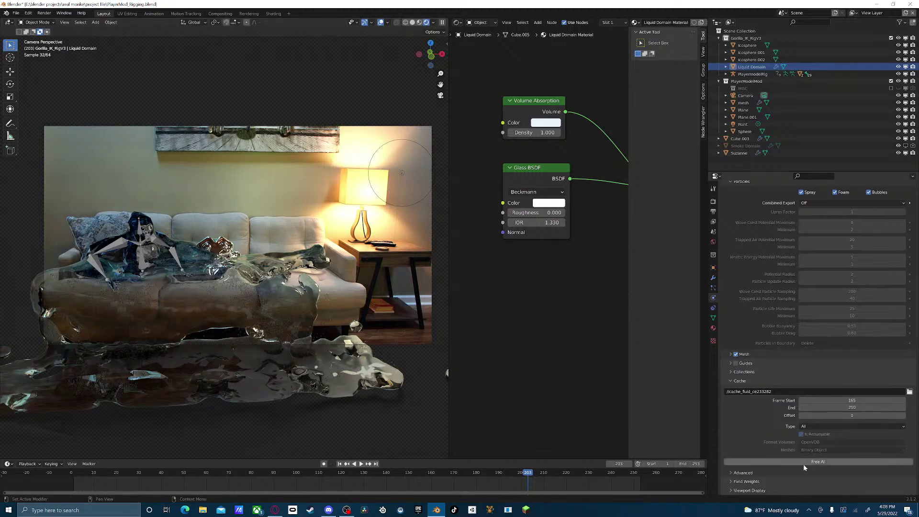
scroll(788, 405, "up", 6)
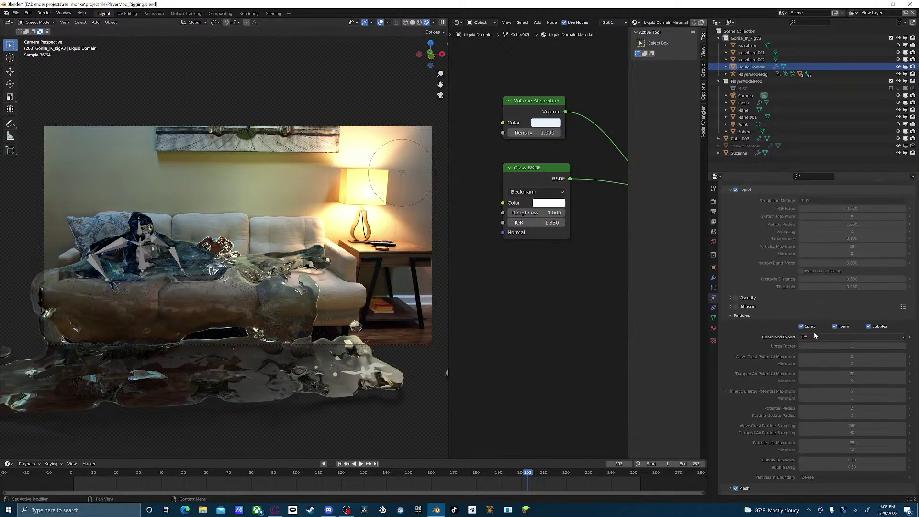
scroll(856, 244, "up", 8)
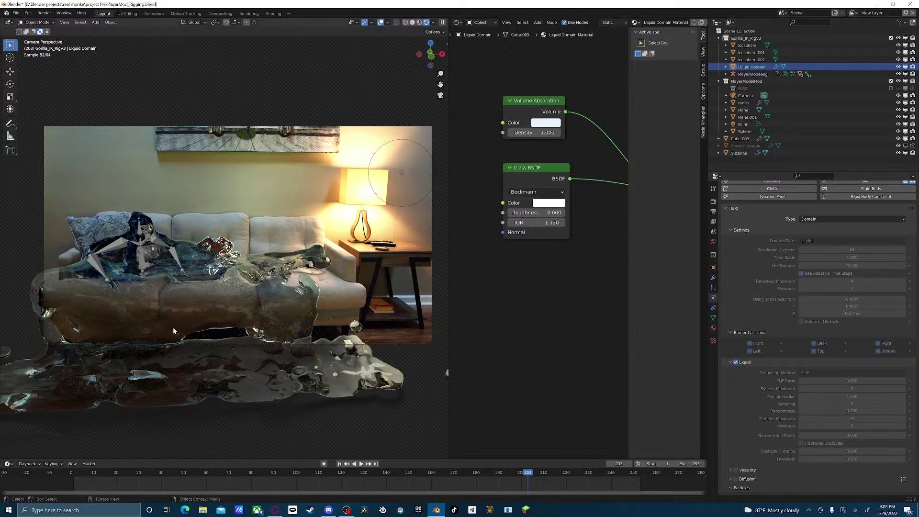
scroll(761, 335, "down", 2)
scroll(762, 335, "down", 12)
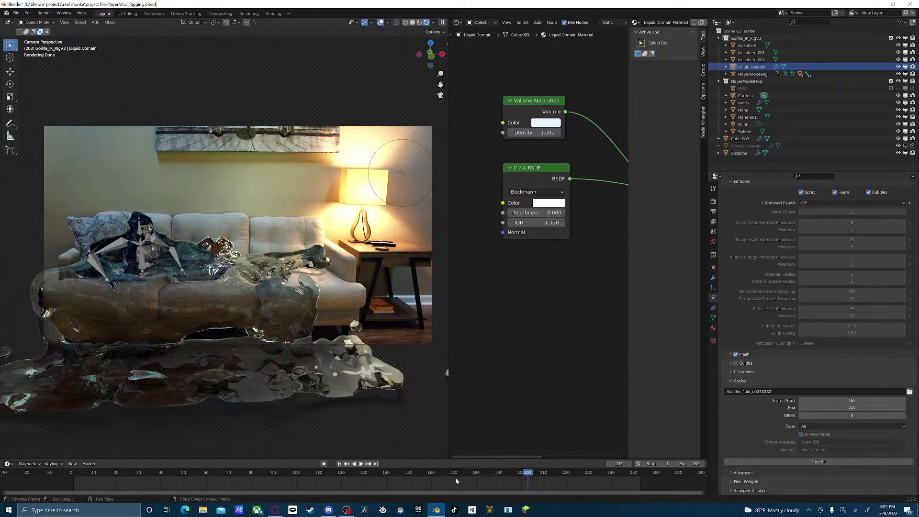
- Replay and scrub the frames around the liquid's start in the rendered preview, stopping at frame 164
left_click_drag(461, 470, 437, 471)
key("space")
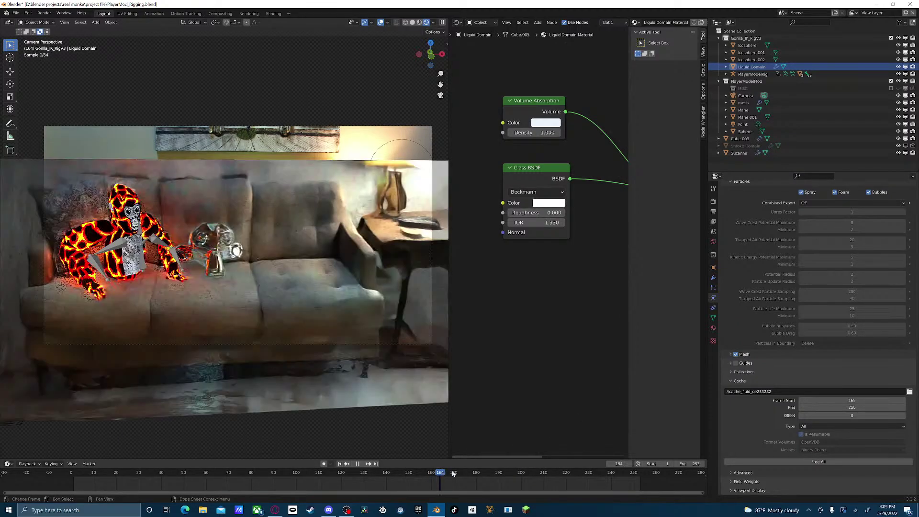
key("space")
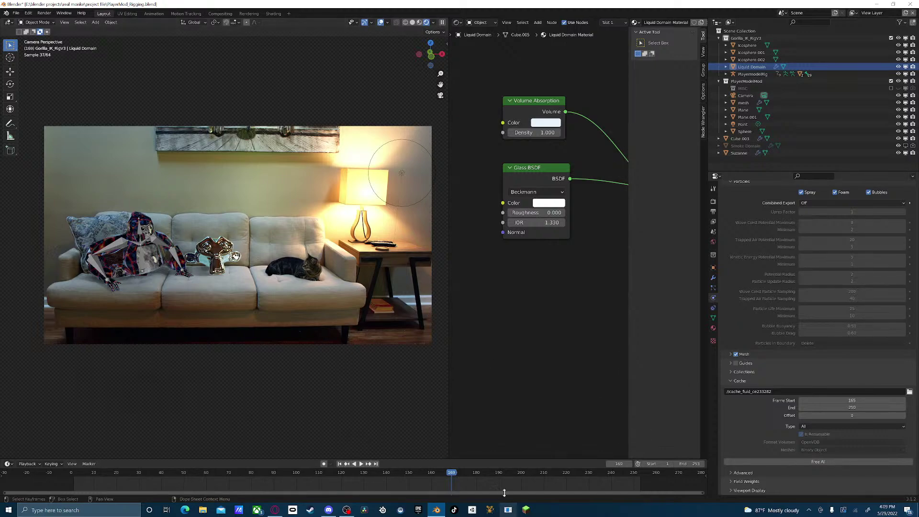
left_click(413, 473)
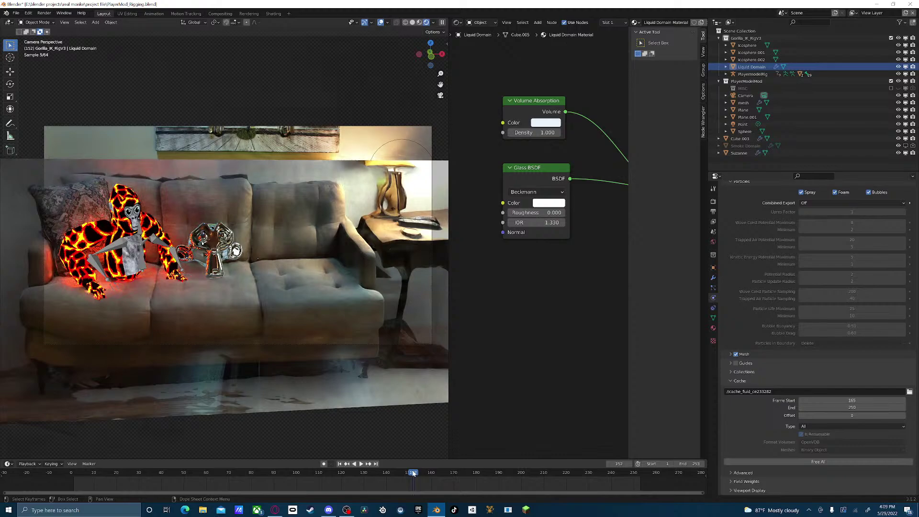
left_click_drag(413, 472, 476, 475)
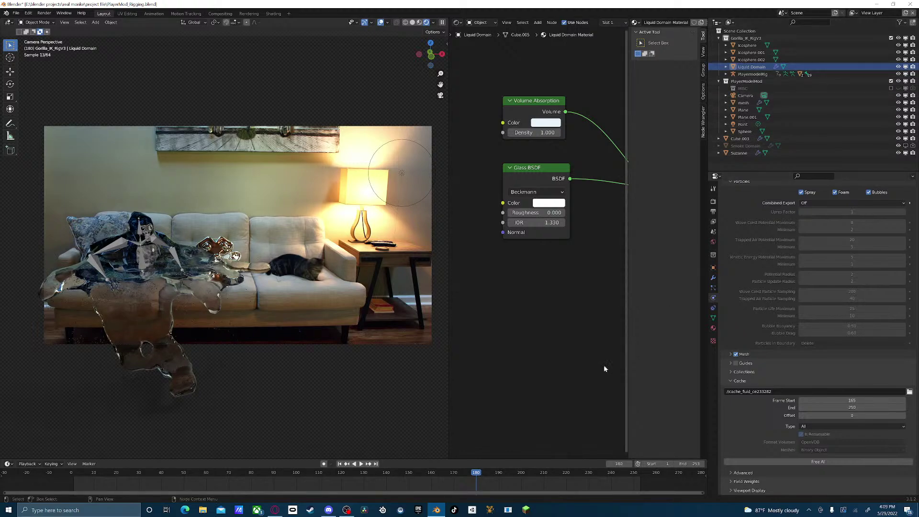
left_click_drag(475, 473, 442, 473)
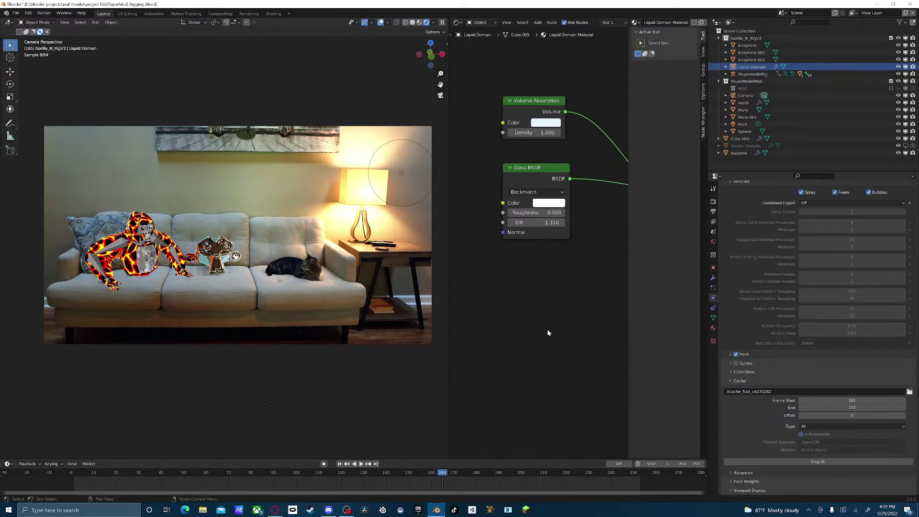
key("Left")
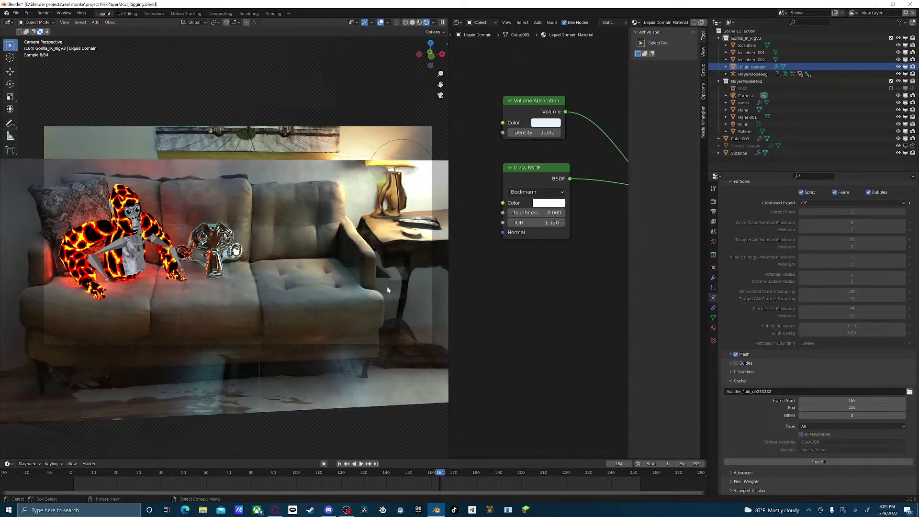
- Examine the Liquid Domain from outside the camera and advance frame by frame from 164 to 171
middle_click_drag(139, 203, 282, 285)
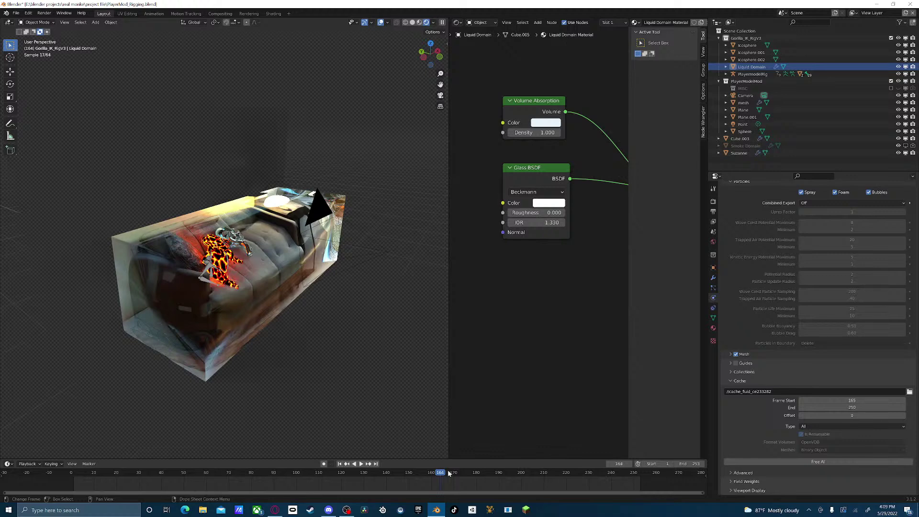
middle_click_drag(306, 288, 289, 126)
middle_click_drag(329, 277, 172, 264)
scroll(249, 278, "up", 5)
scroll(172, 261, "down", 2)
scroll(265, 329, "down", 3)
key("Right")
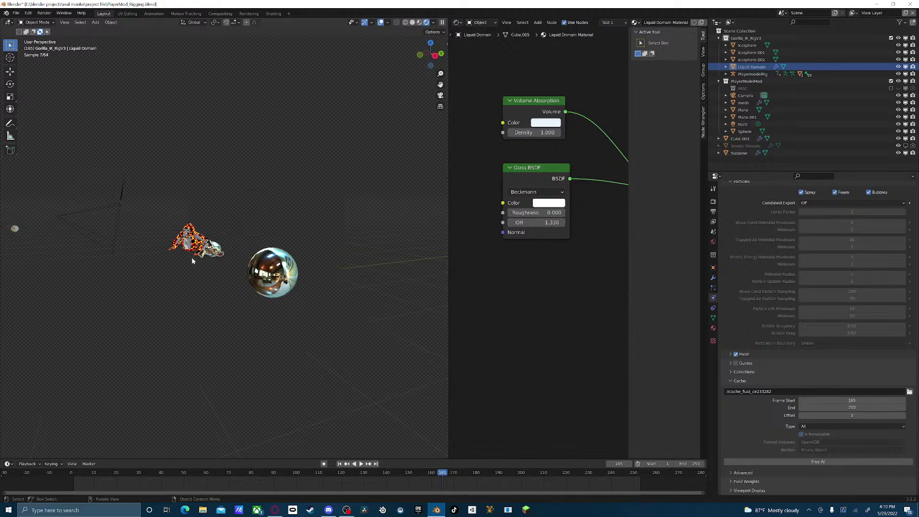
key("Right")
key("Right")
key("Right")
key("Right")
key("Right")
key("Right")
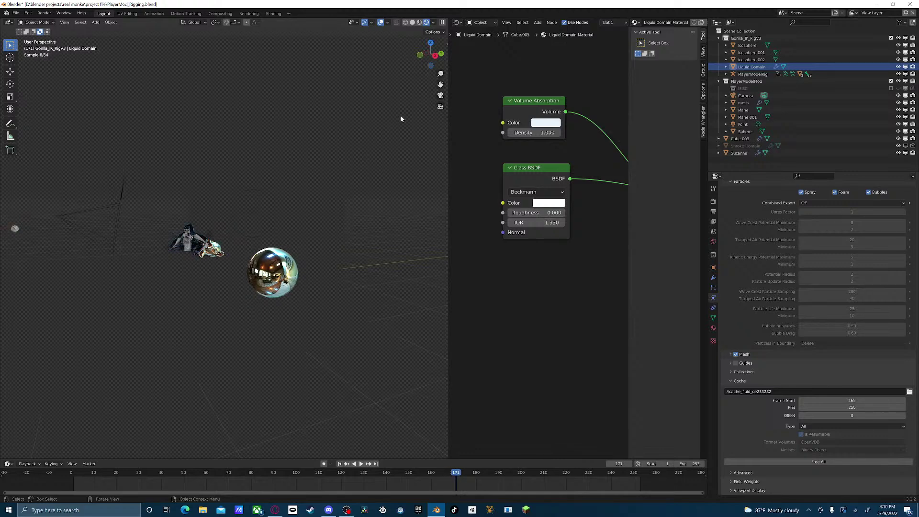
- Return to the camera view and save the project file
left_click(440, 95)
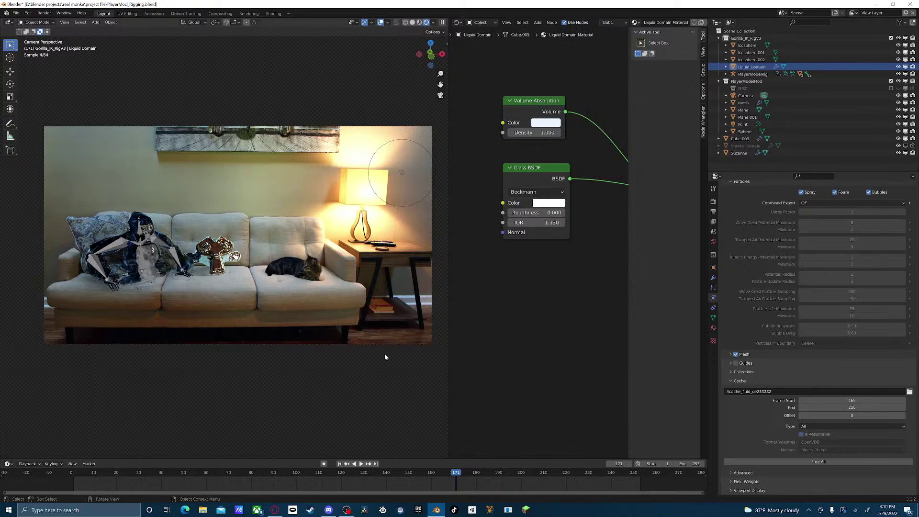
left_click(16, 13)
left_click(39, 61)
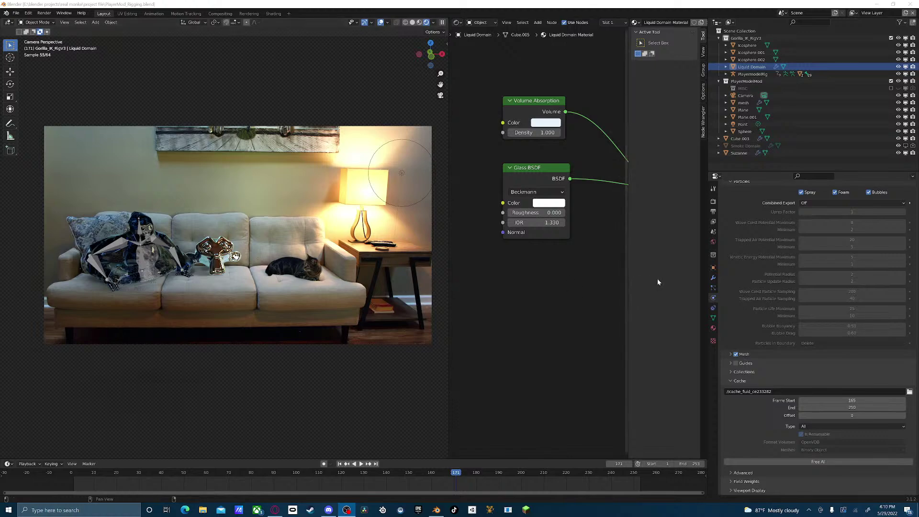
- Free the Liquid Domain's bake and set its Resolution Divisions to 128
left_click(825, 461)
scroll(829, 455, "up", 12)
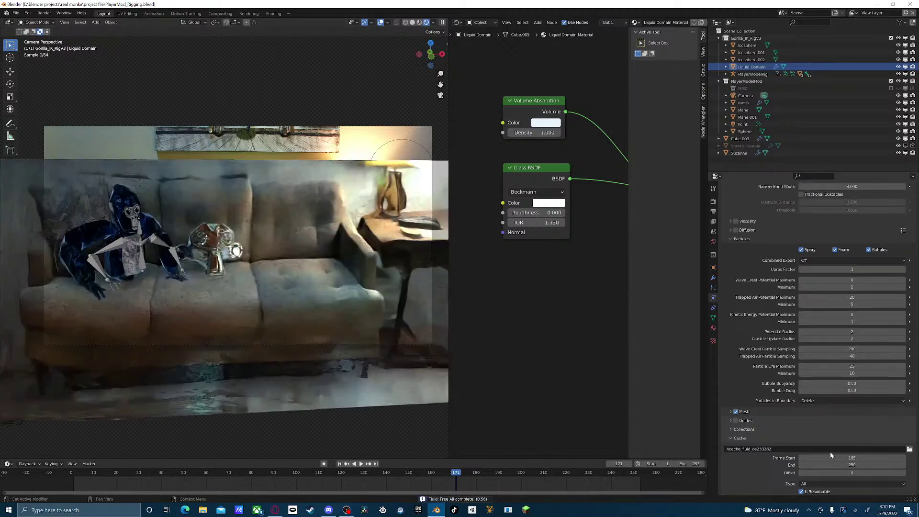
scroll(843, 311, "up", 4)
double_click(852, 268)
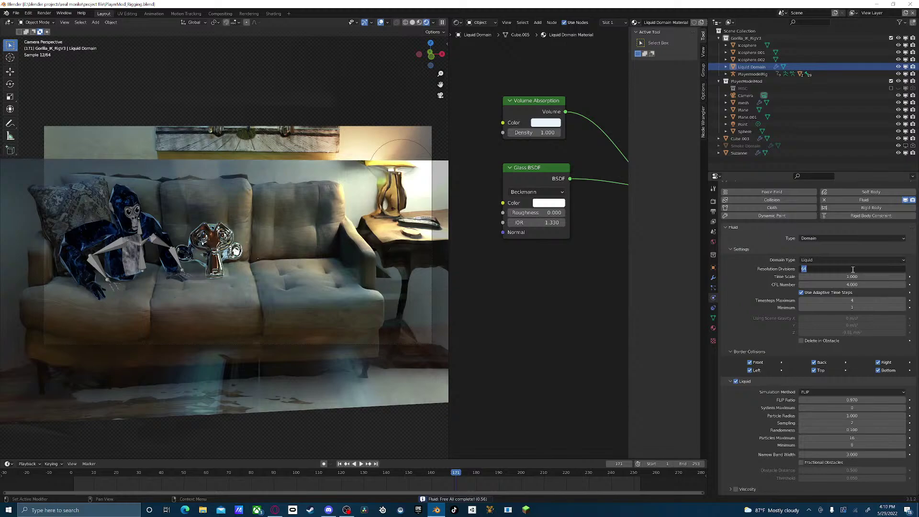
type("128")
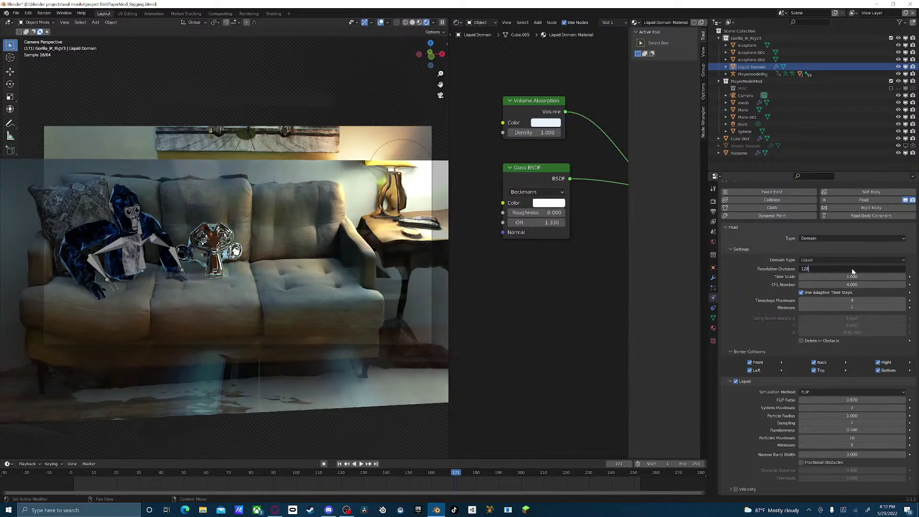
key("Return")
scroll(838, 315, "down", 12)
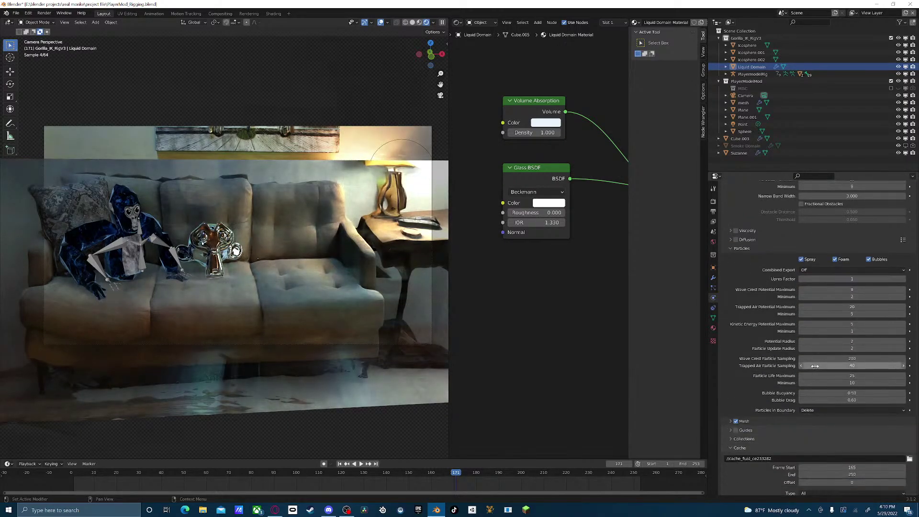
scroll(814, 366, "down", 4)
scroll(814, 371, "up", 7)
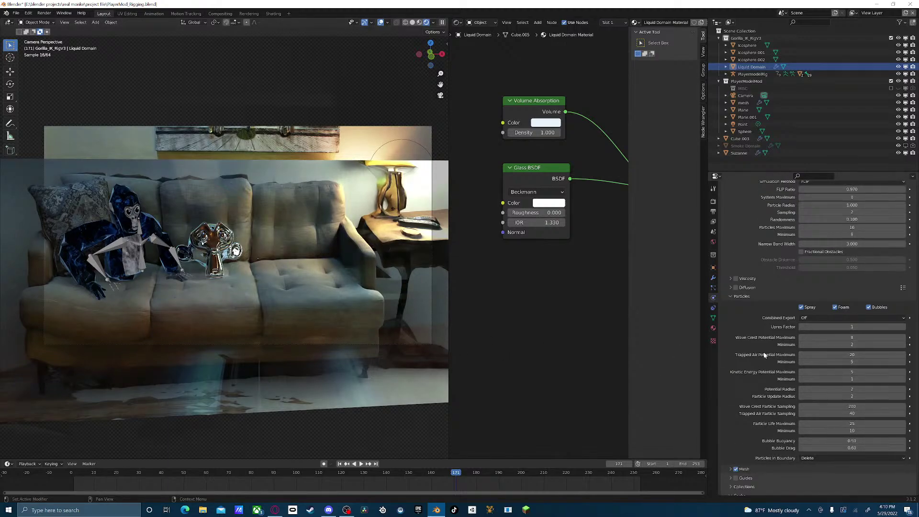
scroll(762, 354, "up", 4)
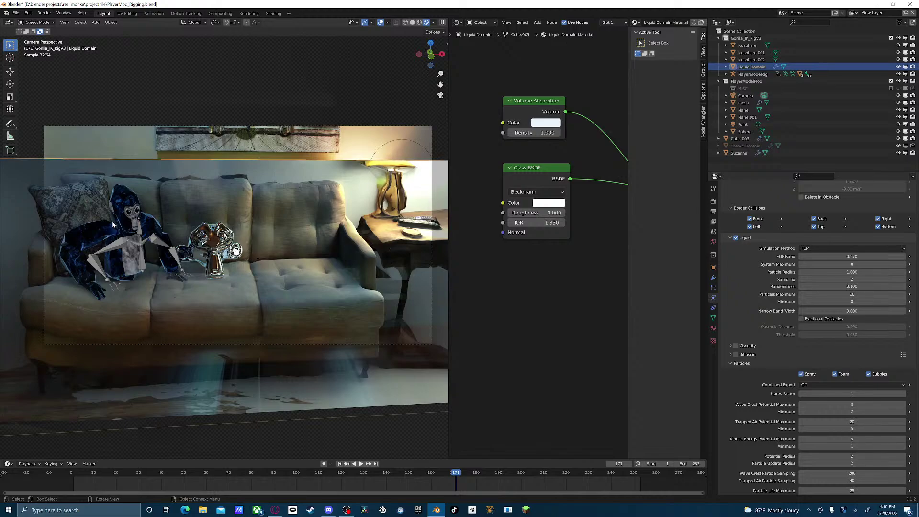
- Show the scene in wireframe and inspect the fluid flow settings of the playermodel.body.001 and playermodel.body meshes
left_click(98, 232)
left_click(98, 233)
left_click(102, 233)
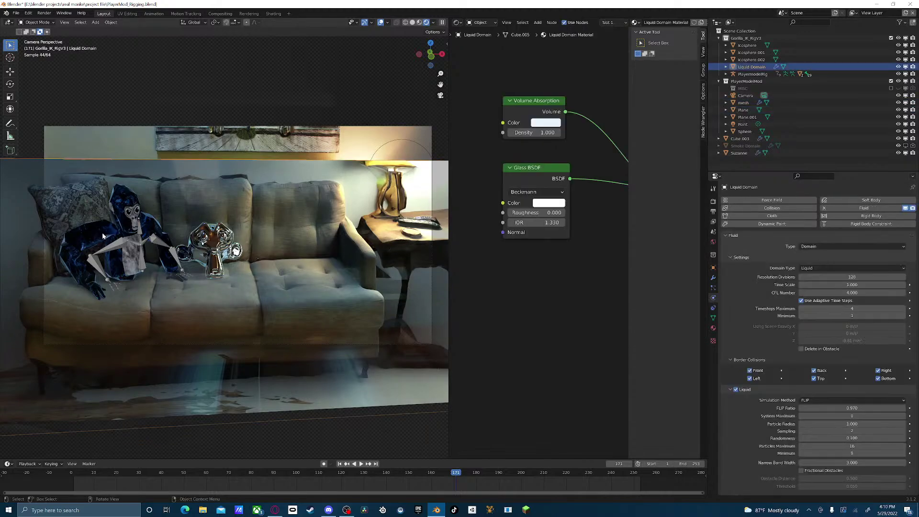
middle_click_drag(235, 214, 309, 282)
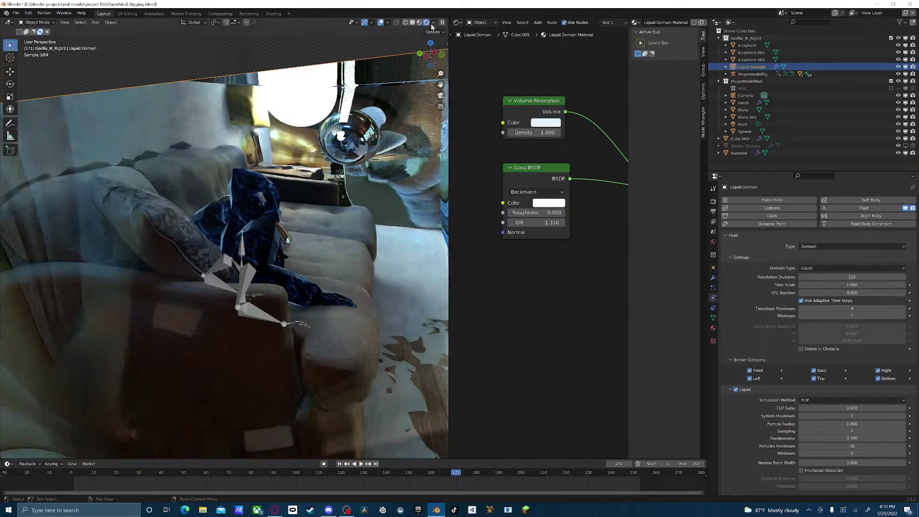
left_click(406, 23)
middle_click_drag(254, 242, 230, 240)
scroll(223, 201, "up", 5)
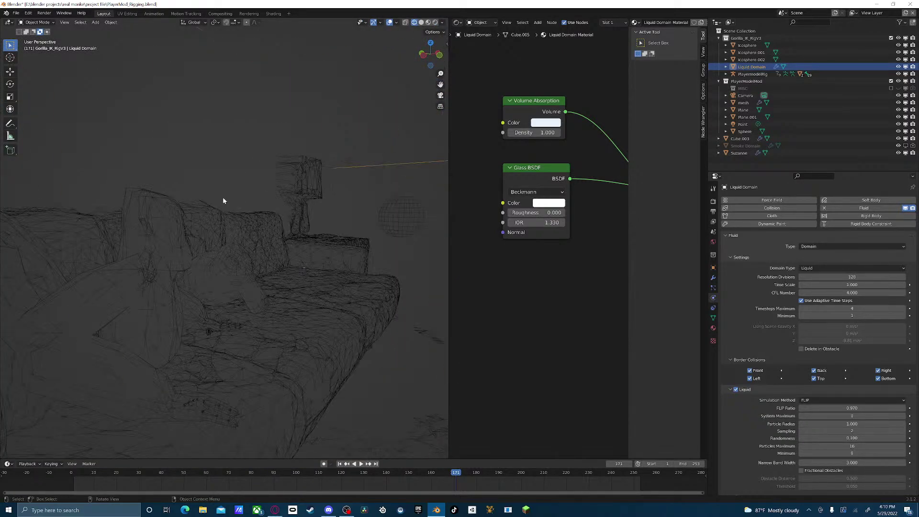
left_click(160, 260)
left_click(171, 252)
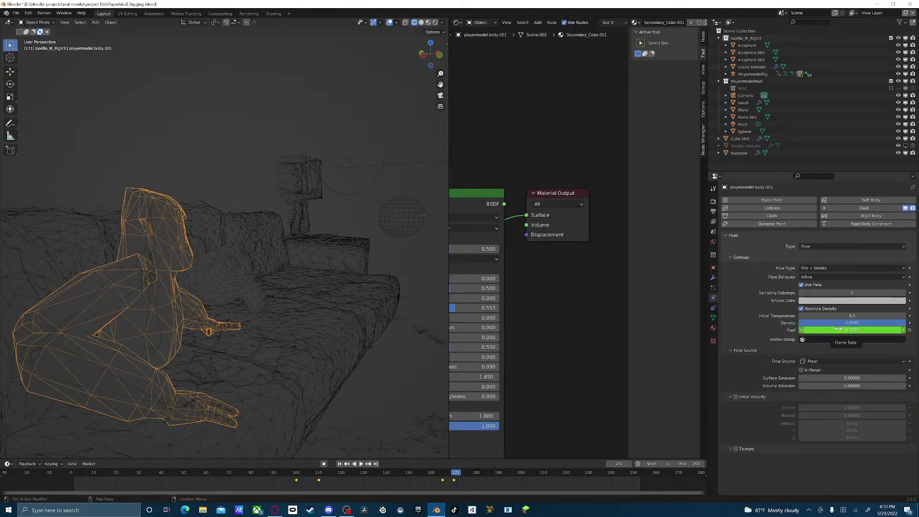
left_click(168, 315)
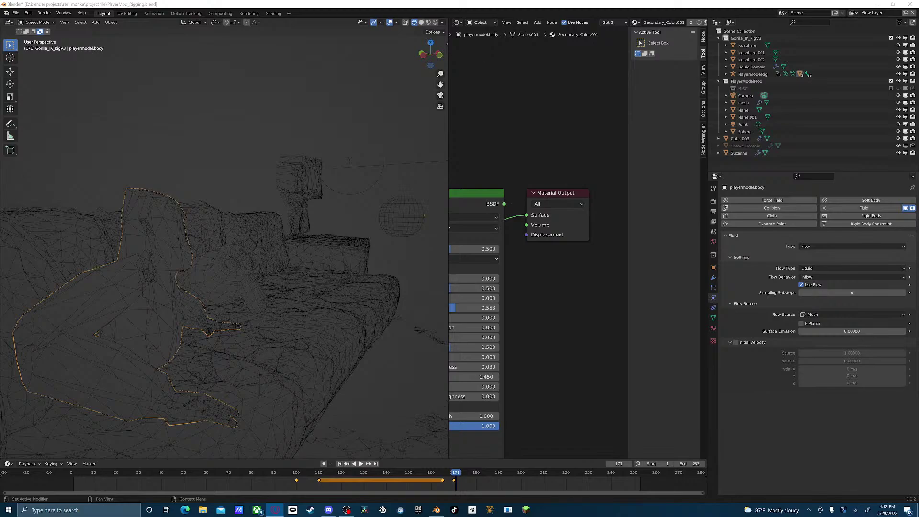
- Select the Liquid Domain and set its cache Frame Start to 1
key("alt+Tab")
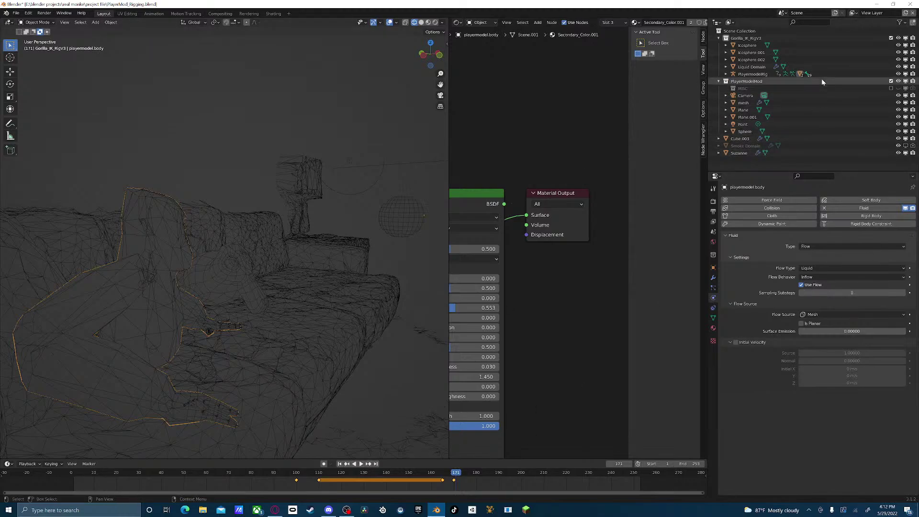
left_click(832, 66)
scroll(755, 439, "down", 3)
scroll(755, 439, "down", 12)
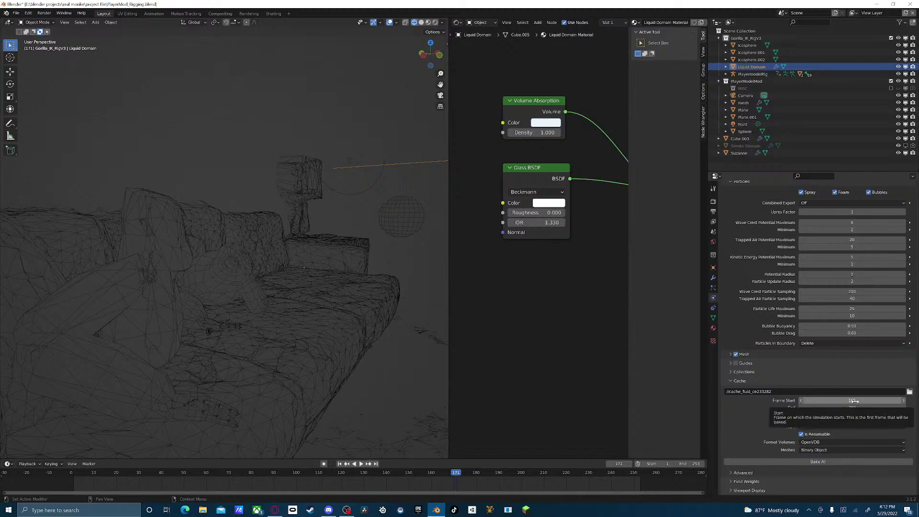
left_click(852, 401)
type("1")
key("Return")
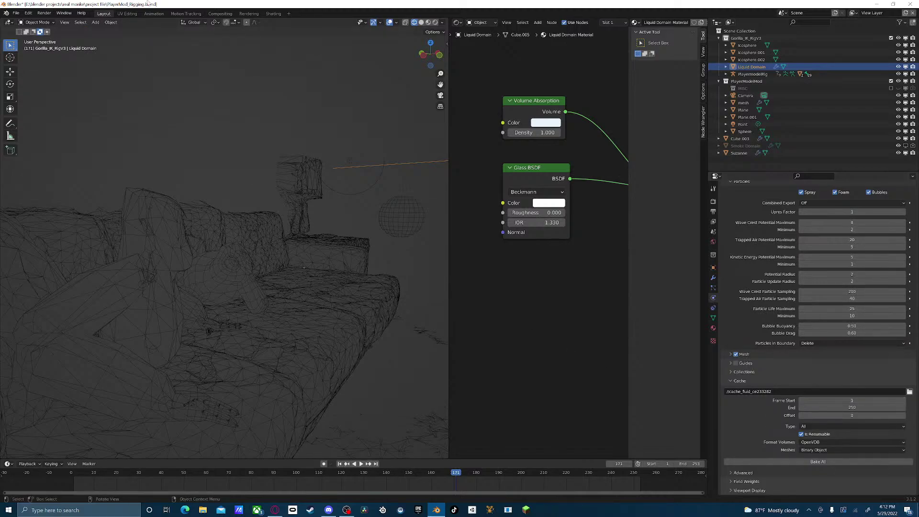
- Restore the rendered camera view, go to frame 30, and hide the Liquid Domain in the viewport
left_click(434, 22)
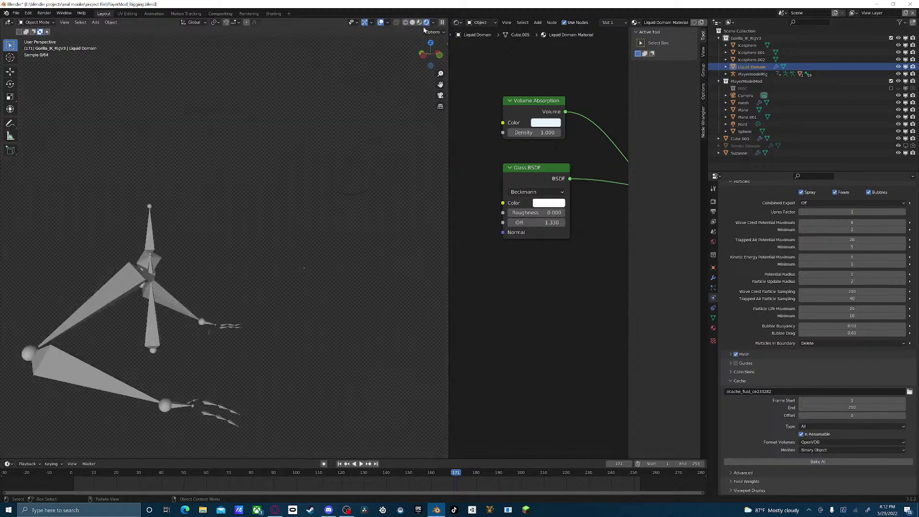
key("KP_0")
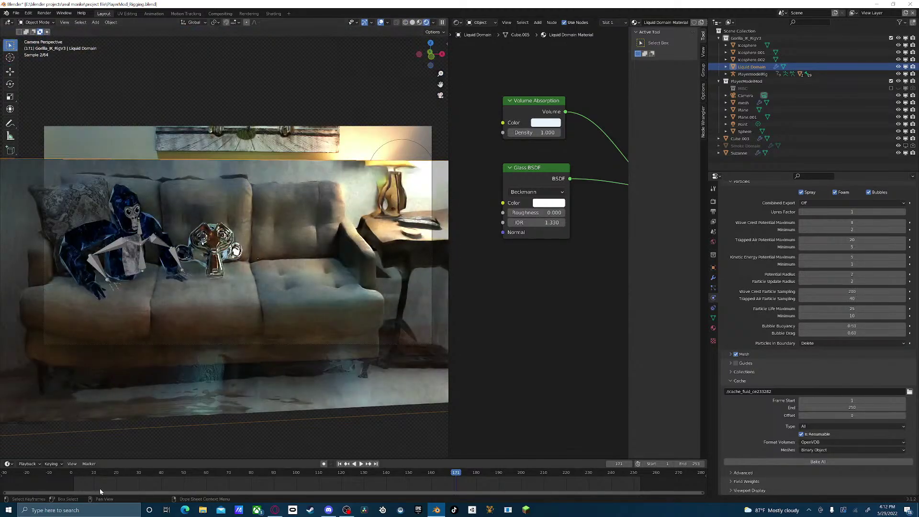
left_click_drag(91, 473, 138, 473)
left_click(899, 66)
- Play the beginning of the animation in the rendered preview and stop at frame 50
left_click(72, 474)
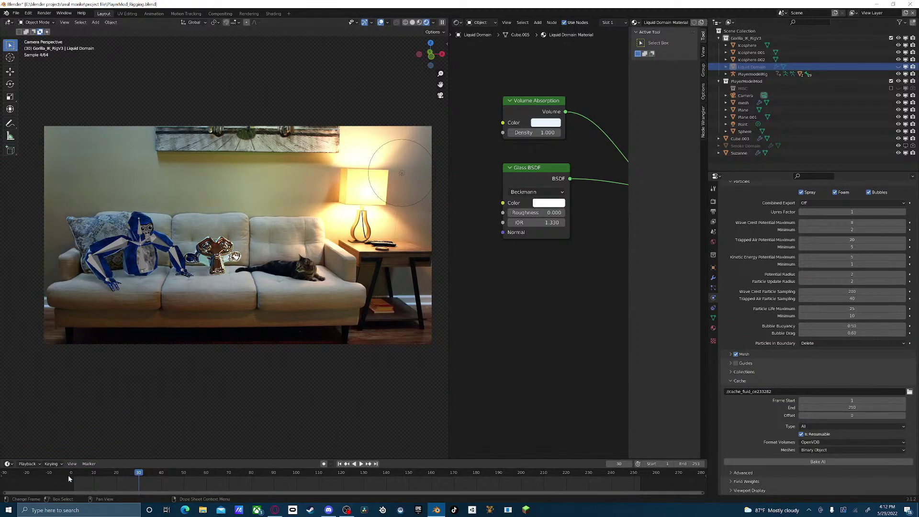
key("space")
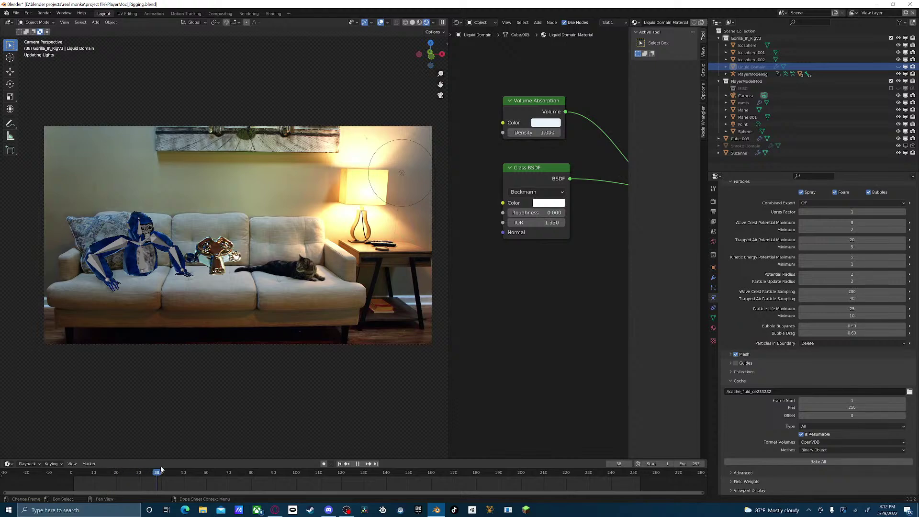
left_click_drag(233, 468, 184, 472)
key("space")
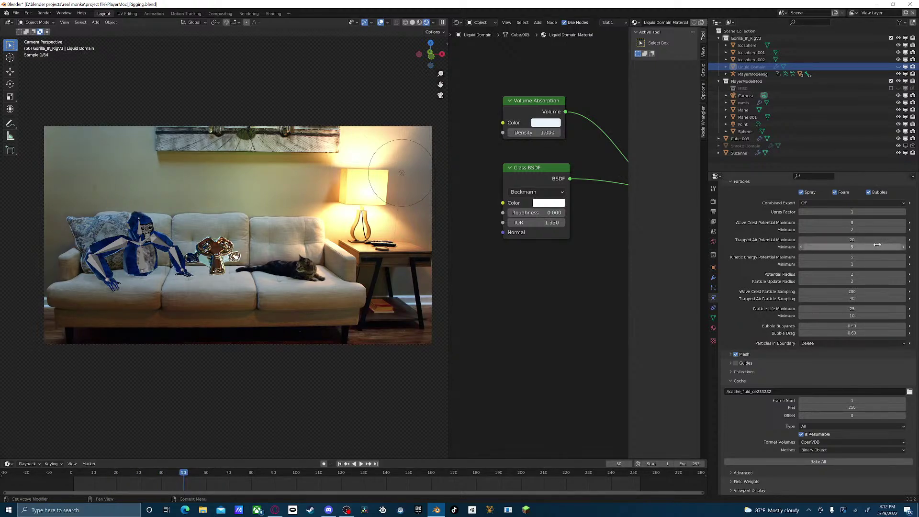
- Set the scene's start frame to 50 and unhide the Liquid Domain in the viewport
left_click(658, 463)
type("5")
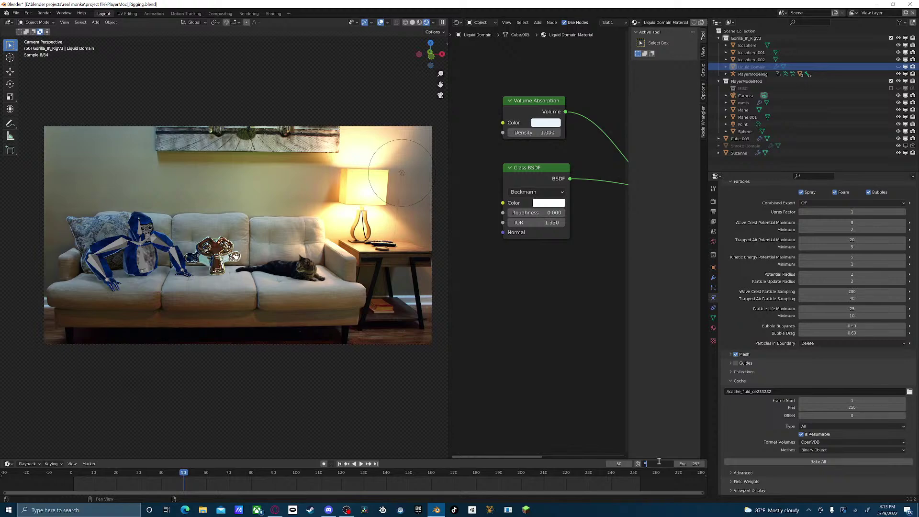
type("0")
key("Return")
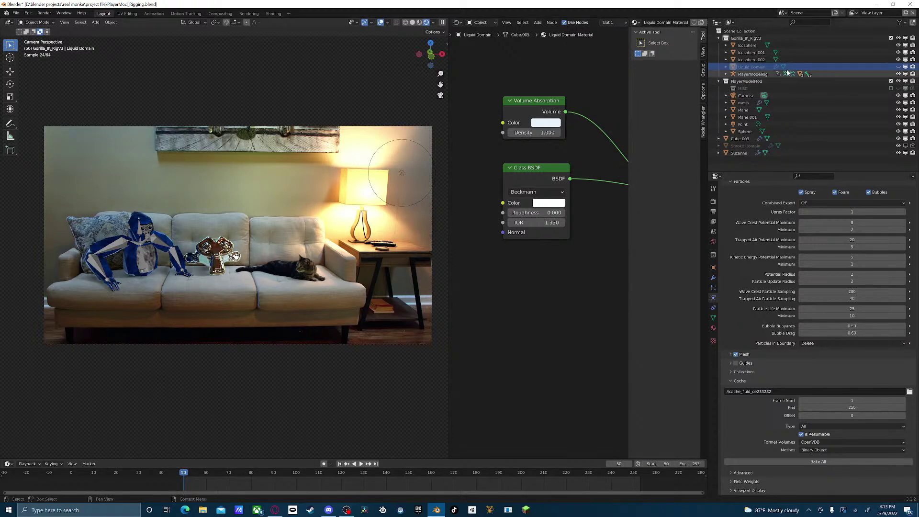
left_click(898, 67)
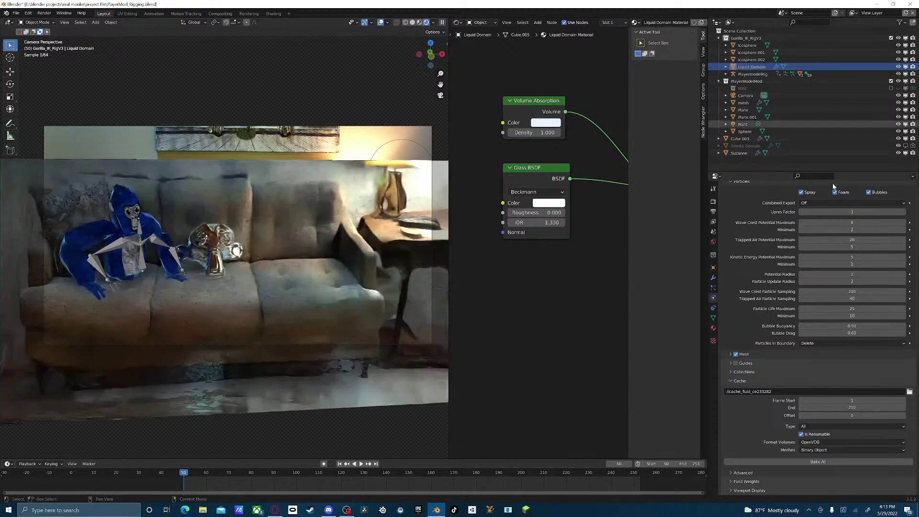
- Set the Liquid Domain's cache Frame Start to 50 and End to 253
left_click(849, 401)
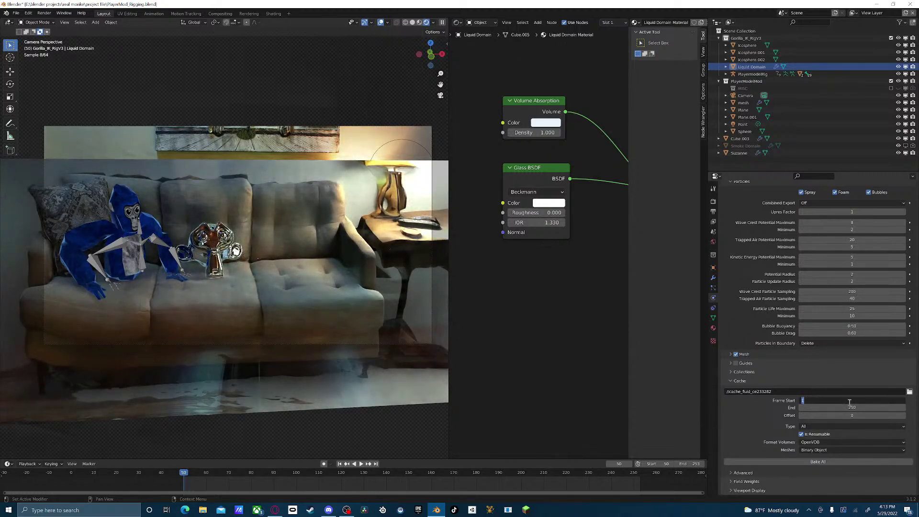
type("50")
key("Return")
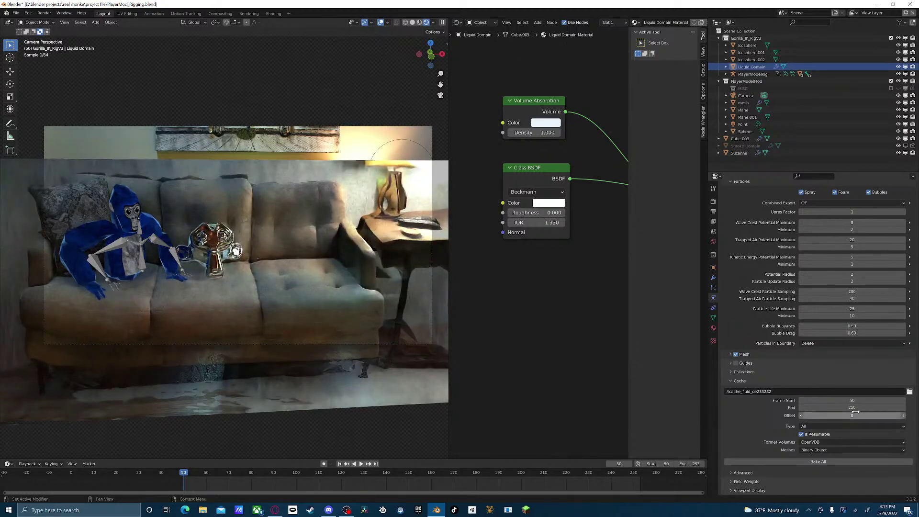
left_click(851, 408)
type("2")
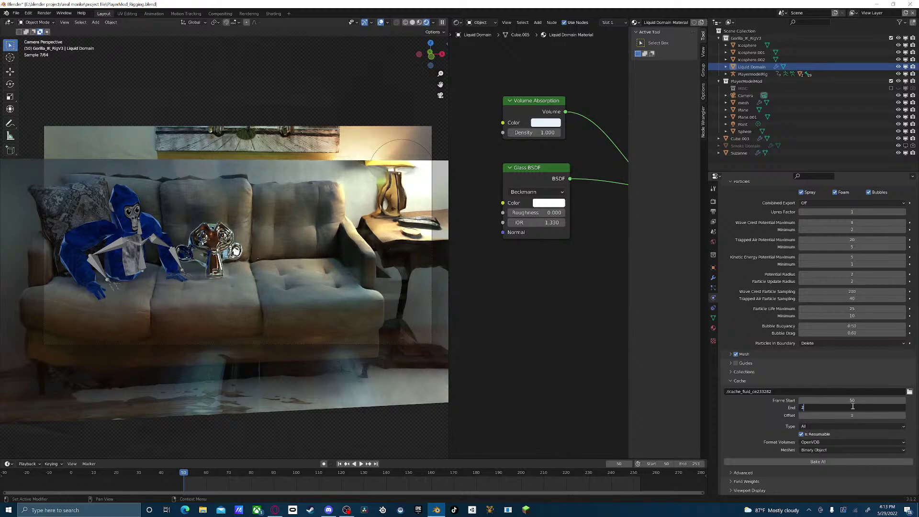
type("53")
key("Return")
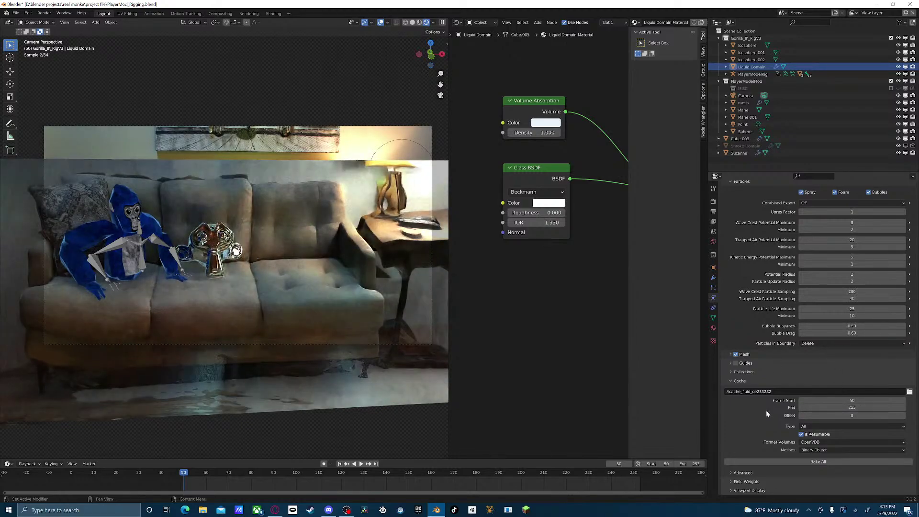
- Check the Liquid Domain's fluid settings and select the overlapping playermodel.body mesh
scroll(742, 380, "up", 13)
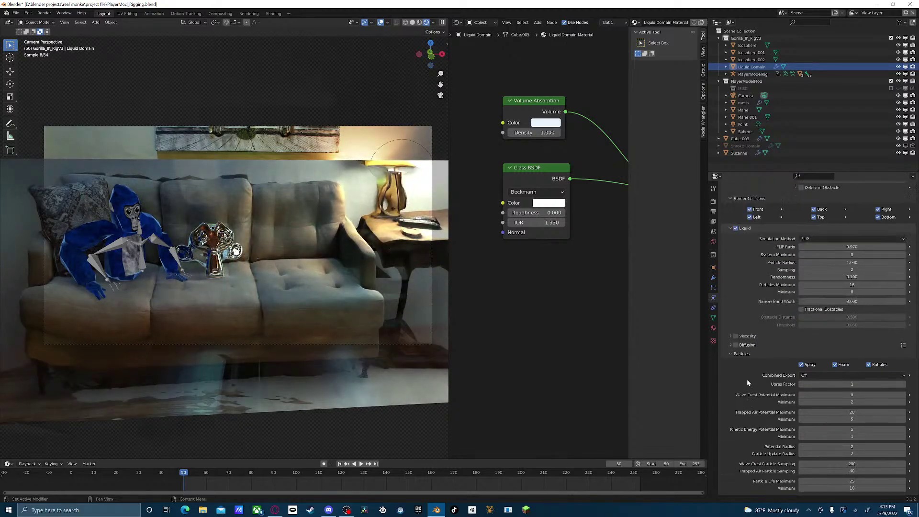
scroll(746, 377, "up", 4)
scroll(747, 368, "up", 1)
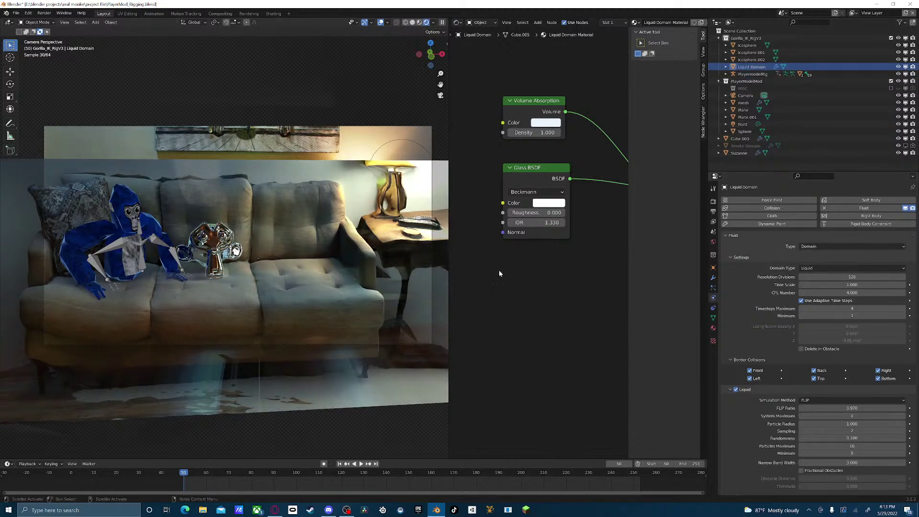
left_click(122, 204)
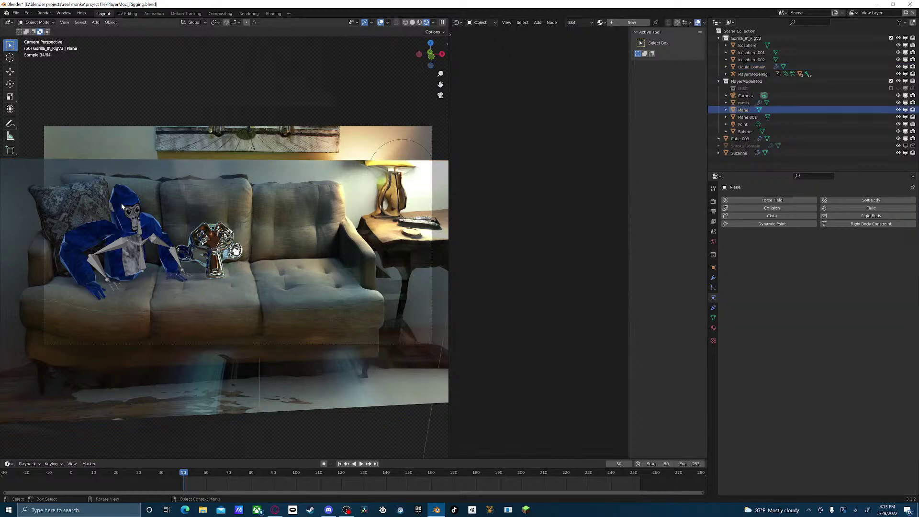
left_click(121, 203)
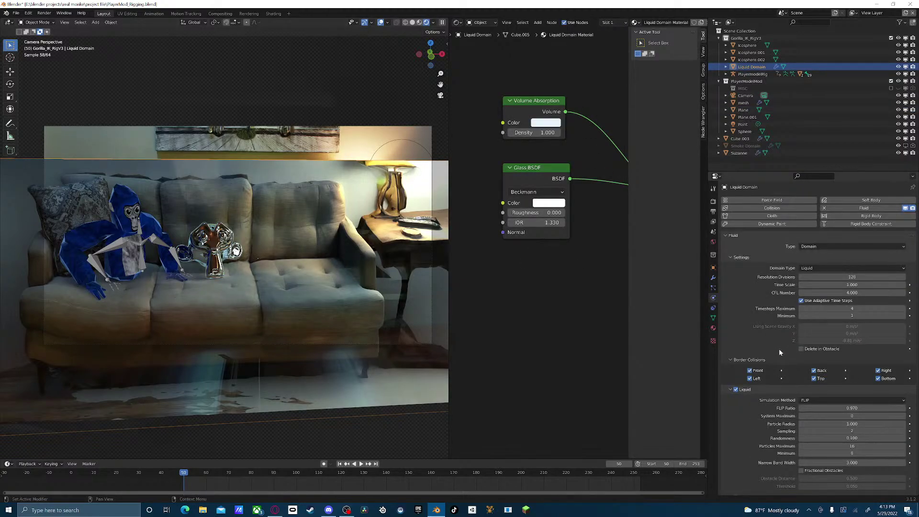
left_click(132, 268)
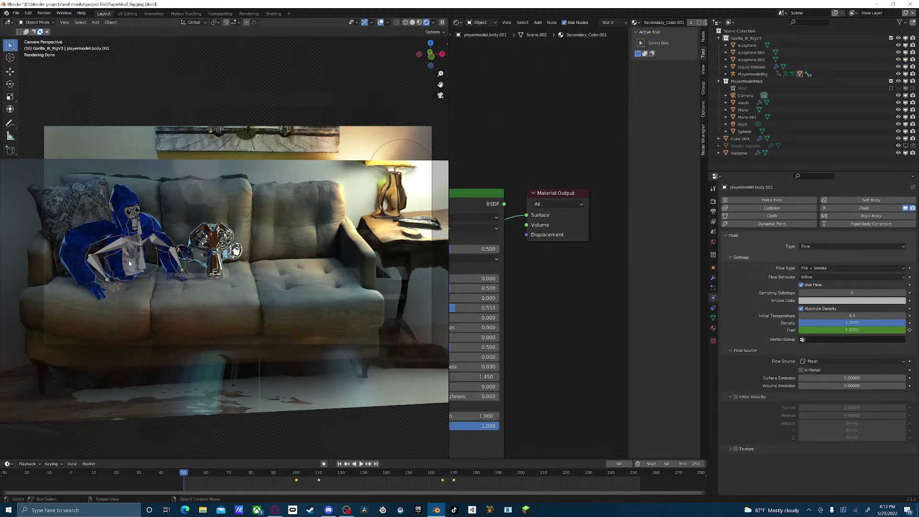
left_click(129, 260)
left_click(128, 260)
left_click(128, 260)
left_click(129, 260)
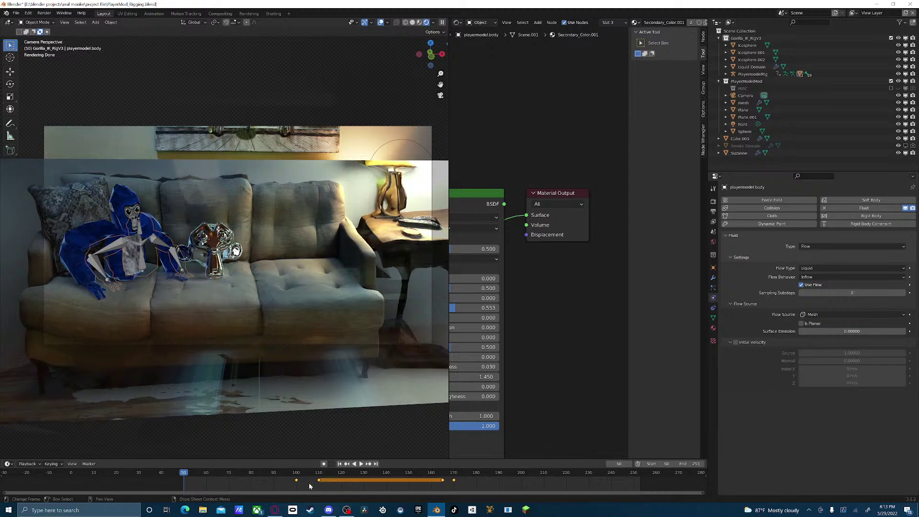
- Keyframe playermodel.body's Use Flow option off at frame 164 and on at frame 165
left_click(442, 473)
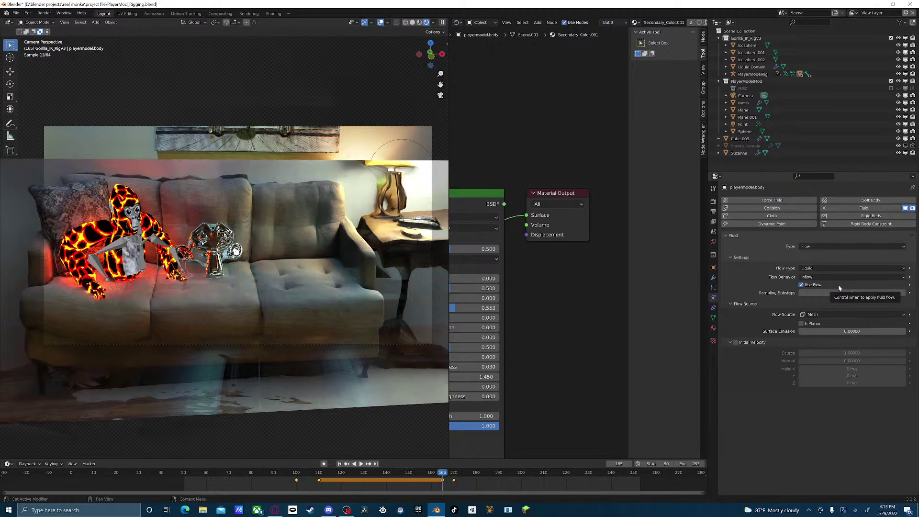
key("Left")
key("i")
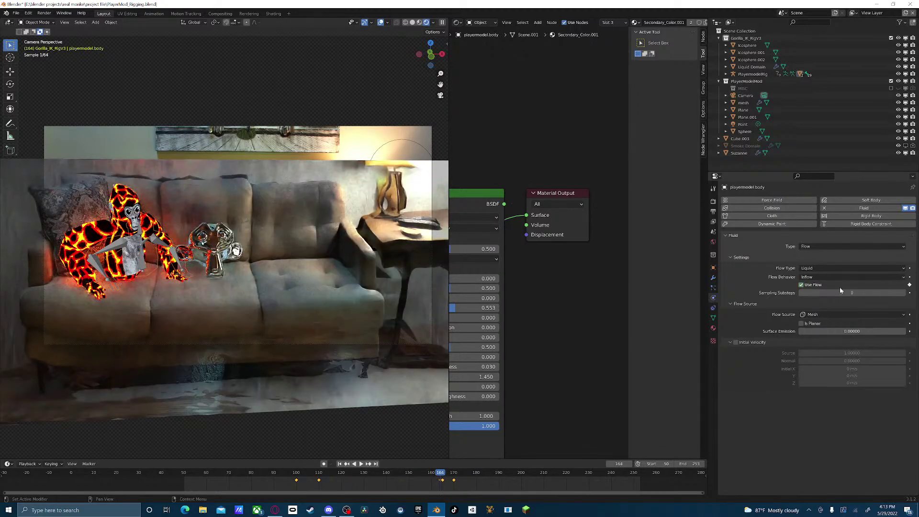
left_click(801, 285)
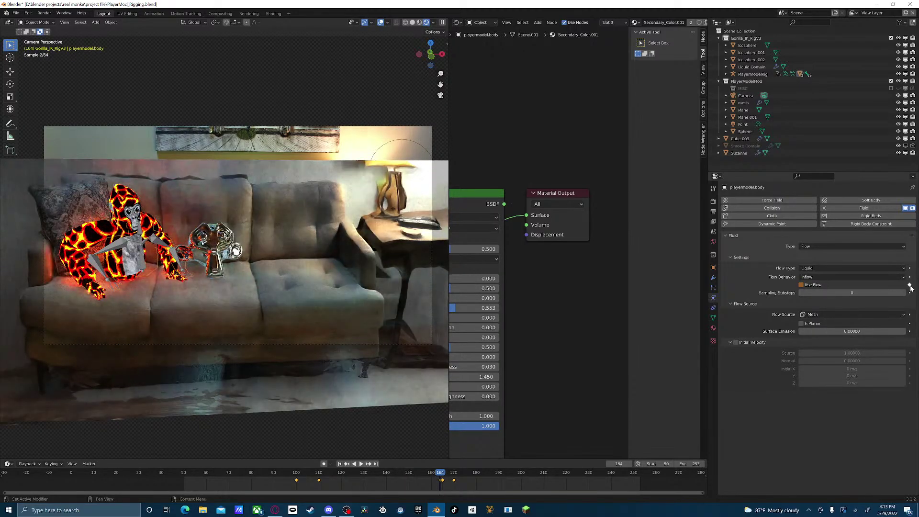
key("Right")
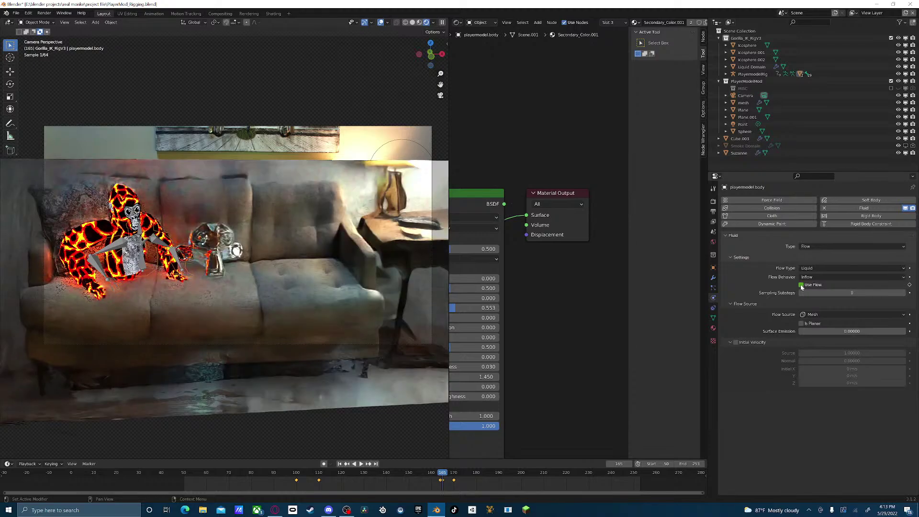
left_click(802, 285)
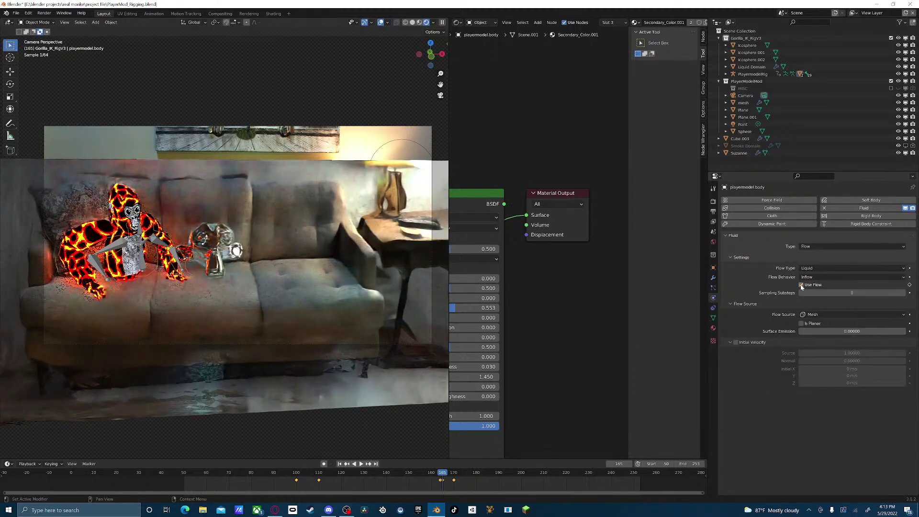
left_click(910, 285)
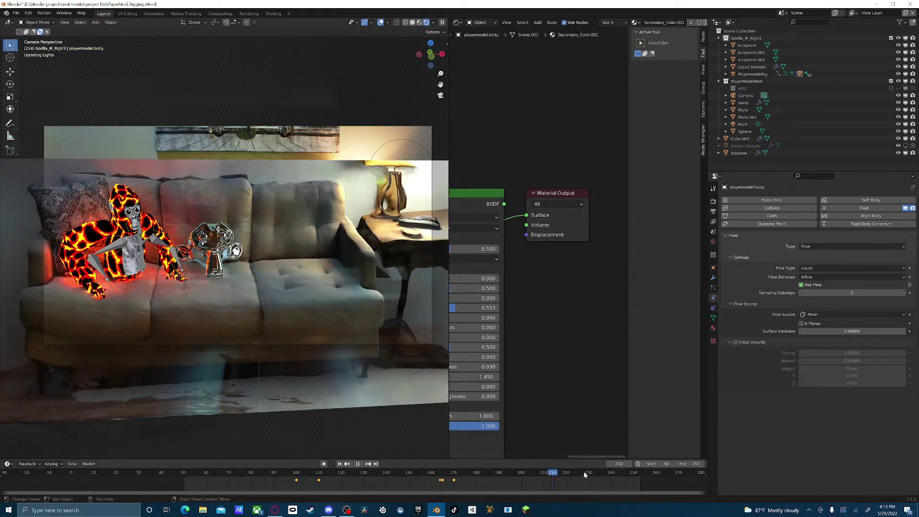
- Play the animation to check the Use Flow keyframes and stop at frame 150
key("space")
left_click(409, 480)
key("space")
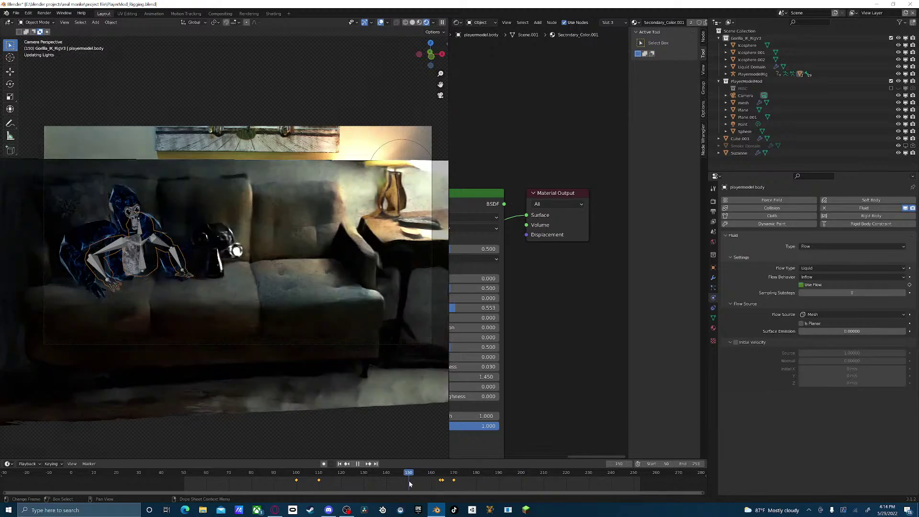
- Set the Liquid Domain's Resolution Divisions to 64 and bake the entire fluid simulation
left_click(814, 66)
scroll(836, 432, "down", 10)
scroll(837, 430, "up", 5)
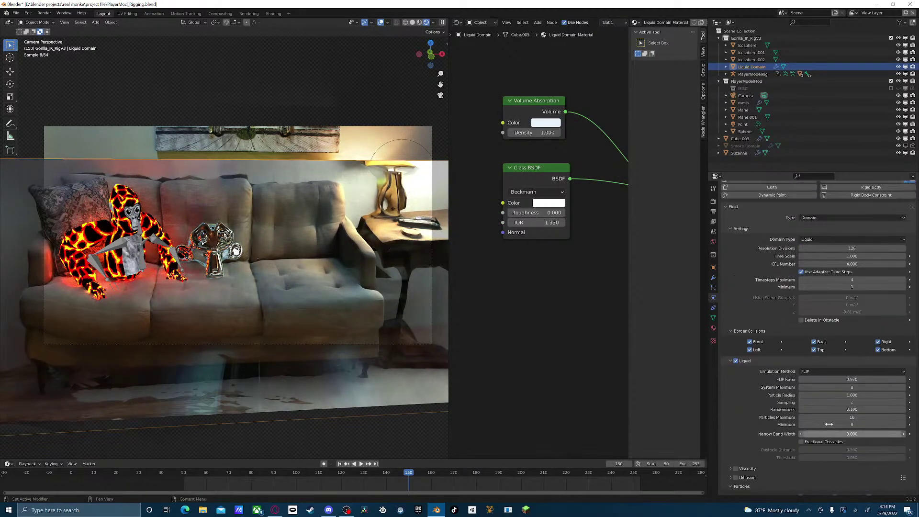
left_click(854, 277)
type("64")
key("Return")
scroll(809, 353, "down", 10)
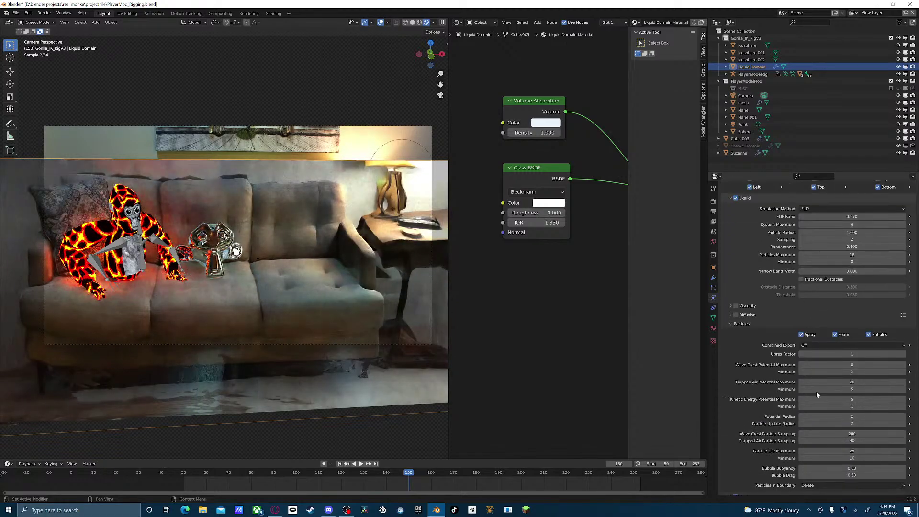
scroll(816, 394, "down", 7)
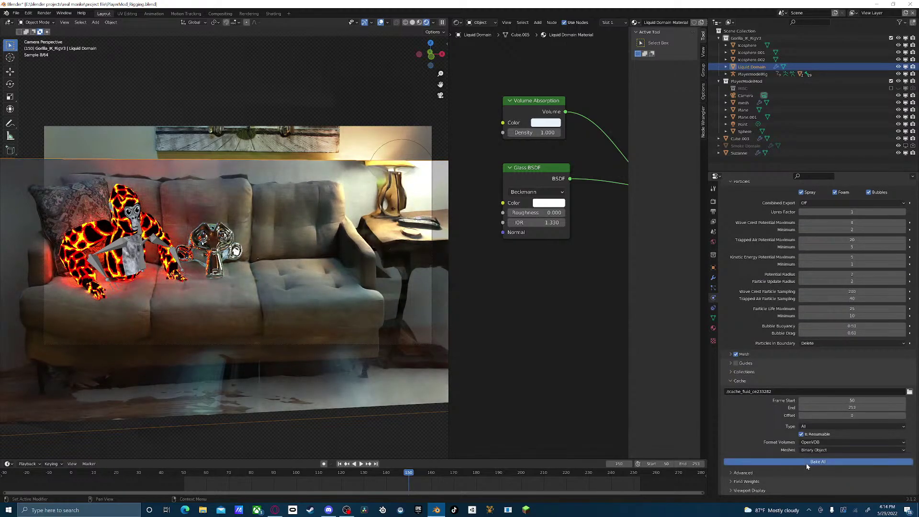
left_click(807, 465)
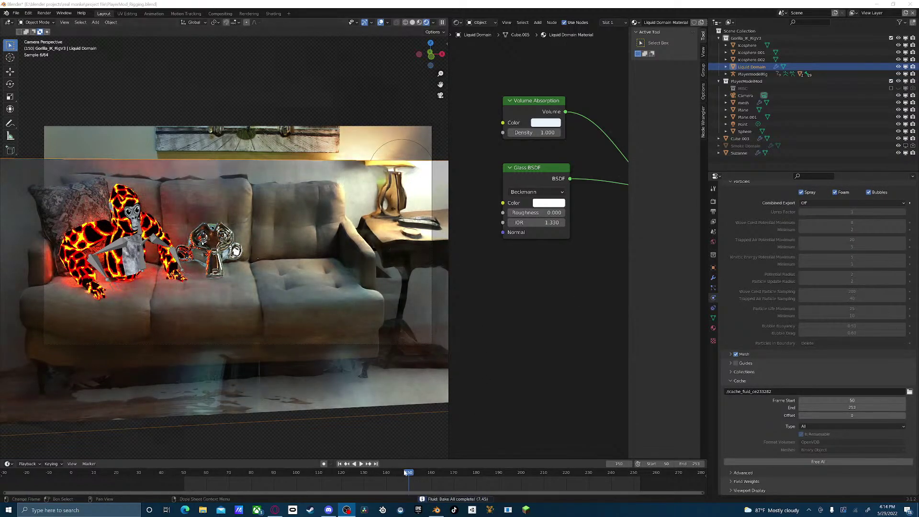
- Play and scrub through the baked liquid animation, ending at frame 43
key("space")
left_click_drag(477, 478, 508, 480)
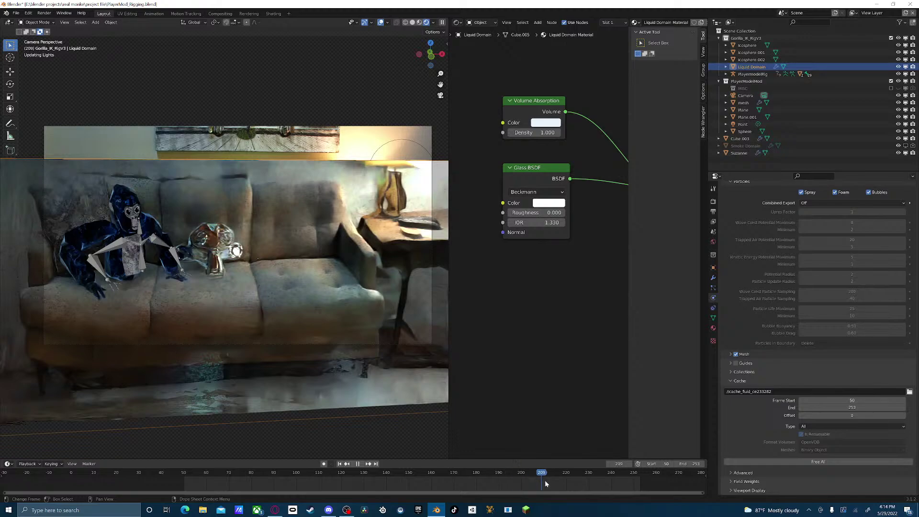
key("space")
left_click_drag(547, 471, 492, 478)
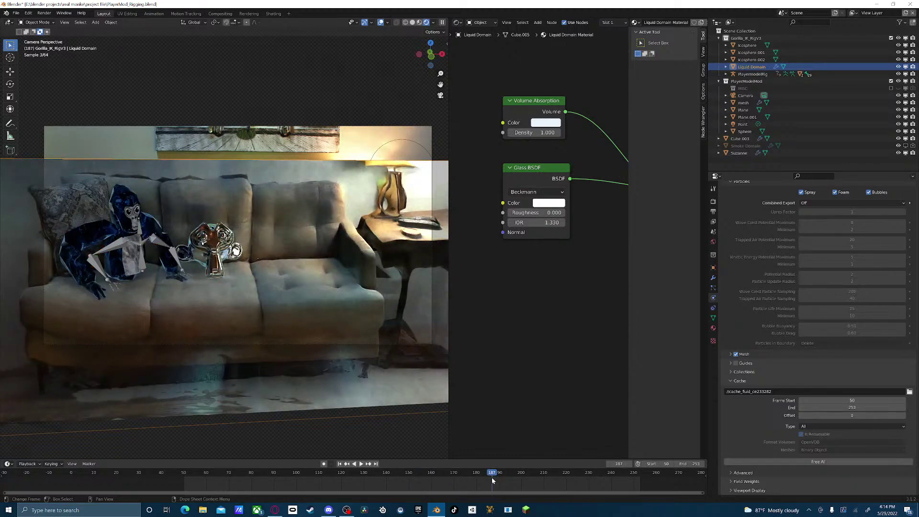
left_click_drag(252, 472, 168, 472)
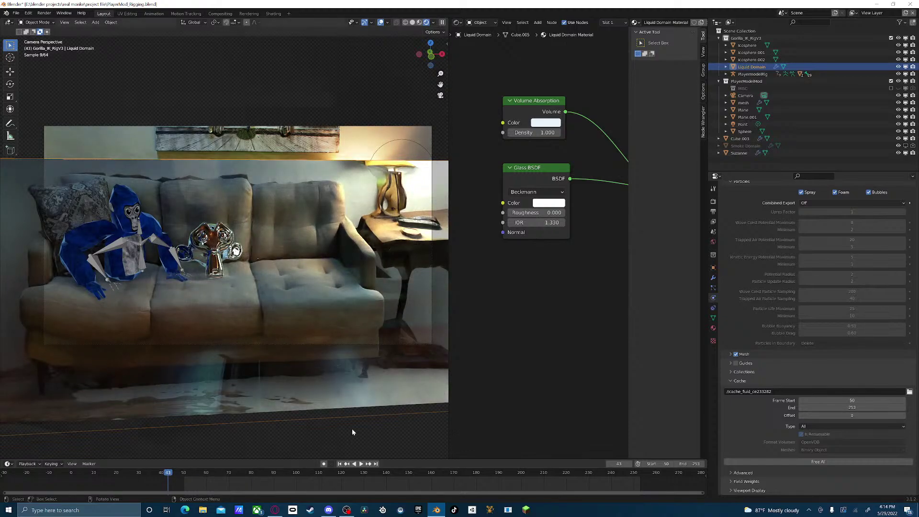
- Free the liquid bake and disable the Bubbles, Foam and Spray particles on the Liquid Domain
left_click(810, 462)
scroll(843, 364, "up", 6)
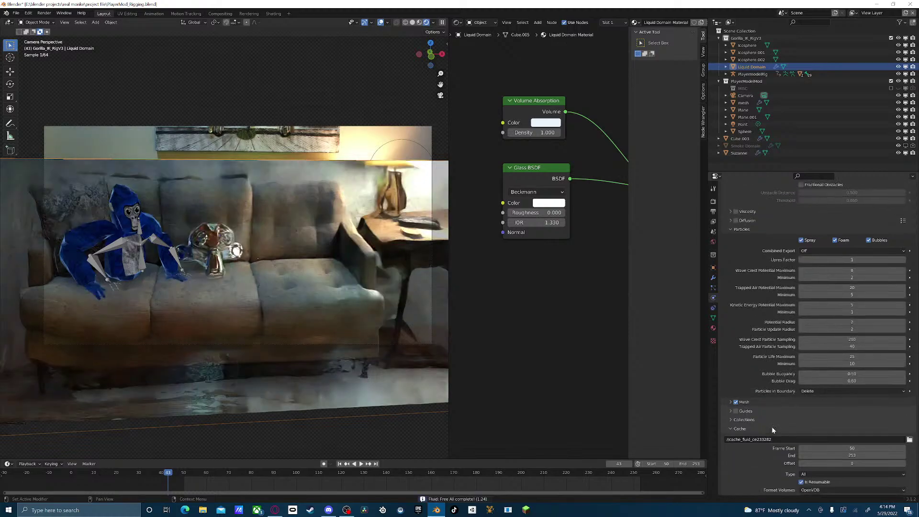
left_click(869, 307)
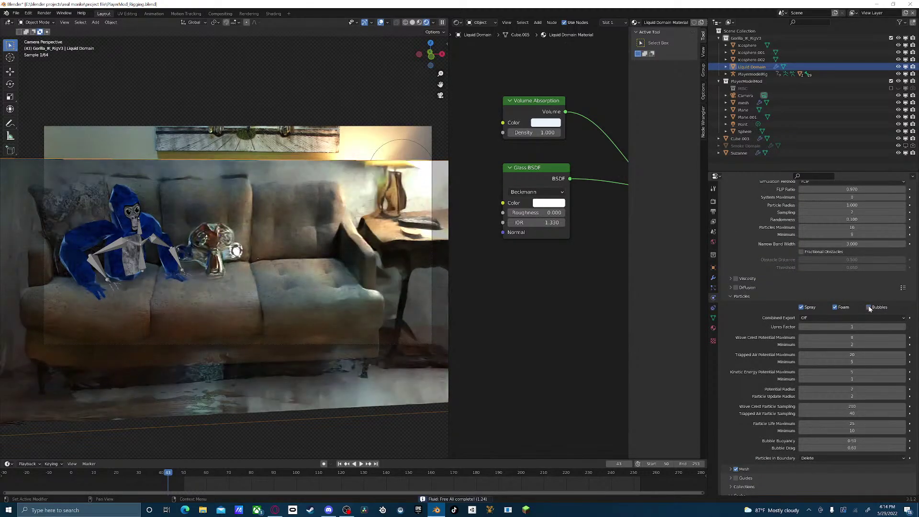
left_click(835, 307)
left_click(801, 308)
- Check the Liquid Domain's Resolution Divisions and rebake the entire simulation
scroll(825, 369, "up", 10)
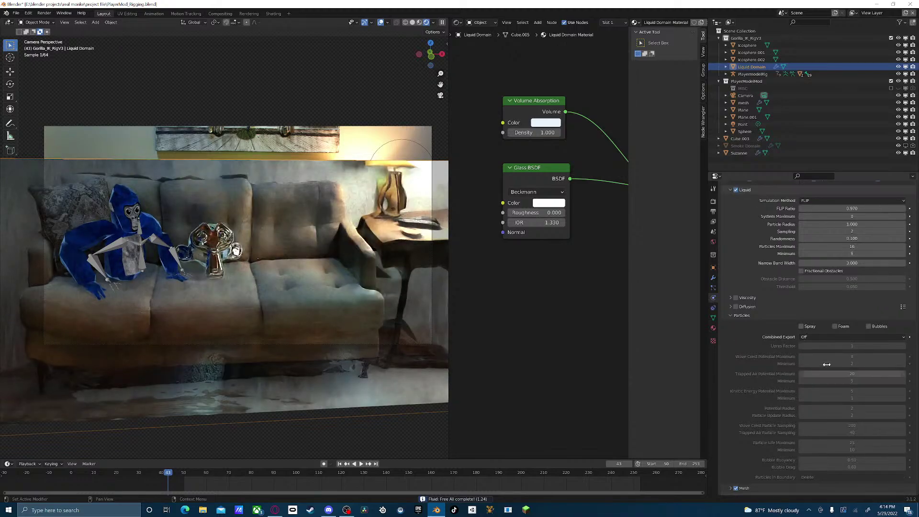
left_click(852, 240)
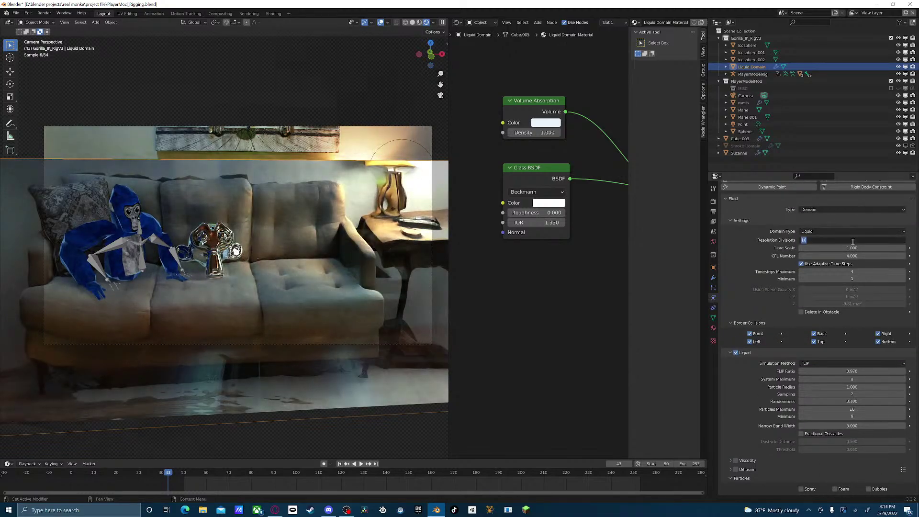
key("Return")
scroll(822, 325, "down", 10)
scroll(794, 345, "down", 5)
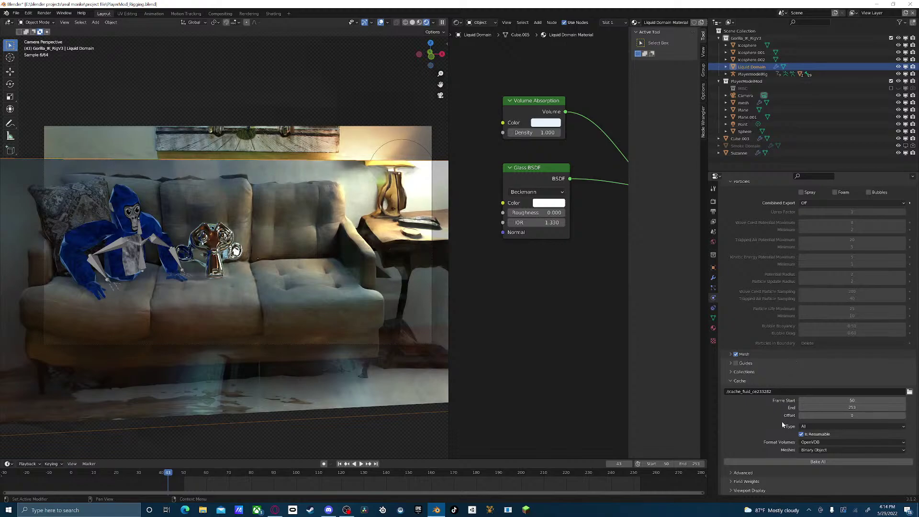
left_click(803, 461)
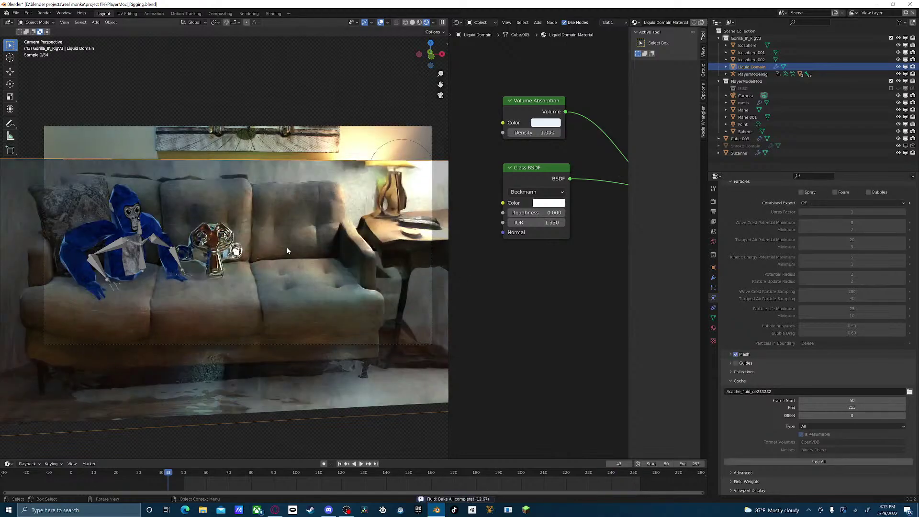
- Play the rebaked liquid animation around the flow's start and stop at frame 189
left_click(424, 472)
key("space")
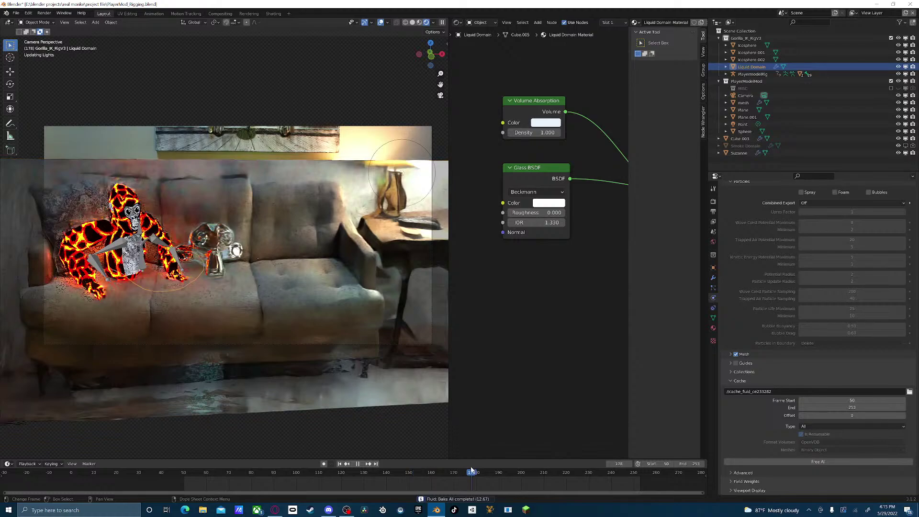
key("space")
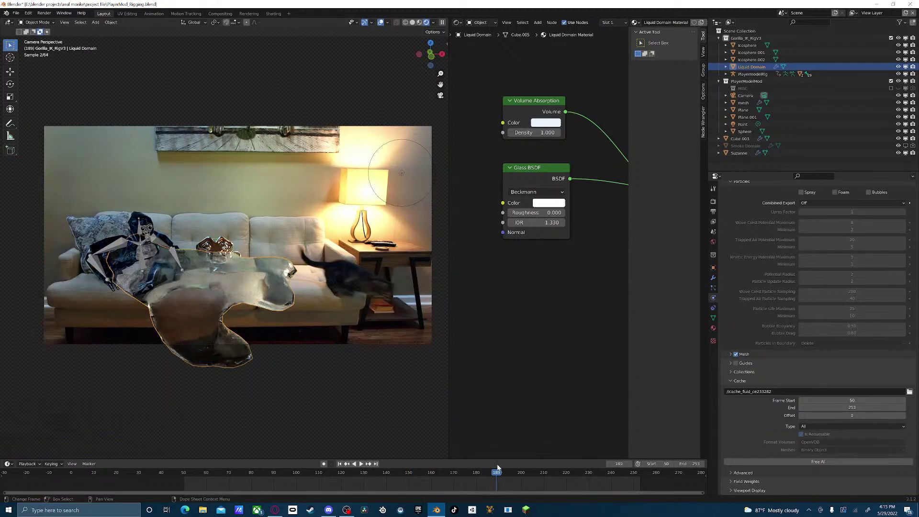
- Play and scrub the liquid animation between frames 157 and 188, examining the liquid from above and through the camera
left_click(423, 474)
key("space")
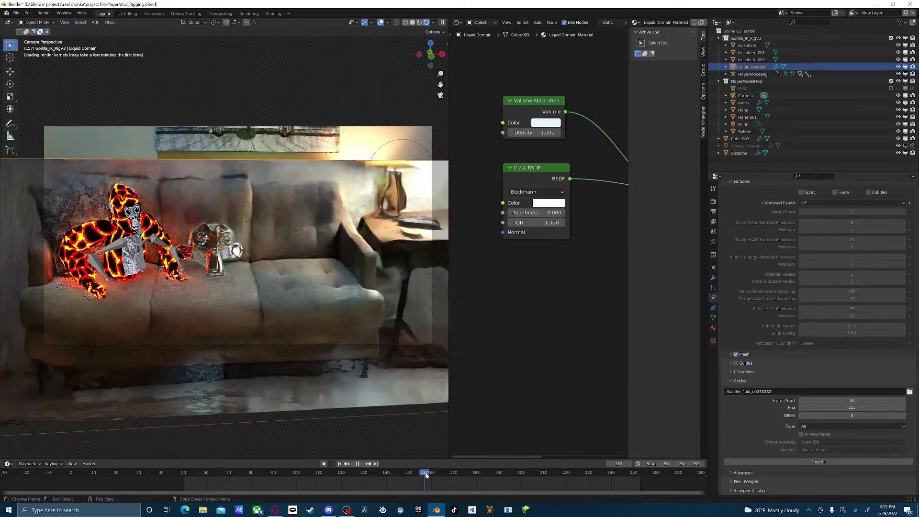
left_click_drag(433, 474, 491, 476)
key("space")
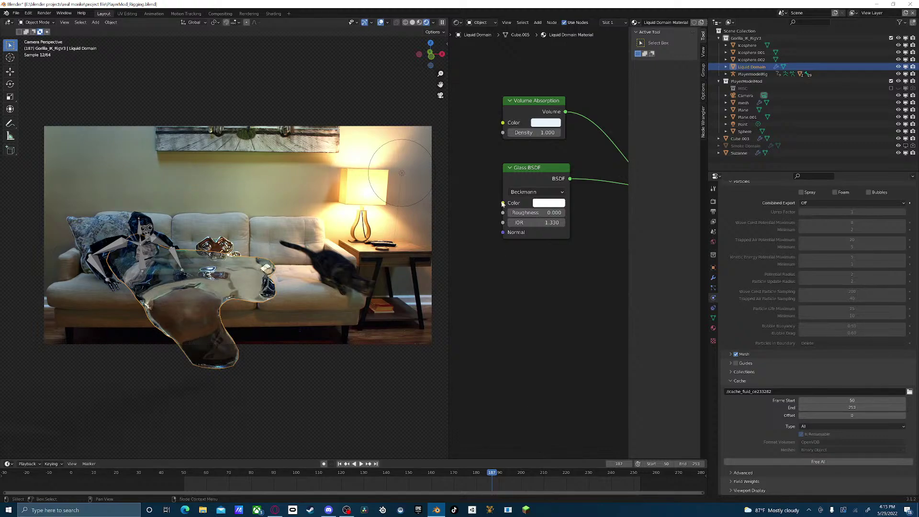
middle_click_drag(227, 271, 268, 306)
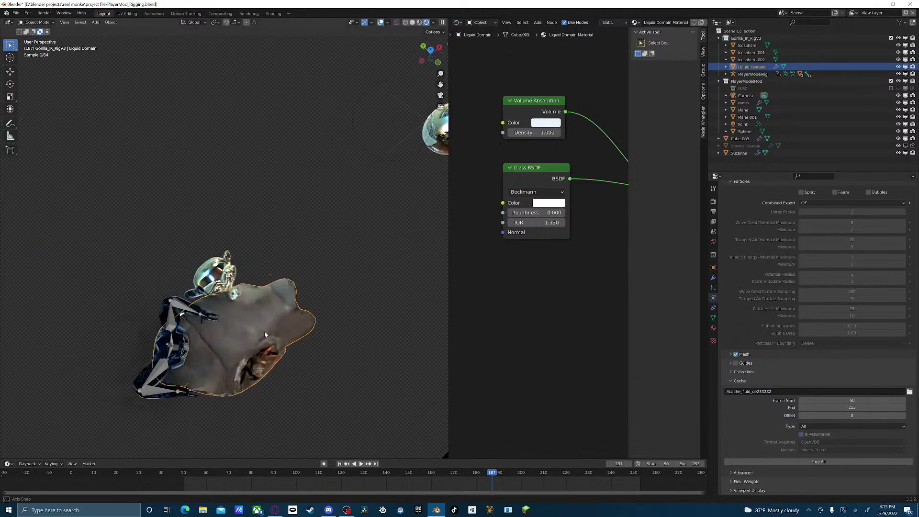
mouse_move(491, 473)
left_mouse_down()
mouse_move(471, 473)
mouse_move(496, 472)
left_mouse_up()
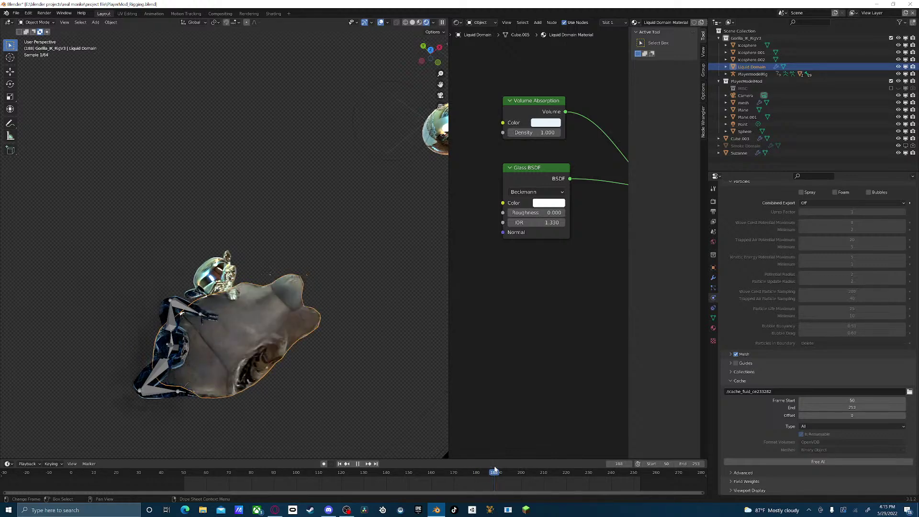
left_click(440, 95)
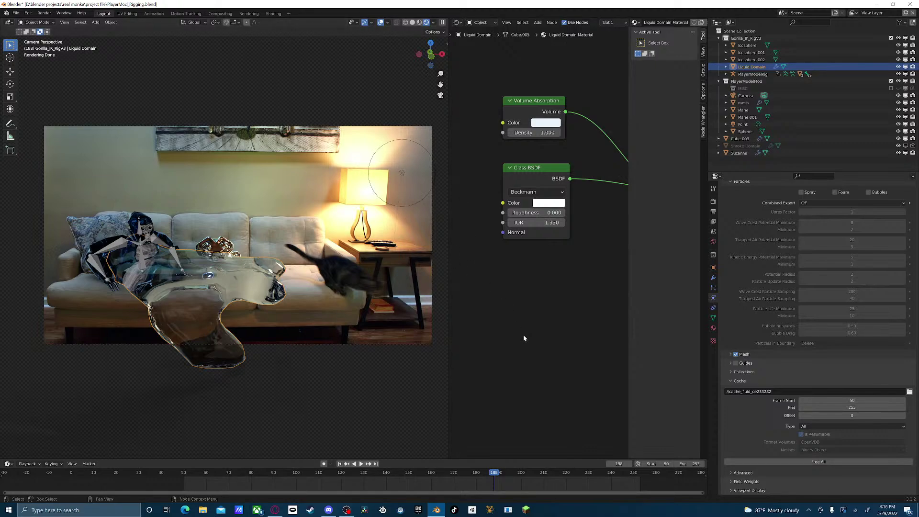
- Replay the frames before the liquid bursts out and scrub back to stop at frame 165
left_click(458, 473)
key("space")
left_click_drag(467, 475, 443, 475)
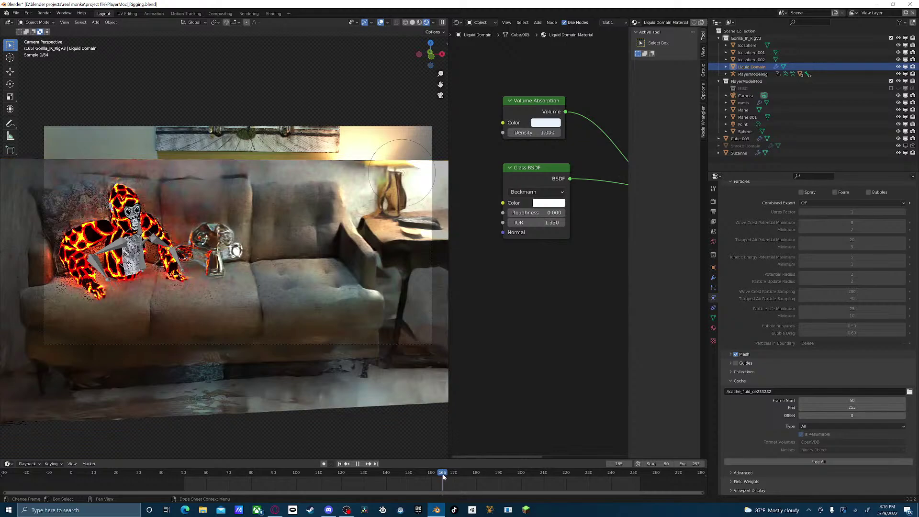
key("space")
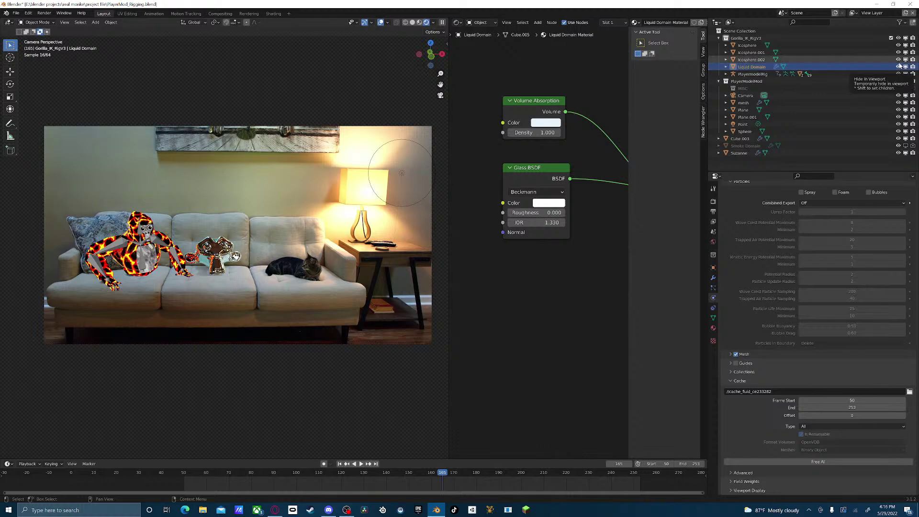
left_click_drag(899, 59, 898, 45)
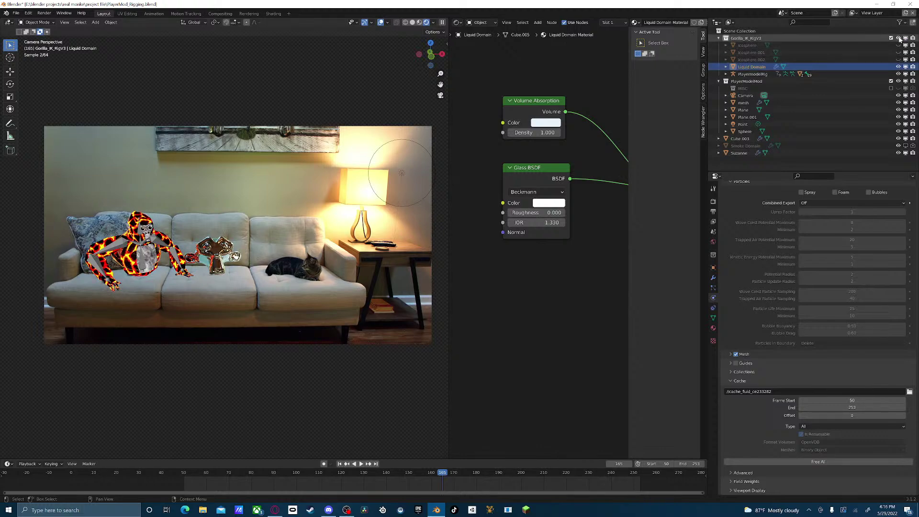
left_click(899, 46)
left_click(899, 53)
left_click(899, 61)
left_click(898, 38)
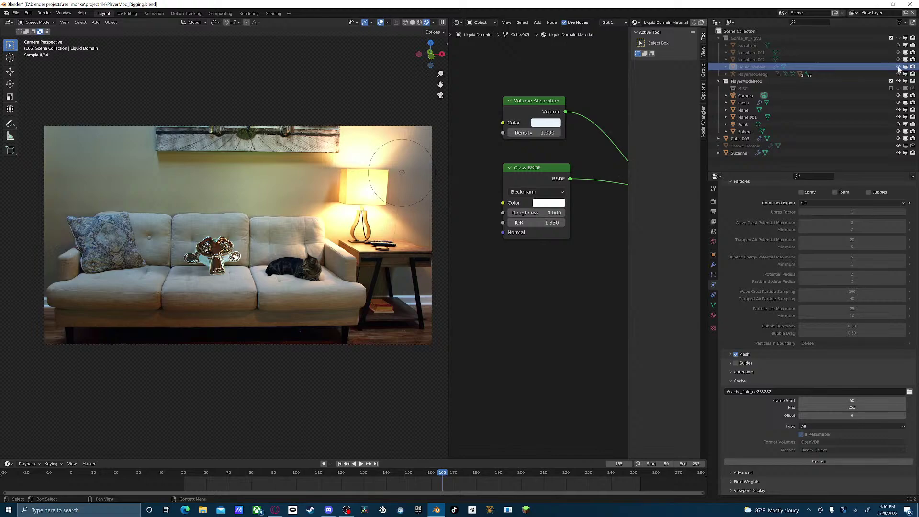
left_click(899, 39)
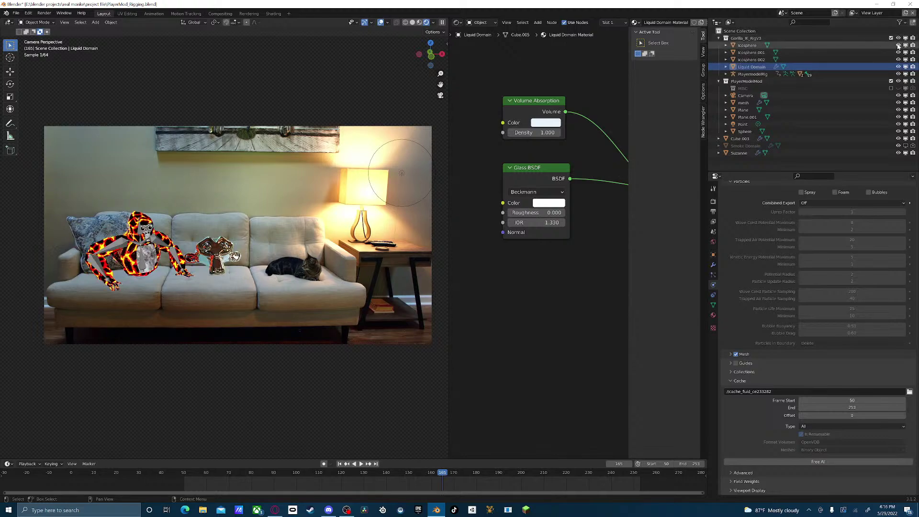
- Hide the three Icosphere objects and the gorilla's player model rig in the viewport
left_click(898, 45)
left_click(898, 52)
left_click(898, 60)
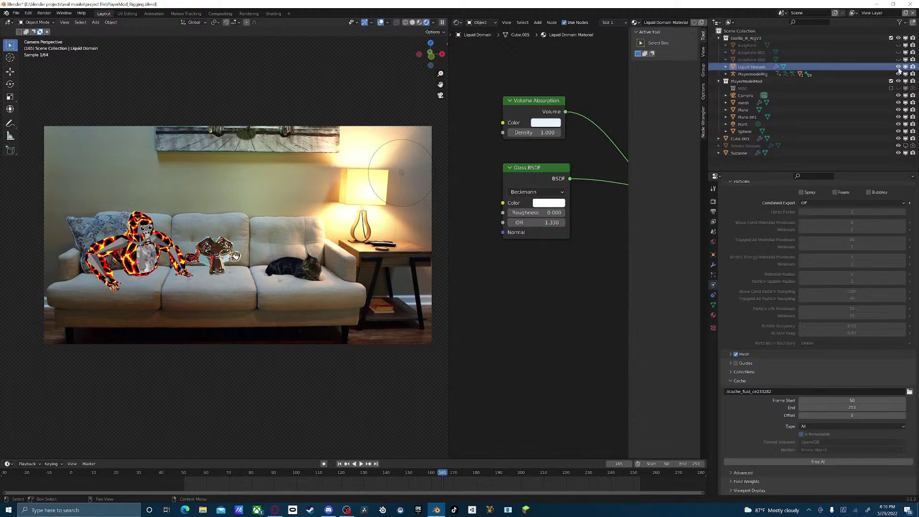
left_click(898, 75)
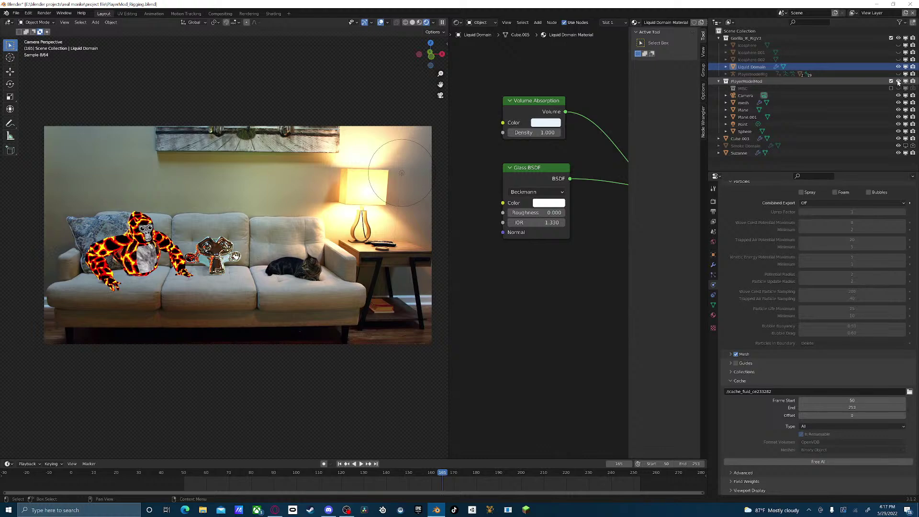
left_click(899, 82)
left_click(899, 81)
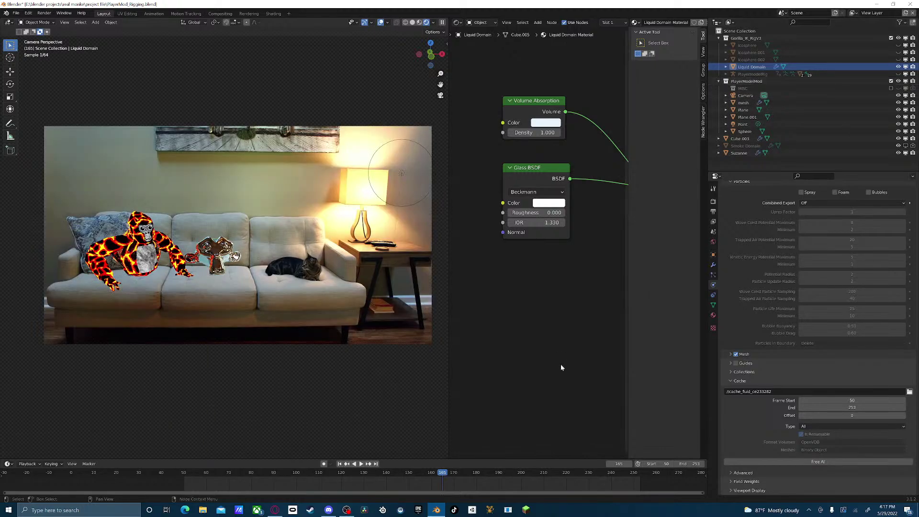
- Go to frame 192 and make the three Icosphere objects visible in the viewport again
left_click(503, 473)
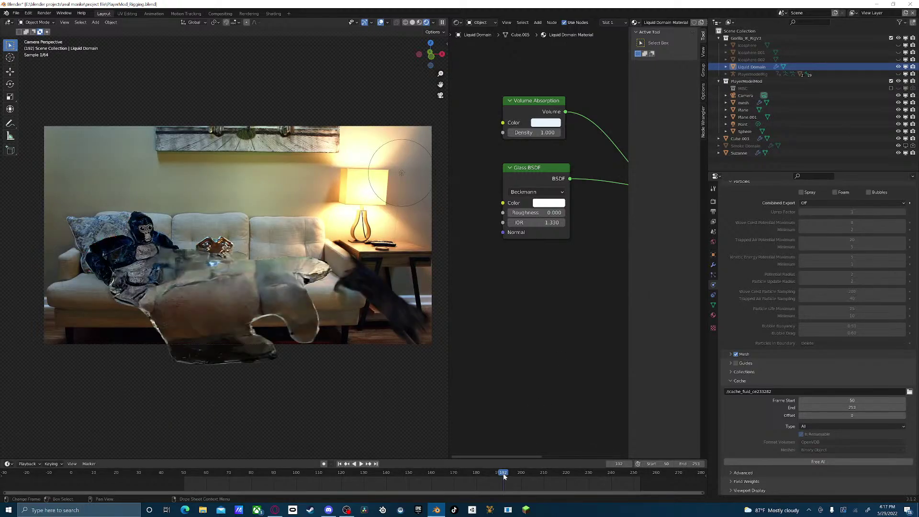
left_click(898, 81)
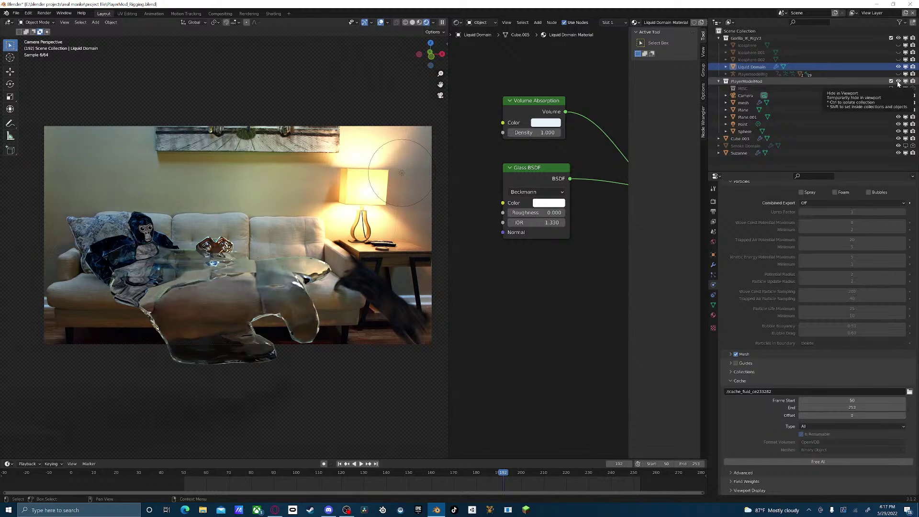
left_click(899, 81)
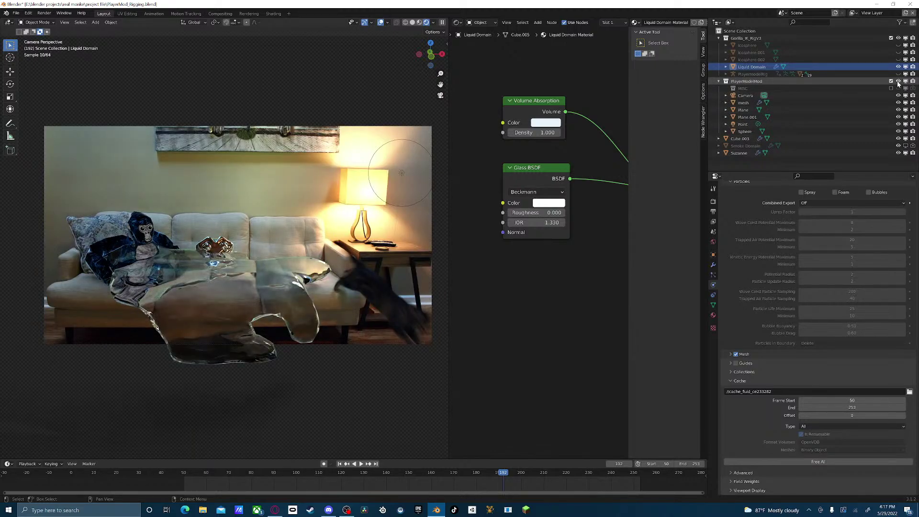
left_click(898, 46)
left_click(899, 52)
left_click(898, 59)
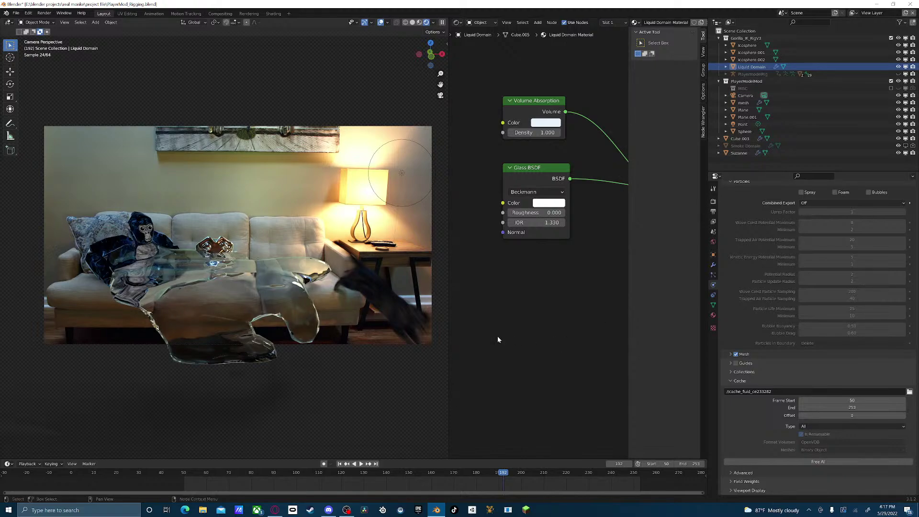
- Return to the start of the animation, stop at frame 51 and save the project file
left_click(186, 472)
key("space")
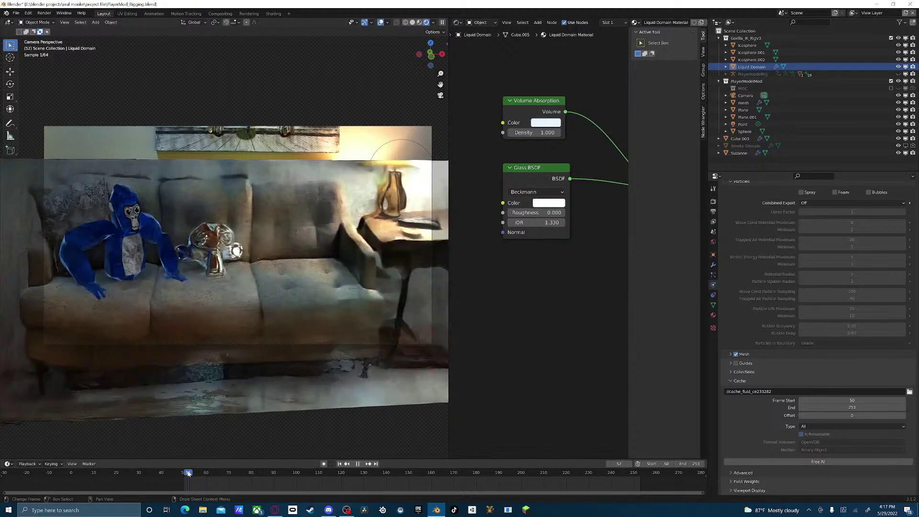
key("space")
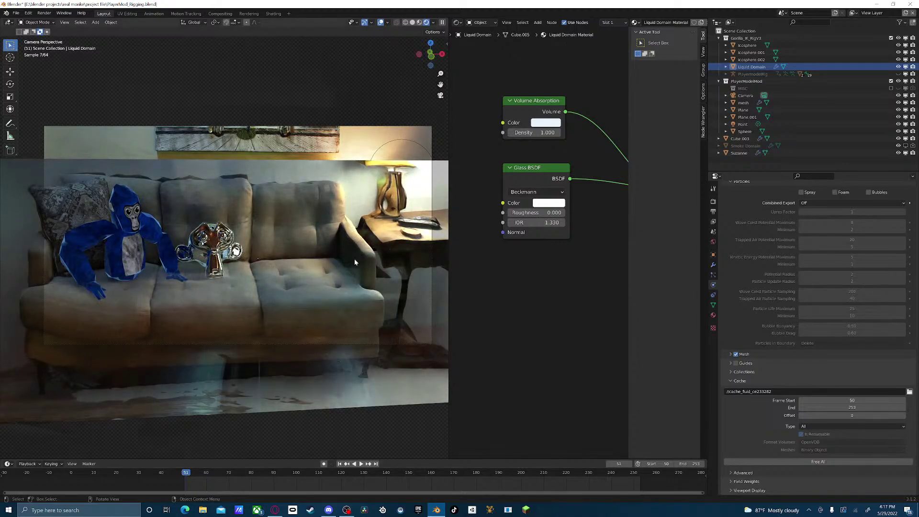
left_click(16, 13)
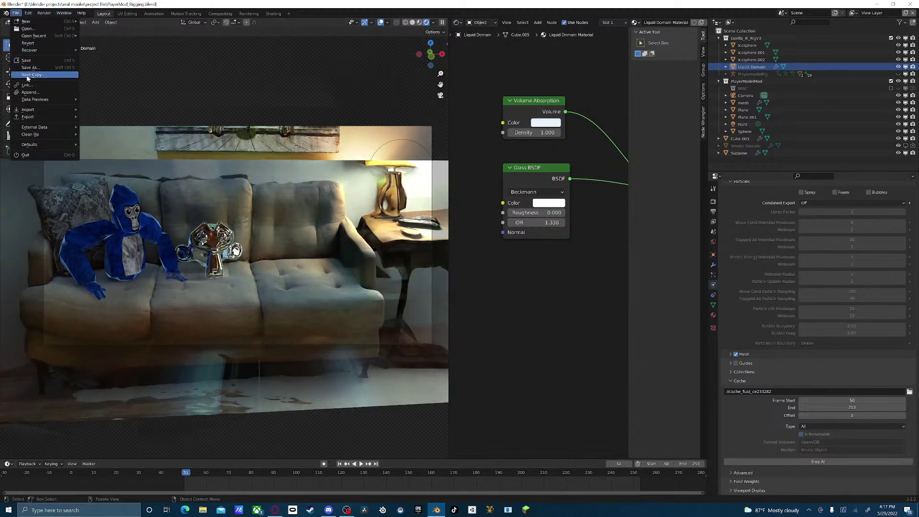
left_click(26, 60)
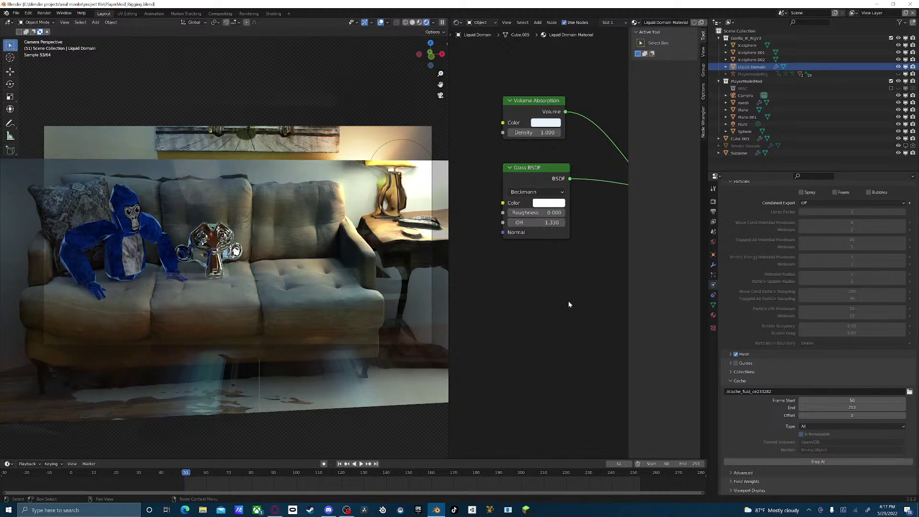
- Set the Liquid Domain's cache Frame Start to 165 and insert a location keyframe for the domain at frame 165
left_click(857, 400)
type("165")
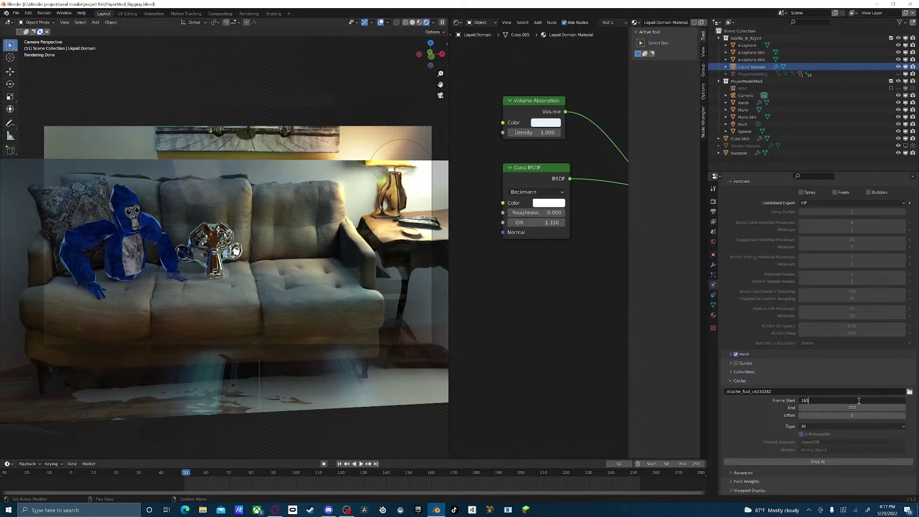
key("Return")
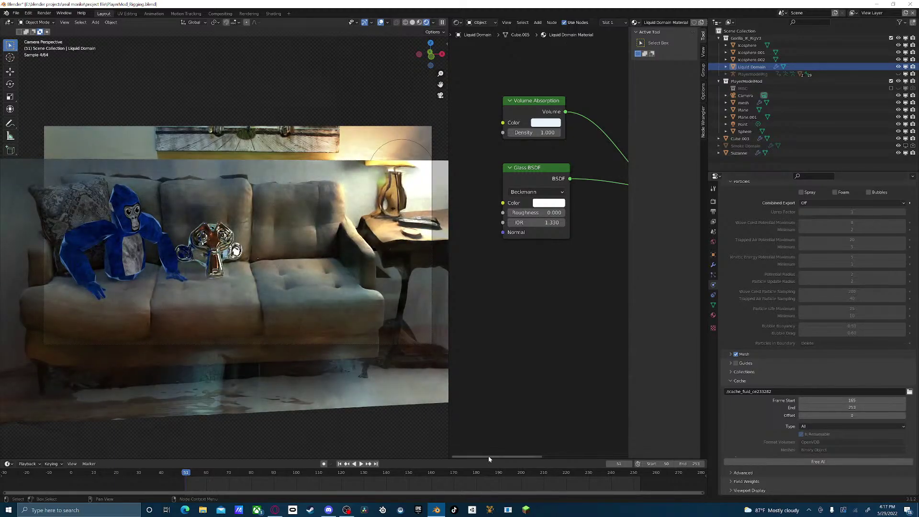
left_click(443, 473)
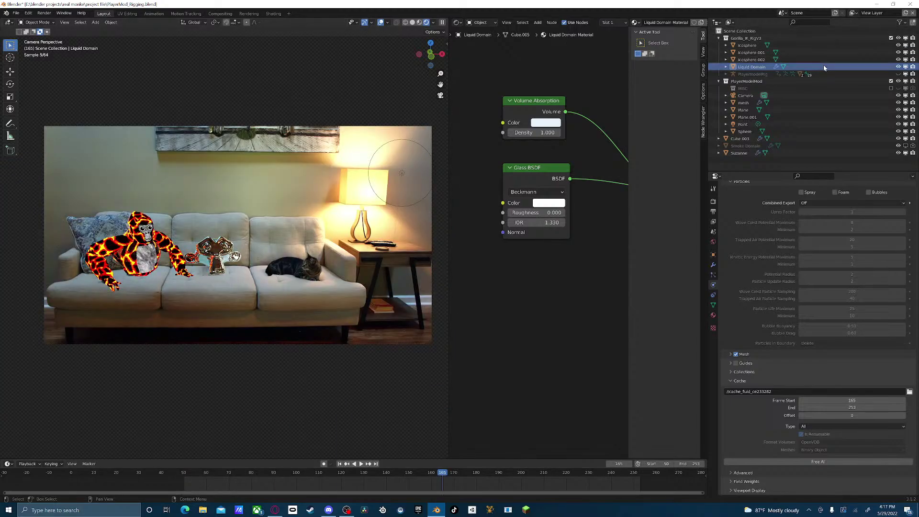
key("i")
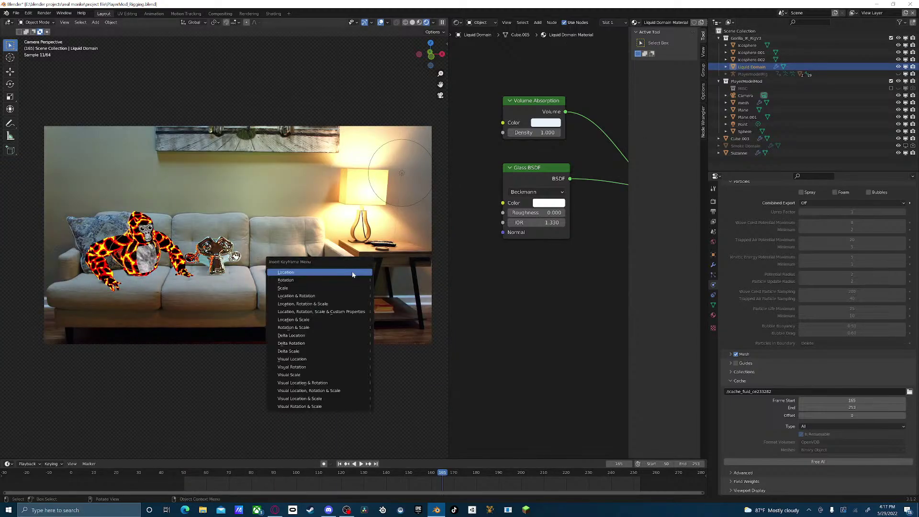
left_click(352, 274)
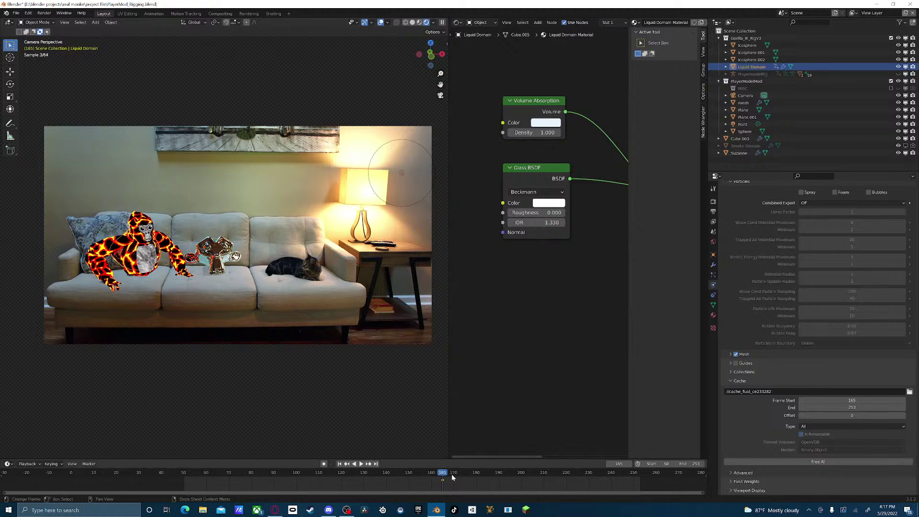
- At frame 164, move the Liquid Domain about 4.97 m along X out of the camera view and keyframe its location
key("Left")
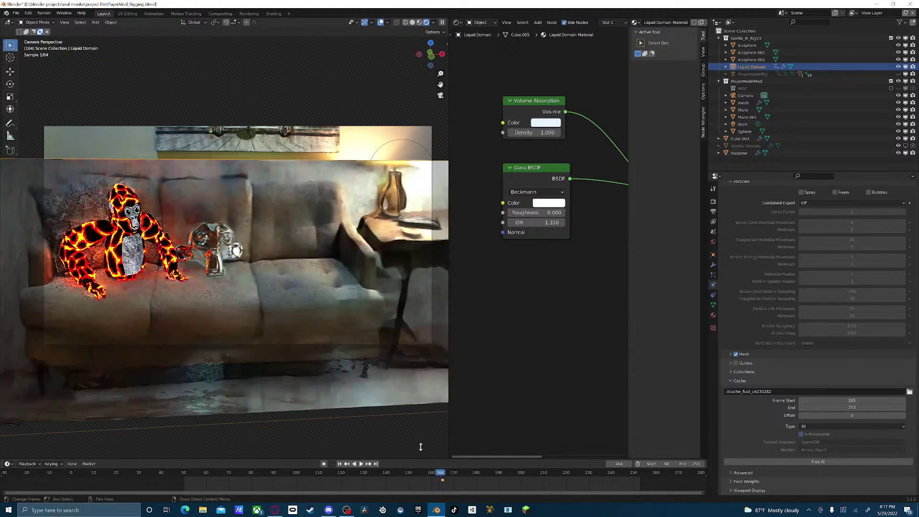
middle_click_drag(237, 246, 216, 337)
scroll(316, 298, "down", 10)
key("g")
key("x")
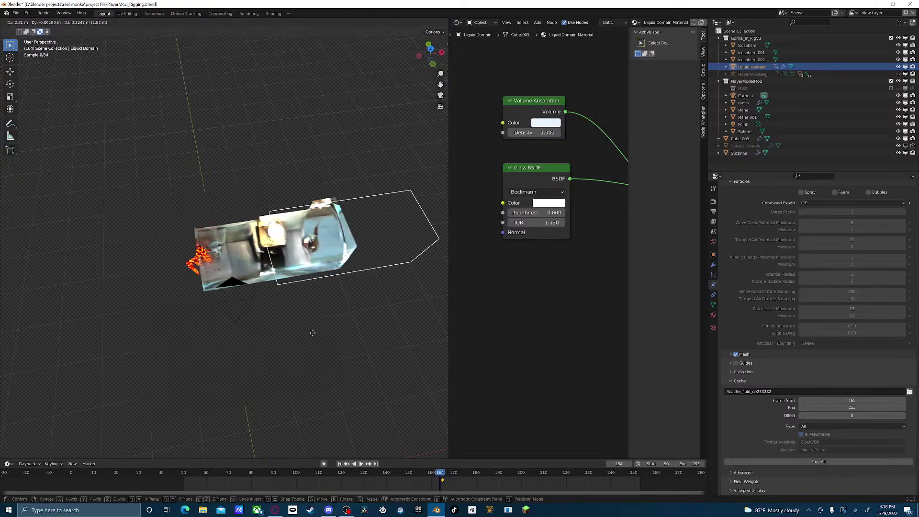
left_click(390, 316)
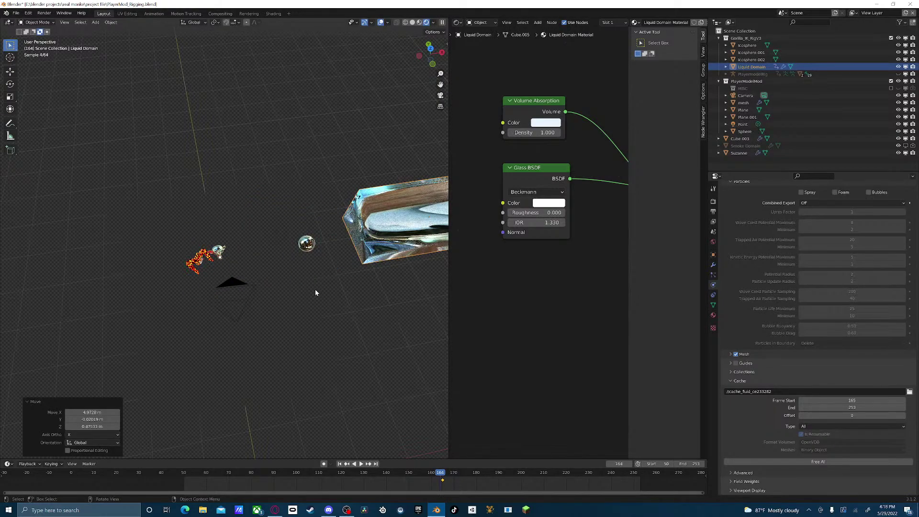
right_click(420, 364)
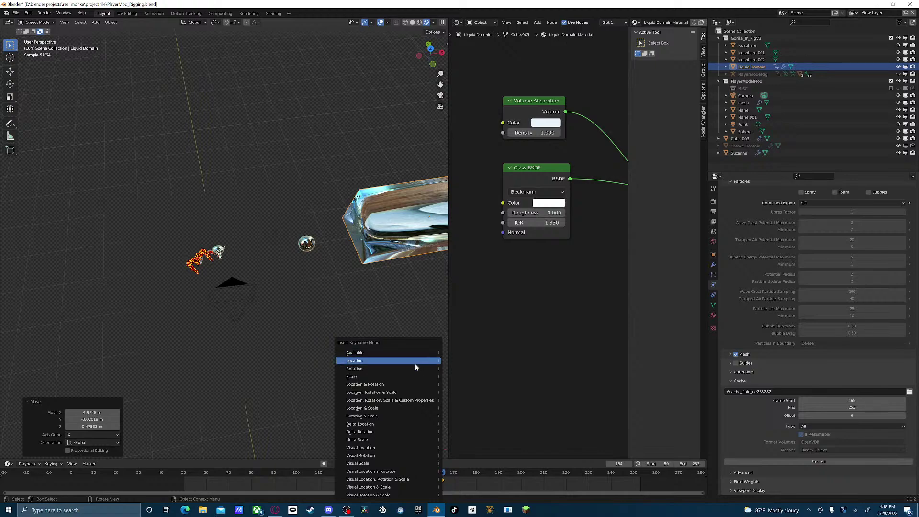
left_click(389, 356)
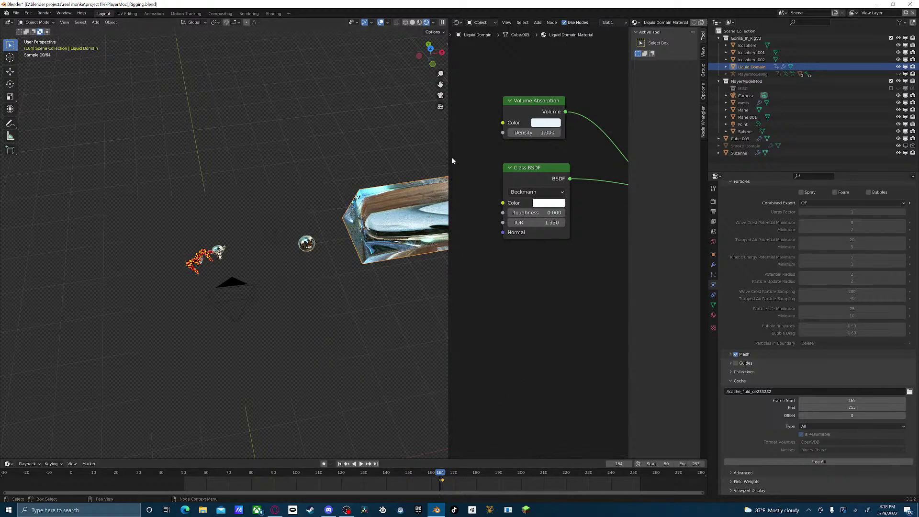
left_click(440, 95)
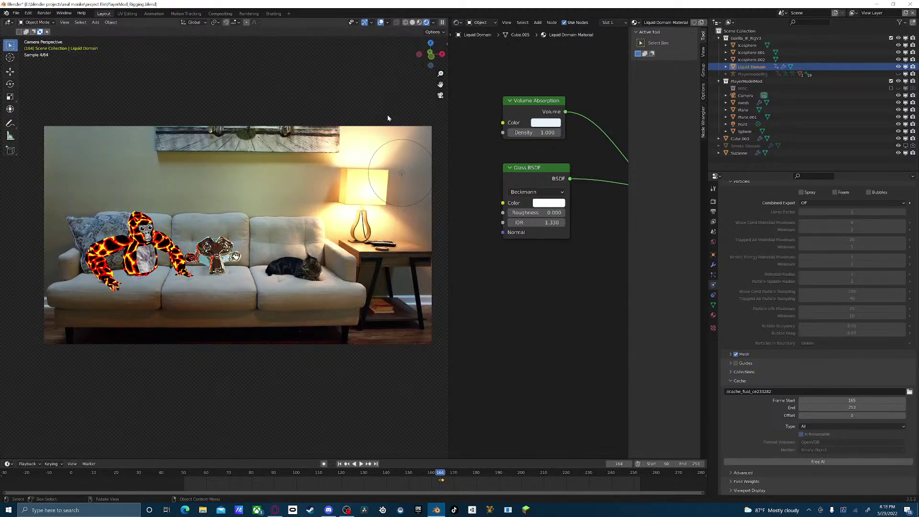
- Play the liquid animation from frame 165 to 190 and step back to frame 181
key("Right")
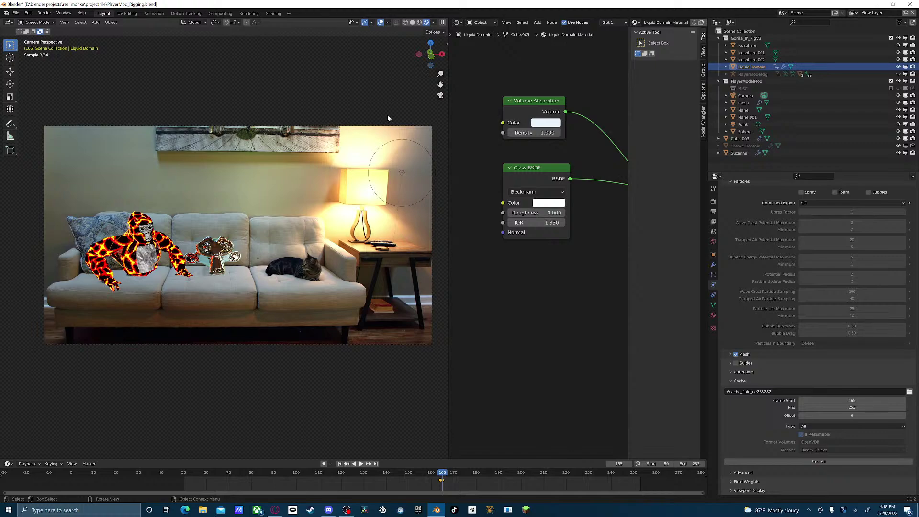
key("space")
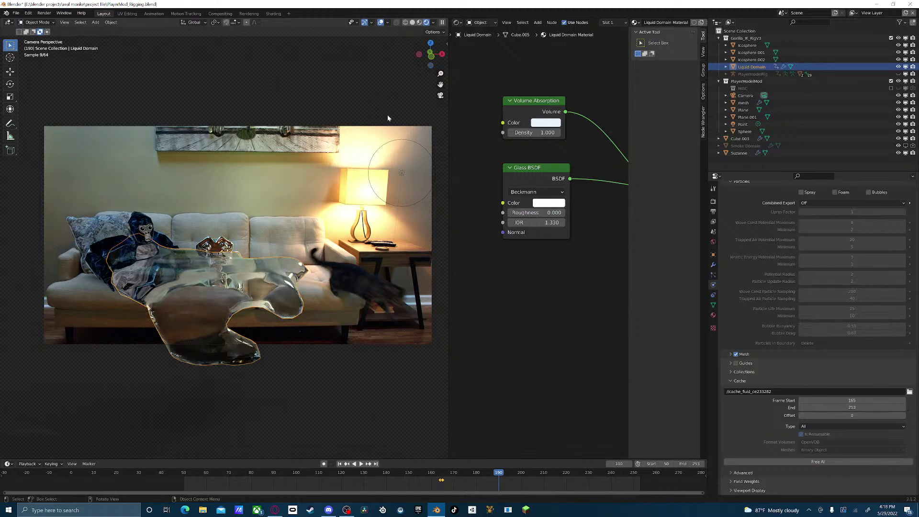
key("Left")
key("Left")
key("Left")
key("Left")
key("Left")
key("Left")
key("Left")
key("Left")
key("Left")
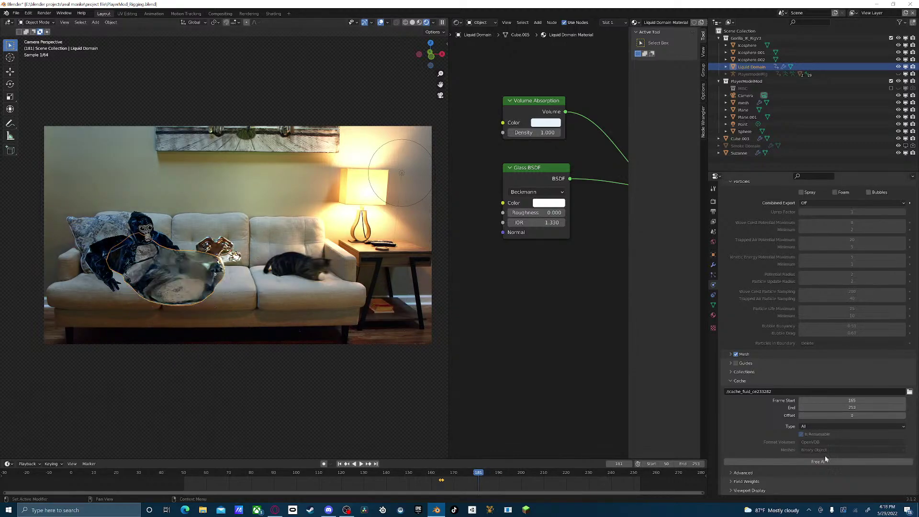
- Free and rebake the Liquid Domain simulation and play the result from frame 163 to frame 246
left_click(802, 462)
left_click(794, 461)
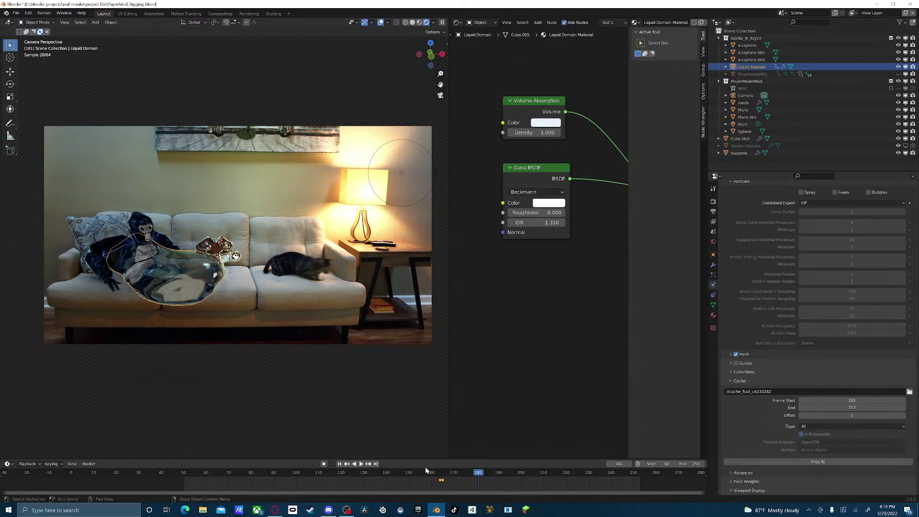
left_click(438, 473)
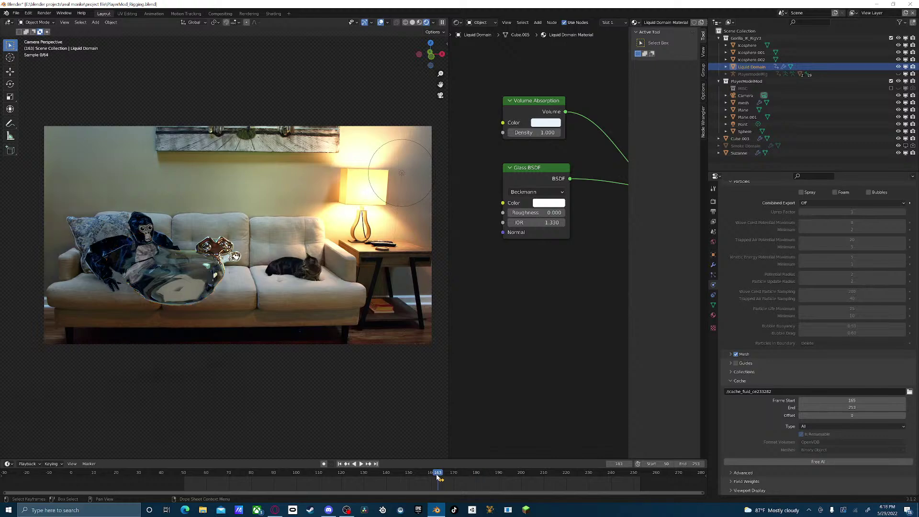
key("space")
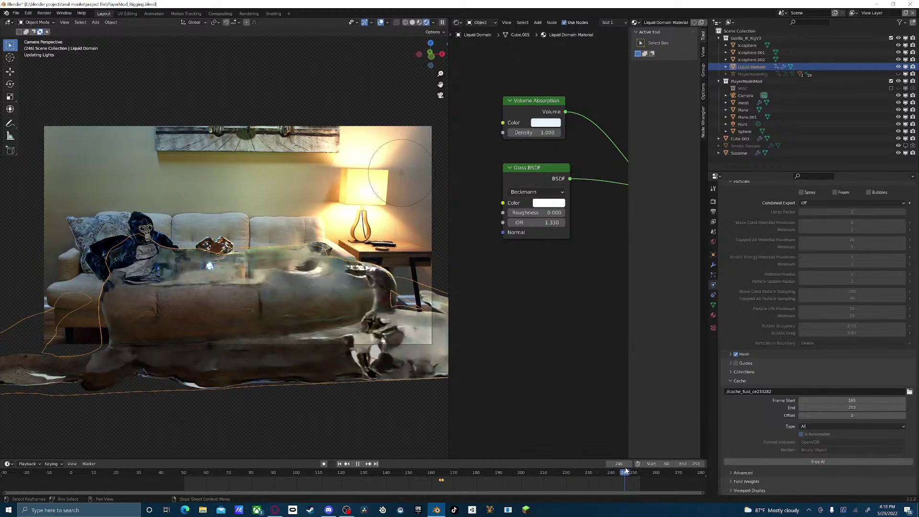
key("space")
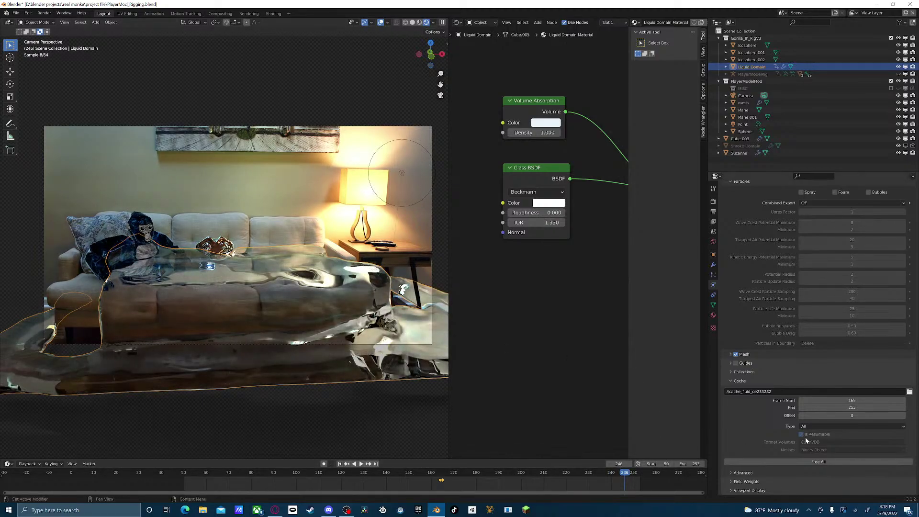
- Free all baked simulation data of the Liquid Domain
left_click(830, 462)
scroll(813, 455, "up", 12)
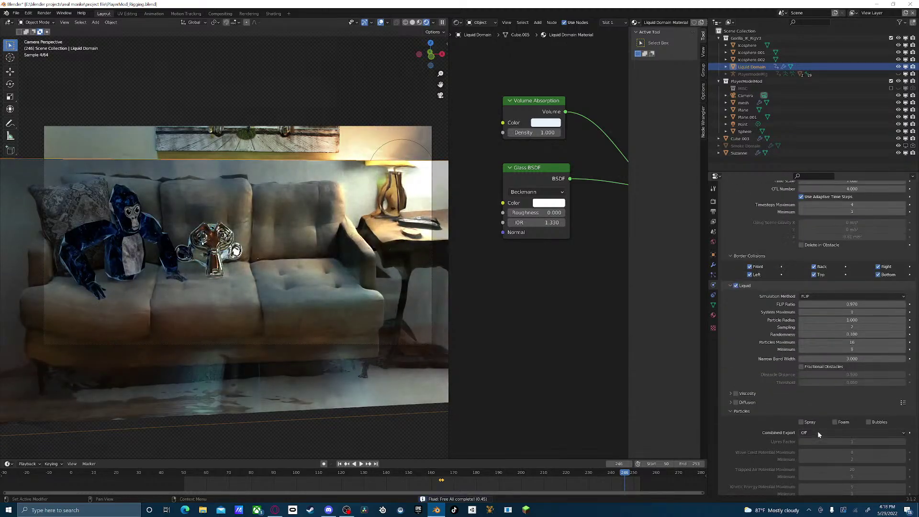